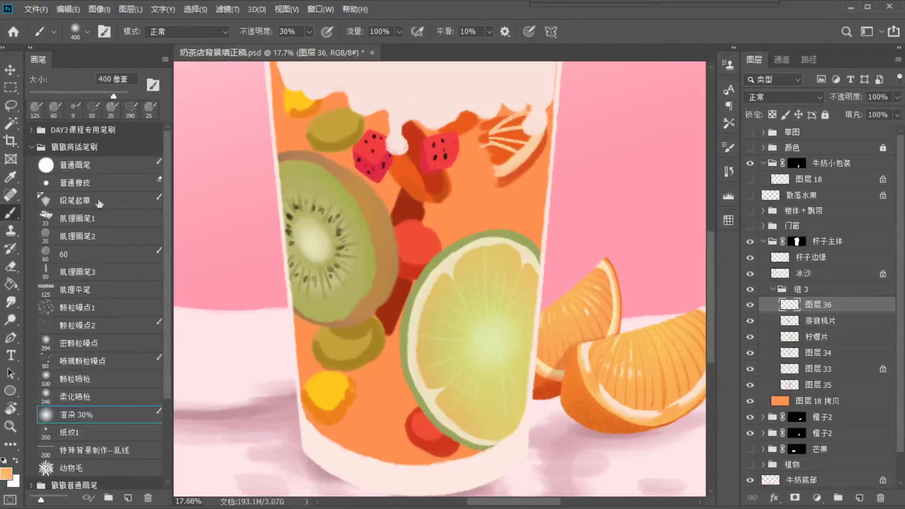
Paint a soft light-orange haze over the fruits in the upper half of the cup on 图层 36 with a 700 px brush
{"action": "key", "text": "bracketright"}
{"action": "key", "text": "bracketright"}
{"action": "key", "text": "bracketright"}
{"action": "scroll", "coordinate": [303, 111], "scroll_direction": "up", "scroll_amount": 2}
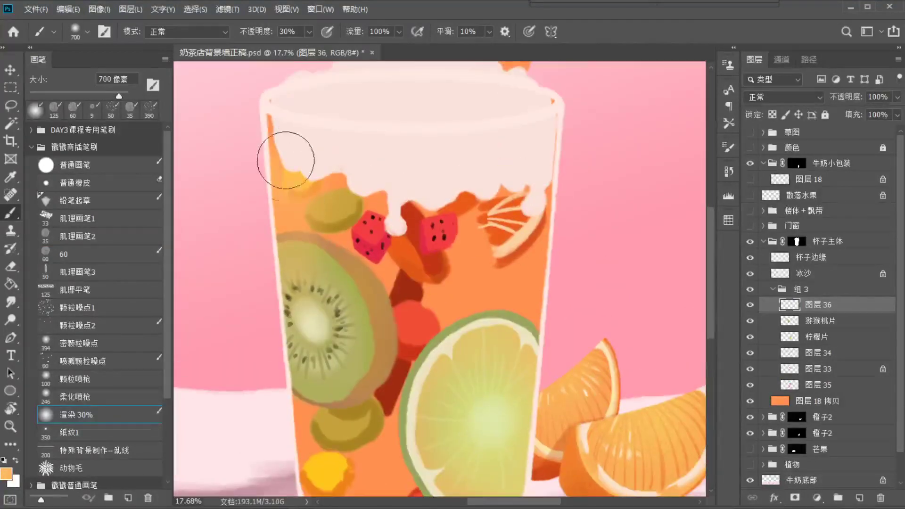
{"action": "mouse_move", "coordinate": [549, 206]}
{"action": "left_mouse_down"}
{"action": "mouse_move", "coordinate": [471, 220]}
{"action": "mouse_move", "coordinate": [510, 183]}
{"action": "mouse_move", "coordinate": [501, 179]}
{"action": "mouse_move", "coordinate": [497, 189]}
{"action": "mouse_move", "coordinate": [508, 193]}
{"action": "mouse_move", "coordinate": [501, 201]}
{"action": "mouse_move", "coordinate": [520, 201]}
{"action": "mouse_move", "coordinate": [477, 244]}
{"action": "mouse_move", "coordinate": [483, 282]}
{"action": "mouse_move", "coordinate": [527, 206]}
{"action": "mouse_move", "coordinate": [481, 253]}
{"action": "mouse_move", "coordinate": [474, 299]}
{"action": "left_mouse_up"}
{"action": "mouse_move", "coordinate": [413, 283]}
{"action": "left_mouse_down"}
{"action": "mouse_move", "coordinate": [372, 214]}
{"action": "mouse_move", "coordinate": [454, 202]}
{"action": "mouse_move", "coordinate": [368, 186]}
{"action": "mouse_move", "coordinate": [364, 171]}
{"action": "mouse_move", "coordinate": [468, 182]}
{"action": "mouse_move", "coordinate": [395, 190]}
{"action": "left_mouse_up"}
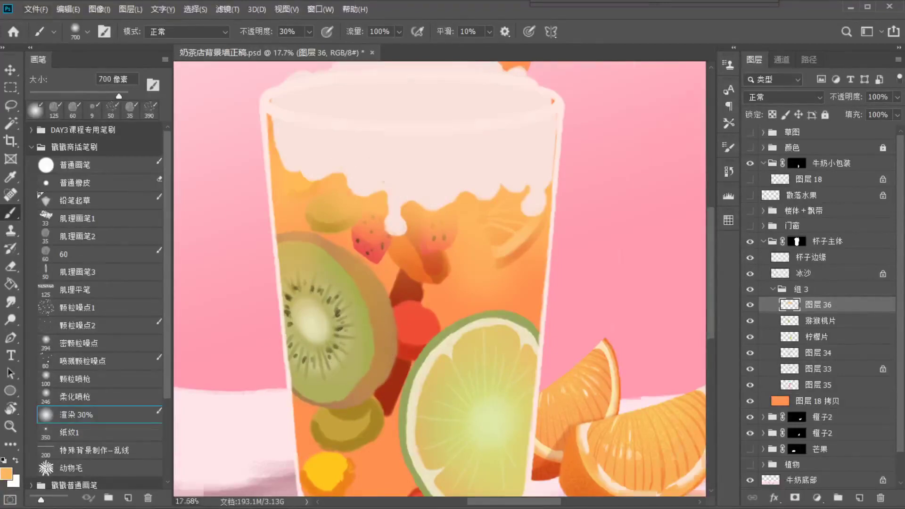
Sample the red-orange drink colour from the cup in the 奶茶参考 reference document and return to the illustration
{"action": "scroll", "coordinate": [440, 278], "scroll_direction": "down", "scroll_amount": 3}
{"action": "key", "text": "ctrl+Tab"}
{"action": "scroll", "coordinate": [243, 357], "scroll_direction": "up", "scroll_amount": 7}
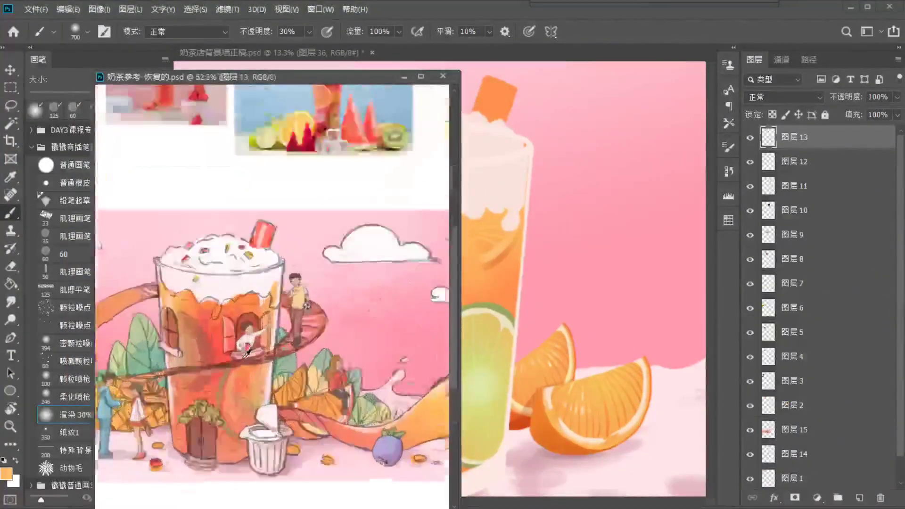
{"action": "scroll", "coordinate": [247, 351], "scroll_direction": "up", "scroll_amount": 3}
{"action": "key", "text": "ctrl+Tab"}
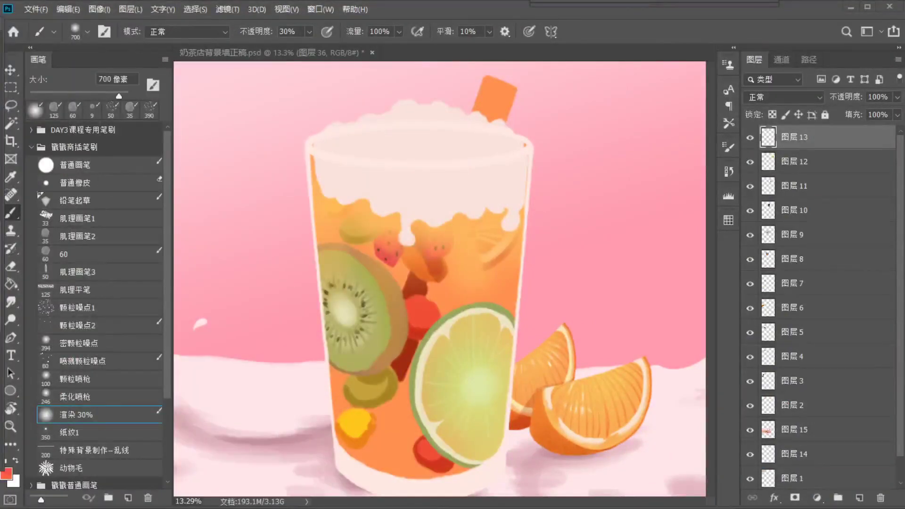
Paint a soft red glow across the middle of the drink on 图层 18 拷贝 with a 1200 px brush
{"action": "left_click", "coordinate": [804, 402]}
{"action": "key", "text": "bracketright"}
{"action": "key", "text": "bracketright"}
{"action": "key", "text": "bracketright"}
{"action": "key", "text": "bracketright"}
{"action": "left_click_drag", "start_coordinate": [456, 324], "coordinate": [414, 339]}
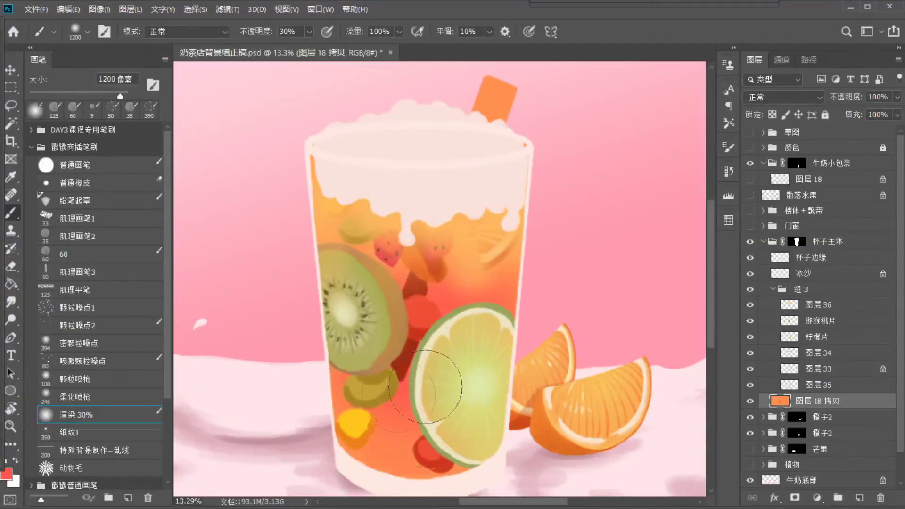
Tint the centre of the drink and the lemon slice's upper and lower edges red on 图层 36 with an 1100 px brush
{"action": "left_click", "coordinate": [365, 290], "text": "ctrl"}
{"action": "key", "text": "ctrl+z"}
{"action": "key", "text": "bracketleft"}
{"action": "key", "text": "bracketleft"}
{"action": "key", "text": "bracketleft"}
{"action": "key", "text": "bracketleft"}
{"action": "key", "text": "bracketleft"}
{"action": "key", "text": "bracketright"}
{"action": "key", "text": "bracketright"}
{"action": "key", "text": "bracketright"}
{"action": "left_click_drag", "start_coordinate": [428, 365], "coordinate": [496, 309]}
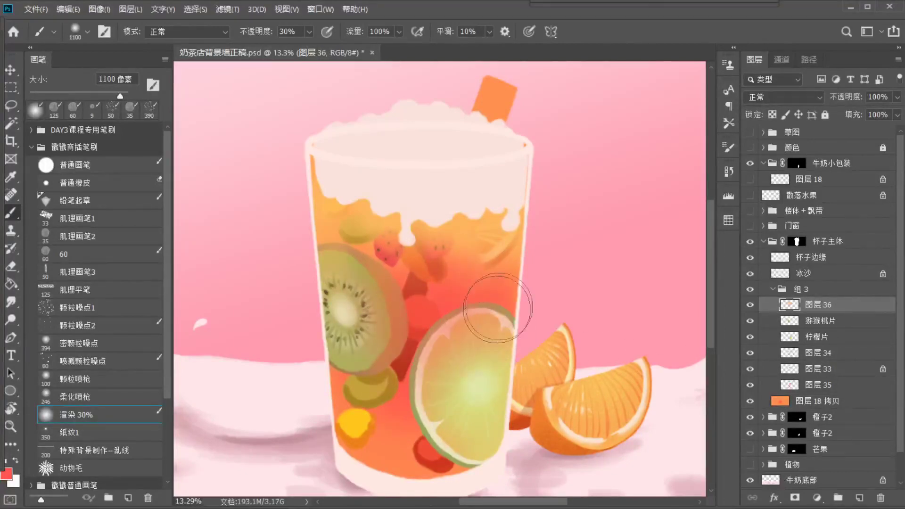
{"action": "mouse_move", "coordinate": [403, 443]}
{"action": "left_mouse_down"}
{"action": "mouse_move", "coordinate": [479, 444]}
{"action": "mouse_move", "coordinate": [521, 394]}
{"action": "mouse_move", "coordinate": [395, 453]}
{"action": "mouse_move", "coordinate": [447, 455]}
{"action": "mouse_move", "coordinate": [510, 372]}
{"action": "mouse_move", "coordinate": [447, 439]}
{"action": "mouse_move", "coordinate": [486, 405]}
{"action": "mouse_move", "coordinate": [433, 475]}
{"action": "mouse_move", "coordinate": [477, 377]}
{"action": "left_mouse_up"}
Veil the kiwi slice, lower fruits and lemon slice with large soft strokes of orange and coral sampled from the drink
{"action": "key", "text": "bracketright"}
{"action": "key", "text": "bracketright"}
{"action": "key", "text": "bracketright"}
{"action": "key", "text": "bracketright"}
{"action": "mouse_move", "coordinate": [347, 358]}
{"action": "left_mouse_down"}
{"action": "mouse_move", "coordinate": [396, 288]}
{"action": "mouse_move", "coordinate": [329, 242]}
{"action": "mouse_move", "coordinate": [396, 339]}
{"action": "left_mouse_up"}
{"action": "left_click", "coordinate": [333, 225], "text": "alt"}
{"action": "mouse_move", "coordinate": [333, 225]}
{"action": "left_mouse_down"}
{"action": "mouse_move", "coordinate": [363, 371]}
{"action": "mouse_move", "coordinate": [330, 349]}
{"action": "left_mouse_up"}
{"action": "mouse_move", "coordinate": [546, 372]}
{"action": "left_mouse_down"}
{"action": "mouse_move", "coordinate": [538, 394]}
{"action": "mouse_move", "coordinate": [539, 380]}
{"action": "mouse_move", "coordinate": [498, 436]}
{"action": "left_mouse_up"}
{"action": "left_click", "coordinate": [422, 342], "text": "alt"}
{"action": "mouse_move", "coordinate": [426, 335]}
{"action": "left_mouse_down"}
{"action": "mouse_move", "coordinate": [529, 303]}
{"action": "mouse_move", "coordinate": [454, 354]}
{"action": "mouse_move", "coordinate": [414, 430]}
{"action": "mouse_move", "coordinate": [355, 438]}
{"action": "mouse_move", "coordinate": [361, 401]}
{"action": "mouse_move", "coordinate": [399, 438]}
{"action": "left_mouse_up"}
Blend the fruit shapes in the cup's centre on 图层 36 with a 600 to 800 px brush, toggling 猕猴桃片 to compare
{"action": "key", "text": "bracketleft"}
{"action": "key", "text": "bracketleft"}
{"action": "key", "text": "bracketleft"}
{"action": "key", "text": "bracketleft"}
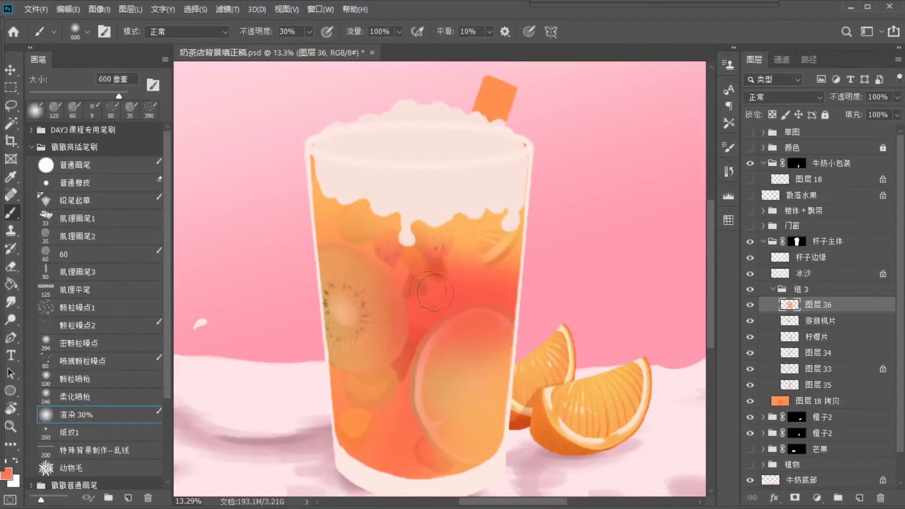
{"action": "key", "text": "bracketright"}
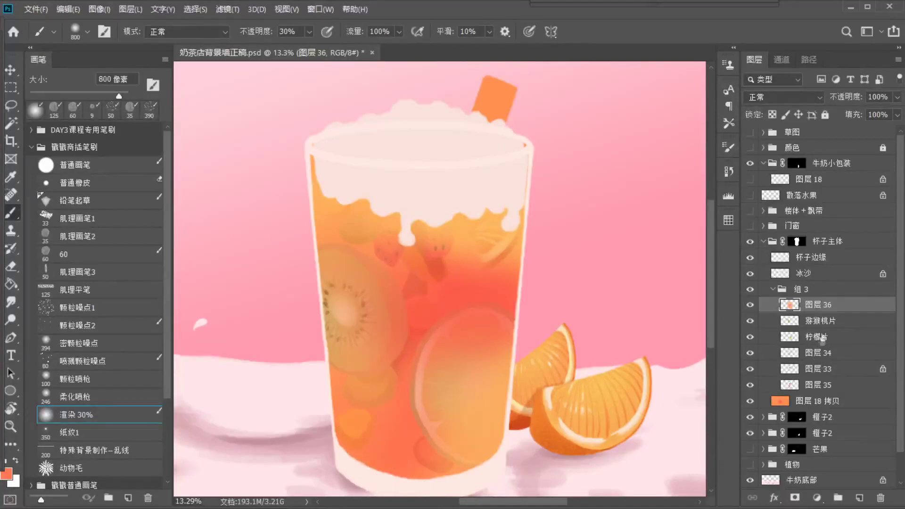
{"action": "left_click", "coordinate": [822, 322]}
{"action": "left_click", "coordinate": [749, 321]}
{"action": "left_click", "coordinate": [750, 320]}
{"action": "left_click", "coordinate": [819, 305]}
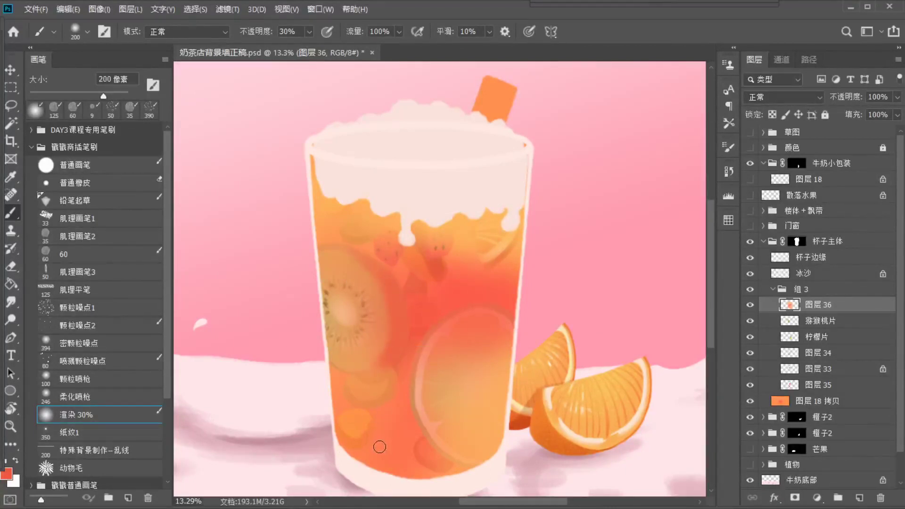
Paint a soft dark-red shadow behind the fruits on 图层 35 with an 800 px brush
{"action": "left_click", "coordinate": [763, 384]}
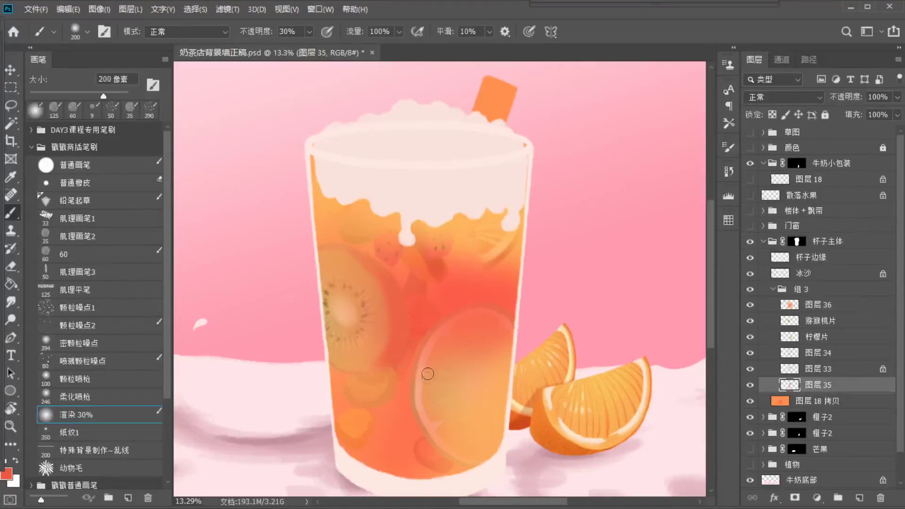
{"action": "left_click", "coordinate": [456, 307], "text": "alt"}
{"action": "key", "text": "bracketright"}
{"action": "key", "text": "bracketright"}
{"action": "key", "text": "bracketright"}
{"action": "key", "text": "bracketright"}
{"action": "key", "text": "bracketright"}
{"action": "key", "text": "bracketright"}
{"action": "key", "text": "bracketright"}
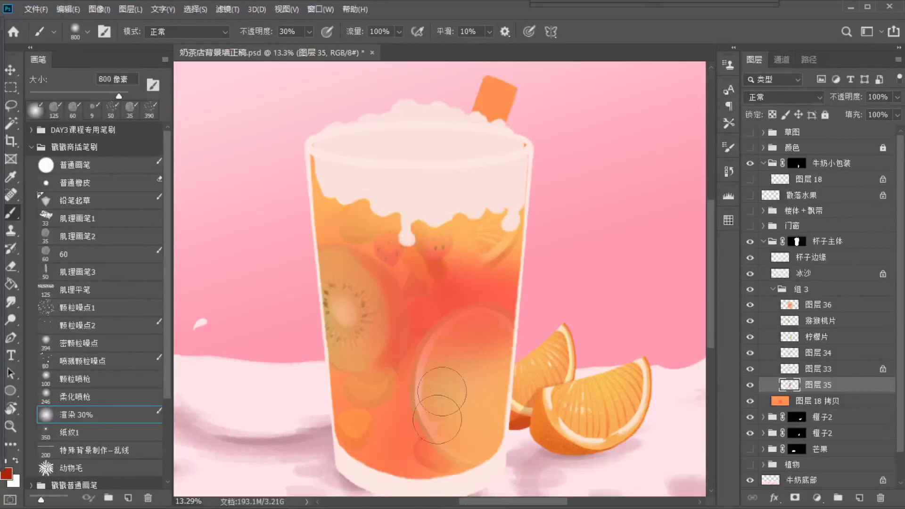
Hide 图层 36 and draw cream segment lines on the 柠檬片 layer with the 60 brush
{"action": "left_click", "coordinate": [814, 338]}
{"action": "left_click", "coordinate": [750, 304]}
{"action": "left_click", "coordinate": [447, 351], "text": "alt"}
{"action": "left_click", "coordinate": [99, 254]}
{"action": "left_click_drag", "start_coordinate": [455, 357], "coordinate": [466, 374]}
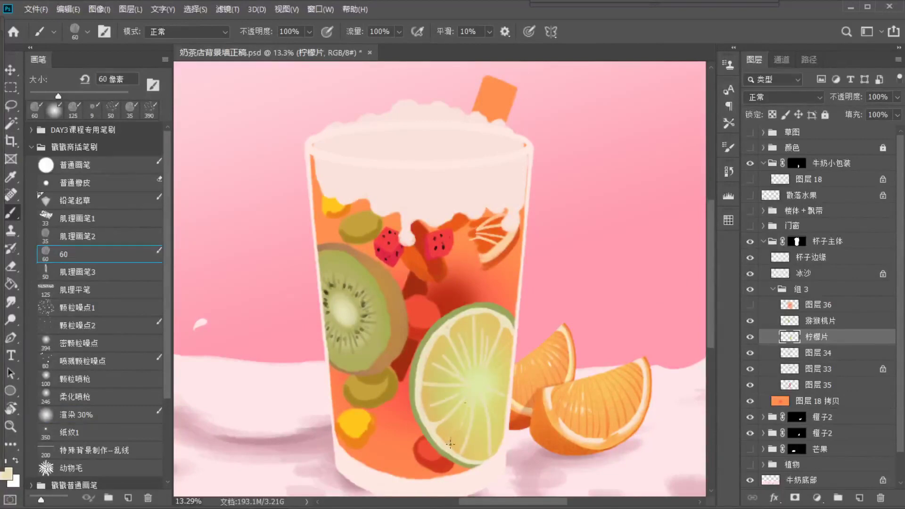
Show 图层 36 again, make it the active layer and save the document
{"action": "left_click", "coordinate": [749, 305]}
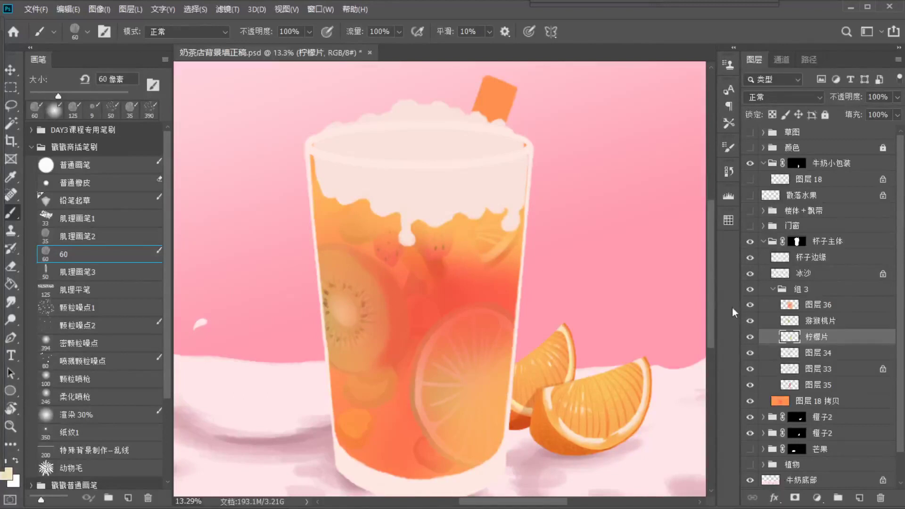
{"action": "left_click", "coordinate": [824, 305]}
{"action": "key", "text": "ctrl+s"}
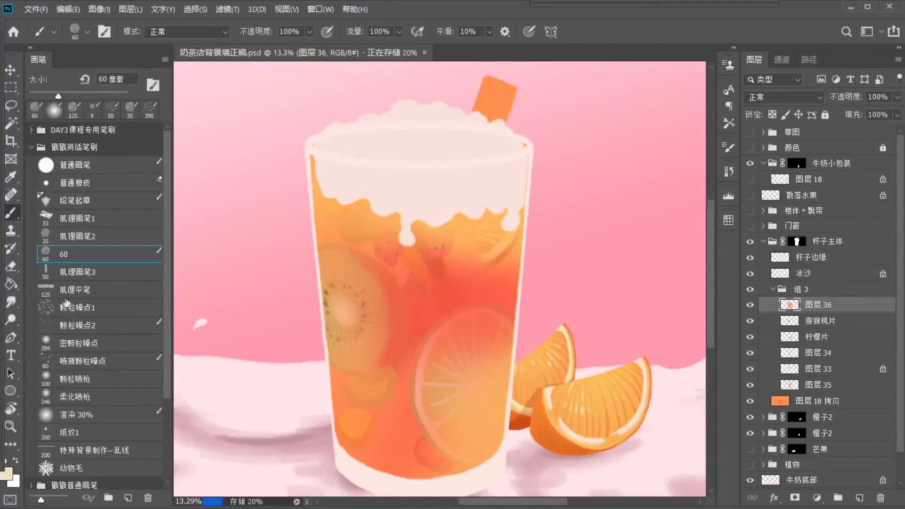
Set up the Eraser with the 柔化喷枪 brush at 1500 px and try erasing the haze over the lemon slice
{"action": "left_click", "coordinate": [11, 266]}
{"action": "left_click", "coordinate": [75, 396]}
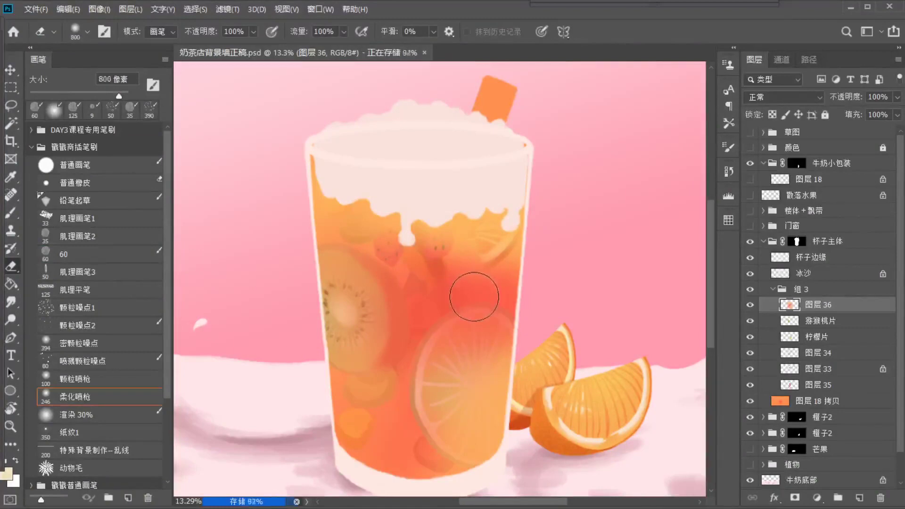
{"action": "key", "text": "bracketright"}
{"action": "key", "text": "bracketright"}
{"action": "key", "text": "bracketright"}
{"action": "left_click_drag", "start_coordinate": [448, 365], "coordinate": [427, 402]}
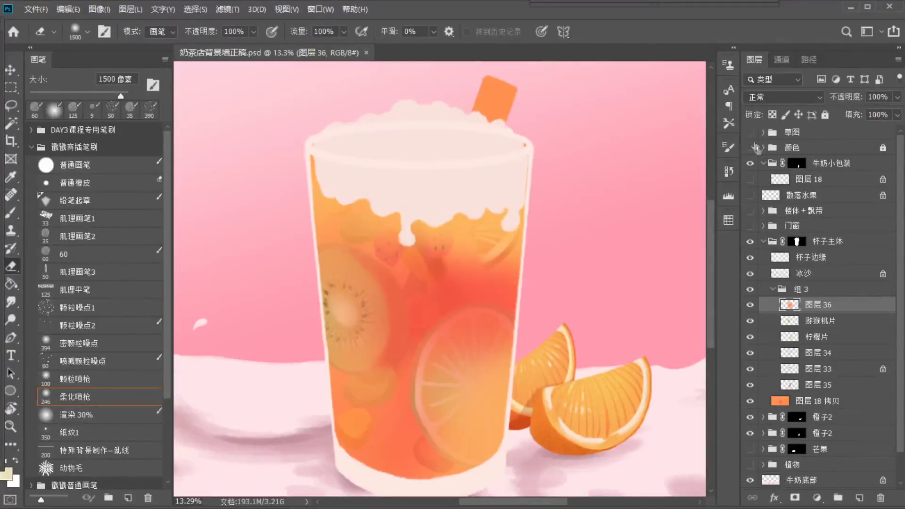
Set the eraser opacity to 31% and lightly erase the 图层 36 haze over the fruit, using the 草图 sketch as a temporary guide
{"action": "left_click", "coordinate": [750, 132]}
{"action": "left_click", "coordinate": [420, 366]}
{"action": "key", "text": "ctrl+z"}
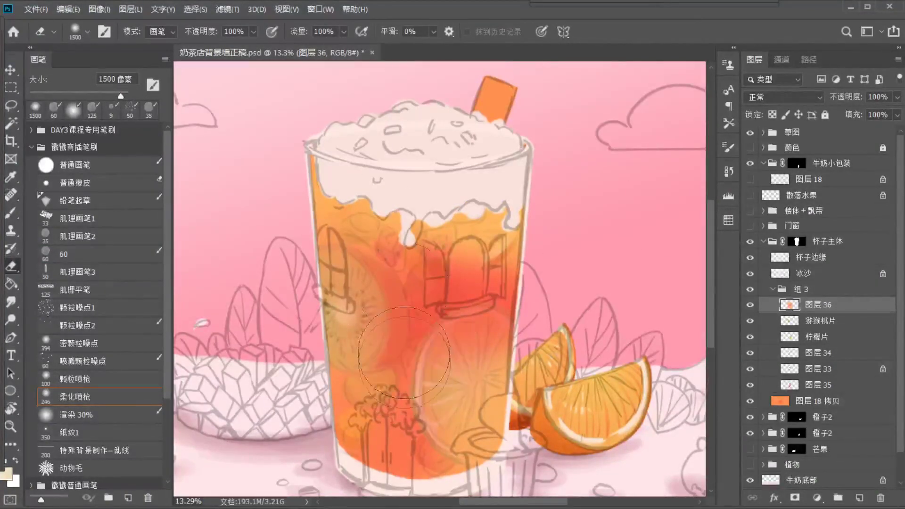
{"action": "left_click", "coordinate": [253, 32]}
{"action": "left_click_drag", "start_coordinate": [221, 49], "coordinate": [213, 47]}
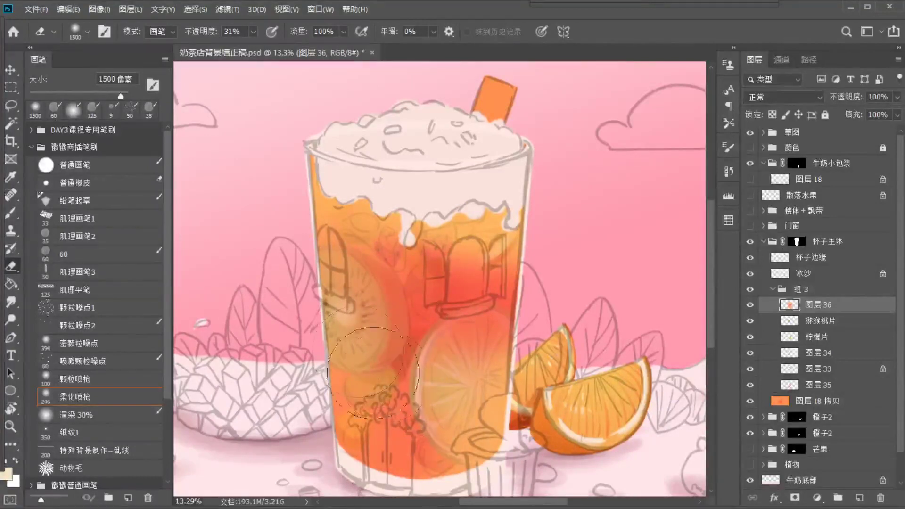
{"action": "left_click", "coordinate": [749, 135]}
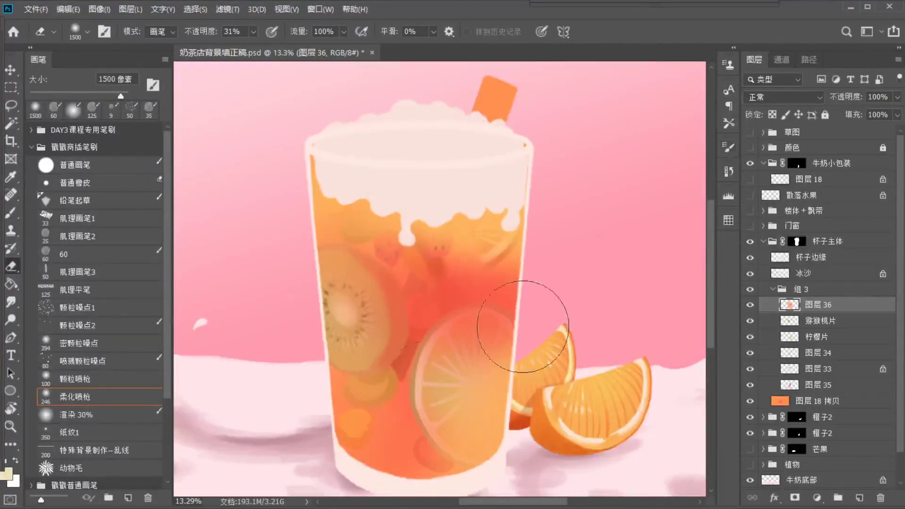
Load the lemon slice's outline from 柠檬片 as a selection and set the brush colour to H 40, S 63, B 99
{"action": "left_click", "coordinate": [828, 338]}
{"action": "left_click", "coordinate": [789, 337], "text": "ctrl"}
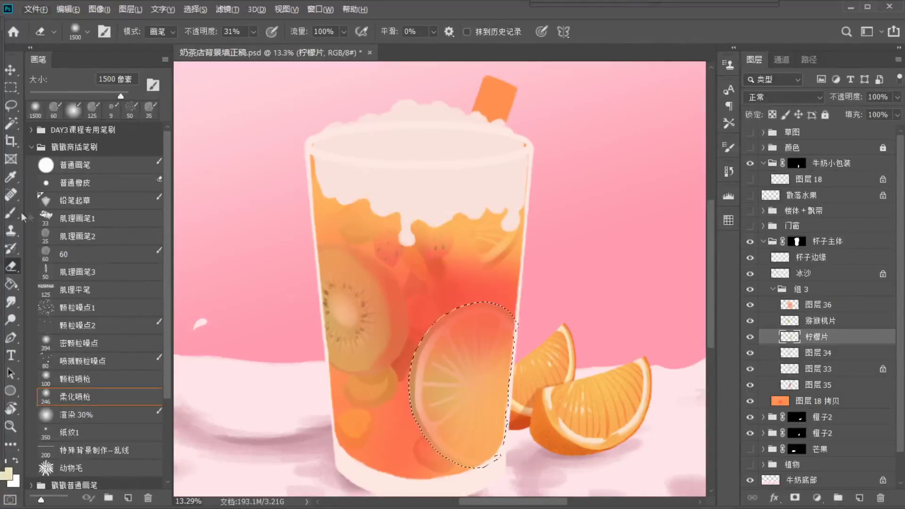
{"action": "key", "text": "b"}
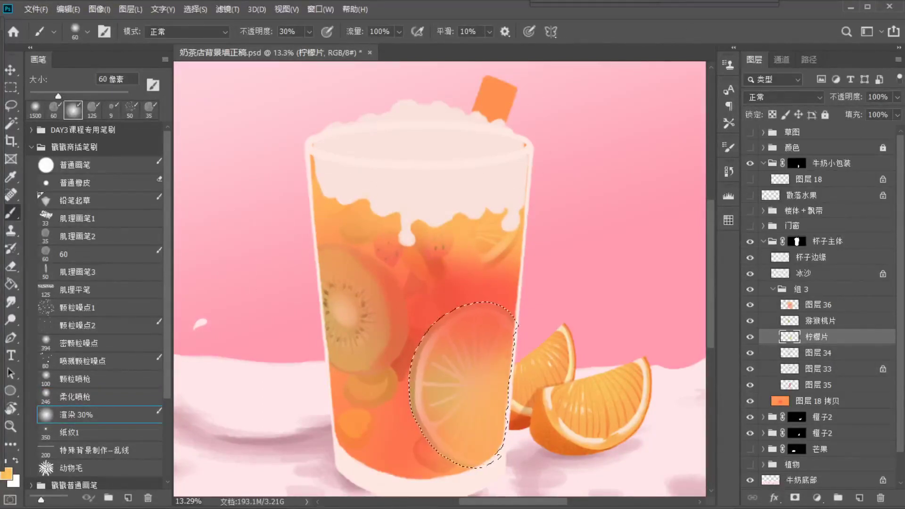
{"action": "left_click_drag", "start_coordinate": [659, 1], "coordinate": [648, 8]}
{"action": "left_click", "coordinate": [578, 36]}
Brush warm yellow-orange along the lemon slice's outer edge inside the selection with a 500 px soft brush
{"action": "key", "text": "bracketright"}
{"action": "key", "text": "bracketright"}
{"action": "key", "text": "bracketright"}
{"action": "key", "text": "bracketright"}
{"action": "key", "text": "bracketright"}
{"action": "key", "text": "bracketright"}
{"action": "key", "text": "bracketright"}
{"action": "key", "text": "bracketright"}
{"action": "key", "text": "bracketright"}
{"action": "key", "text": "bracketright"}
{"action": "key", "text": "bracketright"}
{"action": "key", "text": "bracketright"}
{"action": "mouse_move", "coordinate": [439, 331]}
{"action": "left_mouse_down"}
{"action": "mouse_move", "coordinate": [424, 447]}
{"action": "mouse_move", "coordinate": [435, 434]}
{"action": "left_mouse_up"}
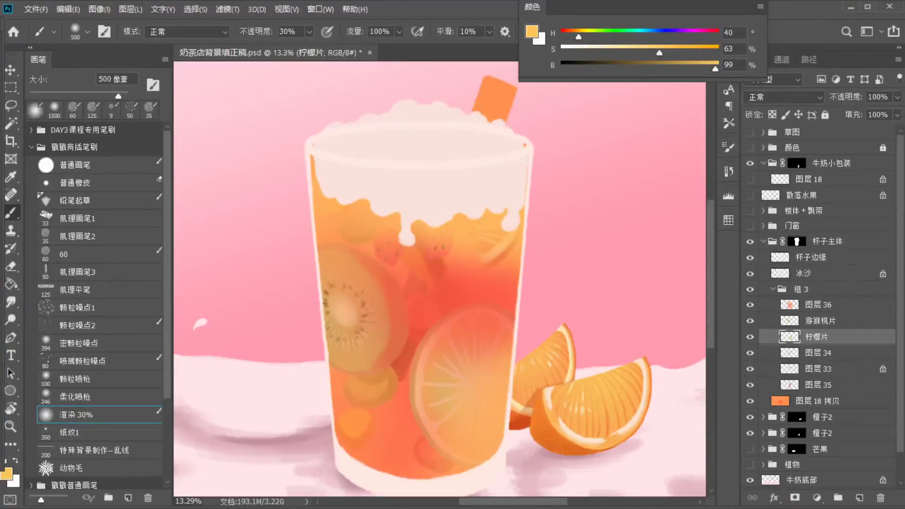
Add a new layer above 图层 36 in group 组 3 for the glass highlights
{"action": "left_click_drag", "start_coordinate": [350, 348], "coordinate": [333, 296]}
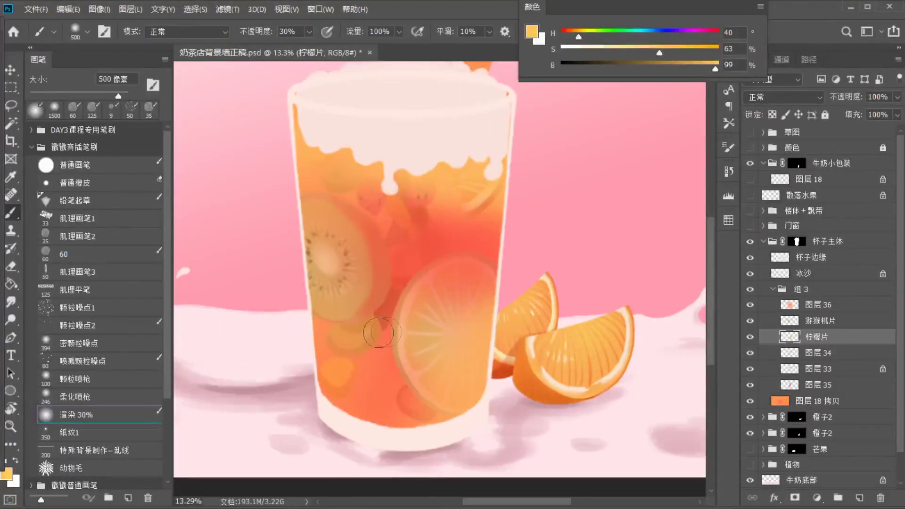
{"action": "left_click", "coordinate": [772, 289]}
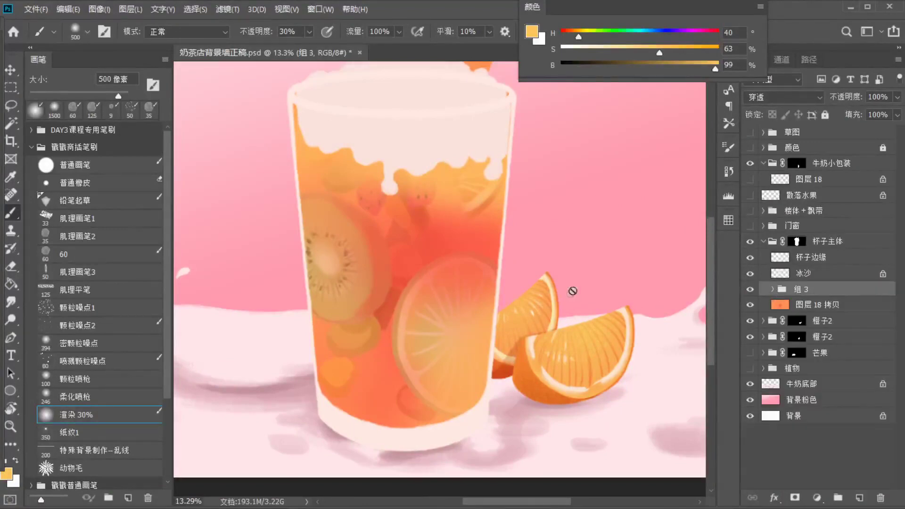
{"action": "scroll", "coordinate": [549, 296], "scroll_direction": "up", "scroll_amount": 3}
{"action": "left_click", "coordinate": [798, 278]}
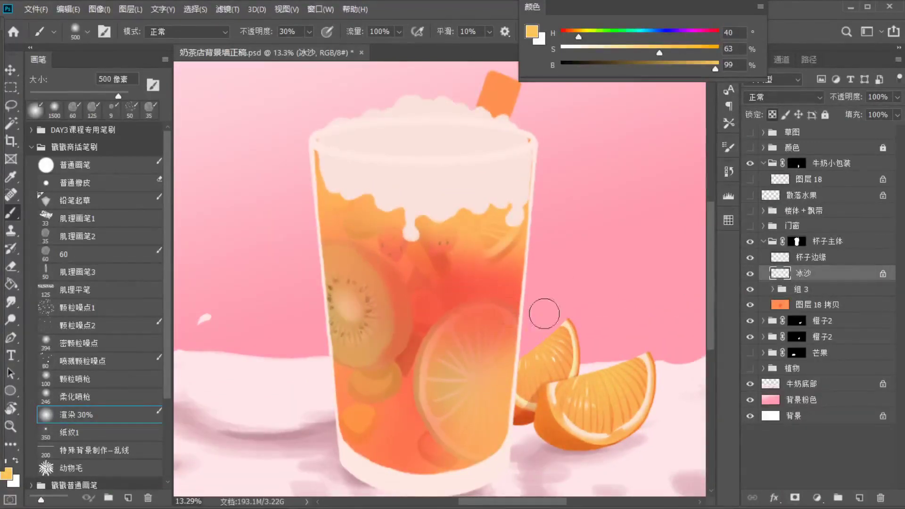
{"action": "left_click", "coordinate": [503, 310], "text": "ctrl"}
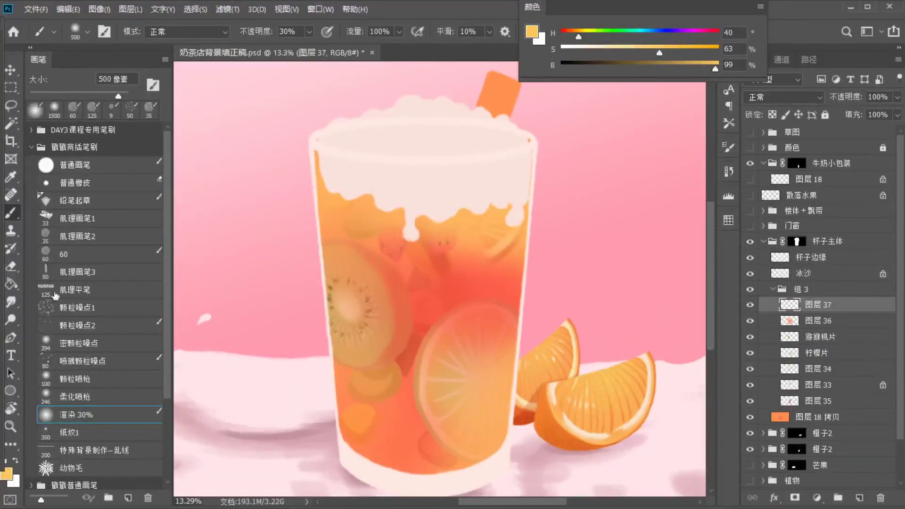
Choose the 肌理平笔 brush, sample the cream foam colour and try vertical highlight strokes on the glass at 300 and 800 px
{"action": "left_click", "coordinate": [70, 296]}
{"action": "left_click", "coordinate": [502, 207], "text": "alt"}
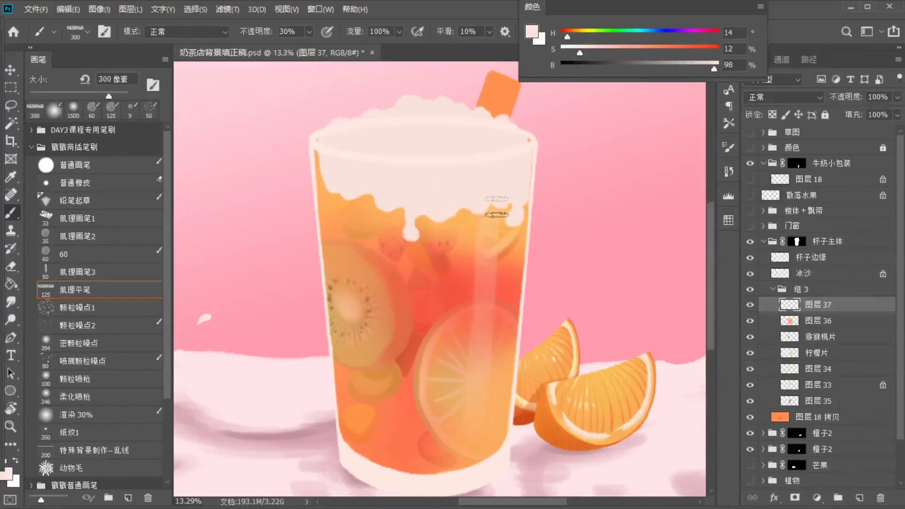
{"action": "key", "text": "bracketright"}
{"action": "key", "text": "bracketright"}
{"action": "key", "text": "bracketright"}
{"action": "key", "text": "bracketright"}
{"action": "key", "text": "bracketright"}
{"action": "left_click", "coordinate": [454, 396]}
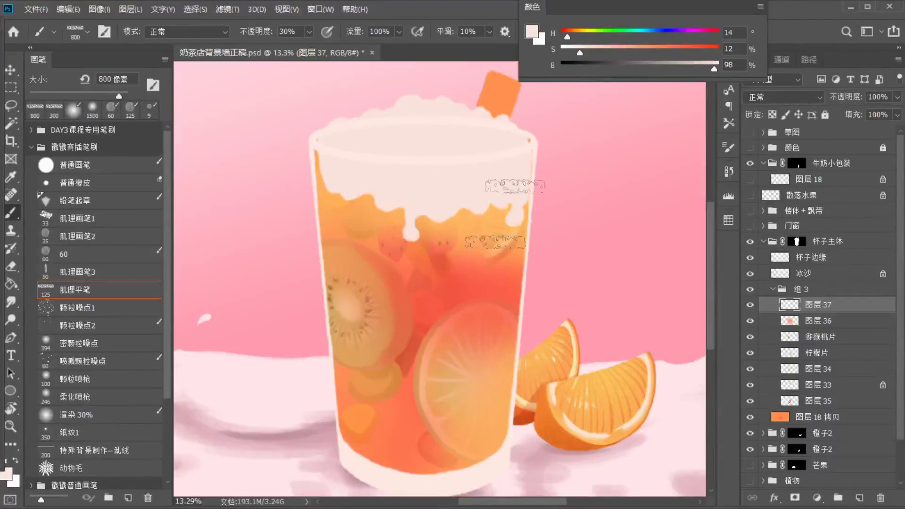
Paint translucent near-white highlight bands down both sides of the glass with a 500 px brush and colour saturation 5%
{"action": "key", "text": "bracketleft"}
{"action": "key", "text": "bracketleft"}
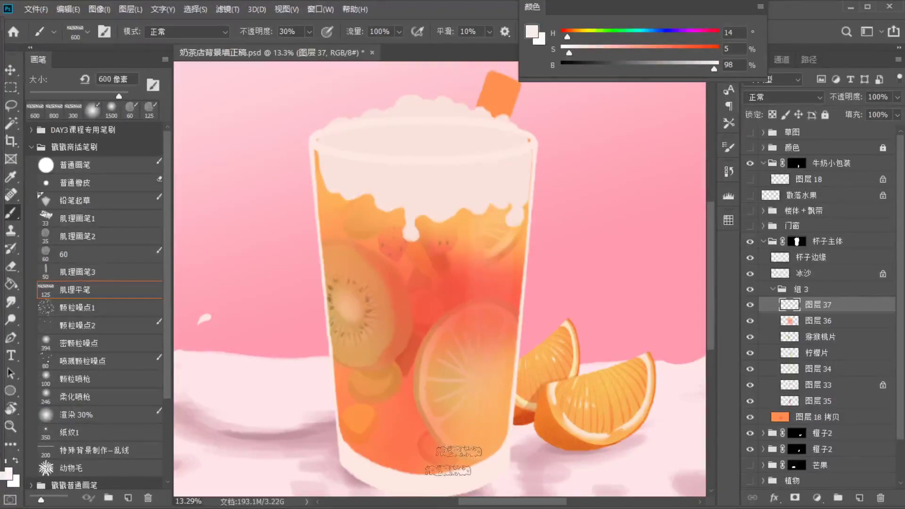
{"action": "key", "text": "bracketleft"}
{"action": "left_click_drag", "start_coordinate": [492, 159], "coordinate": [477, 424]}
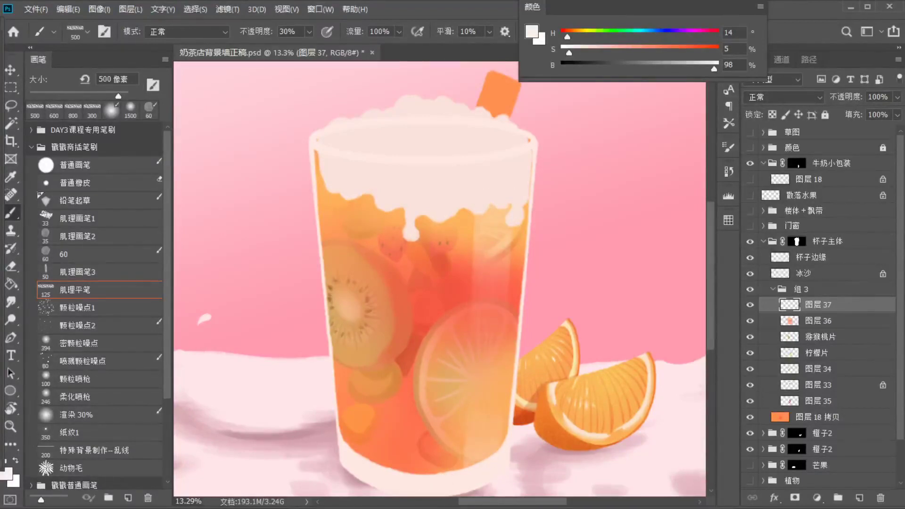
{"action": "left_click_drag", "start_coordinate": [321, 157], "coordinate": [335, 491]}
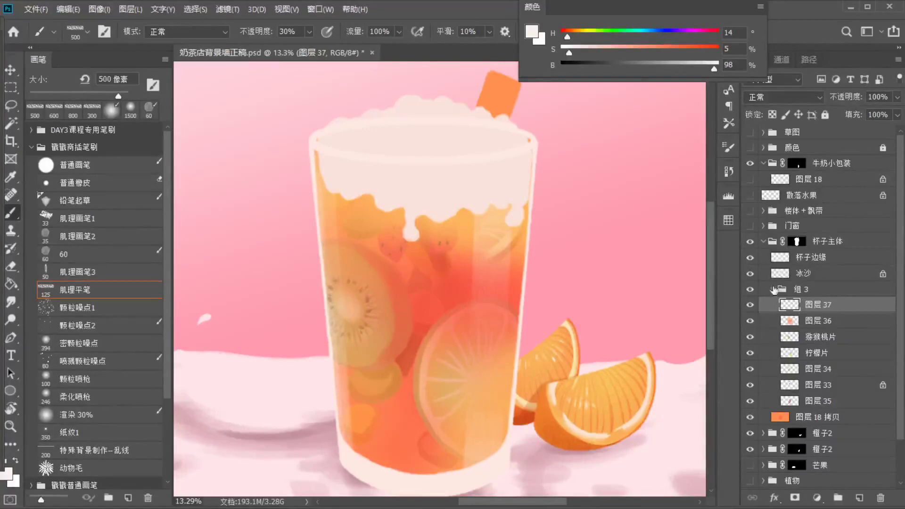
Collapse 组 3, lock transparent pixels on 杯子边缘 and unlock them on the 冰沙 layer
{"action": "left_click", "coordinate": [772, 289]}
{"action": "left_click", "coordinate": [775, 257]}
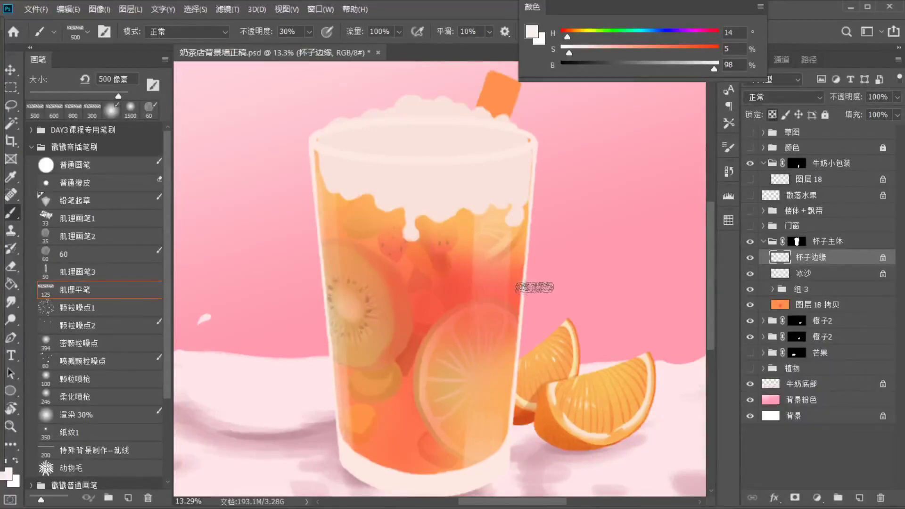
{"action": "left_click", "coordinate": [801, 277]}
{"action": "key", "text": "slash"}
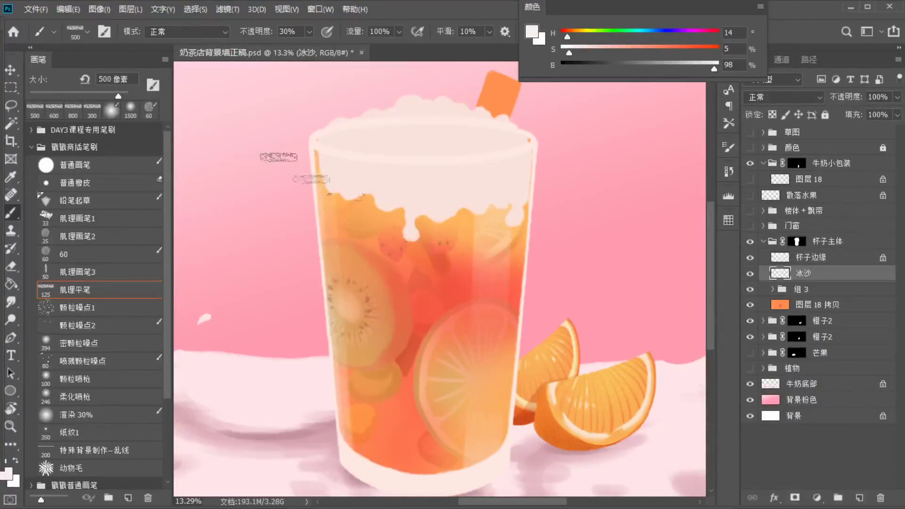
Extend the foam on the 冰沙 layer out to the glass walls with brush 60 at 90 px in sampled foam pink, then select the 杯子边缘 layer
{"action": "left_click", "coordinate": [82, 259]}
{"action": "left_click", "coordinate": [516, 179], "text": "alt"}
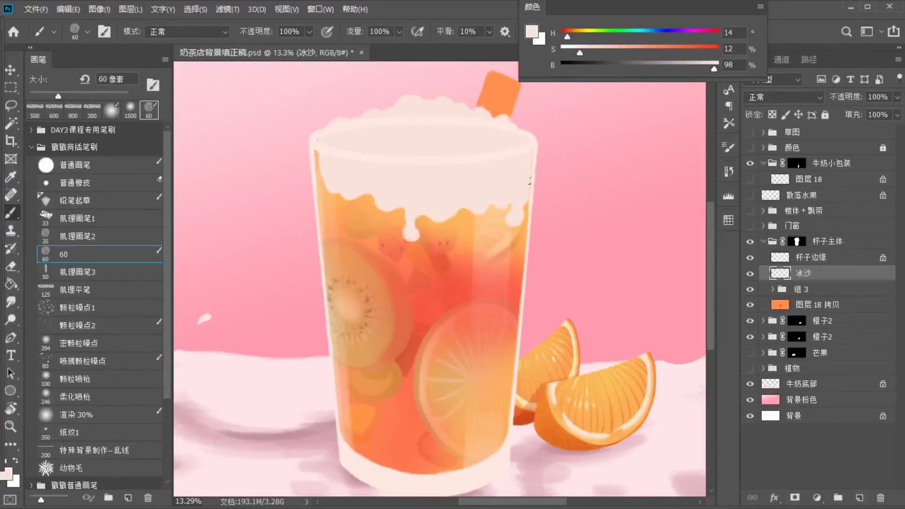
{"action": "key", "text": "bracketright"}
{"action": "key", "text": "bracketright"}
{"action": "key", "text": "bracketright"}
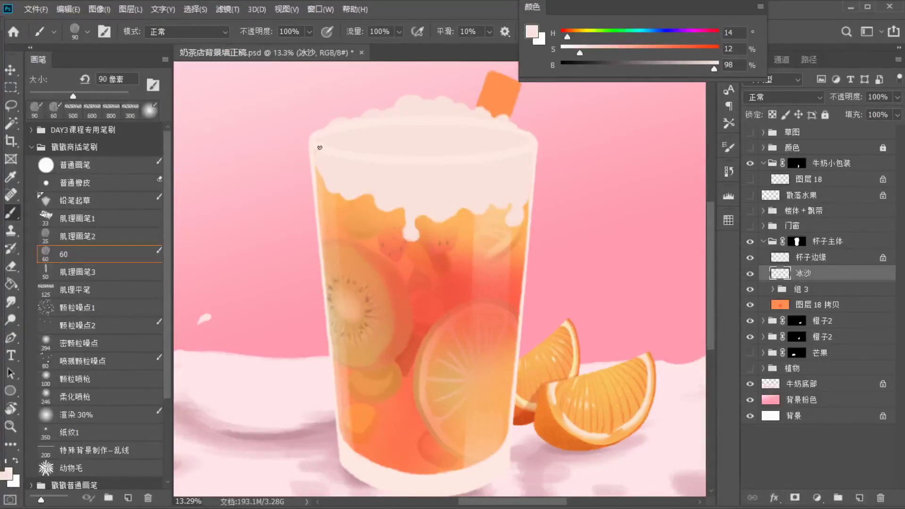
{"action": "key", "text": "alt+bracketright"}
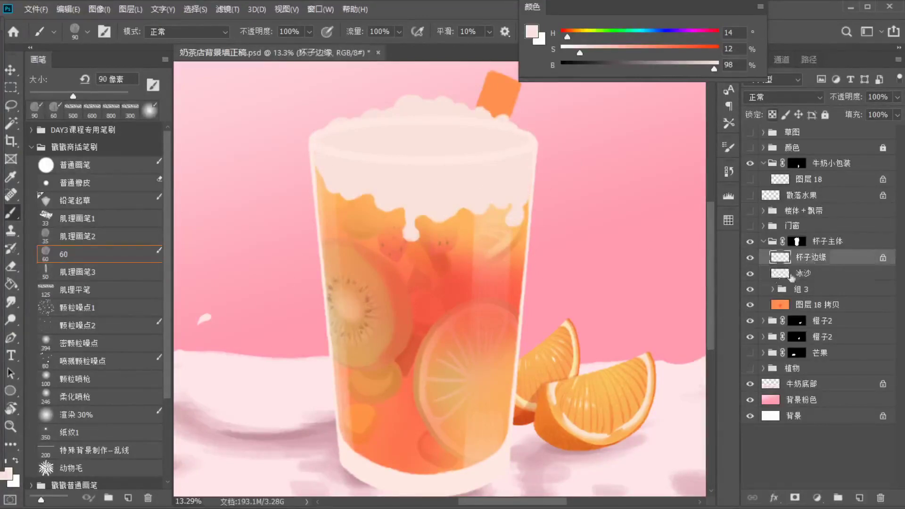
Examine the painted glass in the reference 奶茶参考-恢复的.psd up close and return to the cup illustration
{"action": "left_click_drag", "start_coordinate": [3, 25], "coordinate": [192, 117]}
{"action": "mouse_move", "coordinate": [188, 155]}
{"action": "left_mouse_down"}
{"action": "mouse_move", "coordinate": [184, 365]}
{"action": "mouse_move", "coordinate": [84, 401]}
{"action": "left_mouse_up"}
{"action": "left_click_drag", "start_coordinate": [320, 330], "coordinate": [277, 349]}
{"action": "scroll", "coordinate": [248, 350], "scroll_direction": "up", "scroll_amount": 4}
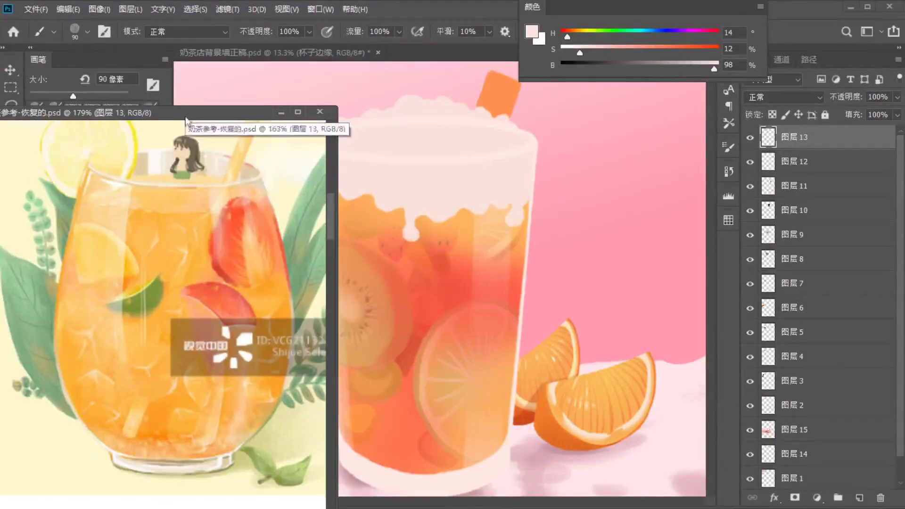
{"action": "left_click_drag", "start_coordinate": [229, 115], "coordinate": [1, 52]}
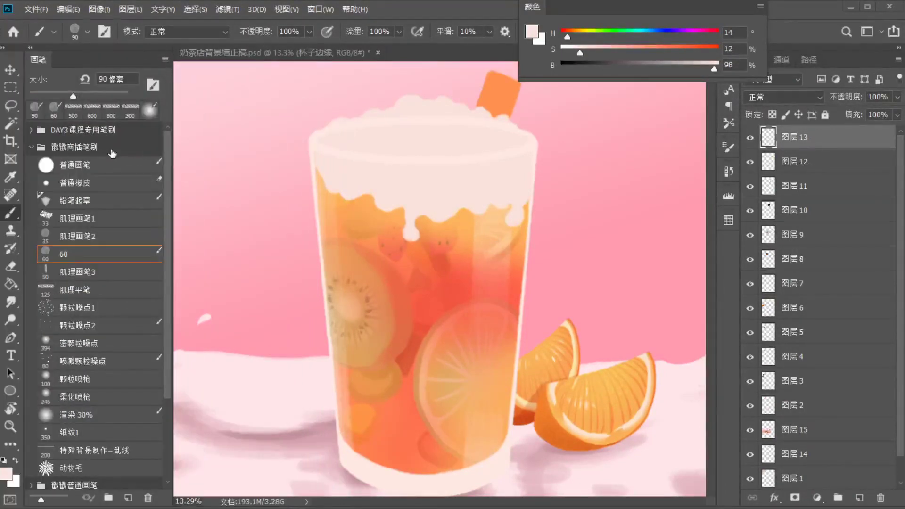
Tint the glass's right edge on the 杯子边缘 layer with reds sampled from the drink and oranges, using the 肌理平笔 brush at 250 px
{"action": "left_click", "coordinate": [447, 332], "text": "alt"}
{"action": "left_click", "coordinate": [490, 256]}
{"action": "left_click", "coordinate": [123, 291]}
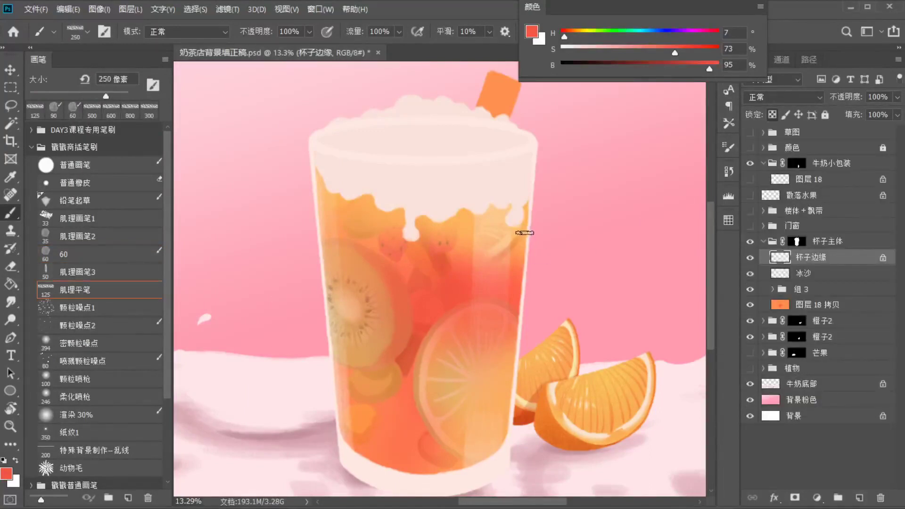
{"action": "left_click", "coordinate": [530, 247], "text": "alt"}
{"action": "left_click_drag", "start_coordinate": [321, 215], "coordinate": [304, 162]}
{"action": "left_click", "coordinate": [538, 258], "text": "alt"}
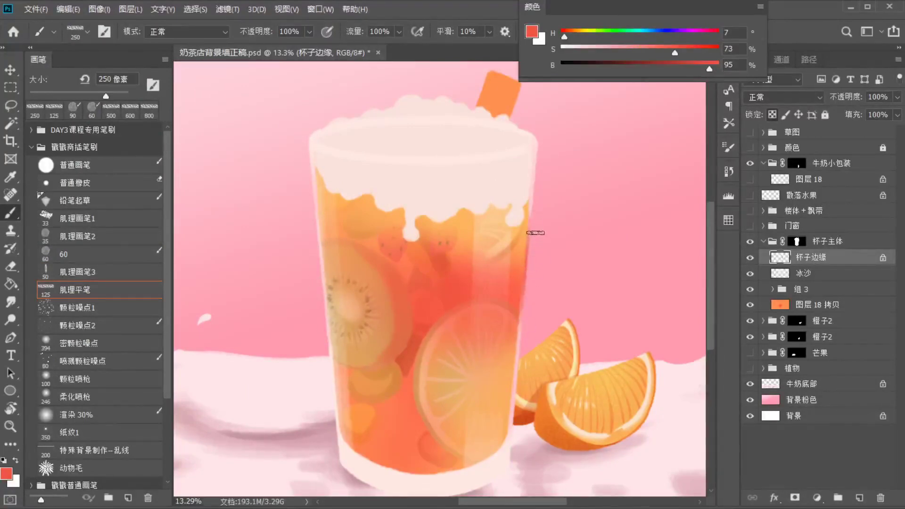
{"action": "left_click", "coordinate": [519, 450], "text": "alt"}
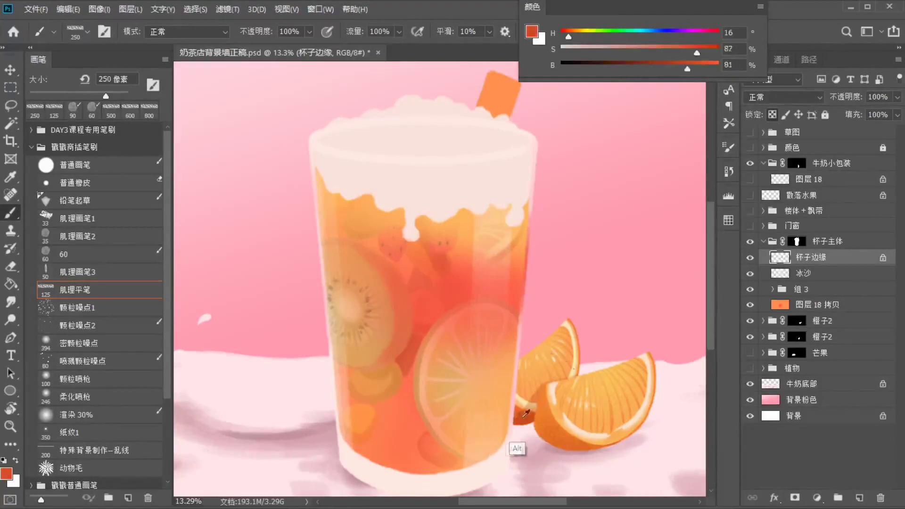
{"action": "left_click", "coordinate": [446, 308], "text": "alt"}
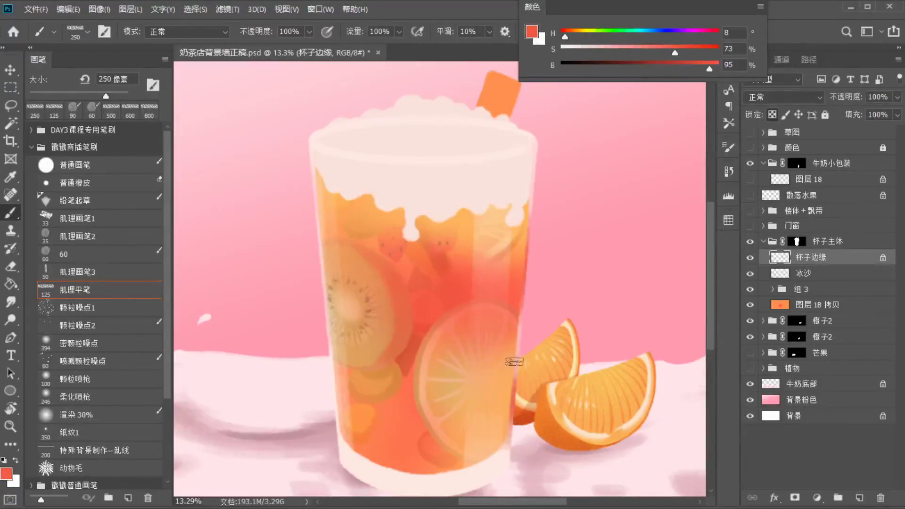
Tint the glass's left edge with oranges sampled from the drink and blend the right edge with sampled background pink
{"action": "left_click", "coordinate": [462, 258], "text": "alt"}
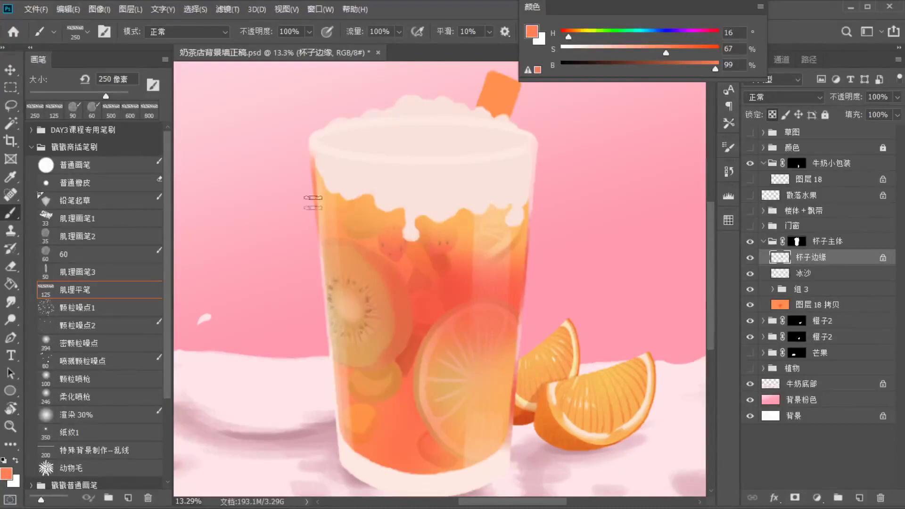
{"action": "left_click", "coordinate": [385, 263], "text": "alt"}
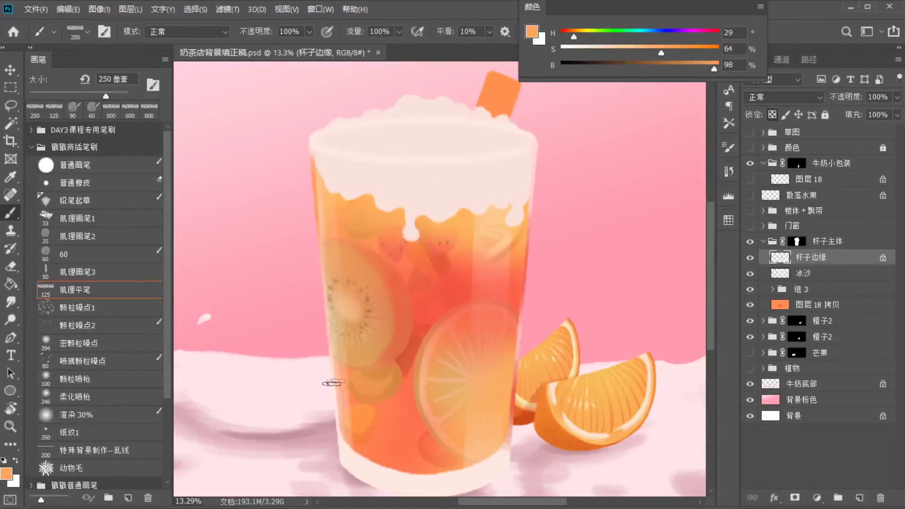
{"action": "left_click", "coordinate": [520, 317], "text": "alt"}
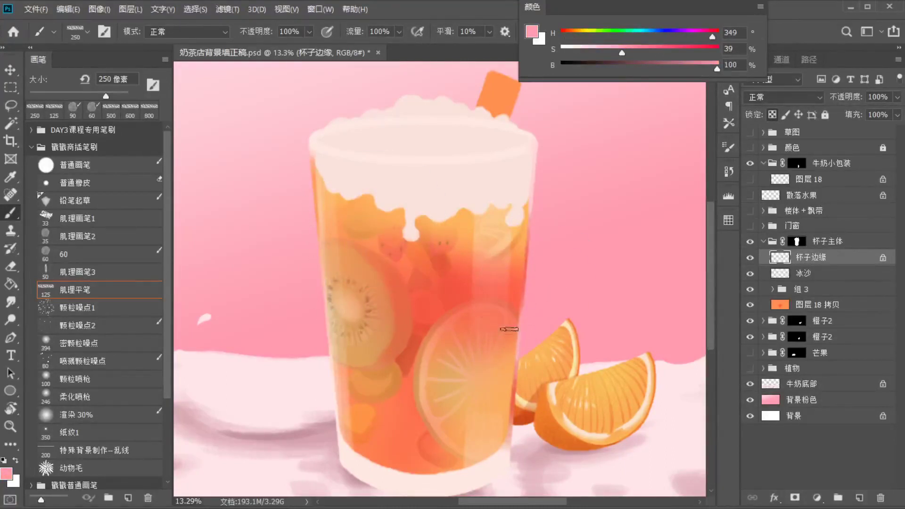
{"action": "left_click", "coordinate": [511, 322], "text": "alt"}
{"action": "left_click", "coordinate": [347, 425], "text": "alt"}
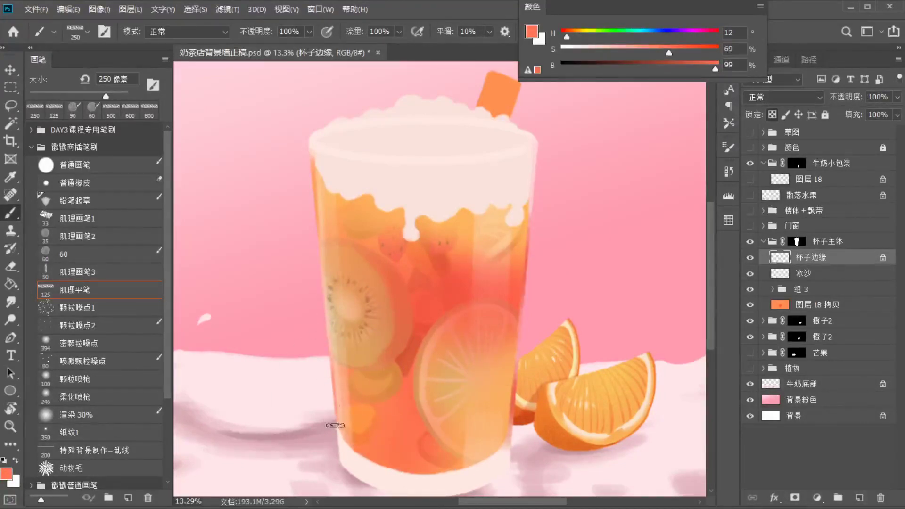
Paint the glass base in sampled orange-red and add pale pink reflections along it with a 200 px brush
{"action": "scroll", "coordinate": [330, 413], "scroll_direction": "down", "scroll_amount": 2}
{"action": "mouse_move", "coordinate": [332, 414]}
{"action": "left_mouse_down"}
{"action": "mouse_move", "coordinate": [405, 440]}
{"action": "mouse_move", "coordinate": [495, 429]}
{"action": "mouse_move", "coordinate": [518, 400]}
{"action": "left_mouse_up"}
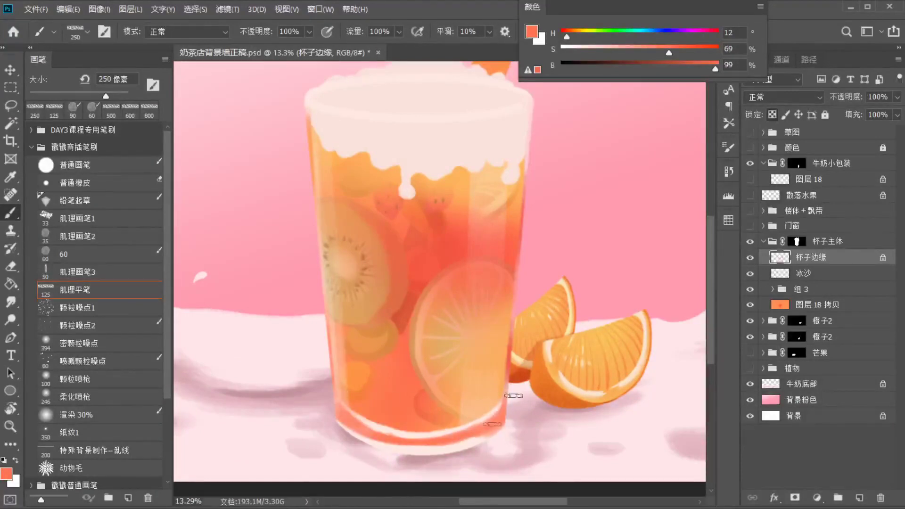
{"action": "mouse_move", "coordinate": [342, 424]}
{"action": "left_mouse_down"}
{"action": "mouse_move", "coordinate": [405, 449]}
{"action": "mouse_move", "coordinate": [494, 434]}
{"action": "left_mouse_up"}
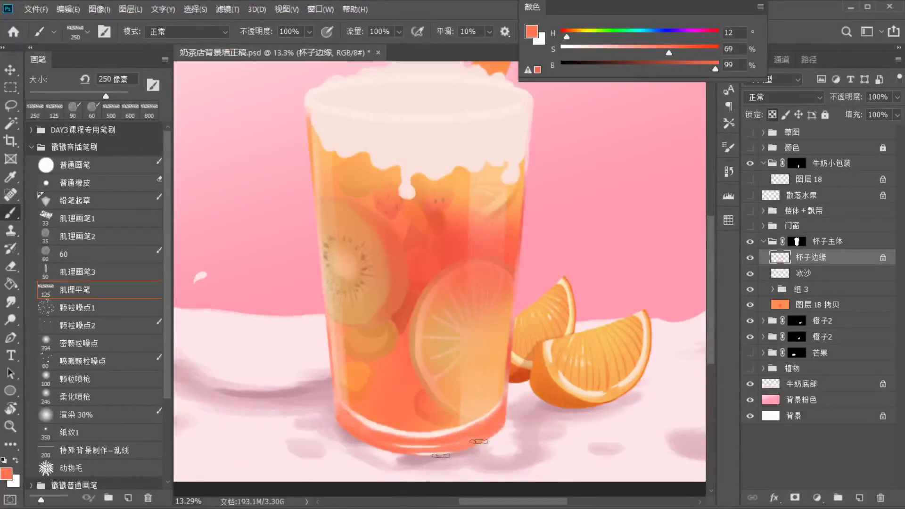
{"action": "left_click", "coordinate": [527, 191], "text": "alt"}
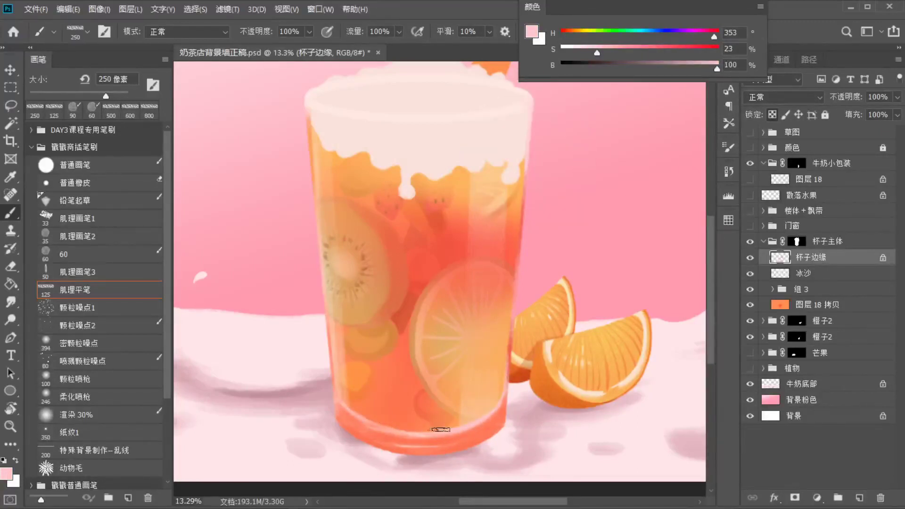
{"action": "left_click_drag", "start_coordinate": [375, 433], "coordinate": [411, 444]}
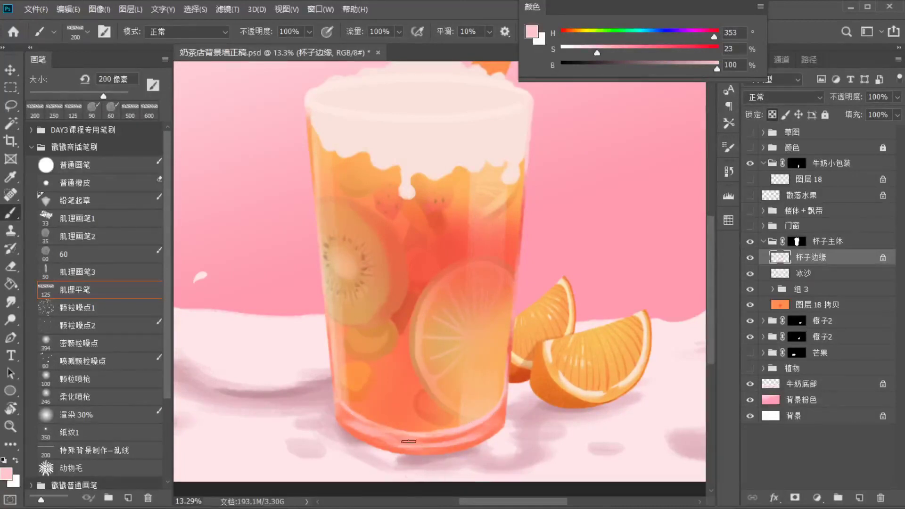
Shade the lower edge of the glass base at 125 px with sampled dark red and a mauve of H 349, S 31, B 59
{"action": "left_click", "coordinate": [400, 319], "text": "alt"}
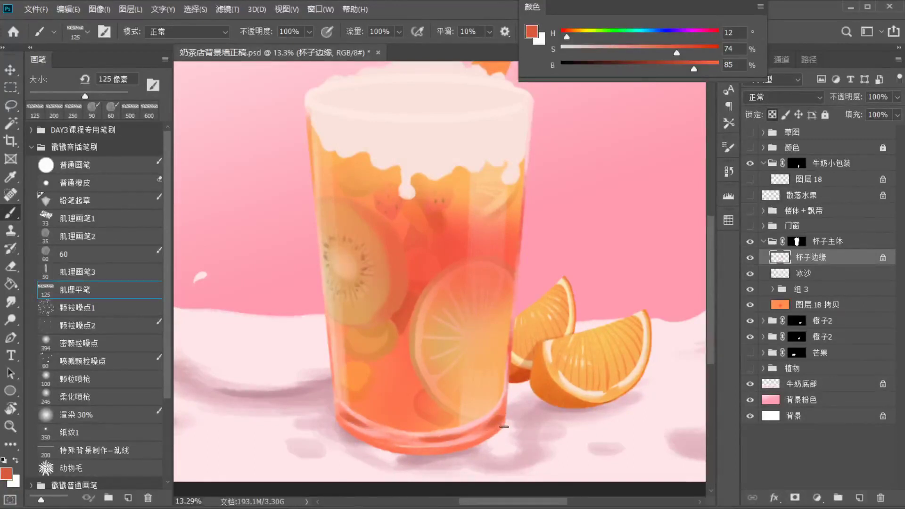
{"action": "left_click", "coordinate": [420, 460], "text": "alt"}
{"action": "left_click_drag", "start_coordinate": [684, 69], "coordinate": [652, 69]}
{"action": "left_click_drag", "start_coordinate": [596, 53], "coordinate": [609, 53]}
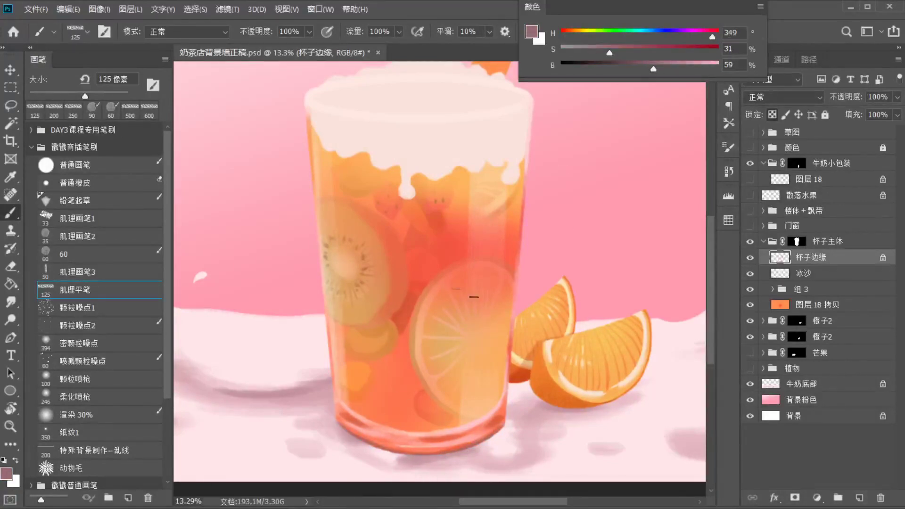
Add a layer above 杯子边缘 and paint a short pale pink vertical highlight near the right side of the glass base
{"action": "left_click", "coordinate": [858, 498]}
{"action": "left_click", "coordinate": [484, 115], "text": "alt"}
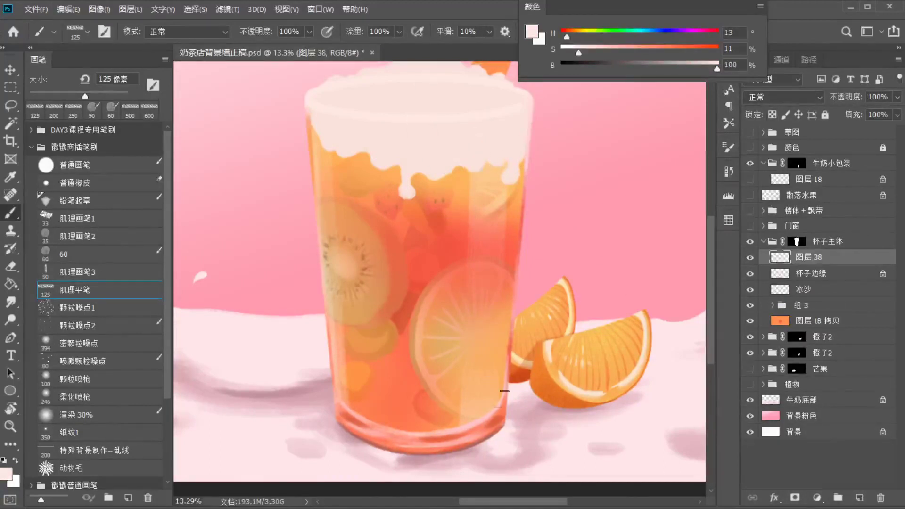
{"action": "left_click_drag", "start_coordinate": [486, 389], "coordinate": [483, 432]}
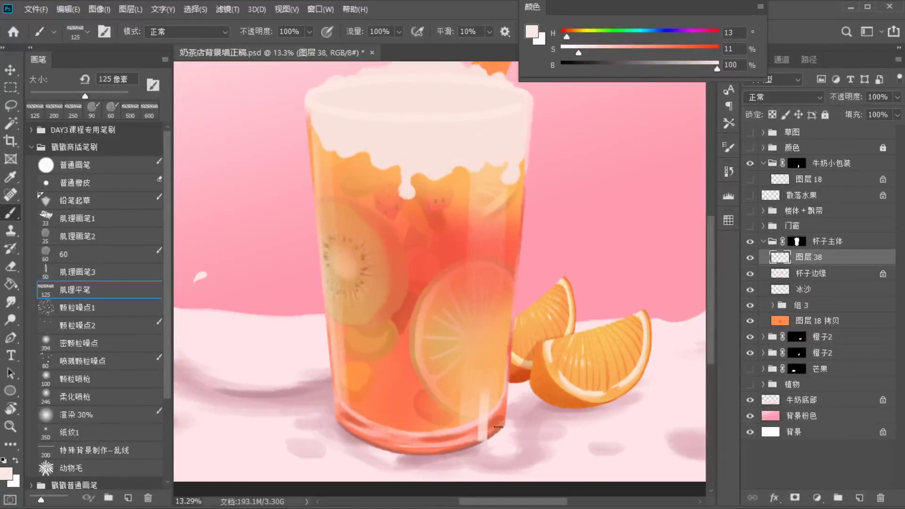
{"action": "key", "text": "bracketleft"}
{"action": "key", "text": "bracketleft"}
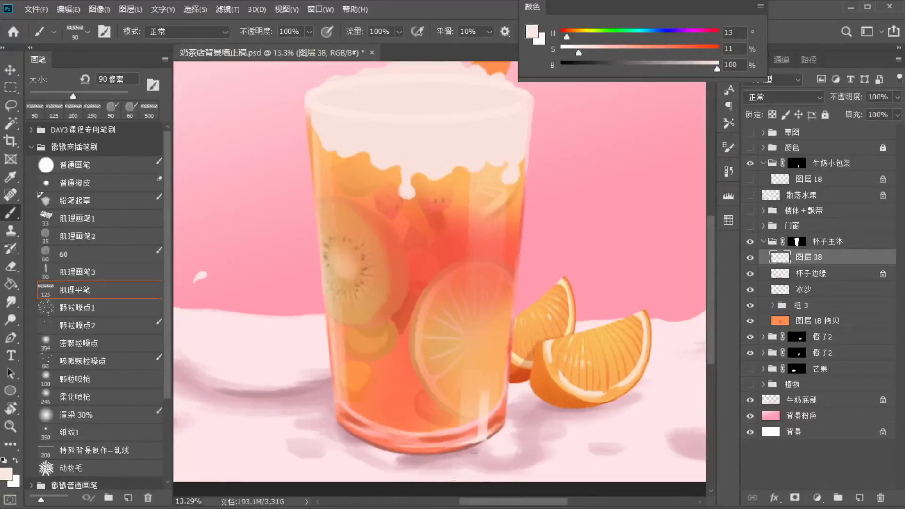
{"action": "left_click", "coordinate": [751, 133]}
{"action": "left_click_drag", "start_coordinate": [489, 313], "coordinate": [488, 393]}
{"action": "key", "text": "ctrl+z"}
{"action": "left_click_drag", "start_coordinate": [491, 277], "coordinate": [487, 359]}
{"action": "key", "text": "ctrl+z"}
{"action": "left_click_drag", "start_coordinate": [490, 297], "coordinate": [489, 338]}
{"action": "key", "text": "ctrl+z"}
Paint a long pale pink vertical highlight from the foam down the glass's right side with a 200 px brush
{"action": "key", "text": "bracketright"}
{"action": "key", "text": "bracketright"}
{"action": "key", "text": "bracketright"}
{"action": "key", "text": "bracketright"}
{"action": "key", "text": "bracketright"}
{"action": "key", "text": "ctrl+z"}
{"action": "mouse_move", "coordinate": [499, 144]}
{"action": "left_mouse_down"}
{"action": "mouse_move", "coordinate": [483, 366]}
{"action": "mouse_move", "coordinate": [488, 357]}
{"action": "left_mouse_up"}
{"action": "key", "text": "ctrl+z"}
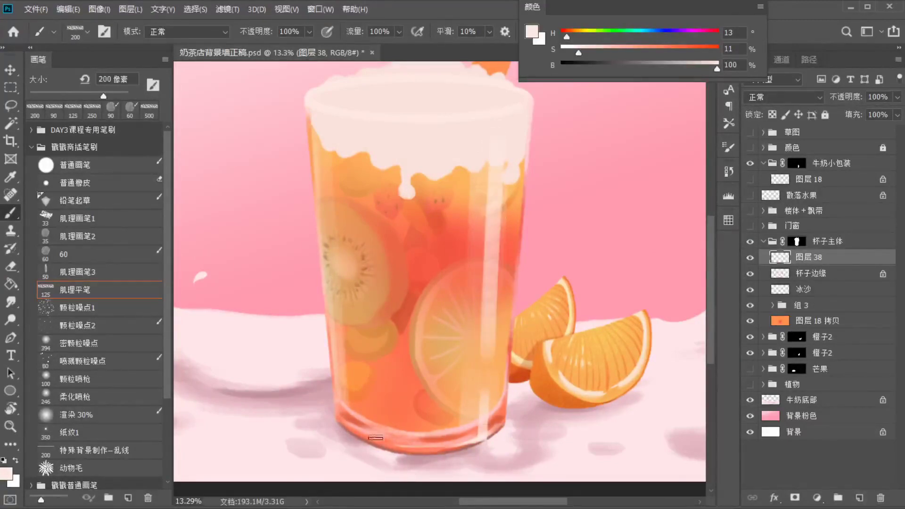
Return to the 杯子边缘 layer and soften the glass's right edge with peach sampled from the drink
{"action": "key", "text": "alt+bracketleft"}
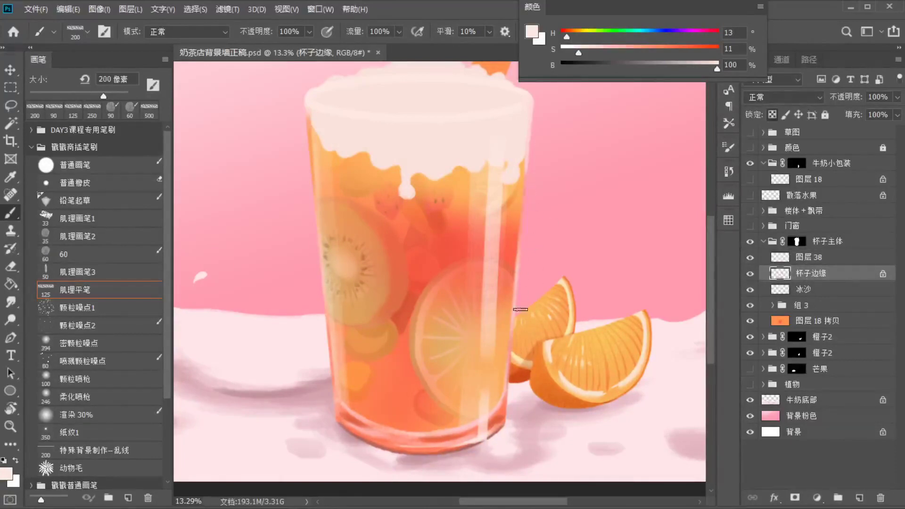
{"action": "left_click", "coordinate": [515, 353], "text": "alt"}
{"action": "left_click", "coordinate": [463, 370], "text": "alt"}
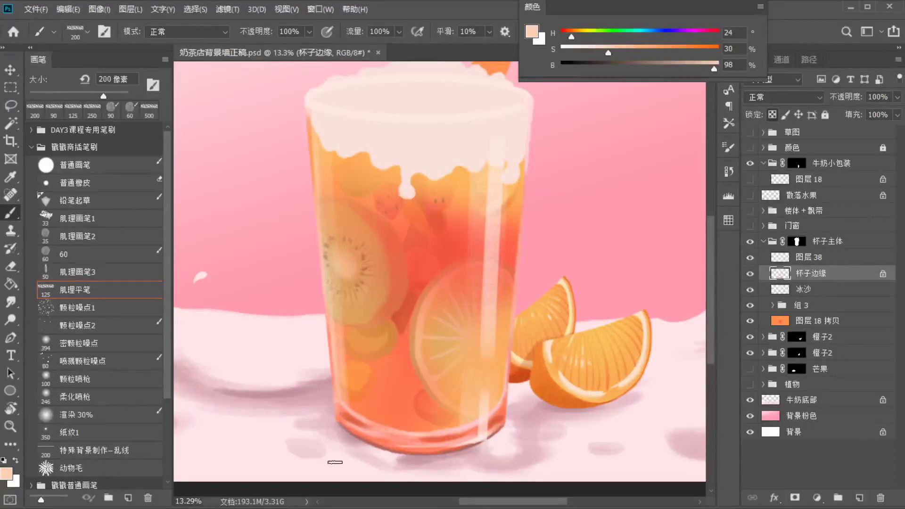
Retouch the base rim of the glass with orange-red sampled from the drink at 125 px
{"action": "left_click", "coordinate": [386, 418], "text": "alt"}
{"action": "key", "text": "bracketleft"}
{"action": "key", "text": "bracketleft"}
{"action": "key", "text": "bracketleft"}
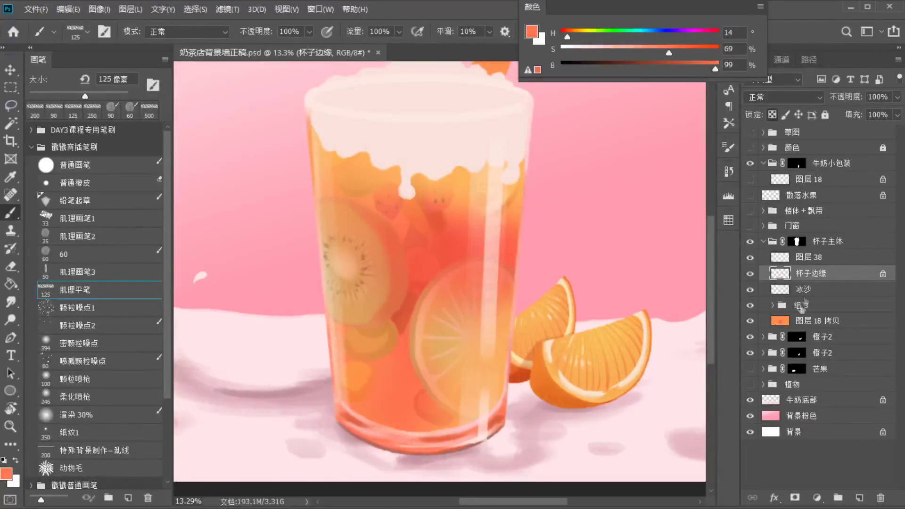
{"action": "left_click_drag", "start_coordinate": [365, 426], "coordinate": [419, 441]}
Compare the cup with the 草图 sketch shown and hidden, and with the 图层 38 highlights switched off and on
{"action": "left_click", "coordinate": [750, 133]}
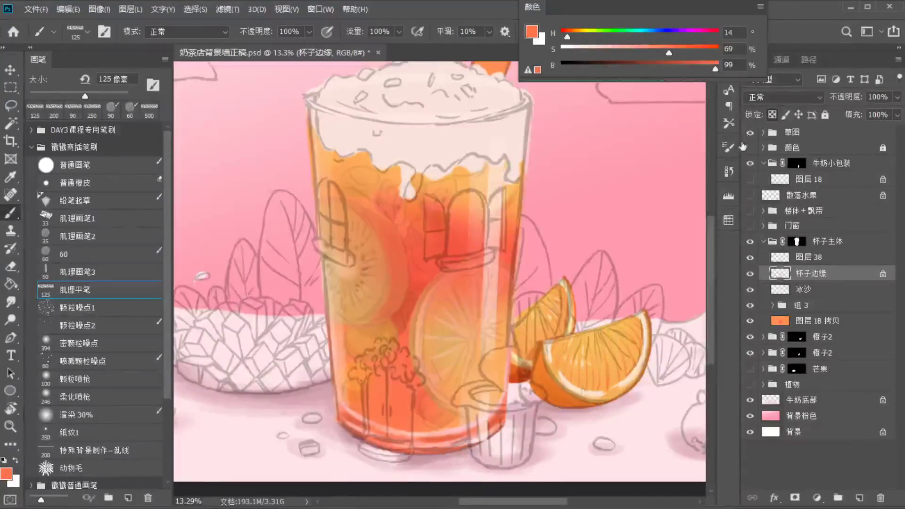
{"action": "left_click", "coordinate": [750, 134]}
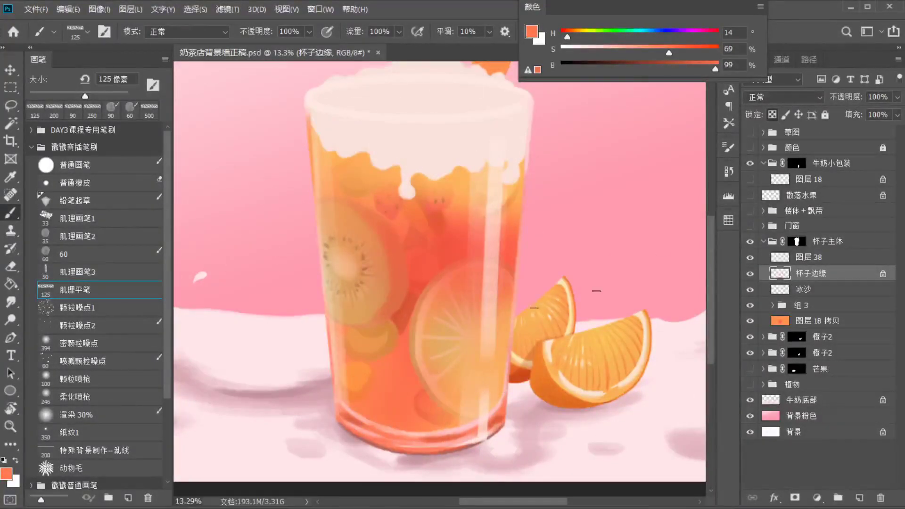
{"action": "left_click", "coordinate": [801, 259]}
{"action": "left_click", "coordinate": [750, 258]}
{"action": "left_click", "coordinate": [749, 258]}
Rename the highlight layer 图层 38 as 高光
{"action": "double_click", "coordinate": [802, 258]}
{"action": "type", "text": "gaog"}
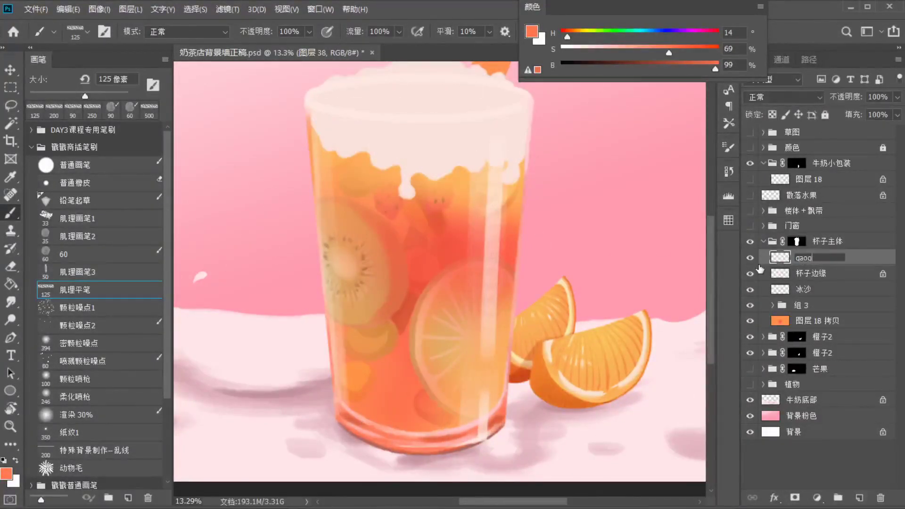
{"action": "type", "text": "ao'g"}
{"action": "key", "text": "BackSpace"}
{"action": "key", "text": "BackSpace"}
{"action": "key", "text": "BackSpace"}
{"action": "key", "text": "BackSpace"}
{"action": "type", "text": "gaogua"}
{"action": "key", "text": "space"}
{"action": "key", "text": "BackSpace"}
{"action": "key", "text": "BackSpace"}
{"action": "type", "text": "gaog"}
{"action": "key", "text": "space"}
{"action": "key", "text": "Return"}
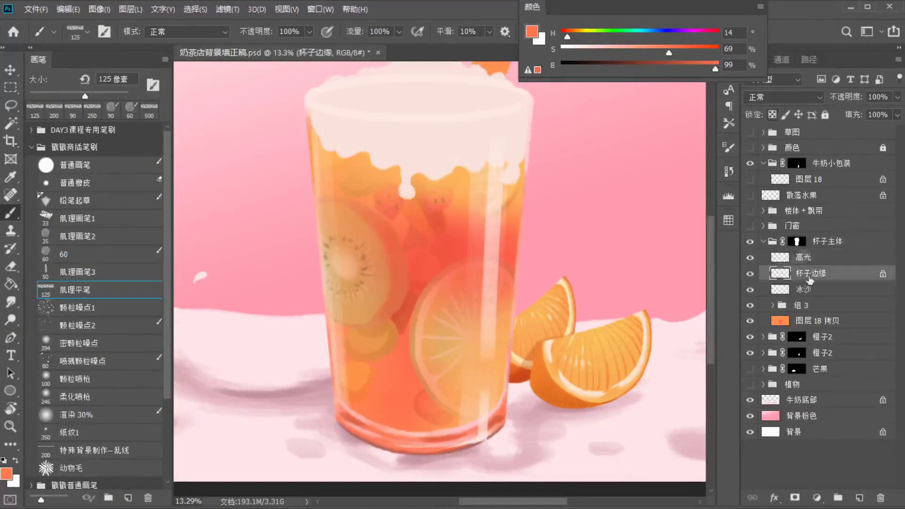
On the 杯子边缘 layer, paint a thin dusty pink shadow line (H 2, S 22, B 84) under the front of the glass rim
{"action": "left_click", "coordinate": [808, 273]}
{"action": "scroll", "coordinate": [333, 192], "scroll_direction": "up", "scroll_amount": 2}
{"action": "left_click", "coordinate": [554, 254], "text": "alt"}
{"action": "left_click", "coordinate": [595, 51]}
{"action": "left_click", "coordinate": [696, 69]}
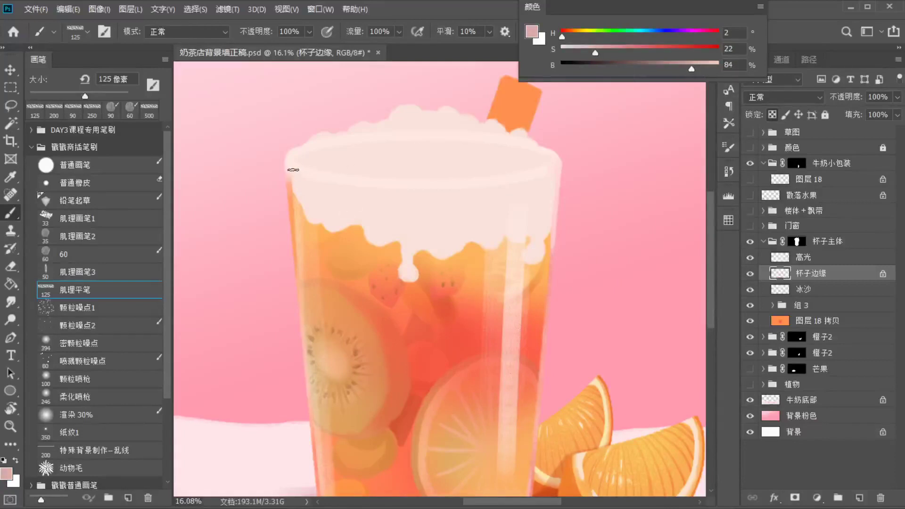
{"action": "left_click_drag", "start_coordinate": [295, 177], "coordinate": [374, 188]}
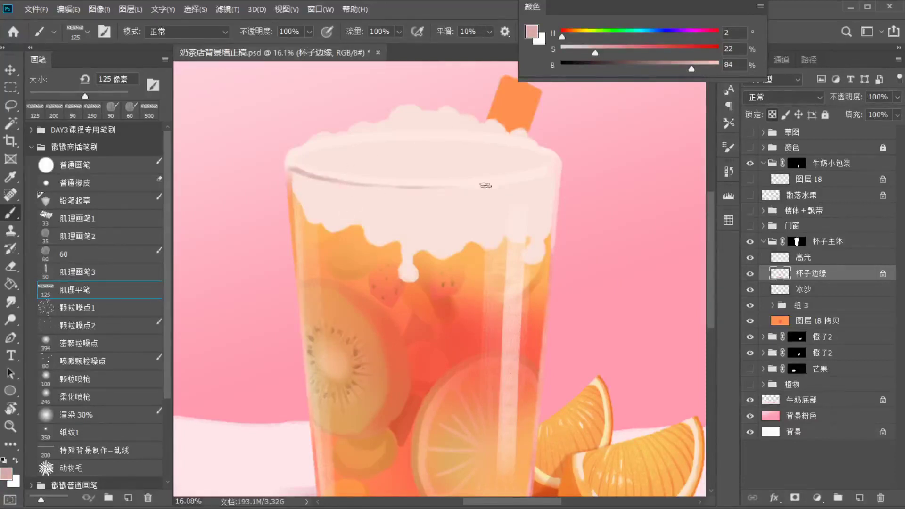
{"action": "left_click_drag", "start_coordinate": [524, 181], "coordinate": [558, 161]}
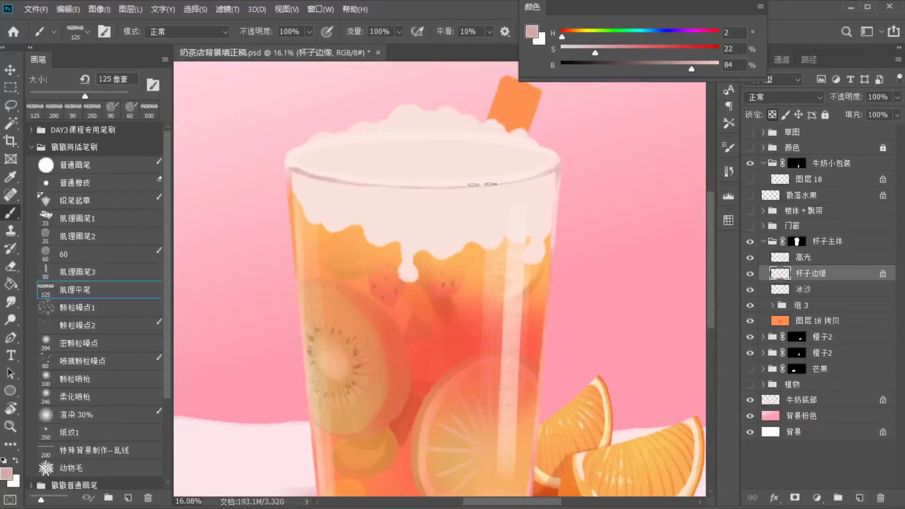
Add a layer above 杯子边缘 and paint the glass thickness below the rim's left end in sampled dusty pink
{"action": "scroll", "coordinate": [309, 208], "scroll_direction": "up", "scroll_amount": 2}
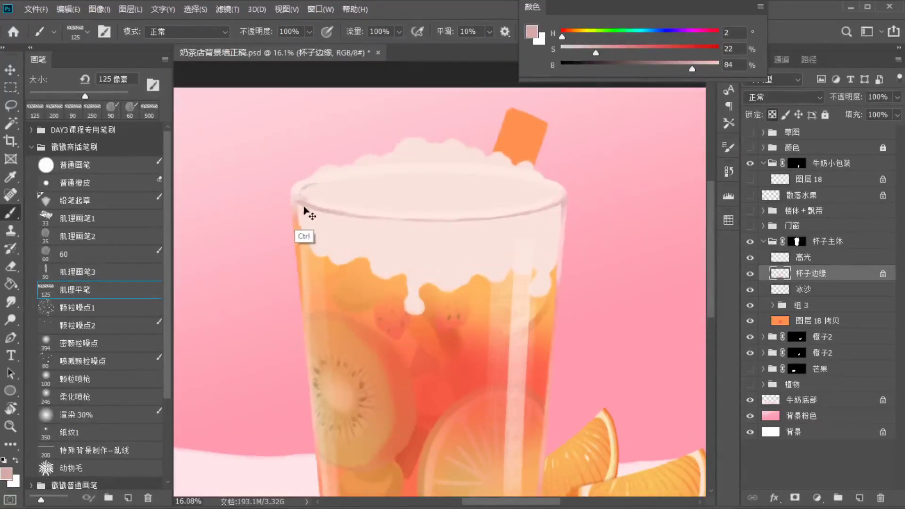
{"action": "left_click", "coordinate": [859, 498]}
{"action": "left_click", "coordinate": [308, 204], "text": "alt"}
{"action": "left_click_drag", "start_coordinate": [302, 202], "coordinate": [303, 253]}
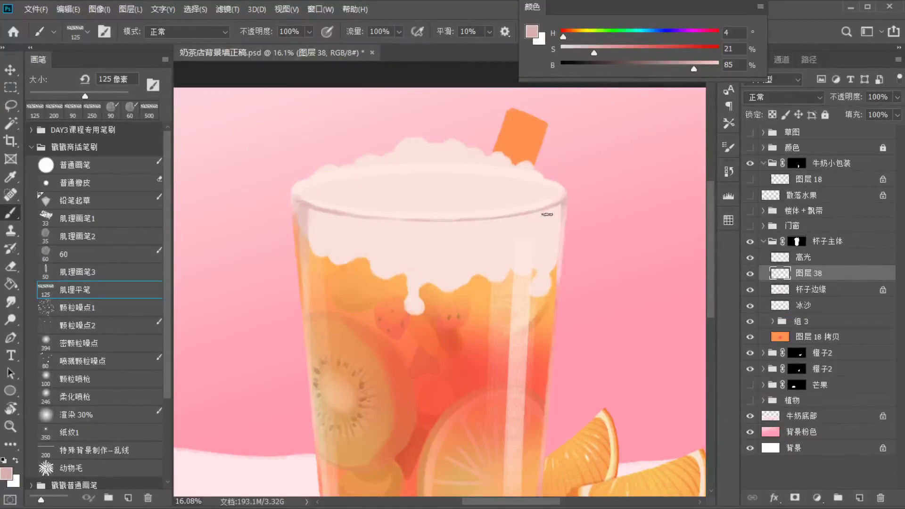
Paint the glass thickness below the rim's right end in dusty pink (H 4, S 21, B 85) on 图层 38
{"action": "left_click_drag", "start_coordinate": [545, 263], "coordinate": [553, 209]}
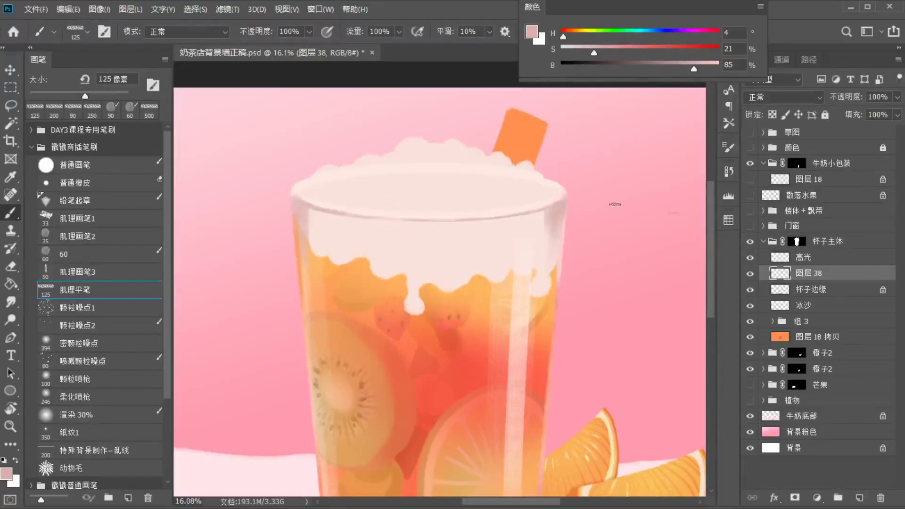
Lock the 冰沙 layer's transparency, shade its foam in sampled pink (H 8, S 16, B 92) with the 60 brush at 400 px, and save
{"action": "left_click", "coordinate": [812, 310]}
{"action": "left_click", "coordinate": [547, 231], "text": "alt"}
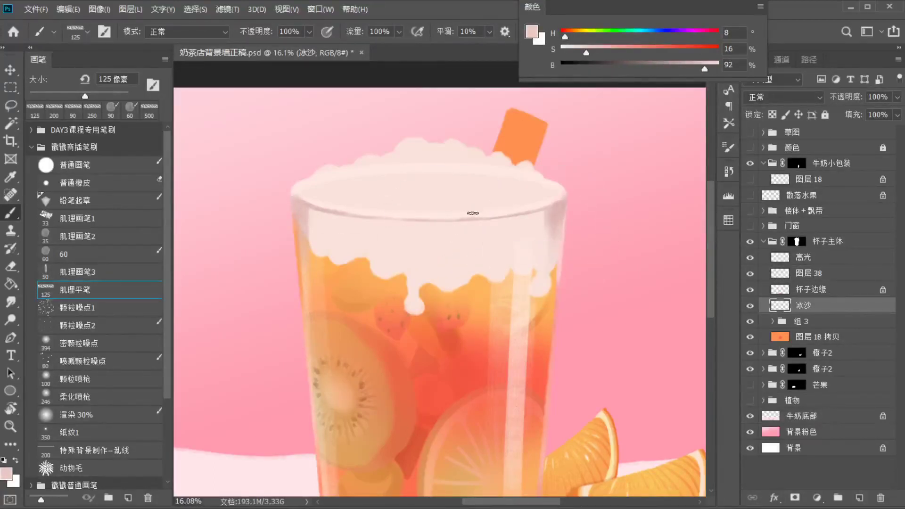
{"action": "left_click", "coordinate": [106, 256]}
{"action": "key", "text": "]"}
{"action": "key", "text": "]"}
{"action": "key", "text": "]"}
{"action": "key", "text": "]"}
{"action": "key", "text": "]"}
{"action": "key", "text": "]"}
{"action": "key", "text": "]"}
{"action": "key", "text": "]"}
{"action": "key", "text": "]"}
{"action": "key", "text": "]"}
{"action": "key", "text": "]"}
{"action": "mouse_move", "coordinate": [534, 207]}
{"action": "left_mouse_down"}
{"action": "mouse_move", "coordinate": [468, 222]}
{"action": "mouse_move", "coordinate": [515, 200]}
{"action": "mouse_move", "coordinate": [428, 238]}
{"action": "mouse_move", "coordinate": [357, 211]}
{"action": "mouse_move", "coordinate": [364, 196]}
{"action": "mouse_move", "coordinate": [348, 216]}
{"action": "mouse_move", "coordinate": [451, 206]}
{"action": "mouse_move", "coordinate": [406, 242]}
{"action": "mouse_move", "coordinate": [514, 252]}
{"action": "mouse_move", "coordinate": [490, 268]}
{"action": "mouse_move", "coordinate": [400, 285]}
{"action": "left_mouse_up"}
{"action": "key", "text": "ctrl+z"}
{"action": "left_click", "coordinate": [772, 115]}
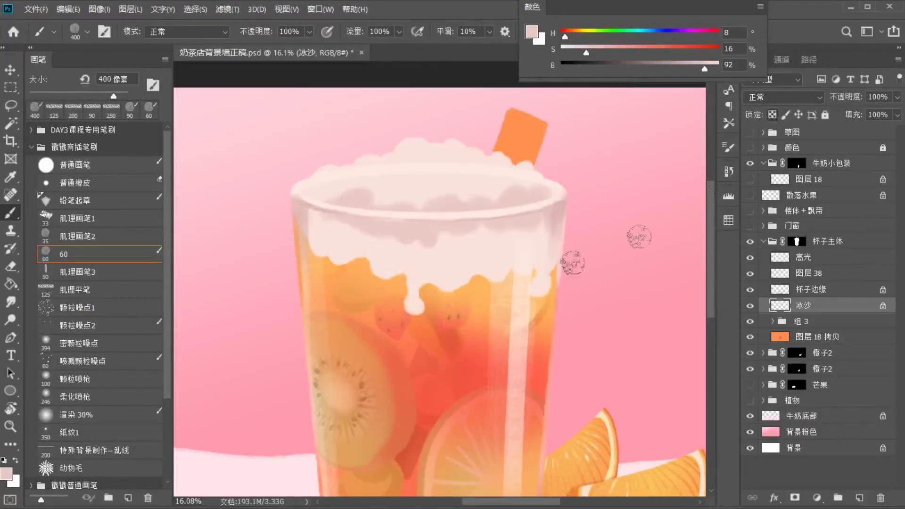
{"action": "mouse_move", "coordinate": [545, 231]}
{"action": "left_mouse_down"}
{"action": "mouse_move", "coordinate": [517, 227]}
{"action": "mouse_move", "coordinate": [410, 253]}
{"action": "mouse_move", "coordinate": [306, 226]}
{"action": "mouse_move", "coordinate": [436, 307]}
{"action": "mouse_move", "coordinate": [310, 226]}
{"action": "left_mouse_up"}
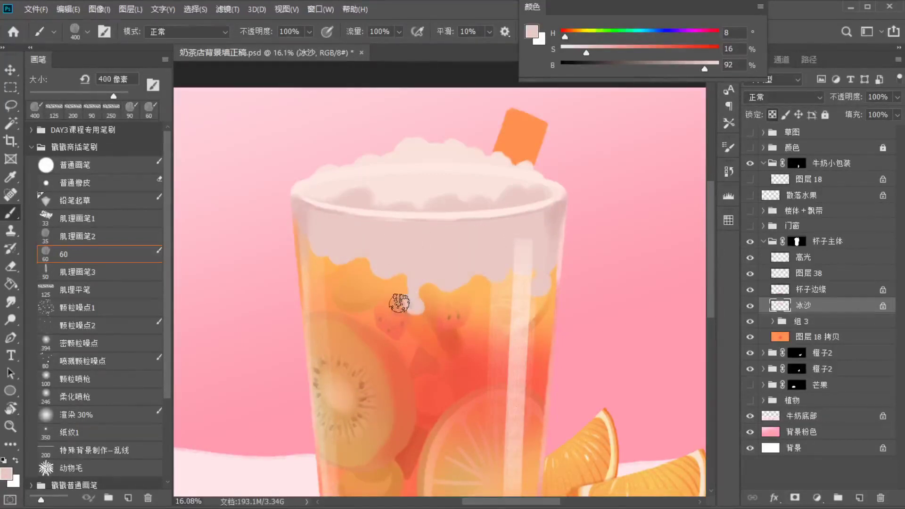
{"action": "key", "text": "ctrl+s"}
Softly lighten the lower foam with the 渲染 30% brush at 1100 px in sampled pale pink (H 13, S 11, B 100)
{"action": "left_click", "coordinate": [75, 414]}
{"action": "left_click", "coordinate": [475, 210], "text": "alt"}
{"action": "key", "text": "bracketright"}
{"action": "key", "text": "bracketright"}
{"action": "key", "text": "bracketright"}
{"action": "key", "text": "bracketright"}
{"action": "key", "text": "bracketright"}
{"action": "key", "text": "bracketright"}
{"action": "key", "text": "bracketright"}
{"action": "mouse_move", "coordinate": [448, 314]}
{"action": "left_mouse_down"}
{"action": "mouse_move", "coordinate": [410, 303]}
{"action": "mouse_move", "coordinate": [451, 296]}
{"action": "left_mouse_up"}
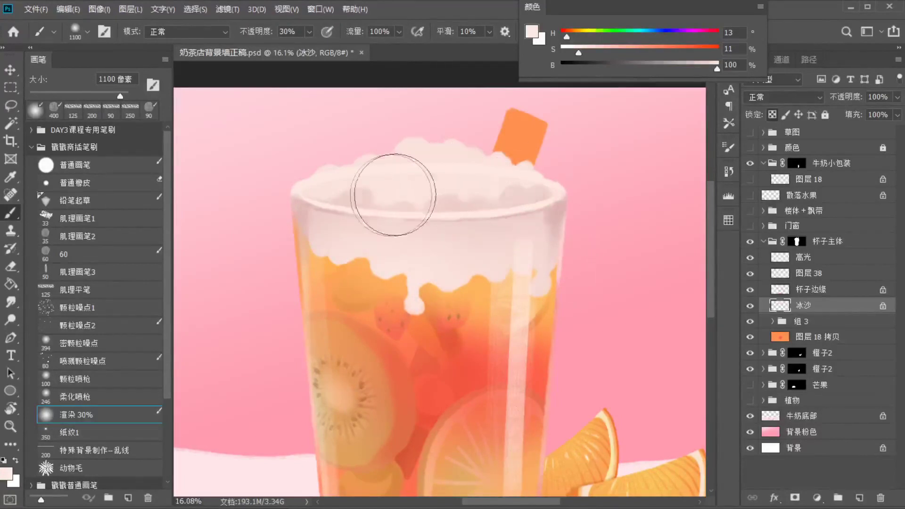
Paint the foam mound above the rim in the same pale pink with the 60 brush at 150 px
{"action": "left_click", "coordinate": [95, 260]}
{"action": "key", "text": "bracketright"}
{"action": "key", "text": "bracketright"}
{"action": "key", "text": "bracketright"}
{"action": "key", "text": "bracketright"}
{"action": "key", "text": "bracketright"}
{"action": "key", "text": "bracketright"}
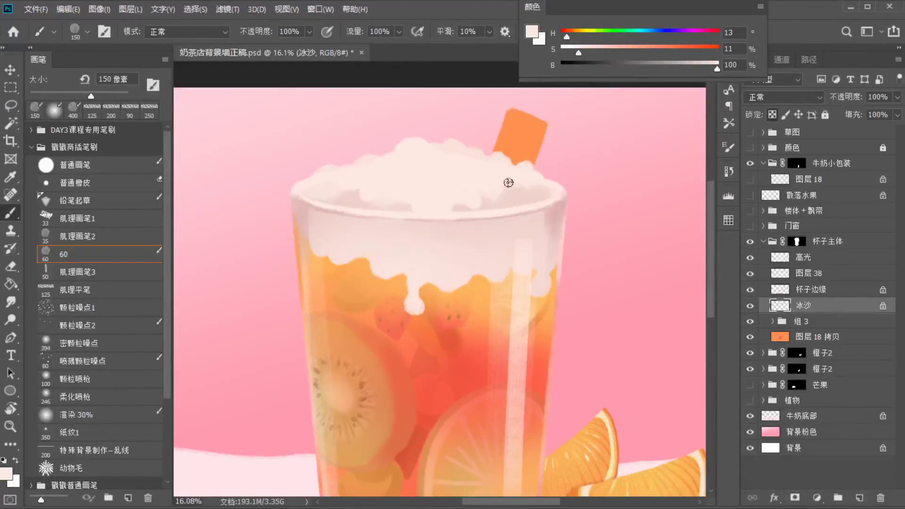
Dab small shadow patches over the foam mound and the foam below the rim, using sampled pinks such as H 10, S 15, B 95
{"action": "left_click", "coordinate": [530, 220], "text": "alt"}
{"action": "mouse_move", "coordinate": [430, 174]}
{"action": "left_mouse_down"}
{"action": "mouse_move", "coordinate": [438, 157]}
{"action": "mouse_move", "coordinate": [421, 167]}
{"action": "mouse_move", "coordinate": [438, 168]}
{"action": "mouse_move", "coordinate": [432, 186]}
{"action": "mouse_move", "coordinate": [462, 175]}
{"action": "mouse_move", "coordinate": [447, 185]}
{"action": "mouse_move", "coordinate": [526, 222]}
{"action": "mouse_move", "coordinate": [418, 183]}
{"action": "left_mouse_up"}
{"action": "left_click", "coordinate": [439, 156], "text": "alt"}
{"action": "left_click", "coordinate": [542, 185], "text": "alt"}
{"action": "left_click", "coordinate": [504, 204], "text": "alt"}
{"action": "left_click_drag", "start_coordinate": [371, 179], "coordinate": [363, 181]}
{"action": "left_click_drag", "start_coordinate": [500, 181], "coordinate": [493, 182]}
{"action": "left_click_drag", "start_coordinate": [331, 183], "coordinate": [322, 190]}
{"action": "mouse_move", "coordinate": [417, 252]}
{"action": "left_mouse_down"}
{"action": "mouse_move", "coordinate": [439, 261]}
{"action": "mouse_move", "coordinate": [424, 241]}
{"action": "mouse_move", "coordinate": [455, 254]}
{"action": "mouse_move", "coordinate": [474, 245]}
{"action": "left_mouse_up"}
{"action": "key", "text": "ctrl+z"}
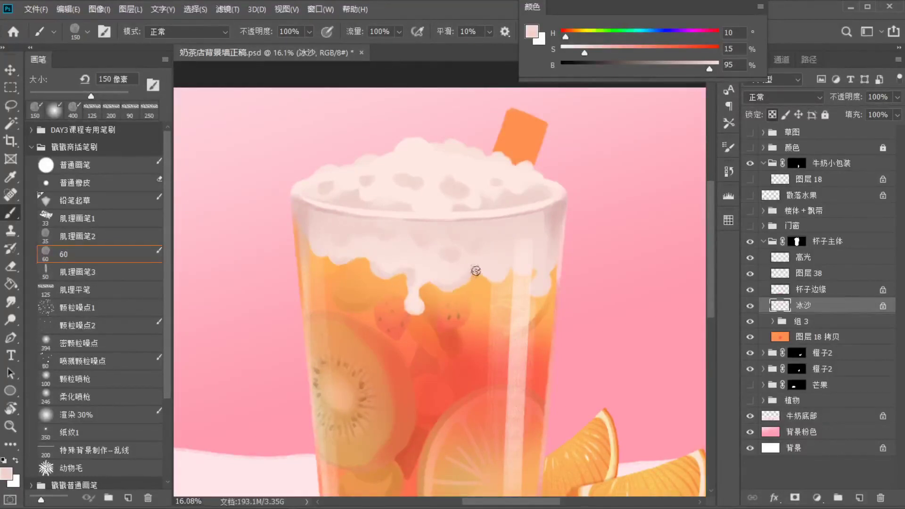
Soften the foam's shadow patches with the 渲染 30% brush at 500 px and add pale pink dabs with the 60 brush at 100 px
{"action": "left_click_drag", "start_coordinate": [439, 343], "coordinate": [415, 249]}
{"action": "scroll", "coordinate": [400, 217], "scroll_direction": "down", "scroll_amount": 1}
{"action": "left_click_drag", "start_coordinate": [400, 216], "coordinate": [415, 289]}
{"action": "scroll", "coordinate": [428, 241], "scroll_direction": "up", "scroll_amount": 1}
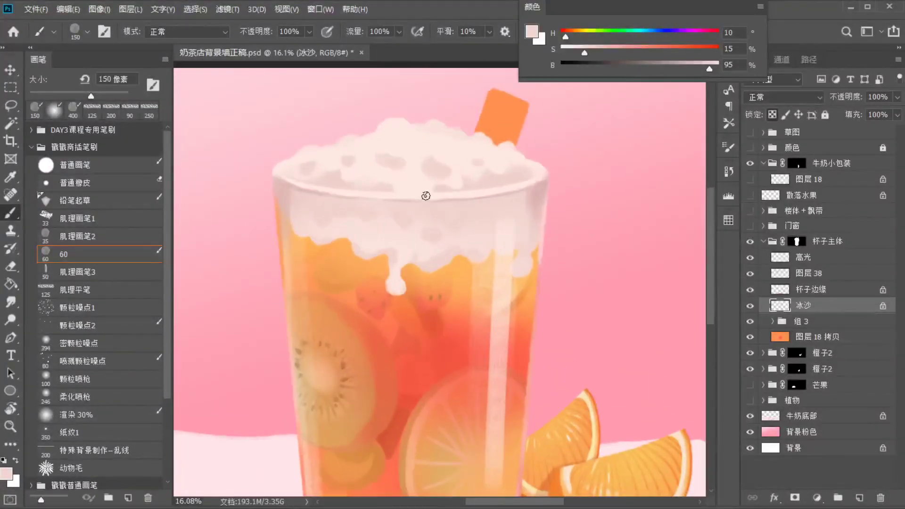
{"action": "left_click", "coordinate": [99, 410]}
{"action": "left_click", "coordinate": [397, 148], "text": "alt"}
{"action": "key", "text": "bracketright"}
{"action": "key", "text": "bracketright"}
{"action": "key", "text": "bracketright"}
{"action": "key", "text": "bracketright"}
{"action": "key", "text": "bracketright"}
{"action": "key", "text": "bracketright"}
{"action": "mouse_move", "coordinate": [390, 151]}
{"action": "left_mouse_down"}
{"action": "mouse_move", "coordinate": [363, 158]}
{"action": "mouse_move", "coordinate": [406, 163]}
{"action": "mouse_move", "coordinate": [421, 148]}
{"action": "mouse_move", "coordinate": [474, 171]}
{"action": "left_mouse_up"}
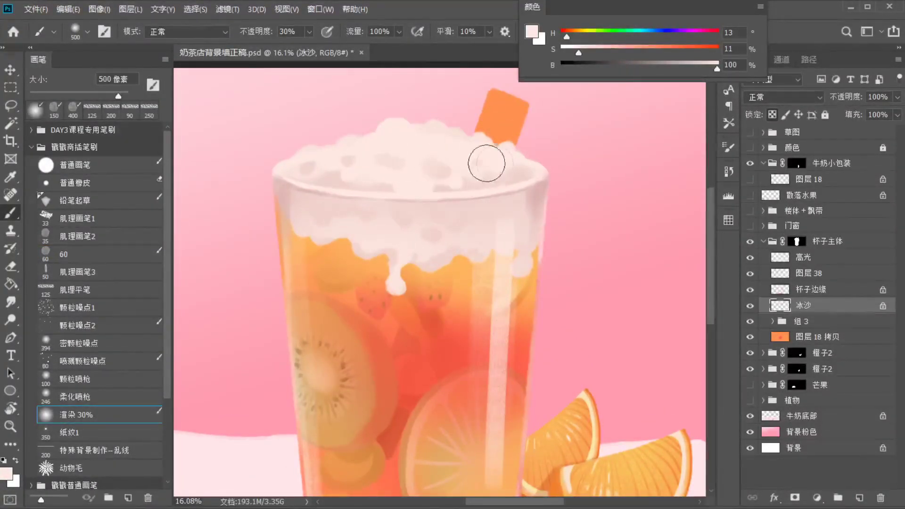
{"action": "left_click", "coordinate": [102, 258]}
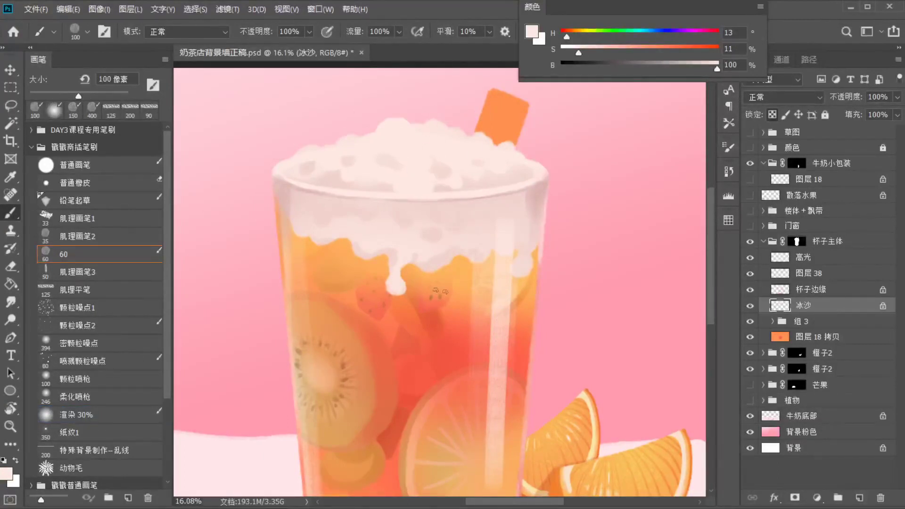
Show the 草图 sketch and try painting a coral red (H 4, S 55, B 87) topping piece on the foam
{"action": "left_click", "coordinate": [668, 51]}
{"action": "left_click_drag", "start_coordinate": [566, 37], "coordinate": [562, 38]}
{"action": "left_click_drag", "start_coordinate": [716, 69], "coordinate": [647, 53]}
{"action": "left_click_drag", "start_coordinate": [709, 69], "coordinate": [696, 67]}
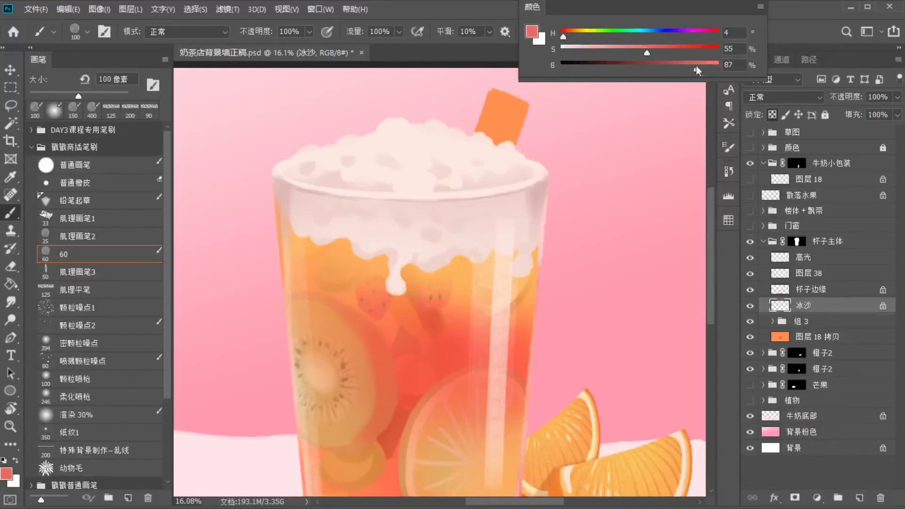
{"action": "left_click", "coordinate": [749, 134]}
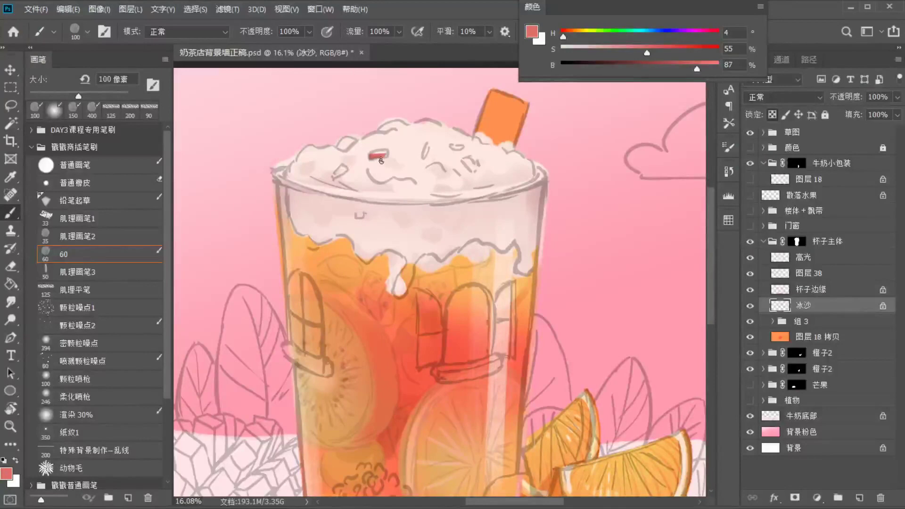
Unlock 杯子边缘, lightly erase it within the 冰沙 foam selection using the 肌理画笔2 eraser at 31% opacity, deselect, and hide the sketch
{"action": "left_click", "coordinate": [829, 290]}
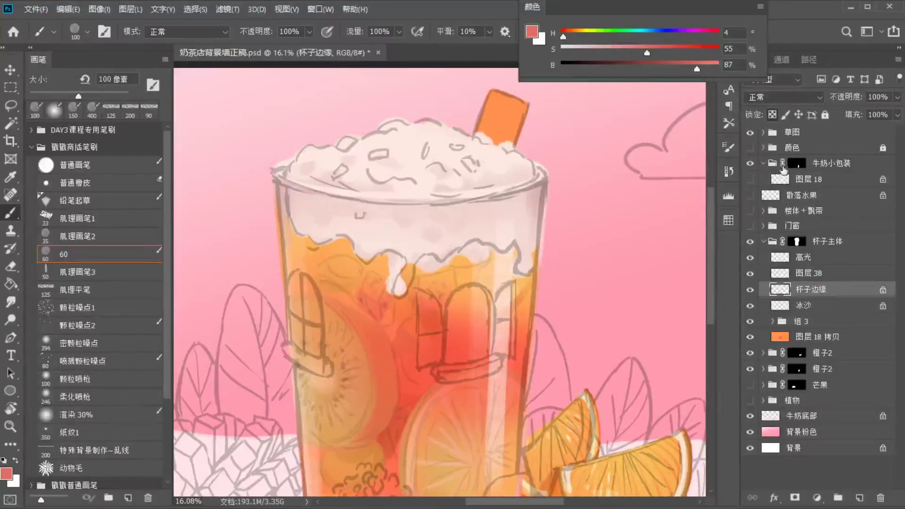
{"action": "left_click", "coordinate": [783, 292], "text": "ctrl"}
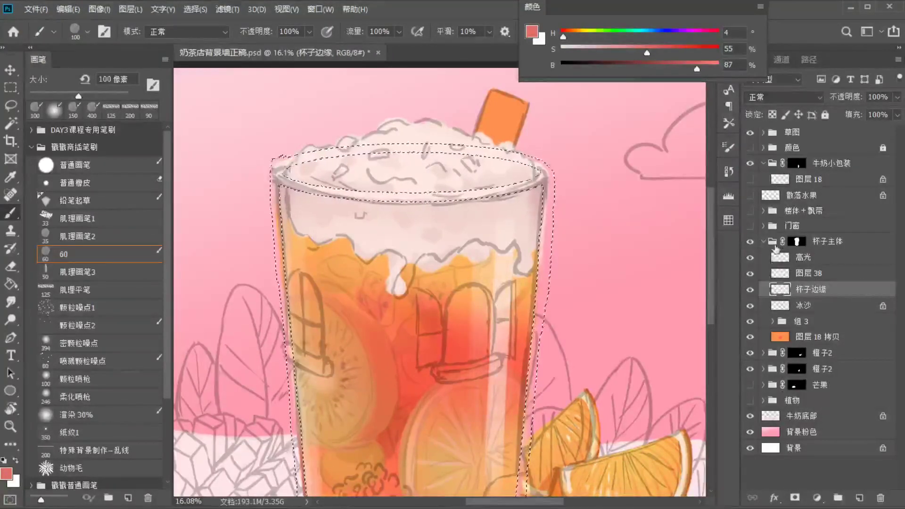
{"action": "left_click", "coordinate": [786, 305], "text": "ctrl"}
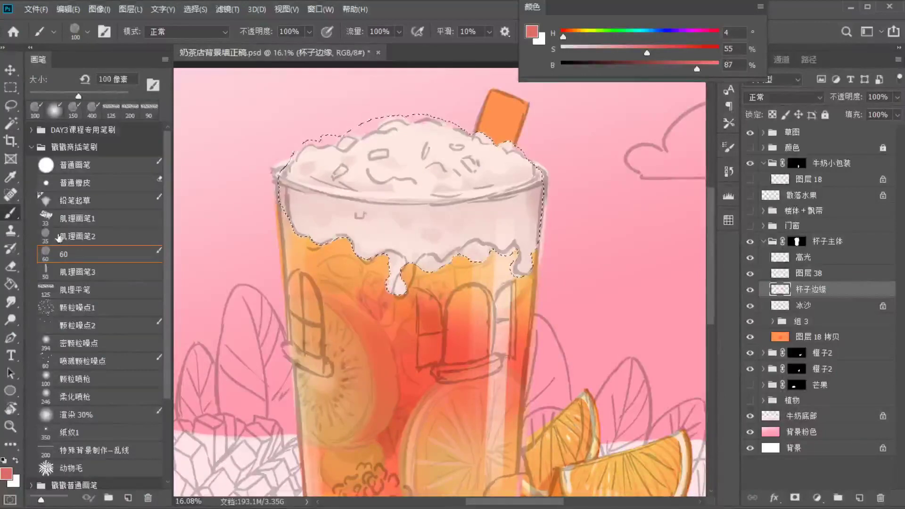
{"action": "key", "text": "e"}
{"action": "key", "text": "b"}
{"action": "left_click", "coordinate": [81, 259]}
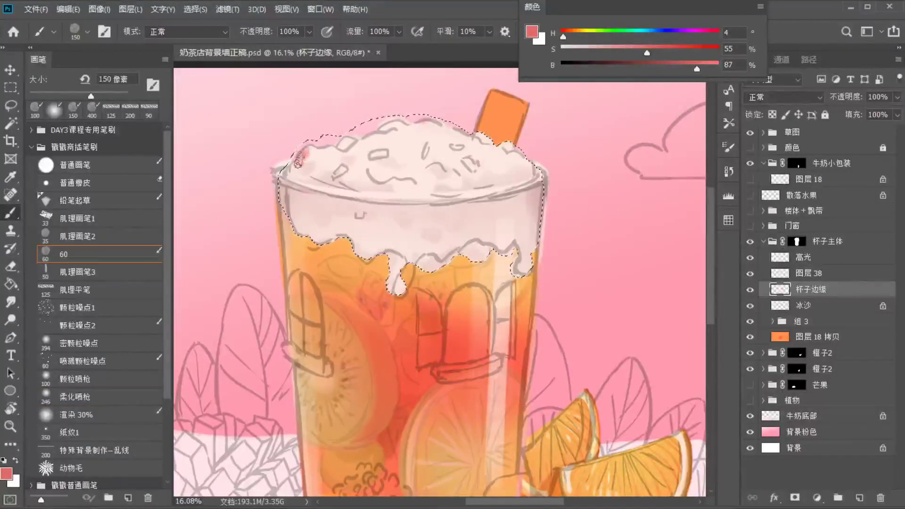
{"action": "left_click", "coordinate": [141, 236]}
{"action": "key", "text": "e"}
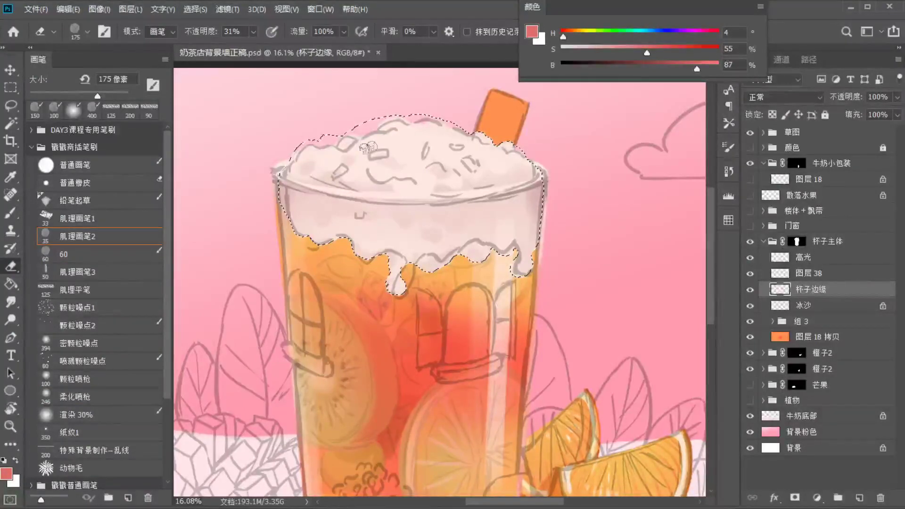
{"action": "key", "text": "ctrl+d"}
{"action": "left_click", "coordinate": [749, 132]}
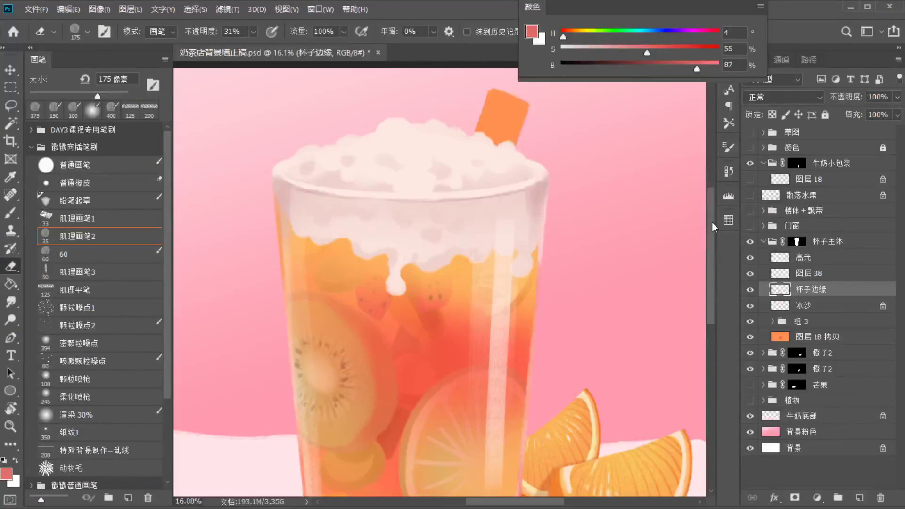
Refine the foam edges inside the rim on the 冰沙 layer with the 60 px brush in sampled shadow pink and pale pink
{"action": "left_click", "coordinate": [814, 307]}
{"action": "key", "text": "b"}
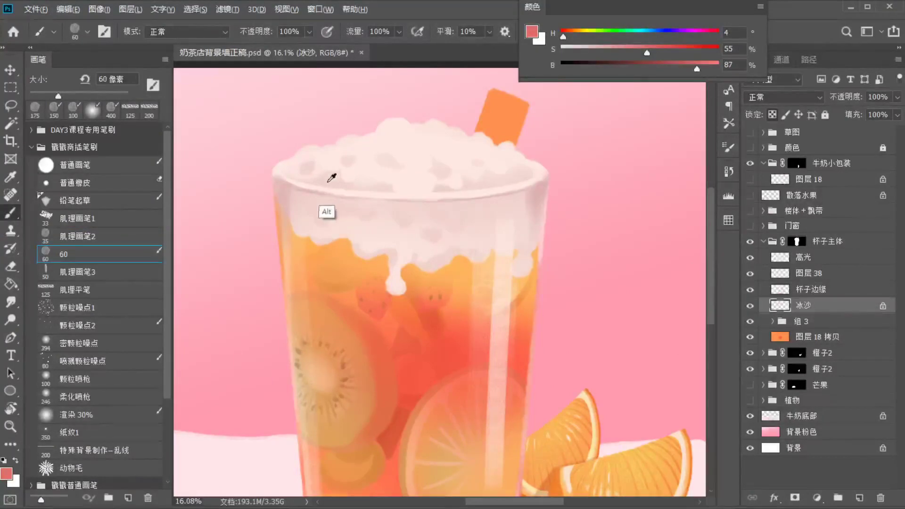
{"action": "left_click", "coordinate": [329, 180], "text": "alt"}
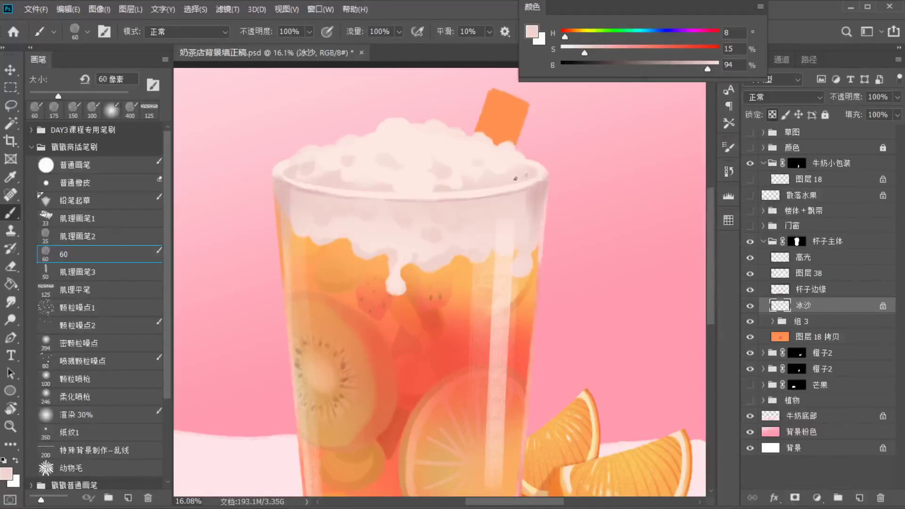
{"action": "left_click", "coordinate": [428, 185], "text": "alt"}
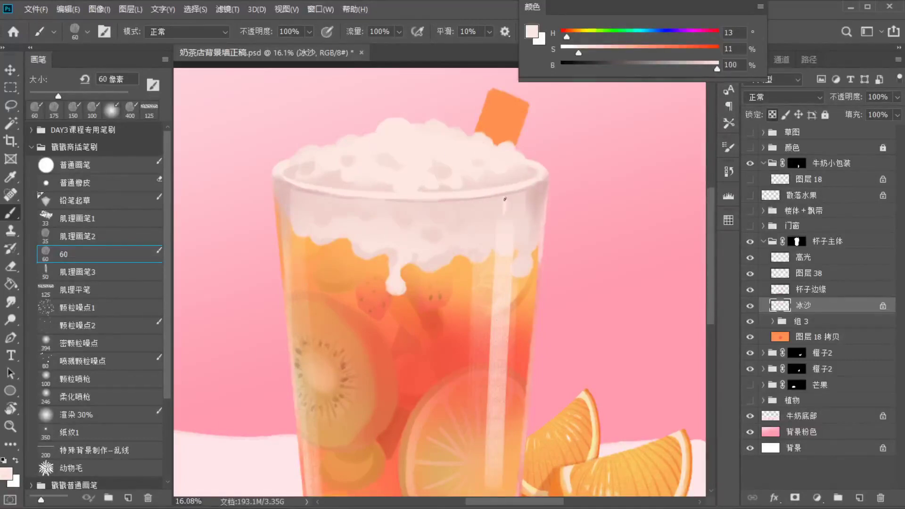
On 图层 38, touch up the rim's right end in sampled dusty pinks and extend the vertical highlight to the rim in pale pink with 肌理平笔
{"action": "left_click", "coordinate": [810, 258]}
{"action": "key", "text": "alt+bracketleft"}
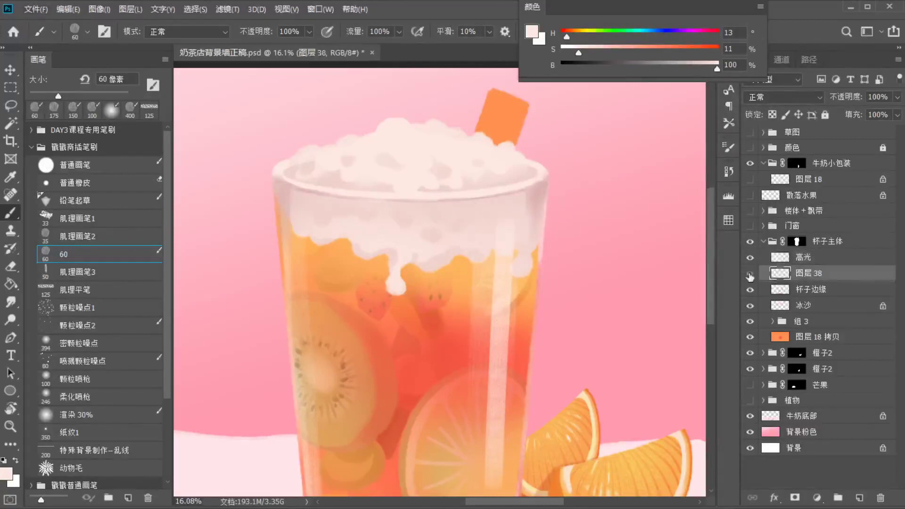
{"action": "left_click", "coordinate": [518, 222], "text": "alt"}
{"action": "left_click", "coordinate": [109, 287]}
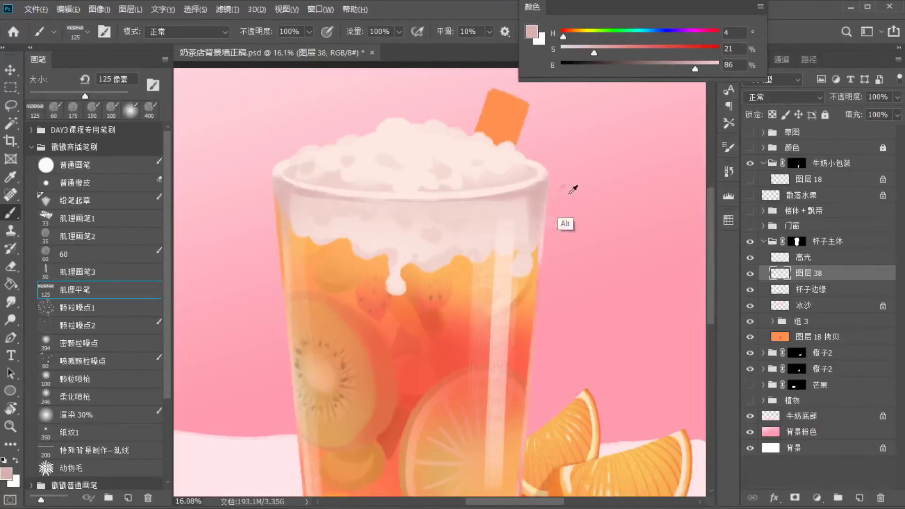
{"action": "left_click", "coordinate": [505, 201], "text": "alt"}
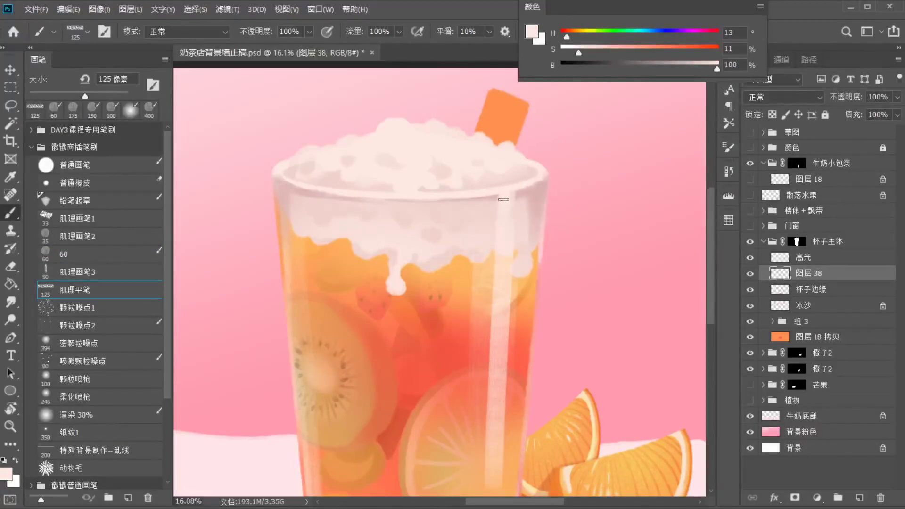
{"action": "left_click", "coordinate": [526, 170], "text": "alt"}
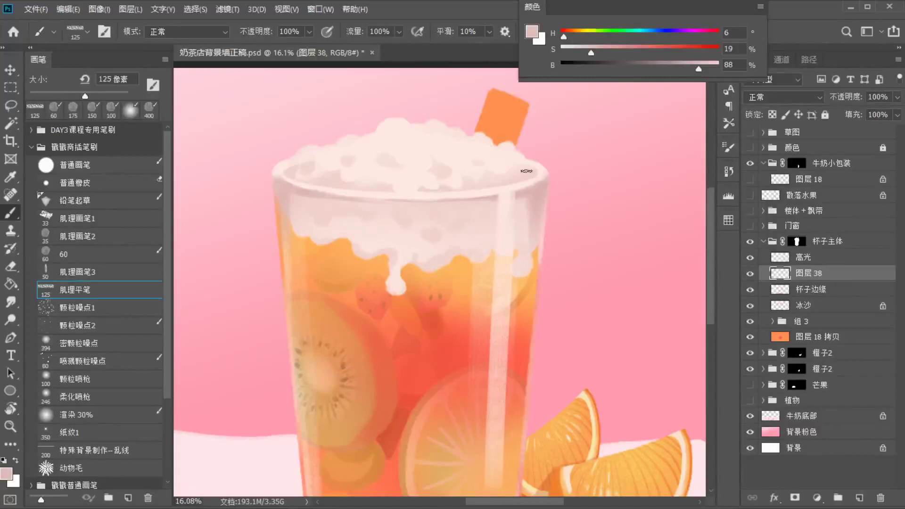
Load the 冰沙 foam outline as a selection and compare the cup with the 杯子边缘 and 冰沙 layers hidden and shown
{"action": "left_click", "coordinate": [818, 311]}
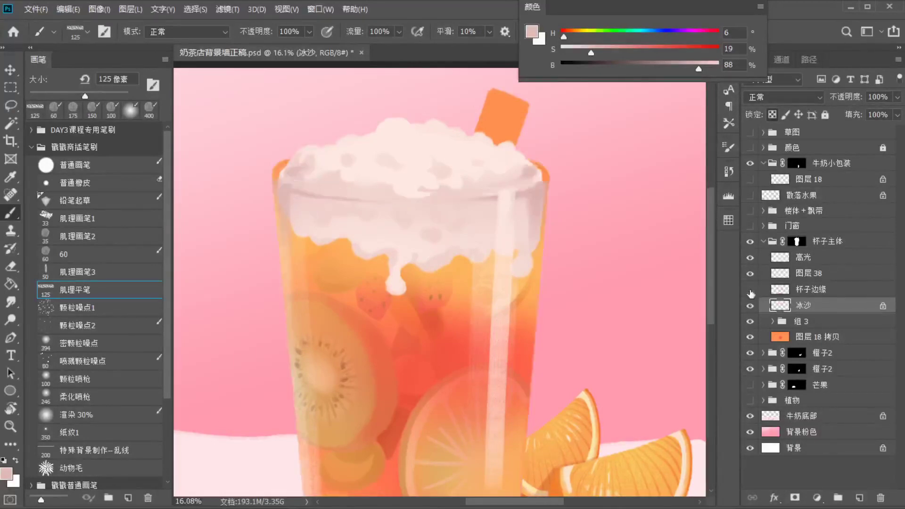
{"action": "left_click", "coordinate": [819, 289]}
{"action": "left_click", "coordinate": [779, 305], "text": "ctrl"}
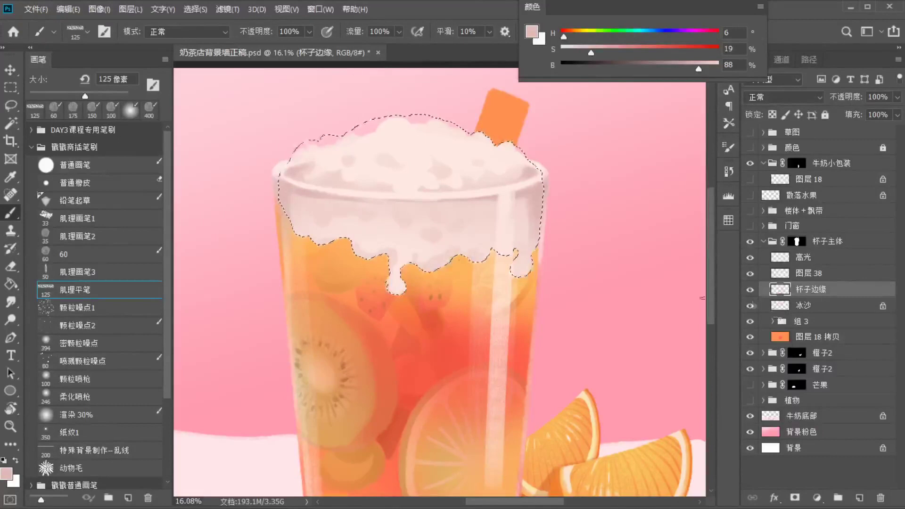
{"action": "left_click", "coordinate": [751, 306]}
{"action": "left_click", "coordinate": [751, 305]}
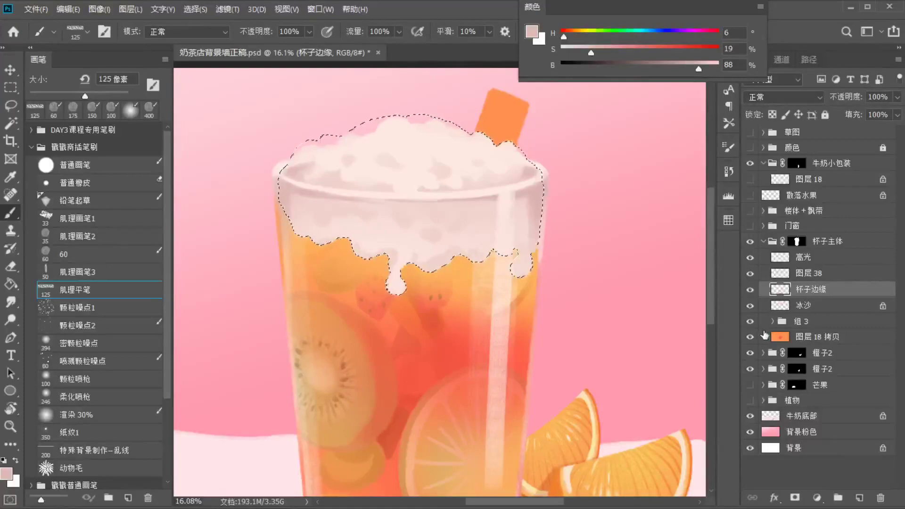
{"action": "double_click", "coordinate": [780, 306]}
{"action": "left_click", "coordinate": [808, 376]}
{"action": "left_click", "coordinate": [749, 308]}
{"action": "left_click", "coordinate": [749, 307]}
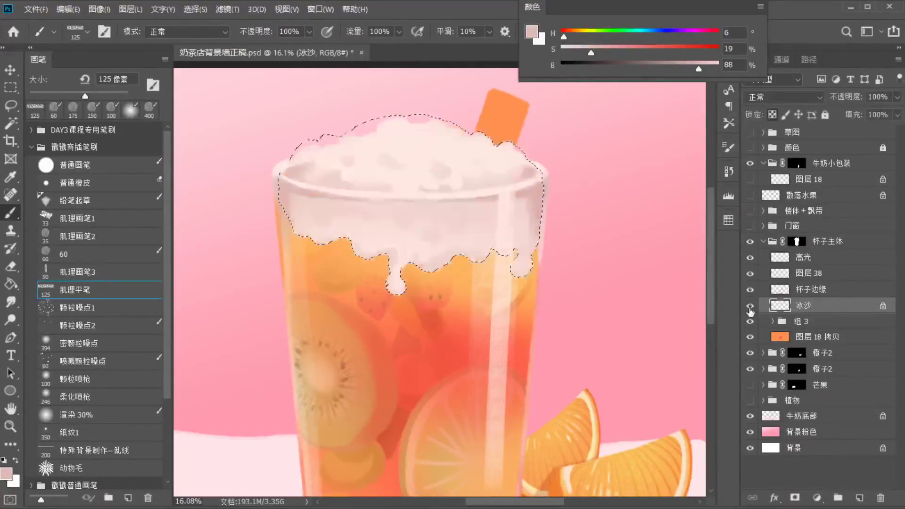
Erase the rear rim overlapping the foam on the 杯子边缘 layer at 100% opacity, checking it with 冰沙 and 组 3 hidden
{"action": "left_click", "coordinate": [799, 293]}
{"action": "key", "text": "e"}
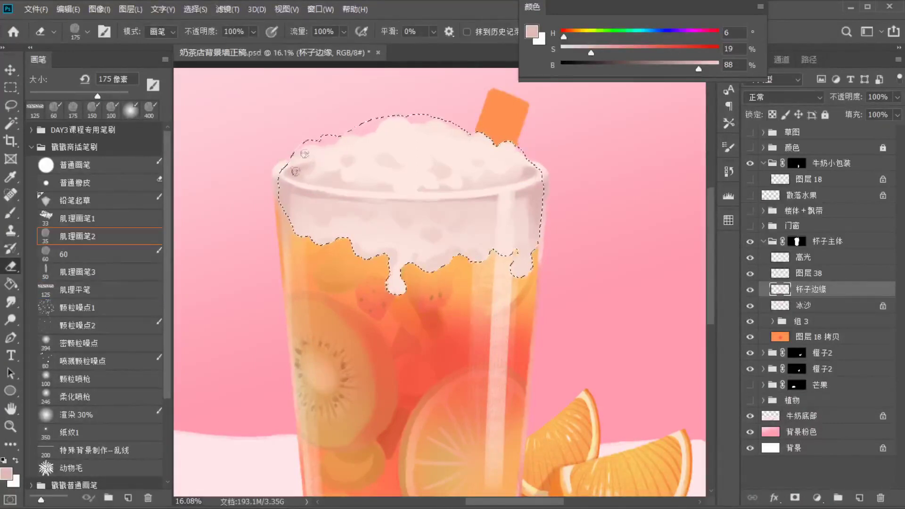
{"action": "left_click_drag", "start_coordinate": [310, 154], "coordinate": [307, 163]}
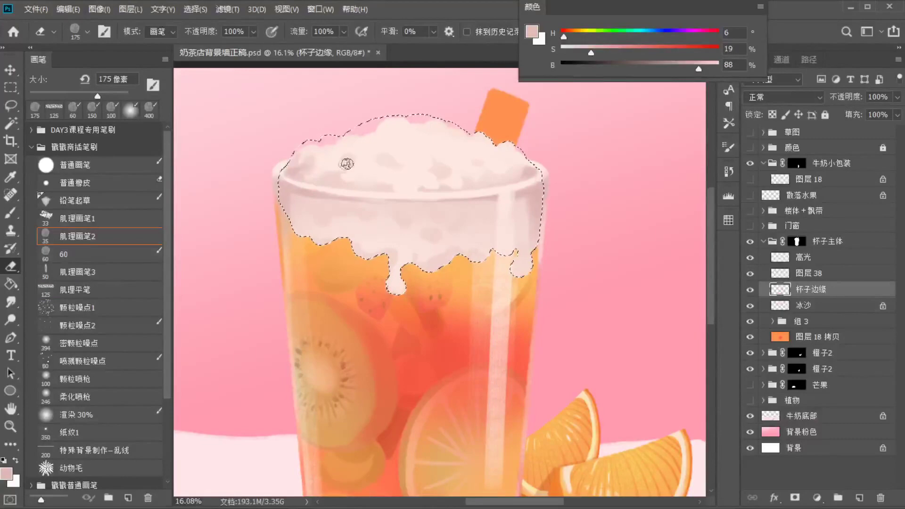
{"action": "left_click", "coordinate": [750, 321]}
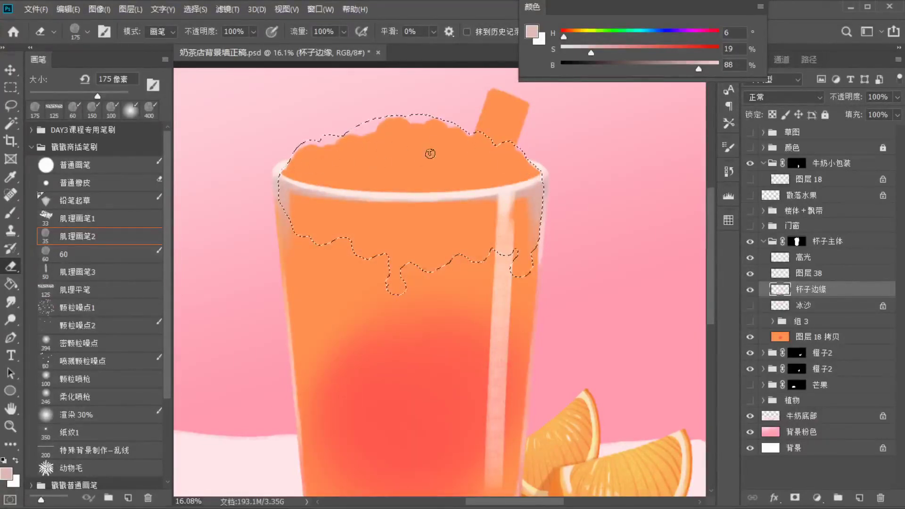
{"action": "left_click", "coordinate": [750, 321]}
Touch up the foam's peak and its edges inside the rim with the 125 px 肌理平笔 brush in sampled pale pinks
{"action": "left_click", "coordinate": [66, 289]}
{"action": "key", "text": "b"}
{"action": "left_click", "coordinate": [292, 164], "text": "alt"}
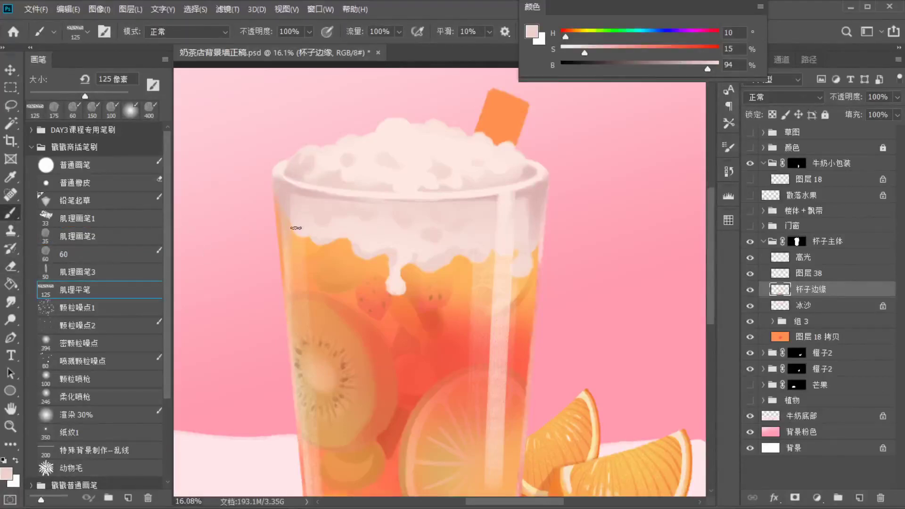
{"action": "left_click", "coordinate": [528, 170], "text": "alt"}
{"action": "left_click", "coordinate": [384, 137], "text": "alt"}
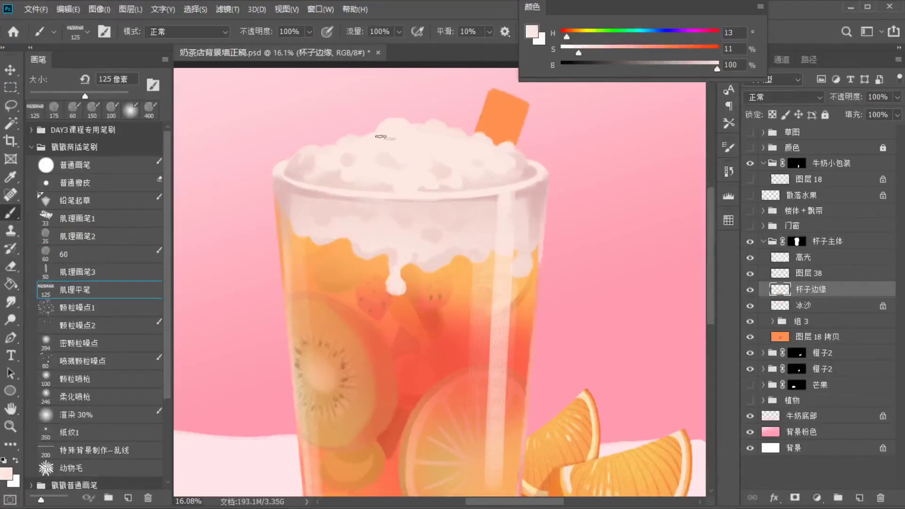
Cut the foam strokes out of the 杯子边缘 layer and merge them into the 冰沙 layer
{"action": "left_click", "coordinate": [779, 305], "text": "ctrl"}
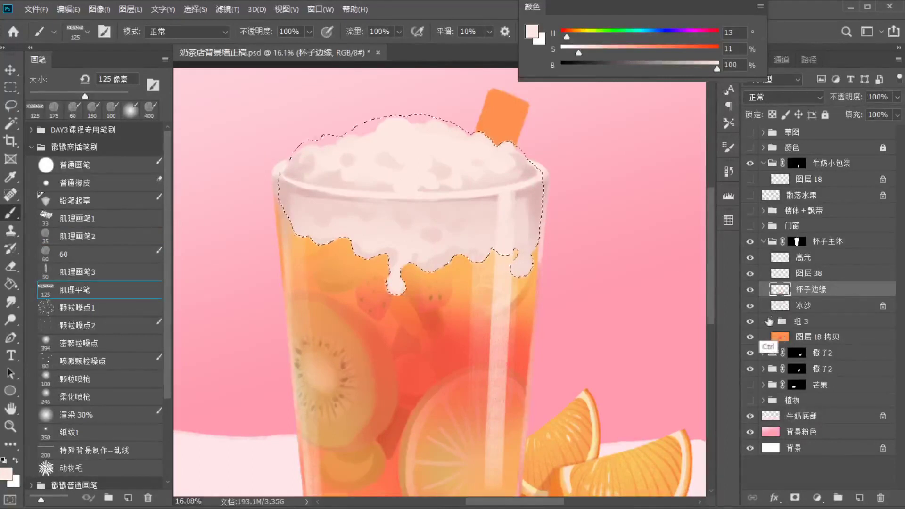
{"action": "left_click_drag", "start_coordinate": [749, 306], "coordinate": [750, 321]}
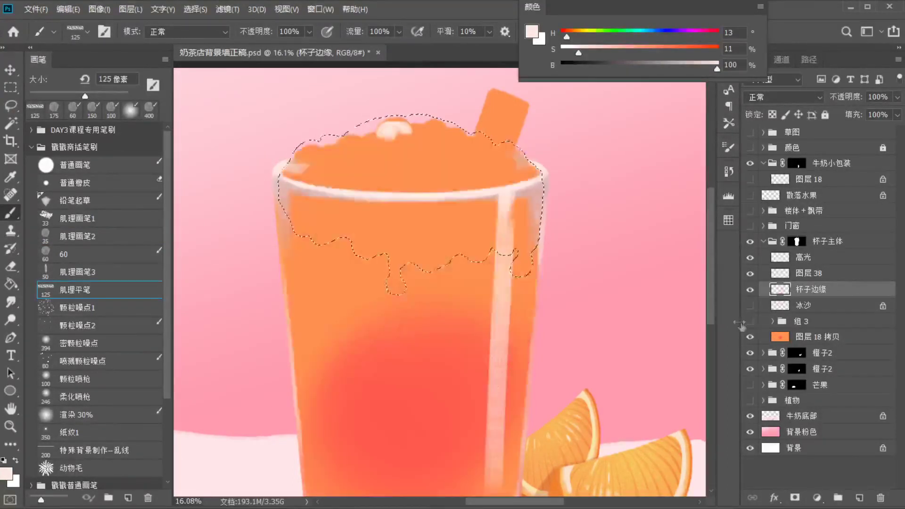
{"action": "left_click", "coordinate": [10, 106]}
{"action": "mouse_move", "coordinate": [297, 181]}
{"action": "left_mouse_down"}
{"action": "mouse_move", "coordinate": [528, 174]}
{"action": "mouse_move", "coordinate": [309, 141]}
{"action": "left_mouse_up"}
{"action": "key", "text": "ctrl+shift+j"}
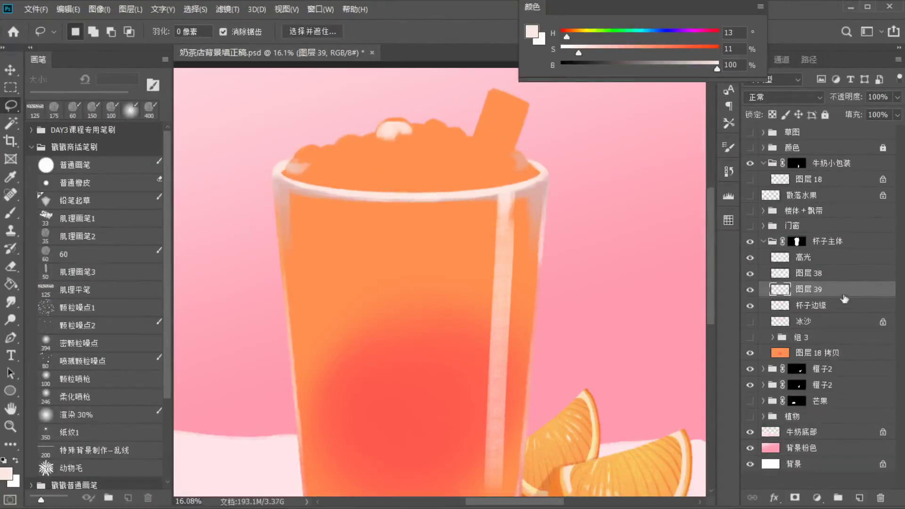
{"action": "left_click_drag", "start_coordinate": [844, 296], "coordinate": [842, 313]}
{"action": "left_click", "coordinate": [750, 321]}
{"action": "key", "text": "ctrl+e"}
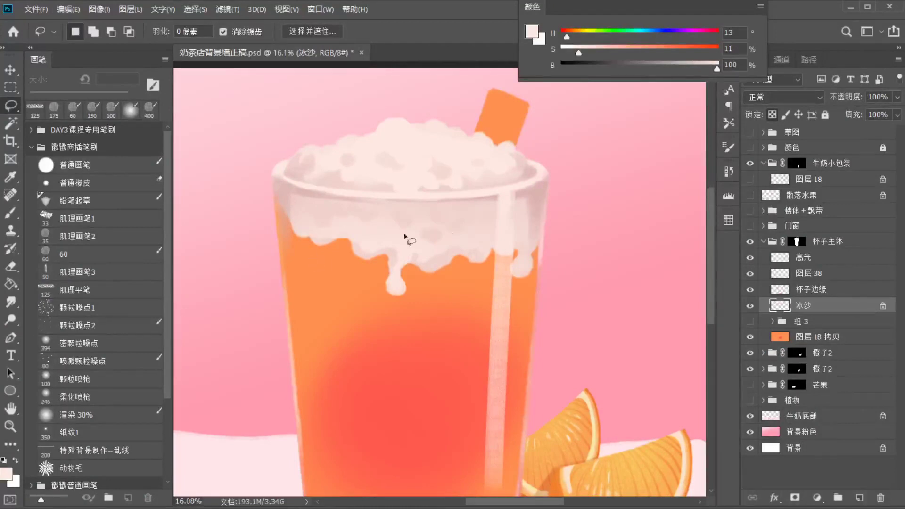
Lock transparency on the 杯子边缘 layer and repaint the front rim in sampled dusty and pale pinks with a 200 px 肌理平笔
{"action": "left_click", "coordinate": [815, 290]}
{"action": "key", "text": "b"}
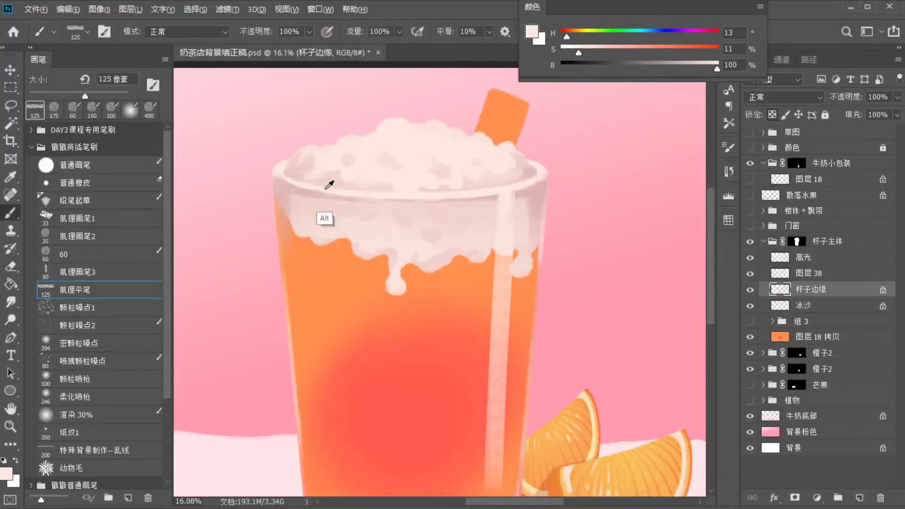
{"action": "left_click", "coordinate": [377, 188], "text": "alt"}
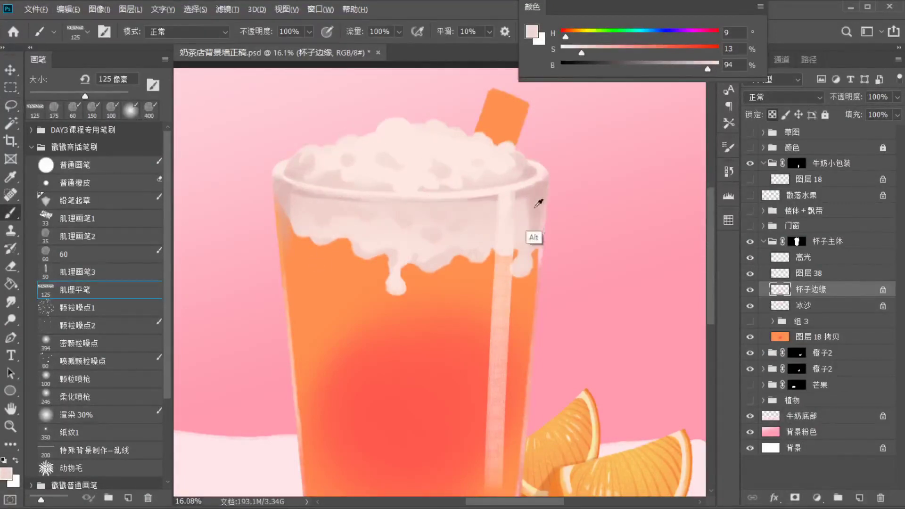
{"action": "left_click", "coordinate": [536, 233], "text": "alt"}
{"action": "left_click_drag", "start_coordinate": [407, 202], "coordinate": [481, 194]}
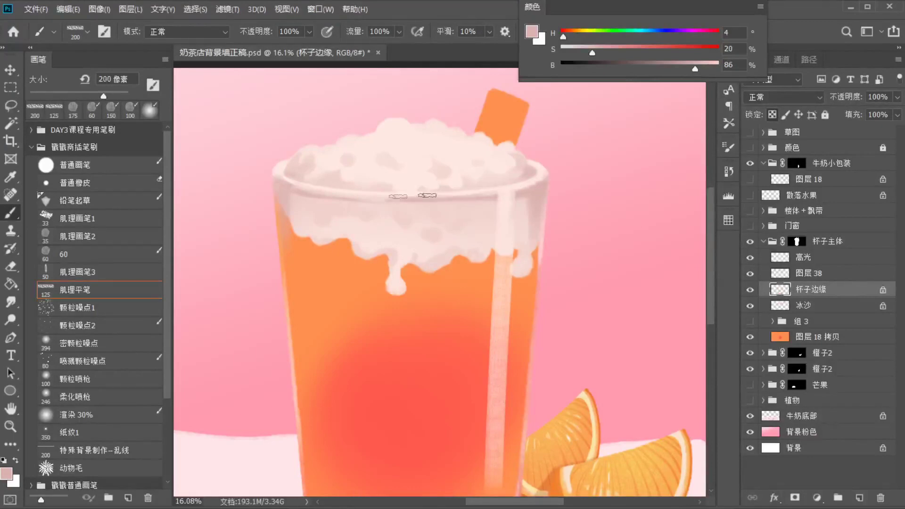
{"action": "left_click", "coordinate": [335, 190], "text": "alt"}
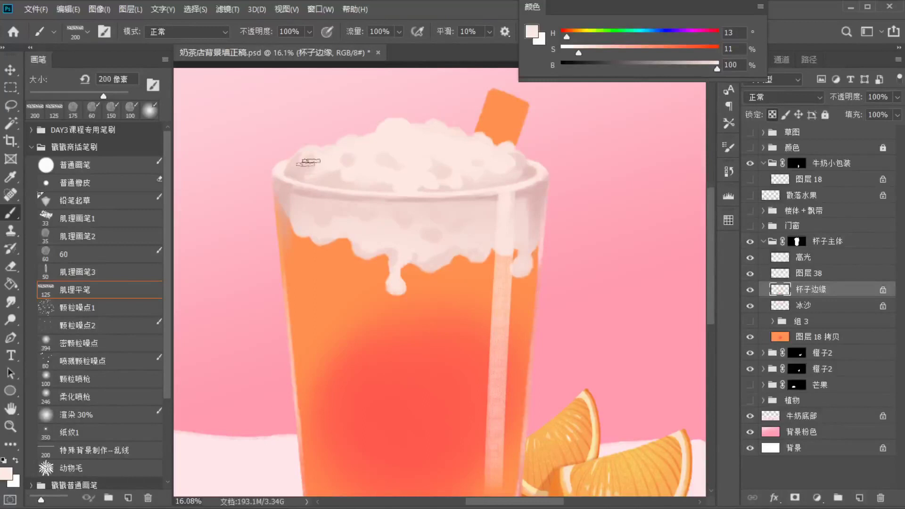
On 图层 38, touch up the glass edge below the rim in sampled pale pink with an 80 px 肌理平笔
{"action": "left_click", "coordinate": [815, 277]}
{"action": "left_click", "coordinate": [283, 197], "text": "alt"}
{"action": "key", "text": "bracketleft"}
{"action": "key", "text": "bracketleft"}
{"action": "key", "text": "bracketleft"}
{"action": "key", "text": "bracketleft"}
{"action": "key", "text": "bracketleft"}
{"action": "key", "text": "bracketleft"}
Rename 图层 38 to 补充 after checking its contents, and add a new empty layer above it
{"action": "left_click", "coordinate": [750, 273]}
{"action": "left_click", "coordinate": [750, 274]}
{"action": "double_click", "coordinate": [822, 277]}
{"action": "key", "text": "Escape"}
{"action": "double_click", "coordinate": [807, 275]}
{"action": "type", "text": "补充"}
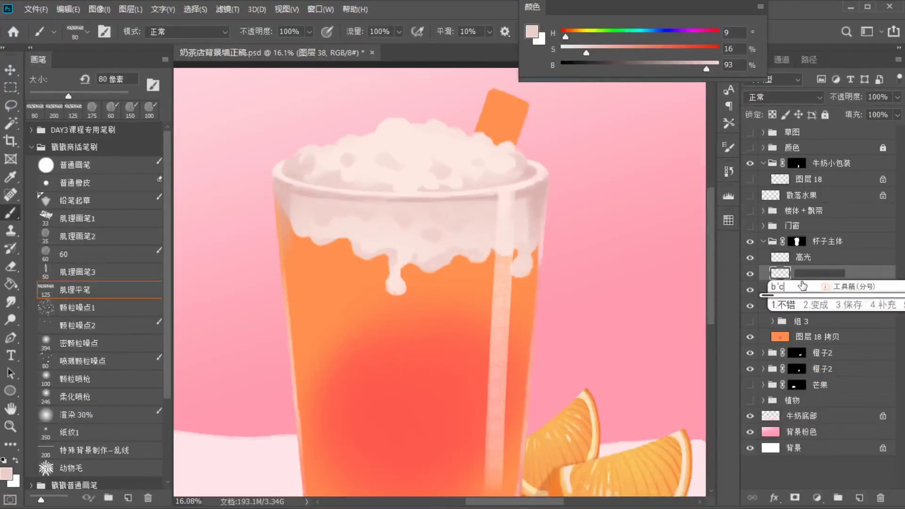
{"action": "left_click", "coordinate": [858, 497]}
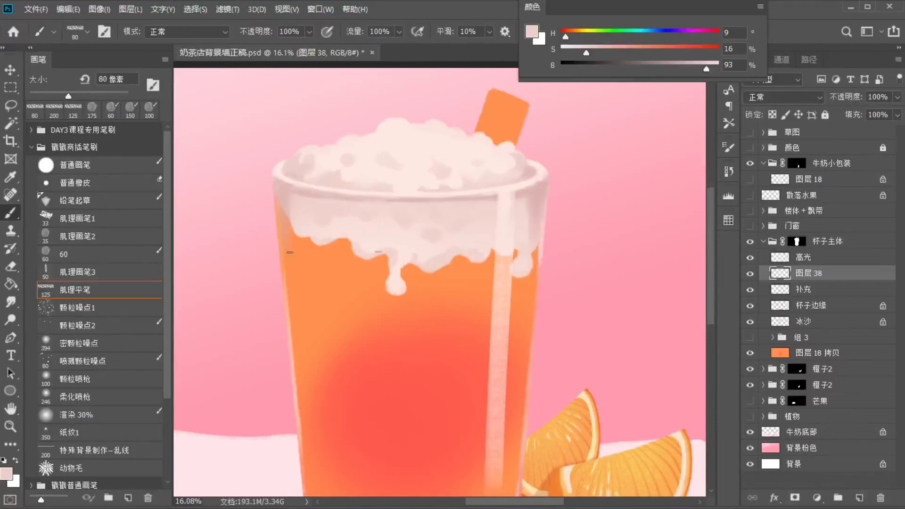
Tint the foam inside the glass on the 冰沙 layer with sampled orange using the 渲染 30% brush at 700 px
{"action": "left_click", "coordinate": [813, 322]}
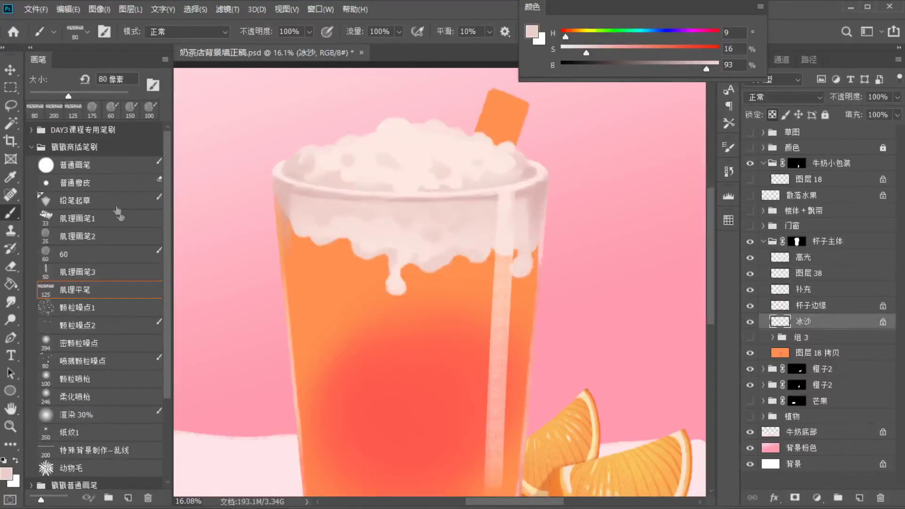
{"action": "left_click", "coordinate": [92, 417]}
{"action": "left_click", "coordinate": [330, 254], "text": "alt"}
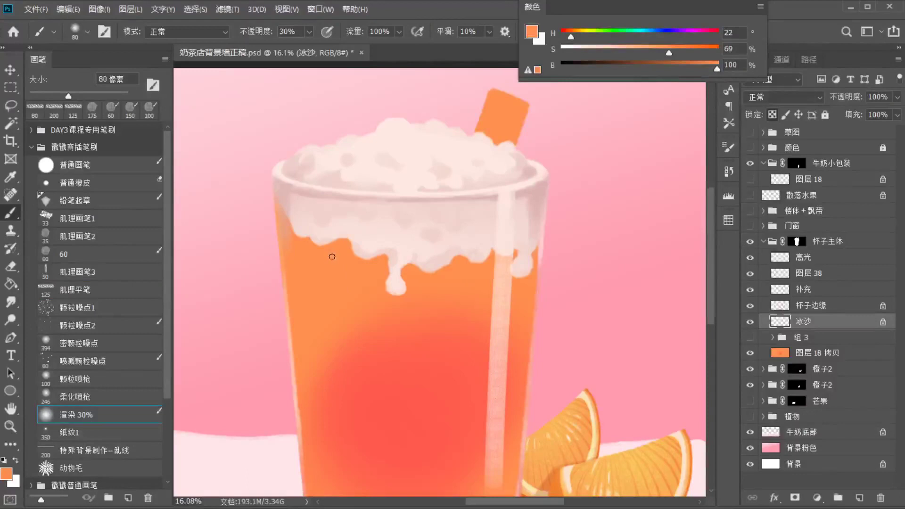
{"action": "left_click_drag", "start_coordinate": [417, 269], "coordinate": [493, 281]}
{"action": "left_click_drag", "start_coordinate": [330, 245], "coordinate": [369, 231]}
Undo the last orange strokes and tint the foam below the front rim more softly with a smaller 渲染 30% brush
{"action": "key", "text": "ctrl+z"}
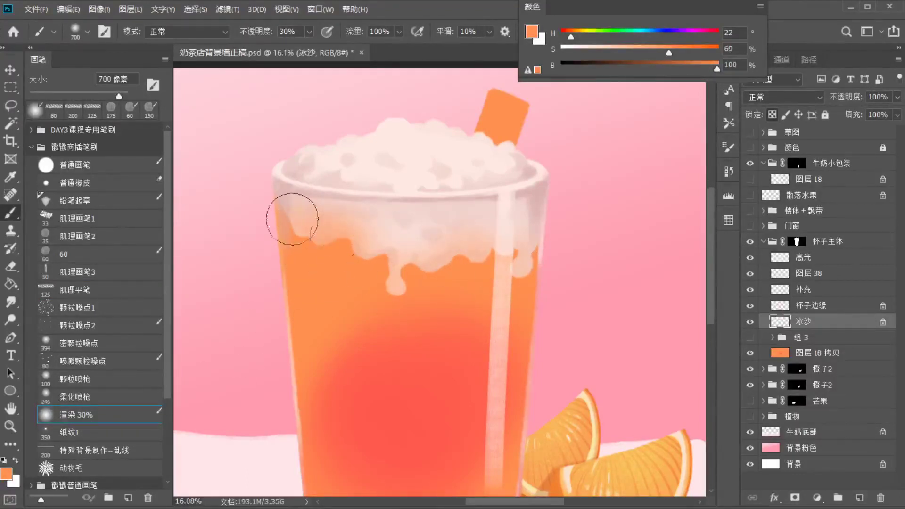
{"action": "key", "text": "ctrl+z"}
{"action": "key", "text": "bracketleft"}
{"action": "key", "text": "bracketleft"}
{"action": "key", "text": "bracketleft"}
{"action": "key", "text": "bracketleft"}
{"action": "key", "text": "bracketleft"}
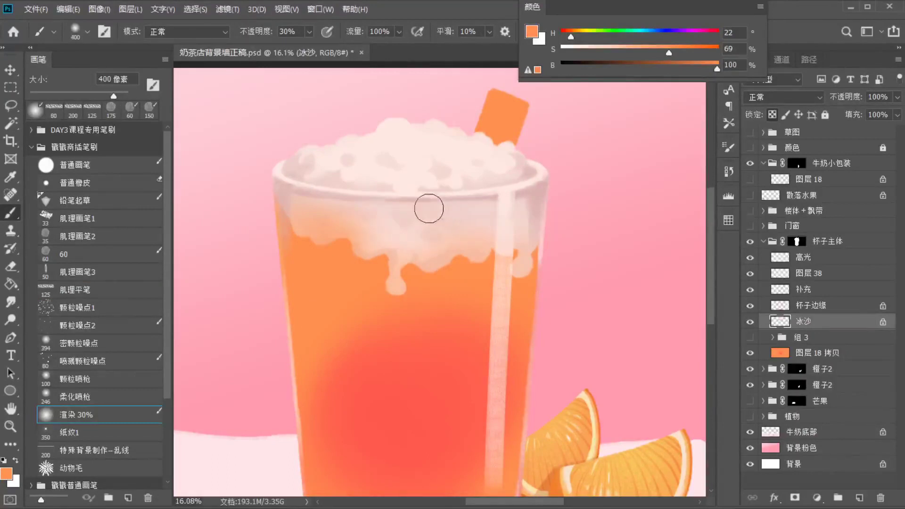
{"action": "key", "text": "bracketright"}
{"action": "key", "text": "bracketright"}
{"action": "left_click_drag", "start_coordinate": [351, 220], "coordinate": [529, 201]}
Blend the 杯子边缘 rim with pale pink, then lock transparency on 补充 and tint it in sampled peach at 400 px
{"action": "left_click", "coordinate": [804, 305]}
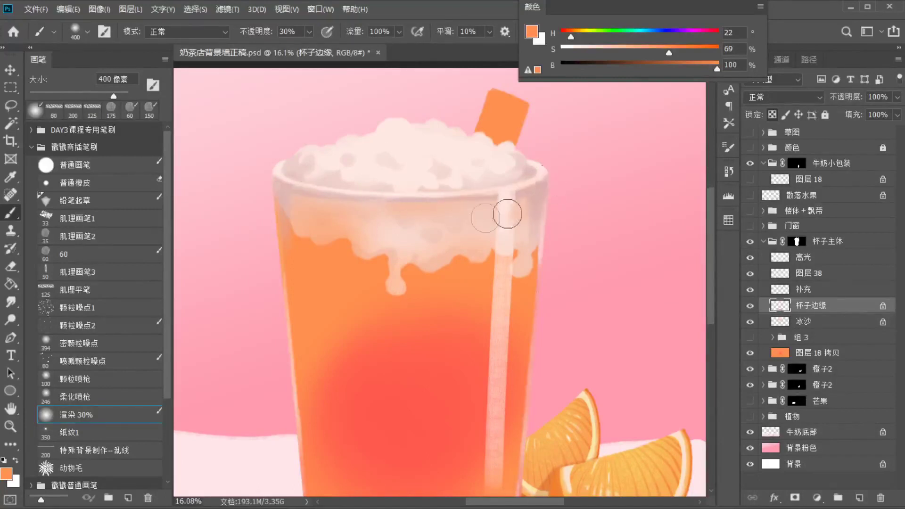
{"action": "left_click", "coordinate": [504, 191], "text": "alt"}
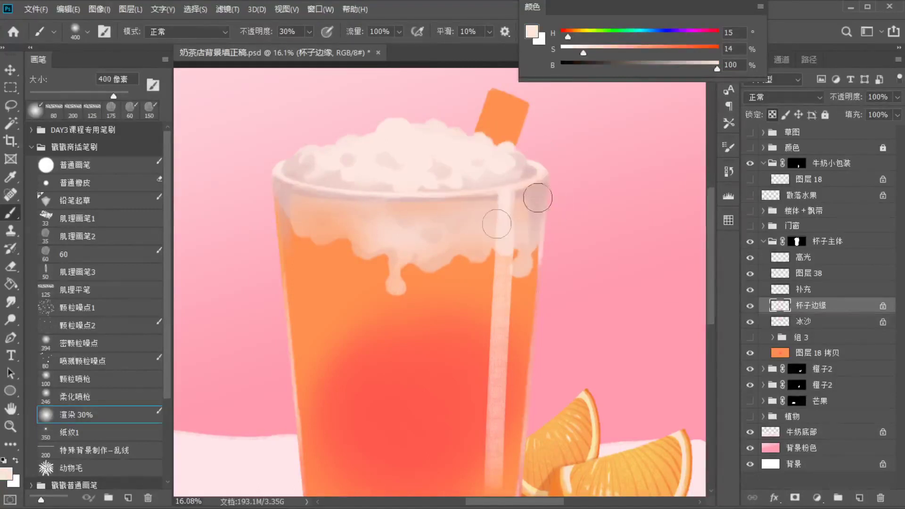
{"action": "left_click", "coordinate": [812, 291]}
{"action": "left_click", "coordinate": [772, 115]}
{"action": "left_click", "coordinate": [460, 217], "text": "alt"}
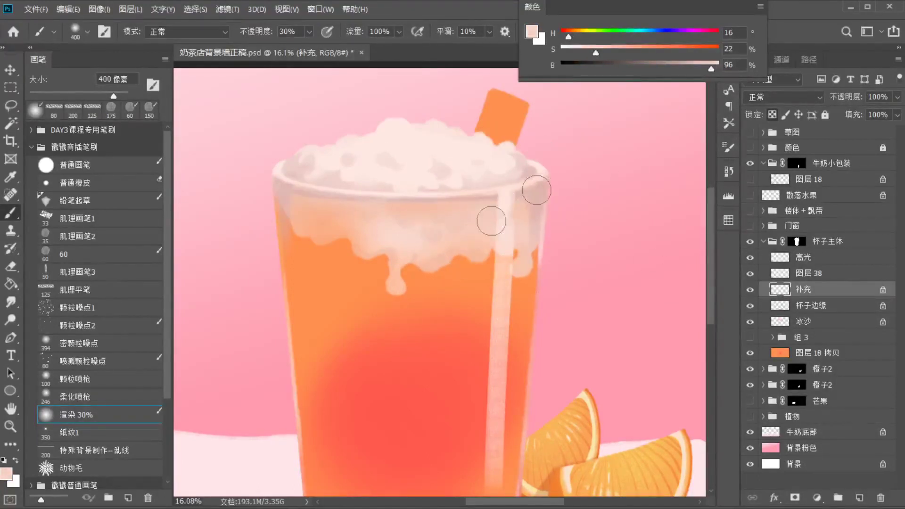
{"action": "left_click", "coordinate": [359, 207], "text": "alt"}
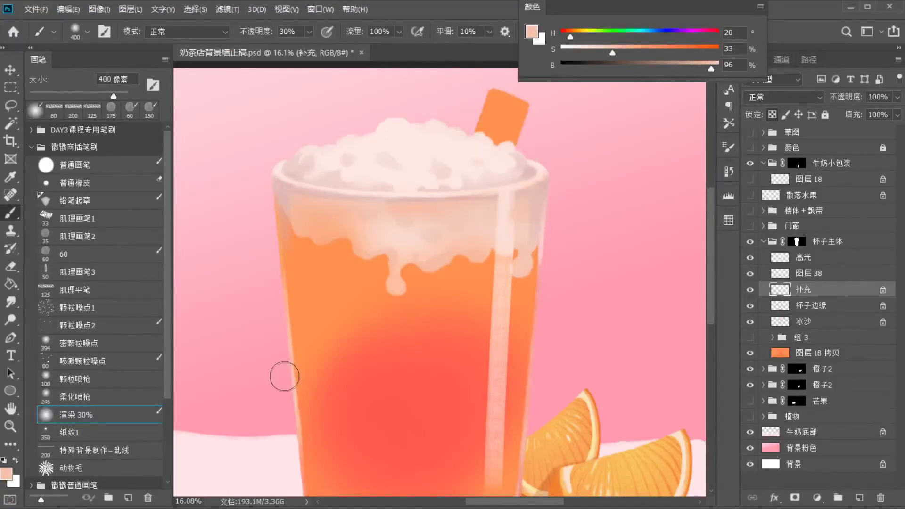
Blend the foam drips on the 冰沙 layer into the drink with sampled orange and red using a 1000 px 渲染 30% brush
{"action": "left_click", "coordinate": [811, 322]}
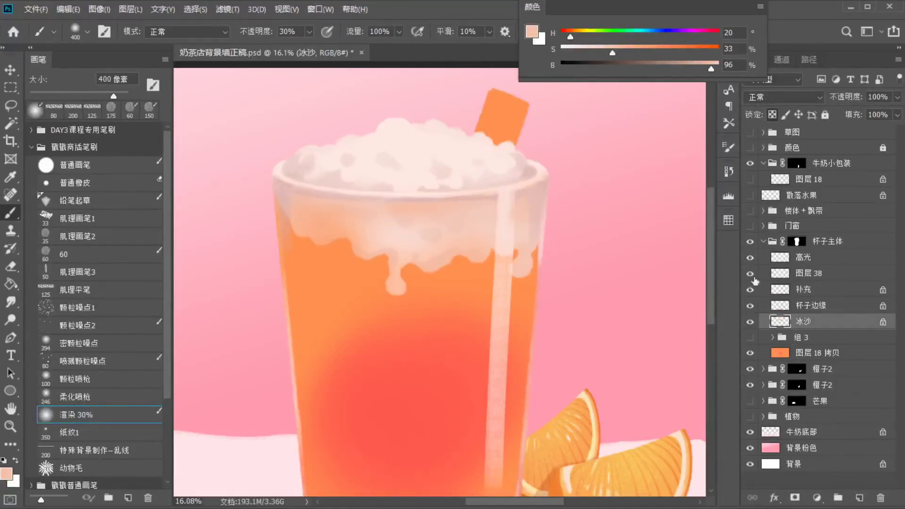
{"action": "left_click", "coordinate": [429, 300], "text": "alt"}
{"action": "key", "text": "bracketright"}
{"action": "key", "text": "bracketright"}
{"action": "key", "text": "bracketright"}
{"action": "key", "text": "bracketright"}
{"action": "key", "text": "bracketright"}
{"action": "key", "text": "bracketright"}
{"action": "mouse_move", "coordinate": [383, 274]}
{"action": "left_mouse_down"}
{"action": "mouse_move", "coordinate": [408, 296]}
{"action": "mouse_move", "coordinate": [392, 320]}
{"action": "left_mouse_up"}
{"action": "left_click", "coordinate": [413, 372], "text": "alt"}
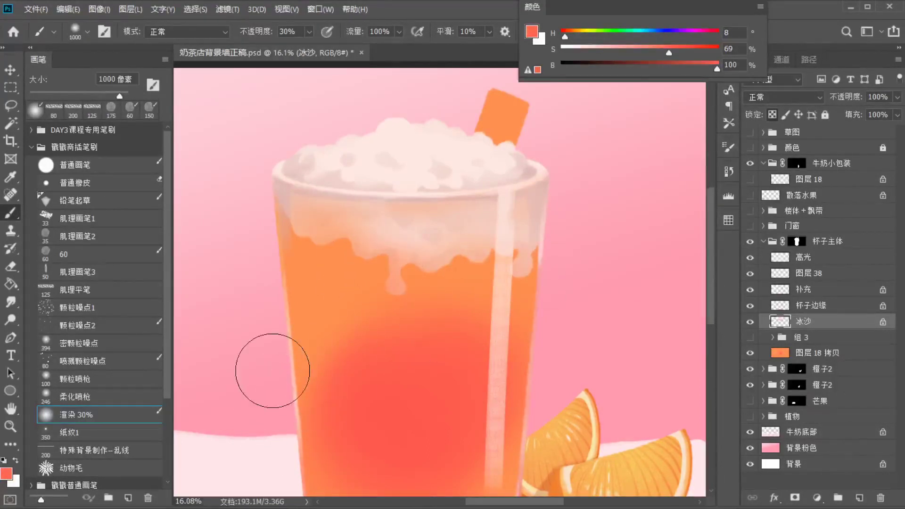
Deepen the 冰沙 foam with Levels, setting the input black point to 15 and the midtone to 0.86
{"action": "key", "text": "ctrl+u"}
{"action": "key", "text": "Escape"}
{"action": "key", "text": "ctrl+l"}
{"action": "mouse_move", "coordinate": [644, 448]}
{"action": "left_mouse_down"}
{"action": "mouse_move", "coordinate": [677, 451]}
{"action": "mouse_move", "coordinate": [647, 453]}
{"action": "left_mouse_up"}
{"action": "left_click_drag", "start_coordinate": [720, 449], "coordinate": [728, 450]}
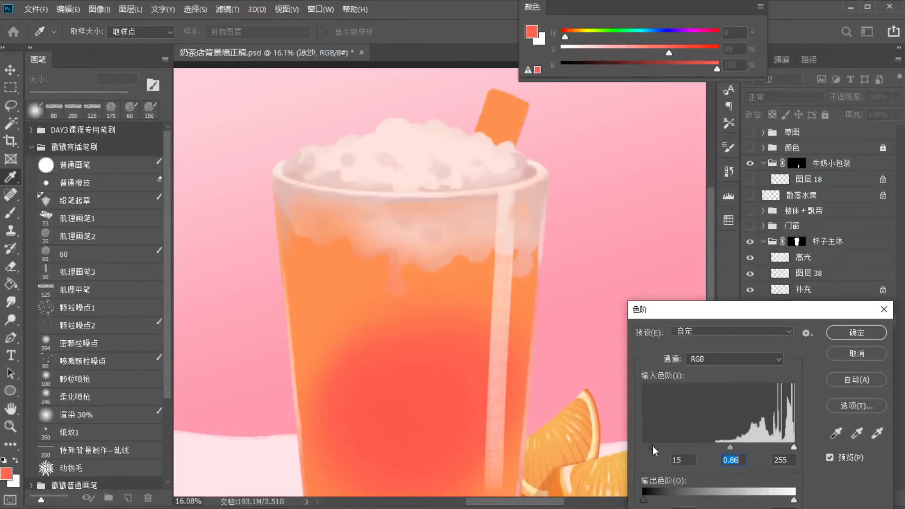
{"action": "key", "text": "Return"}
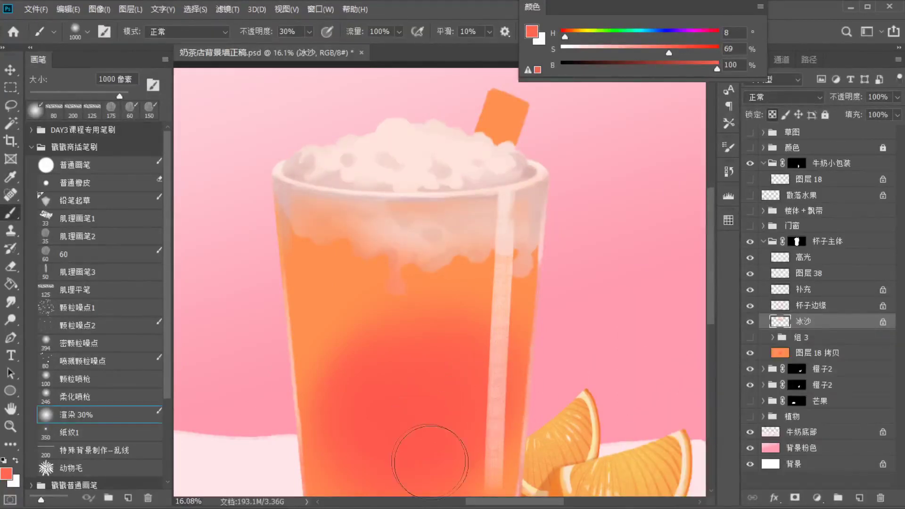
Darken the 补充 layer with Levels, setting the input black point to 36 and lowering the midtone
{"action": "left_click", "coordinate": [803, 289]}
{"action": "key", "text": "ctrl+u"}
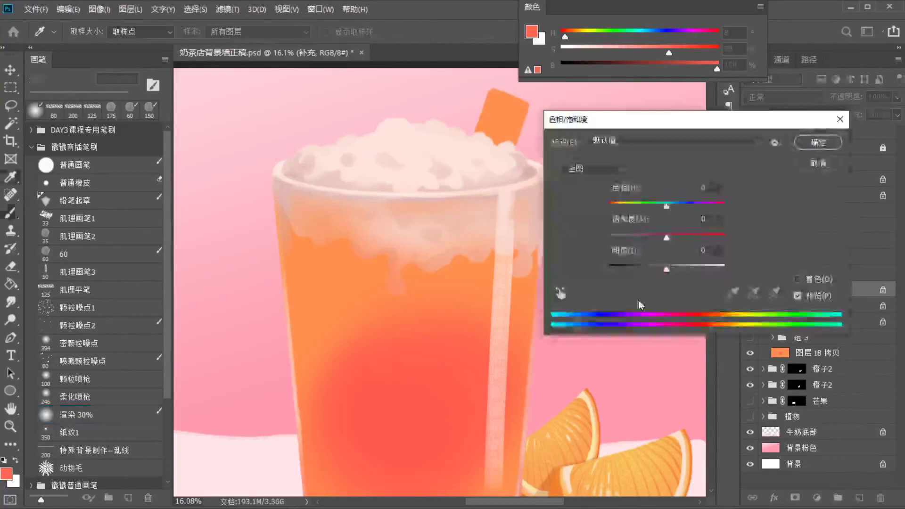
{"action": "key", "text": "Escape"}
{"action": "key", "text": "ctrl+l"}
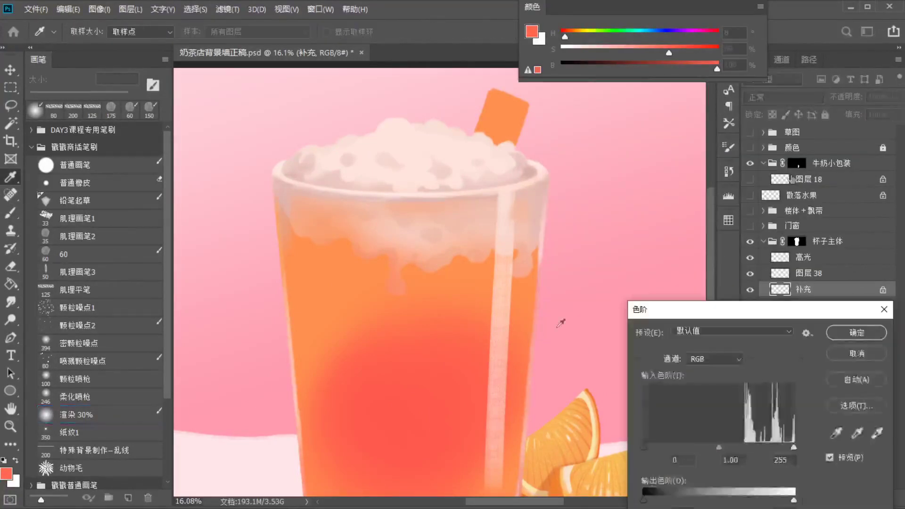
{"action": "left_click_drag", "start_coordinate": [644, 446], "coordinate": [663, 449]}
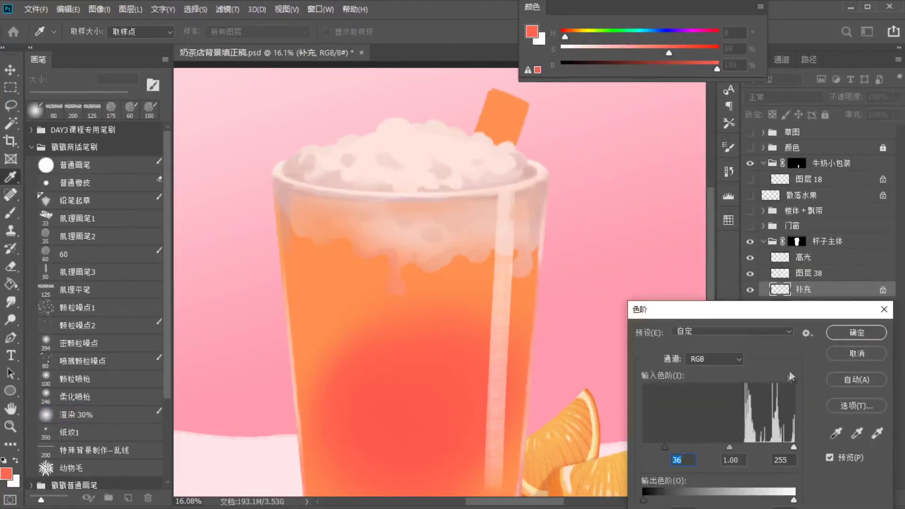
{"action": "left_click_drag", "start_coordinate": [732, 447], "coordinate": [739, 448]}
{"action": "key", "text": "Return"}
Lighten the rim's ends on the 补充 layer in sampled pale pink with the 渲染 30% brush at 400 px
{"action": "key", "text": "b"}
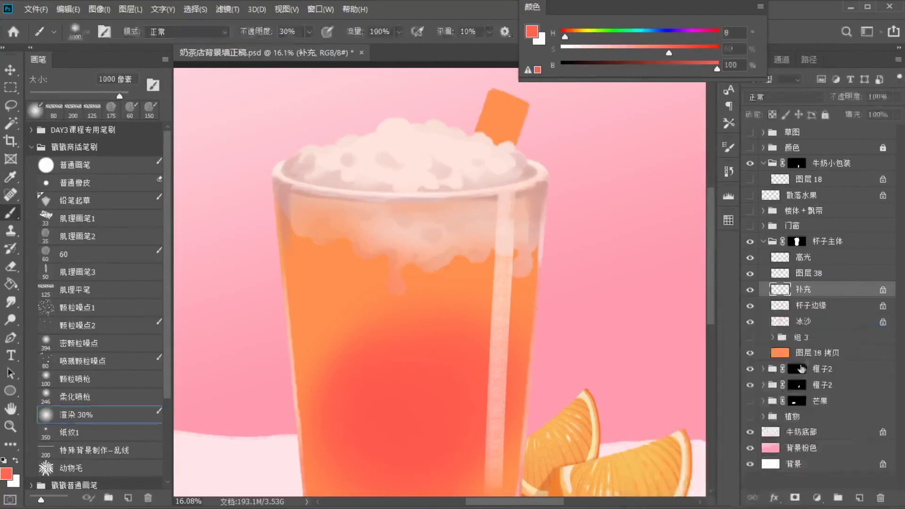
{"action": "left_click", "coordinate": [542, 171], "text": "alt"}
{"action": "key", "text": "bracketleft"}
{"action": "key", "text": "bracketleft"}
{"action": "key", "text": "bracketleft"}
{"action": "key", "text": "bracketleft"}
{"action": "key", "text": "bracketleft"}
{"action": "key", "text": "bracketleft"}
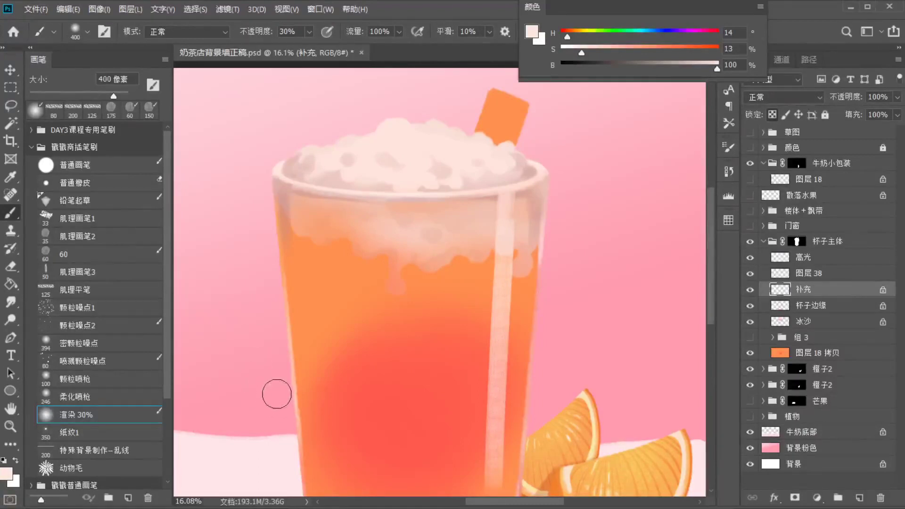
Compare the cup with the 图层 38 and 高光 layers hidden and shown to find which holds the vertical highlight
{"action": "left_click", "coordinate": [755, 273]}
{"action": "left_click", "coordinate": [750, 277]}
{"action": "left_click", "coordinate": [748, 259]}
{"action": "left_click", "coordinate": [748, 259]}
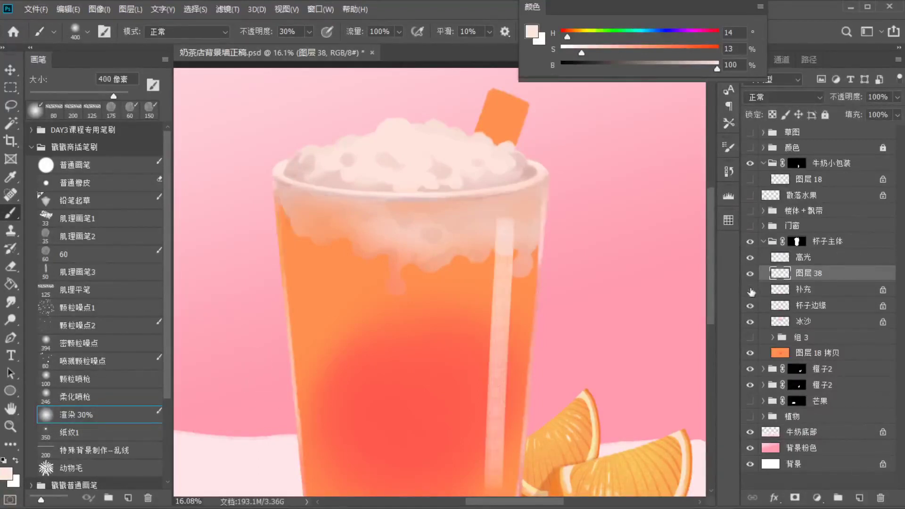
{"action": "left_click", "coordinate": [805, 262]}
{"action": "left_click", "coordinate": [786, 273]}
{"action": "left_click", "coordinate": [749, 259]}
{"action": "left_click", "coordinate": [749, 259]}
{"action": "left_click", "coordinate": [792, 259]}
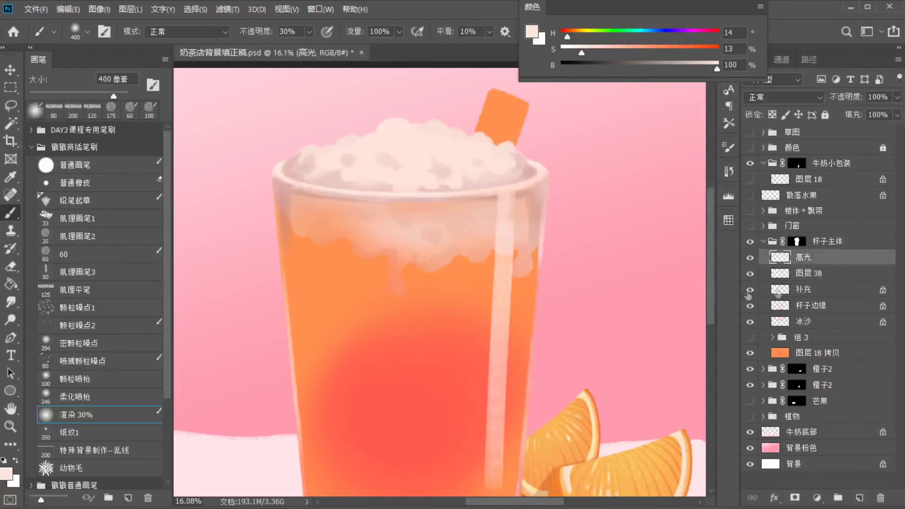
Clean up the vertical highlight on the 高光 layer and brighten its upper part in white with 肌理平笔, transparency locked
{"action": "left_click", "coordinate": [12, 266]}
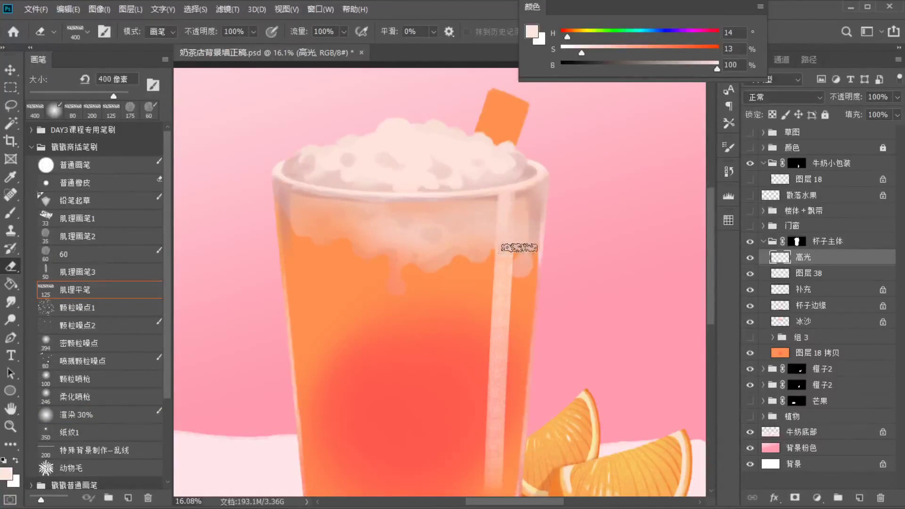
{"action": "left_click", "coordinate": [750, 257]}
{"action": "left_click", "coordinate": [749, 257]}
{"action": "left_click", "coordinate": [11, 213]}
{"action": "left_click_drag", "start_coordinate": [581, 52], "coordinate": [561, 52]}
{"action": "left_click", "coordinate": [108, 290]}
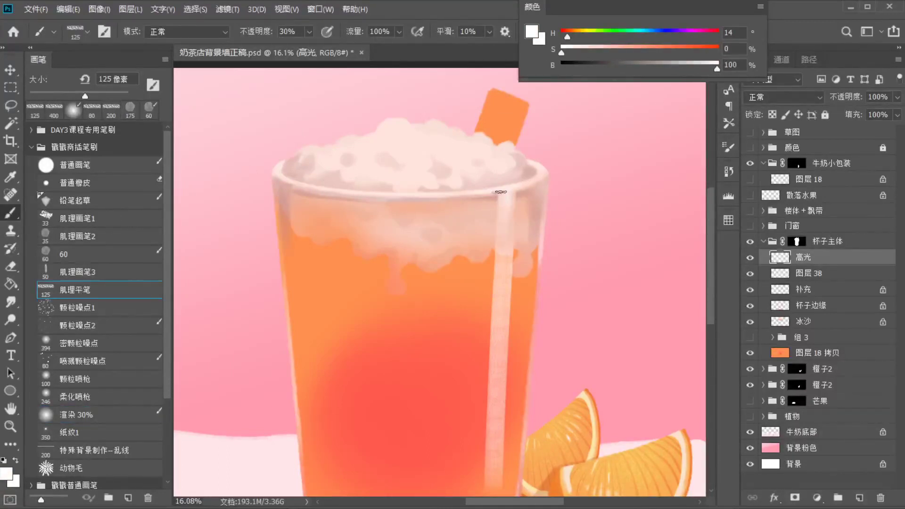
{"action": "key", "text": "bracketleft"}
{"action": "key", "text": "bracketleft"}
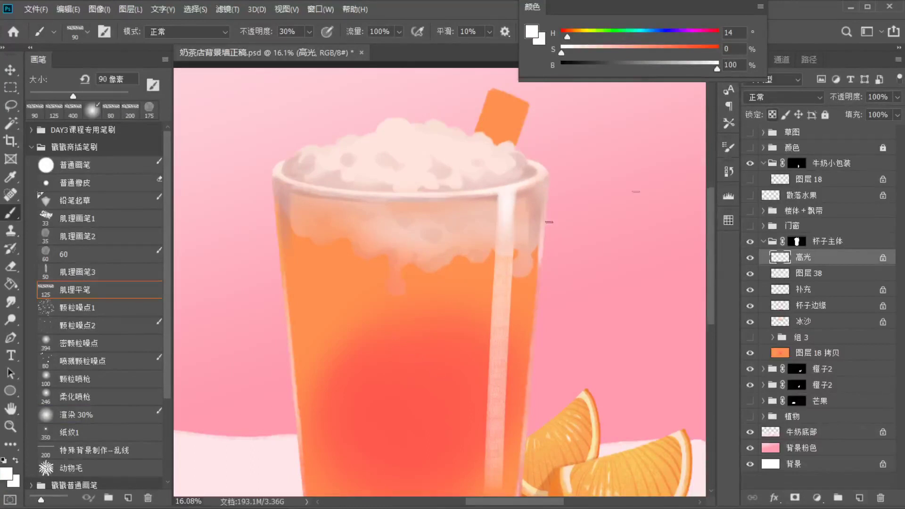
Soften the upper vertical highlight on the 高光 layer in sampled pale pink with the 渲染 30% brush at 800 px
{"action": "left_click", "coordinate": [93, 418]}
{"action": "left_click", "coordinate": [479, 189], "text": "alt"}
{"action": "left_click_drag", "start_coordinate": [526, 193], "coordinate": [507, 258]}
{"action": "left_click_drag", "start_coordinate": [513, 175], "coordinate": [515, 247]}
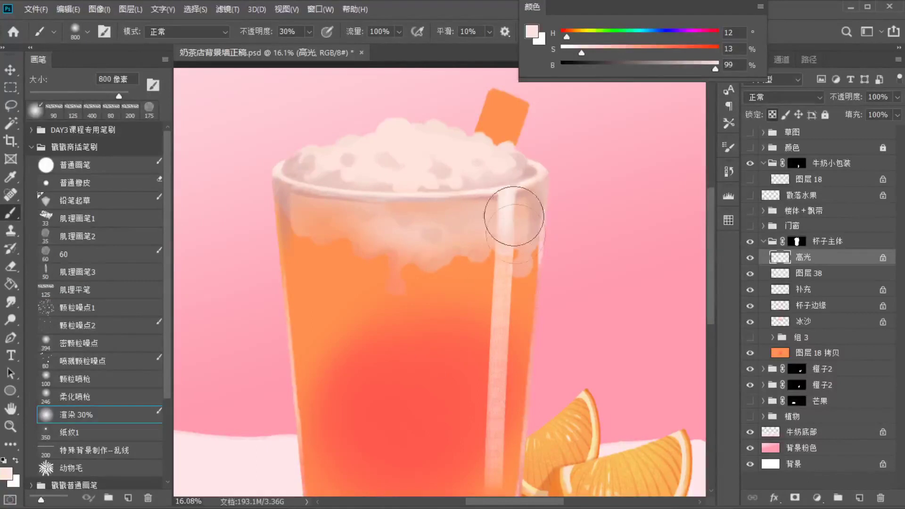
Start red fruit pieces (H 4, S 64, B 90) on a new layer above 冰沙, painting over the 草图 sketch with brush 60 at 60 px
{"action": "left_click", "coordinate": [820, 322]}
{"action": "key", "text": "ctrl+shift+alt+n"}
{"action": "left_click", "coordinate": [61, 254]}
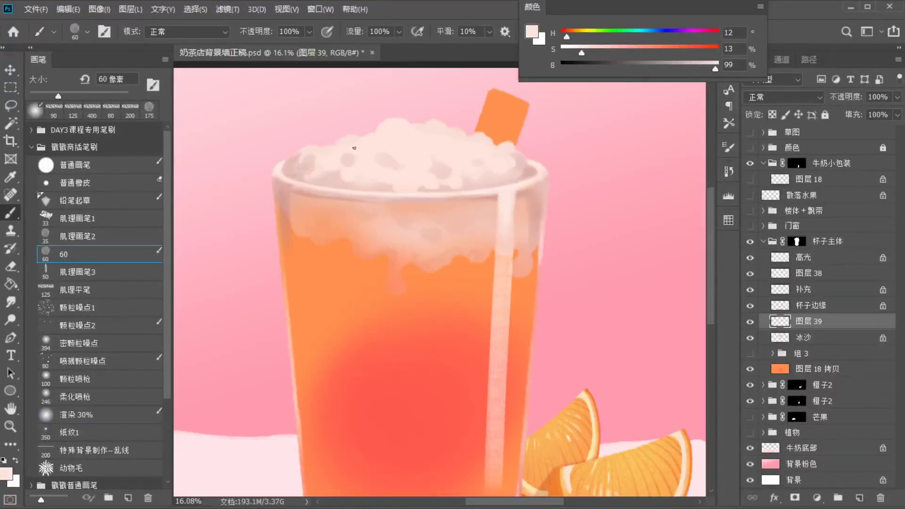
{"action": "left_click", "coordinate": [750, 134]}
{"action": "left_click", "coordinate": [661, 48]}
{"action": "left_click", "coordinate": [701, 64]}
{"action": "left_click_drag", "start_coordinate": [568, 37], "coordinate": [563, 36]}
{"action": "mouse_move", "coordinate": [370, 157]}
{"action": "left_mouse_down"}
{"action": "mouse_move", "coordinate": [342, 145]}
{"action": "mouse_move", "coordinate": [388, 138]}
{"action": "mouse_move", "coordinate": [345, 162]}
{"action": "mouse_move", "coordinate": [388, 151]}
{"action": "left_mouse_up"}
{"action": "scroll", "coordinate": [385, 155], "scroll_direction": "up", "scroll_amount": 10}
{"action": "left_click_drag", "start_coordinate": [444, 179], "coordinate": [454, 192]}
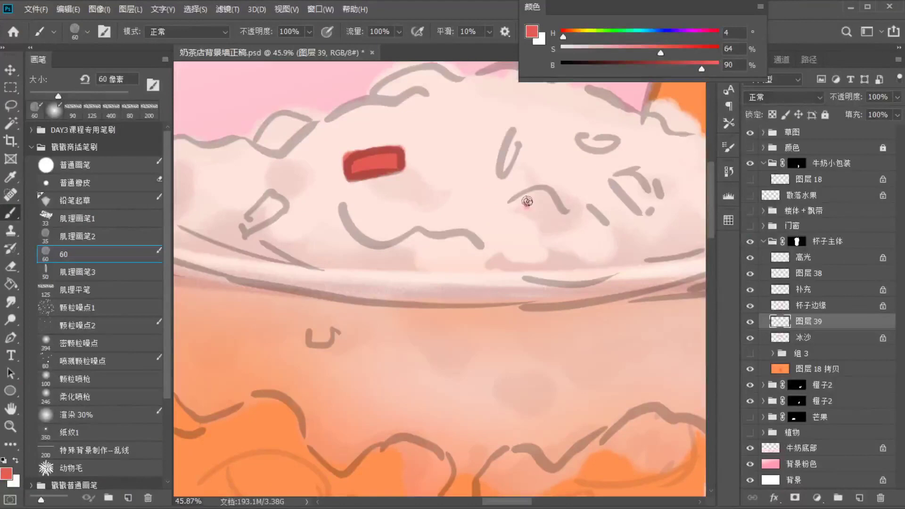
Paint more small red fruit pieces across the rest of the foam on 图层 39, undoing the misshapen one at its upper edge
{"action": "mouse_move", "coordinate": [558, 220]}
{"action": "left_mouse_down"}
{"action": "mouse_move", "coordinate": [547, 202]}
{"action": "mouse_move", "coordinate": [510, 213]}
{"action": "left_mouse_up"}
{"action": "left_click_drag", "start_coordinate": [467, 178], "coordinate": [478, 154]}
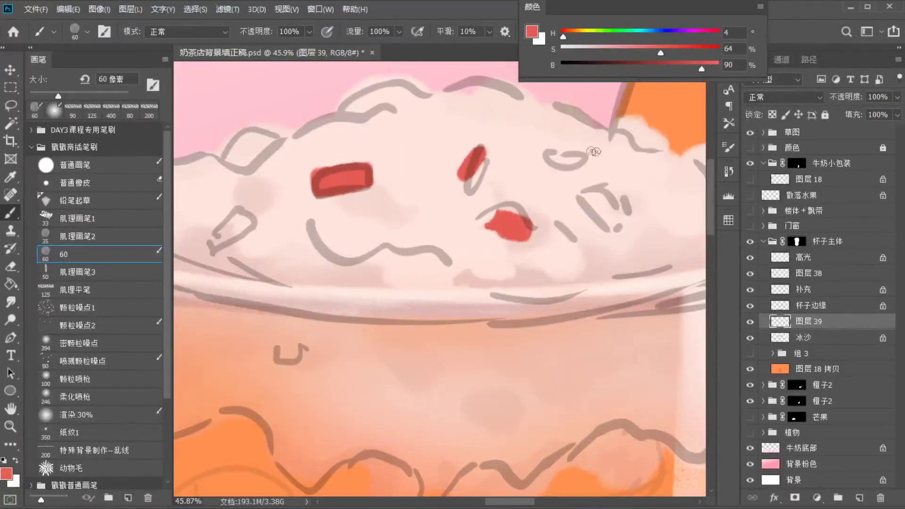
{"action": "left_click_drag", "start_coordinate": [549, 158], "coordinate": [572, 157]}
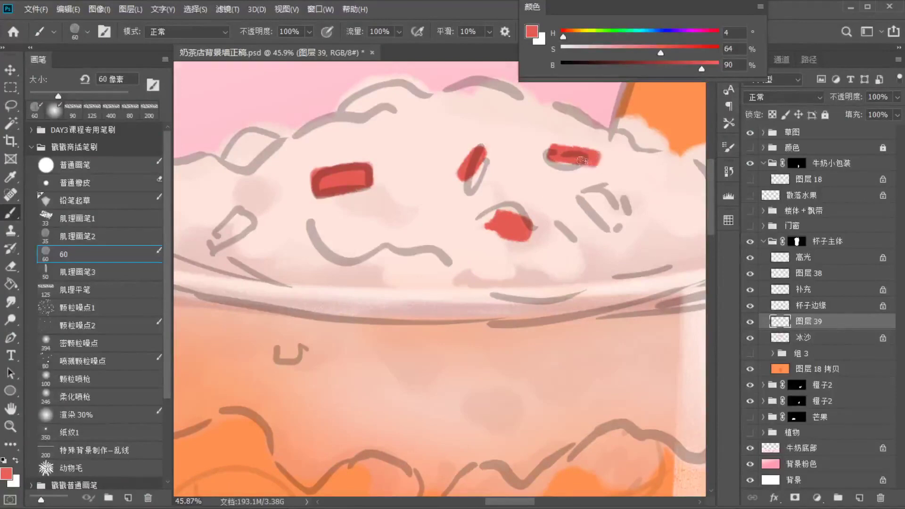
{"action": "left_click_drag", "start_coordinate": [597, 198], "coordinate": [597, 204]}
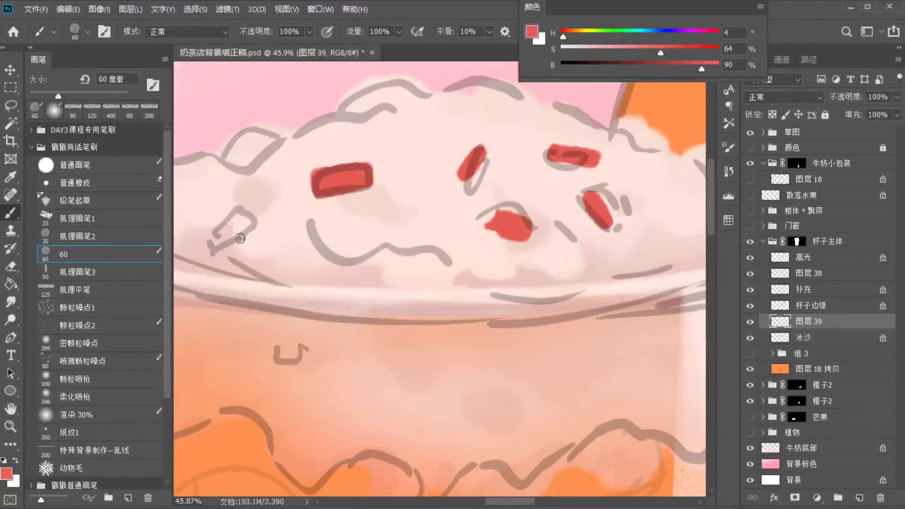
{"action": "mouse_move", "coordinate": [250, 196]}
{"action": "left_mouse_down"}
{"action": "mouse_move", "coordinate": [266, 183]}
{"action": "mouse_move", "coordinate": [241, 201]}
{"action": "left_mouse_up"}
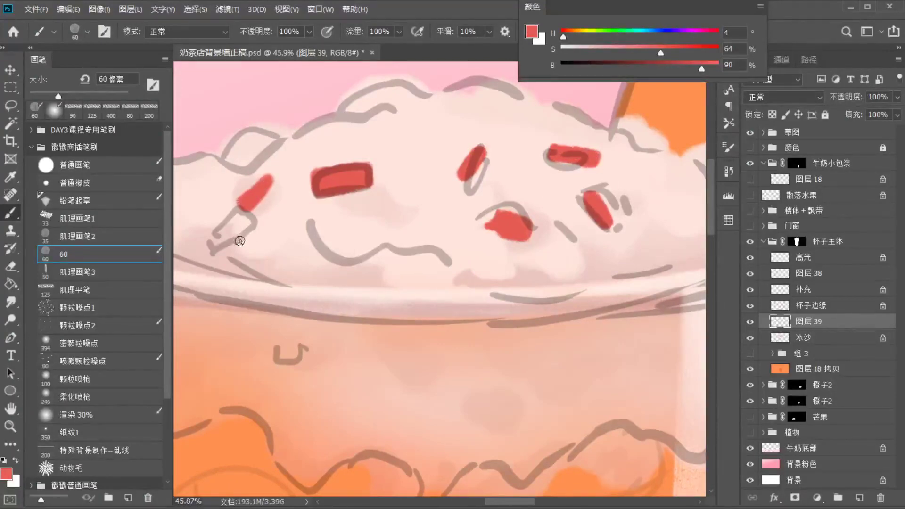
{"action": "left_click_drag", "start_coordinate": [251, 245], "coordinate": [255, 237]}
{"action": "left_click_drag", "start_coordinate": [257, 151], "coordinate": [247, 157]}
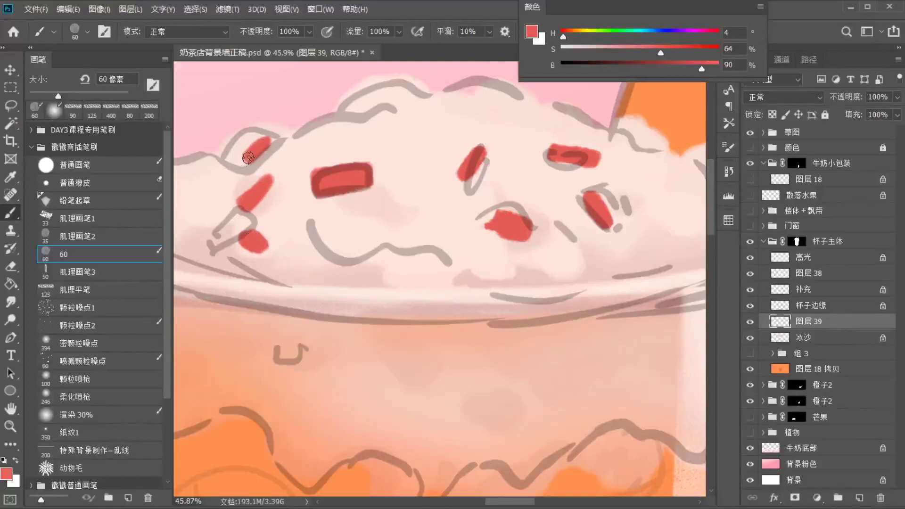
{"action": "key", "text": "ctrl+z"}
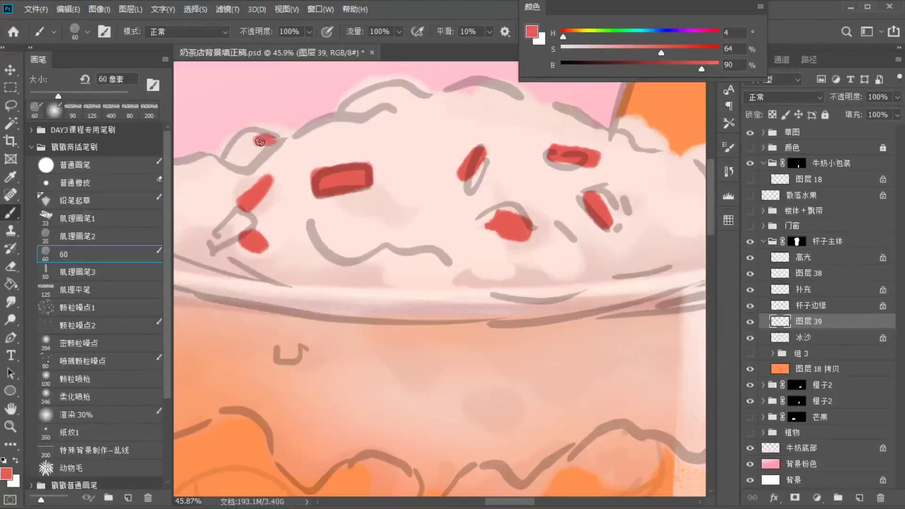
Hide the 草图 sketch and trim the red pieces' edges with the eraser, using 肌理画笔2 at 35 px
{"action": "left_click", "coordinate": [750, 132]}
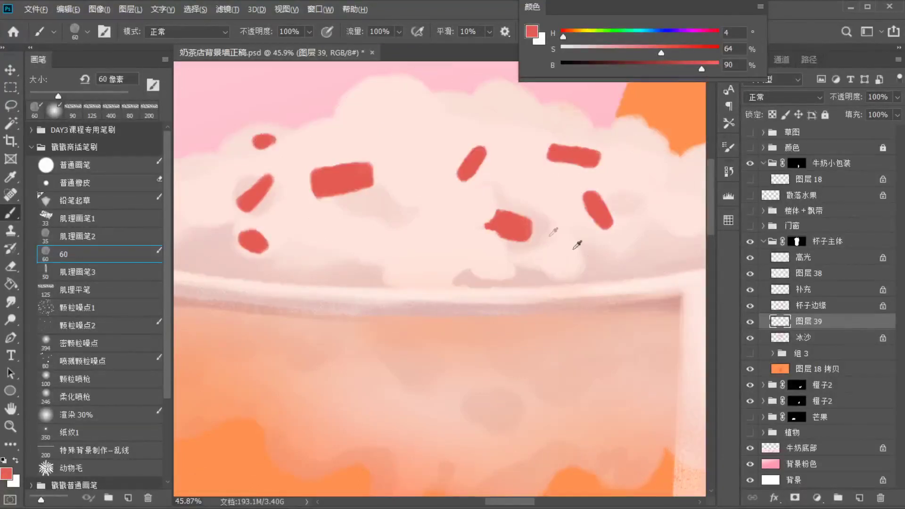
{"action": "scroll", "coordinate": [577, 245], "scroll_direction": "down", "scroll_amount": 3}
{"action": "scroll", "coordinate": [529, 228], "scroll_direction": "up", "scroll_amount": 3}
{"action": "key", "text": "e"}
{"action": "left_click", "coordinate": [80, 241]}
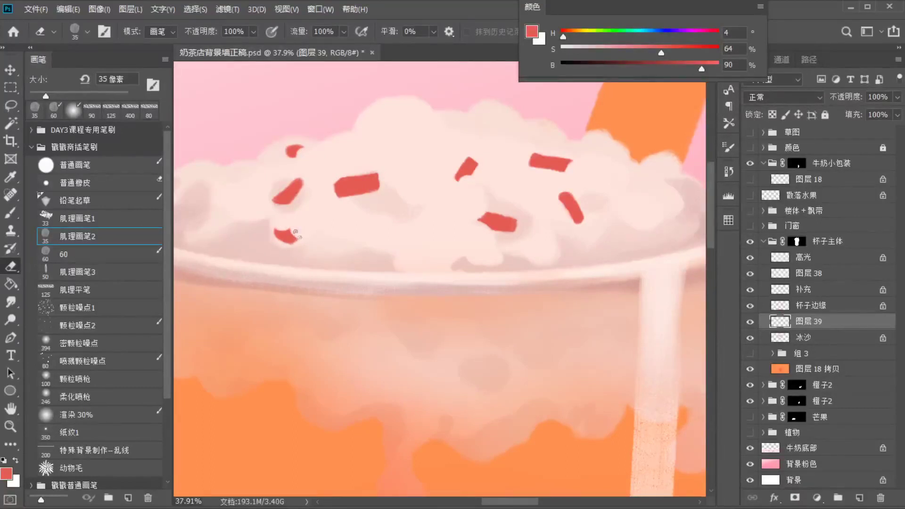
Recolor two of the foam's fruit pieces yellow (H 43, S 97, B 100) with brush 60 at 125 px, transparency locked
{"action": "left_click_drag", "start_coordinate": [562, 36], "coordinate": [579, 36]}
{"action": "left_click_drag", "start_coordinate": [661, 53], "coordinate": [717, 69]}
{"action": "left_click_drag", "start_coordinate": [580, 38], "coordinate": [581, 37]}
{"action": "key", "text": "b"}
{"action": "left_click_drag", "start_coordinate": [472, 163], "coordinate": [460, 176]}
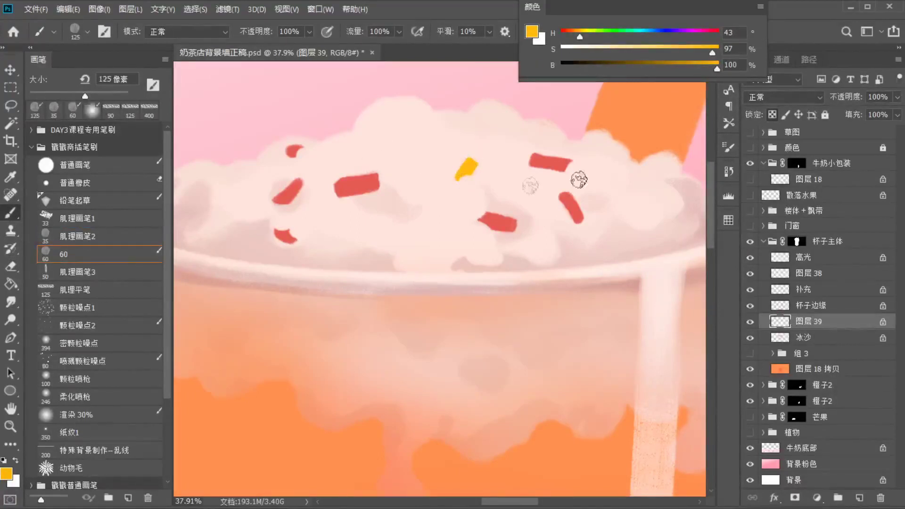
{"action": "left_click_drag", "start_coordinate": [278, 201], "coordinate": [298, 181]}
{"action": "key", "text": "ctrl+z"}
{"action": "left_click_drag", "start_coordinate": [277, 231], "coordinate": [293, 241]}
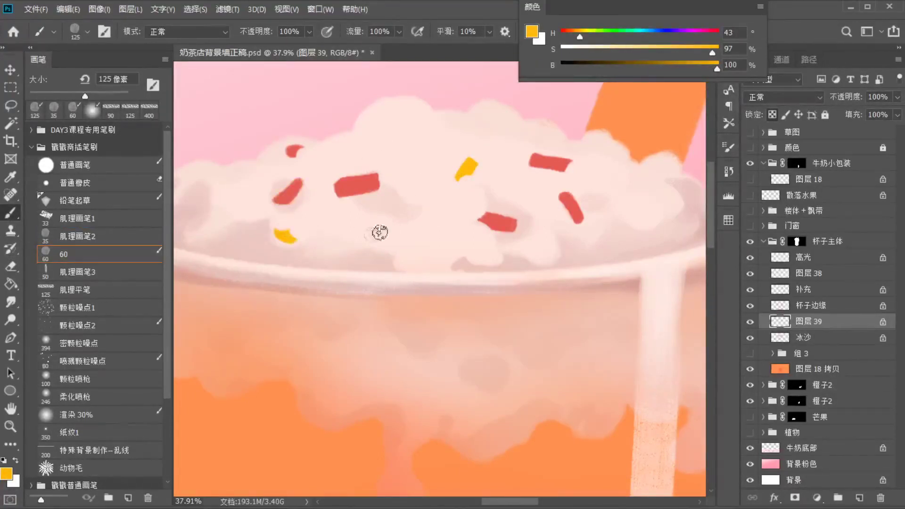
Shade the red fruit pieces in darker red (H 0, S 74, B 82) with brush 60, reducing it to 70 px
{"action": "left_click", "coordinate": [360, 187], "text": "alt"}
{"action": "left_click", "coordinate": [689, 69]}
{"action": "left_click_drag", "start_coordinate": [563, 36], "coordinate": [560, 37]}
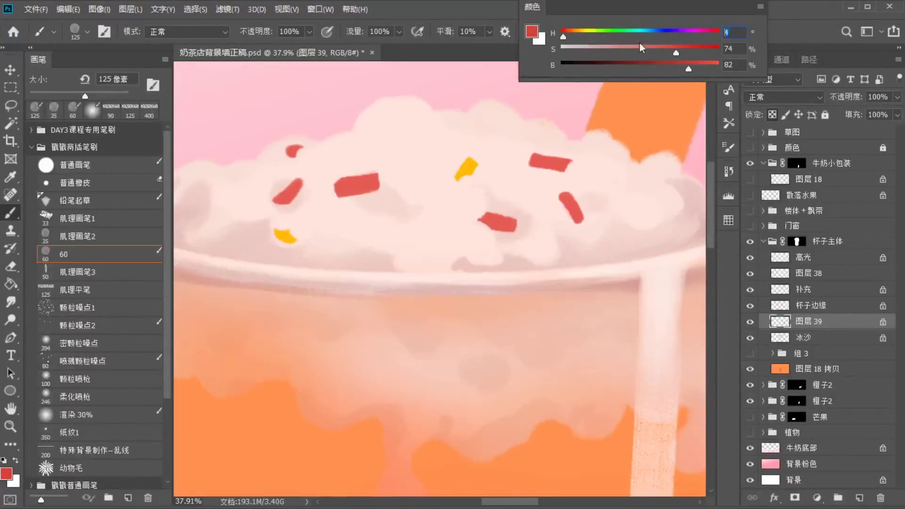
{"action": "scroll", "coordinate": [725, 45], "scroll_direction": "down", "scroll_amount": 3}
{"action": "scroll", "coordinate": [329, 164], "scroll_direction": "up", "scroll_amount": 3}
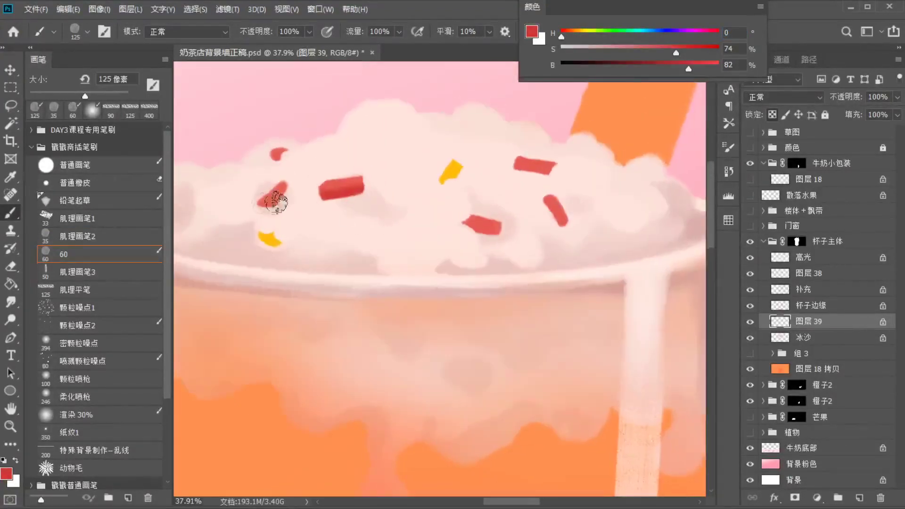
{"action": "key", "text": "bracketleft"}
{"action": "key", "text": "bracketleft"}
{"action": "key", "text": "bracketleft"}
{"action": "key", "text": "bracketleft"}
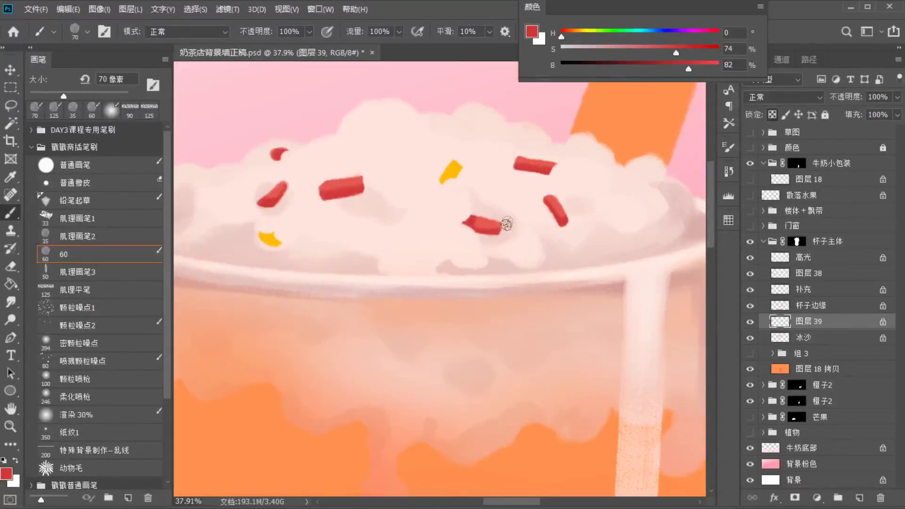
Shade the two yellow fruit pieces in orange (H 32, S 97, B 100) with brush 60 at 70 px
{"action": "left_click", "coordinate": [451, 173], "text": "alt"}
{"action": "left_click_drag", "start_coordinate": [580, 37], "coordinate": [573, 38]}
{"action": "left_click_drag", "start_coordinate": [459, 170], "coordinate": [446, 181]}
{"action": "key", "text": "ctrl+z"}
{"action": "left_click", "coordinate": [576, 37]}
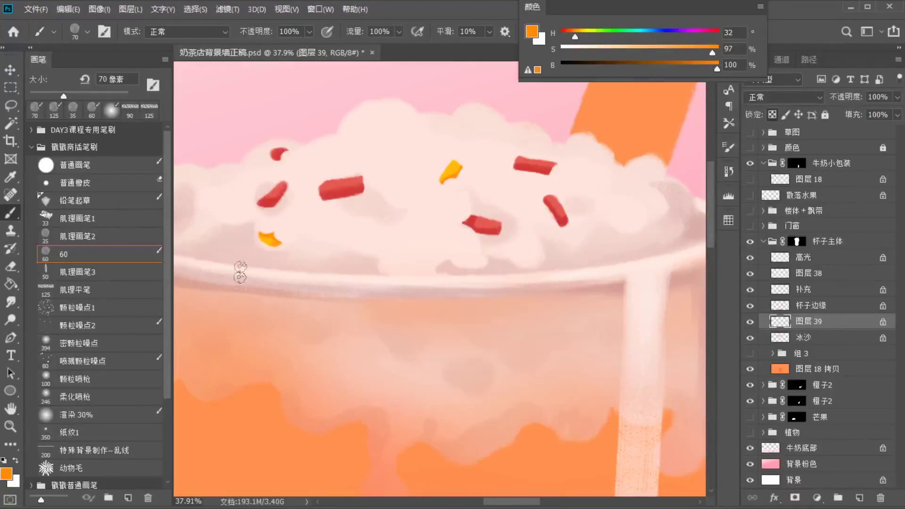
Collapse the 杯子主体 group, show and expand the 门窗 group, save the document and select the 门 layer
{"action": "key", "text": "ctrl+0"}
{"action": "scroll", "coordinate": [529, 323], "scroll_direction": "up", "scroll_amount": 1}
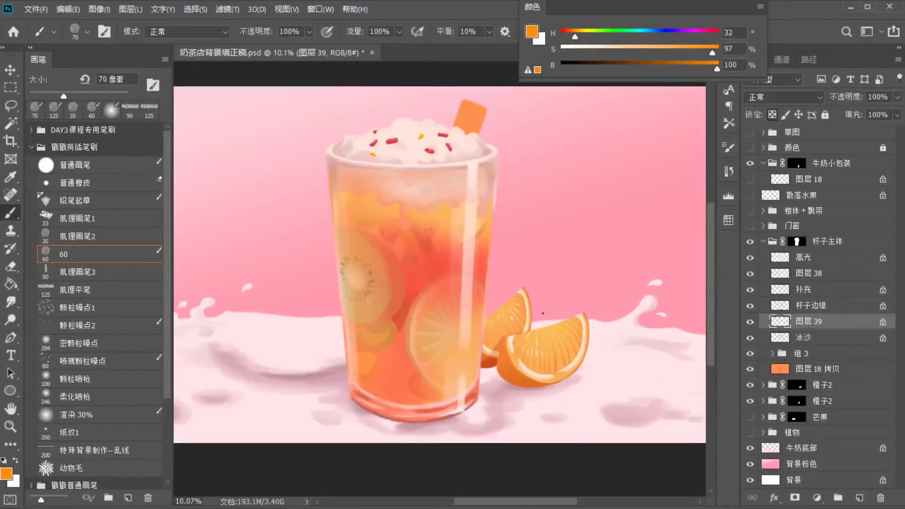
{"action": "left_click", "coordinate": [763, 241]}
{"action": "left_click", "coordinate": [749, 226]}
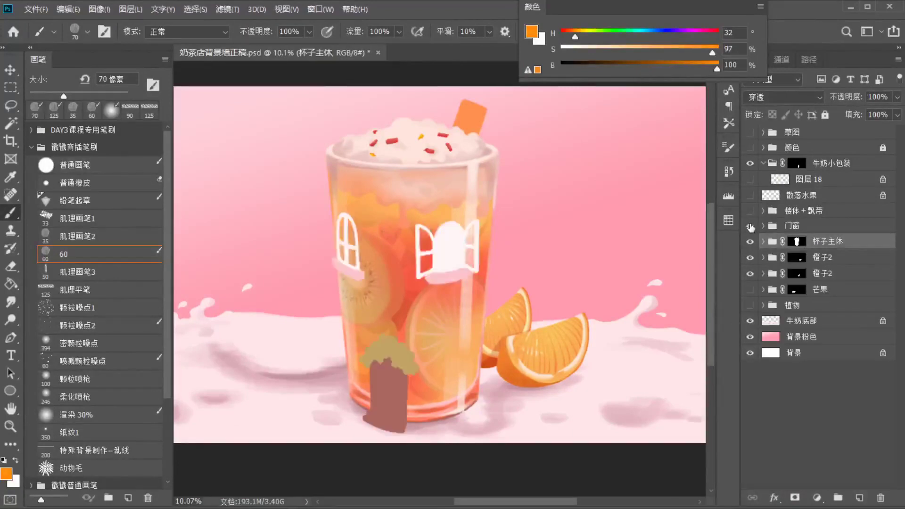
{"action": "left_click", "coordinate": [763, 225]}
{"action": "left_click", "coordinate": [802, 240]}
{"action": "key", "text": "ctrl+s"}
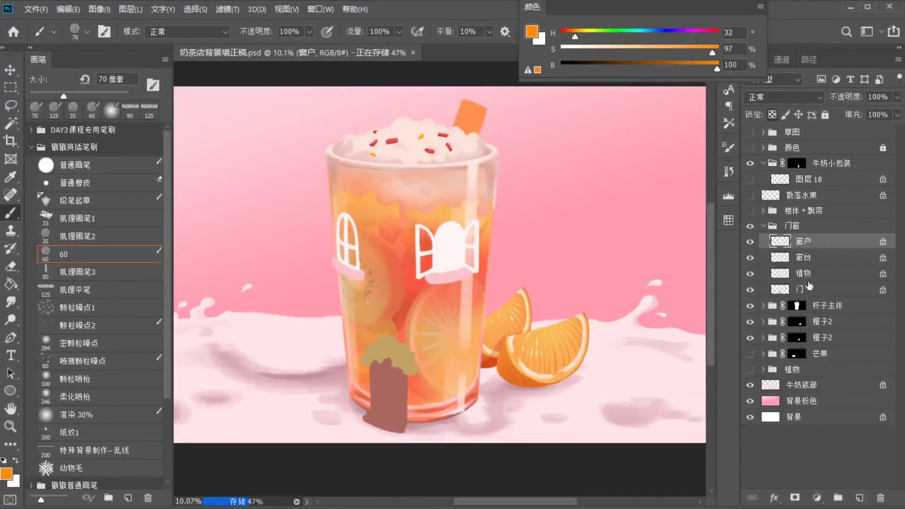
{"action": "left_click", "coordinate": [782, 289]}
Look through the drink illustrations in the 奶茶参考-恢复的.psd reference window and move it out of the way
{"action": "key", "text": "ctrl+Tab"}
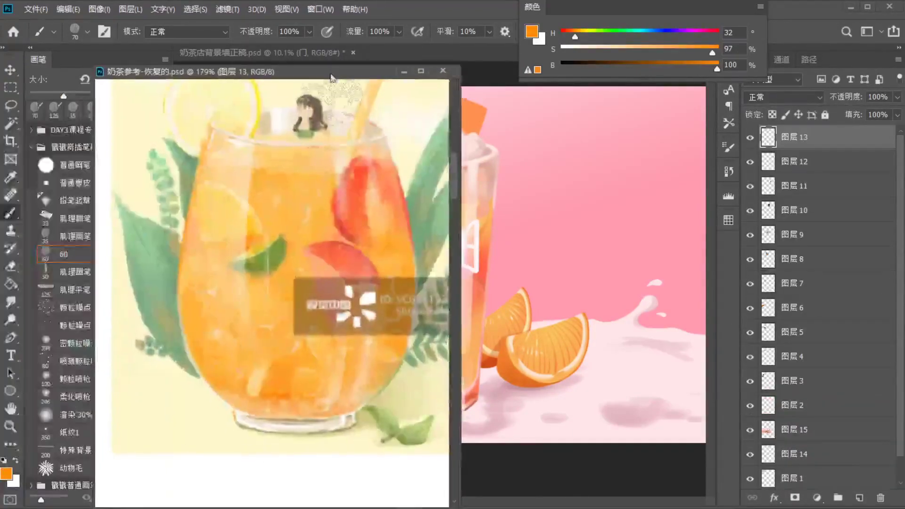
{"action": "scroll", "coordinate": [306, 261], "scroll_direction": "down", "scroll_amount": 6}
{"action": "scroll", "coordinate": [305, 261], "scroll_direction": "down", "scroll_amount": 2}
{"action": "scroll", "coordinate": [184, 412], "scroll_direction": "up", "scroll_amount": 6}
{"action": "left_click_drag", "start_coordinate": [360, 71], "coordinate": [0, 34]}
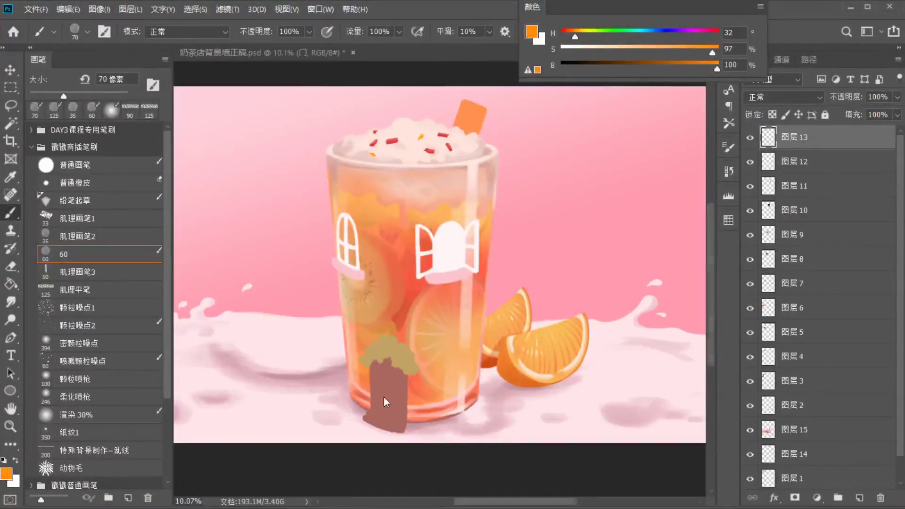
Repaint the steps under the door on the 门 layer in pale greyish pink (H 347, S 10, B 91) with brush 60 at 150 px
{"action": "scroll", "coordinate": [386, 402], "scroll_direction": "up", "scroll_amount": 5}
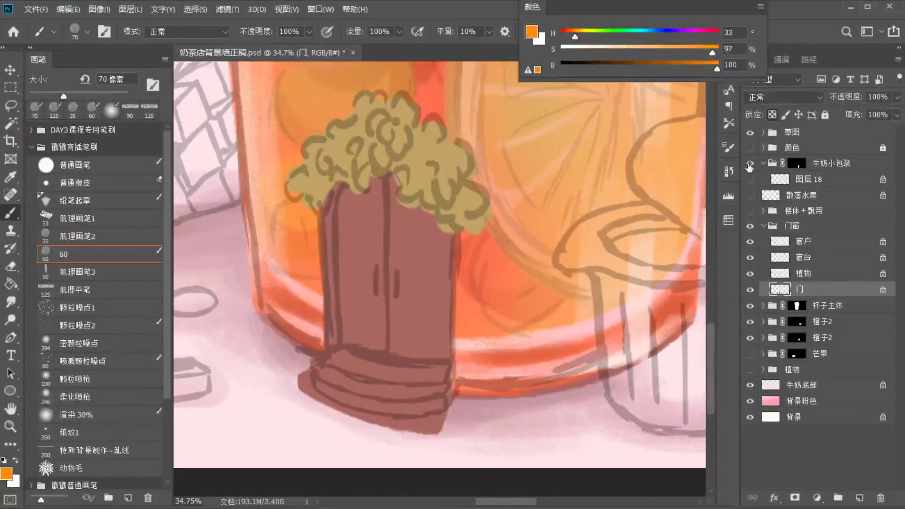
{"action": "left_click", "coordinate": [749, 133]}
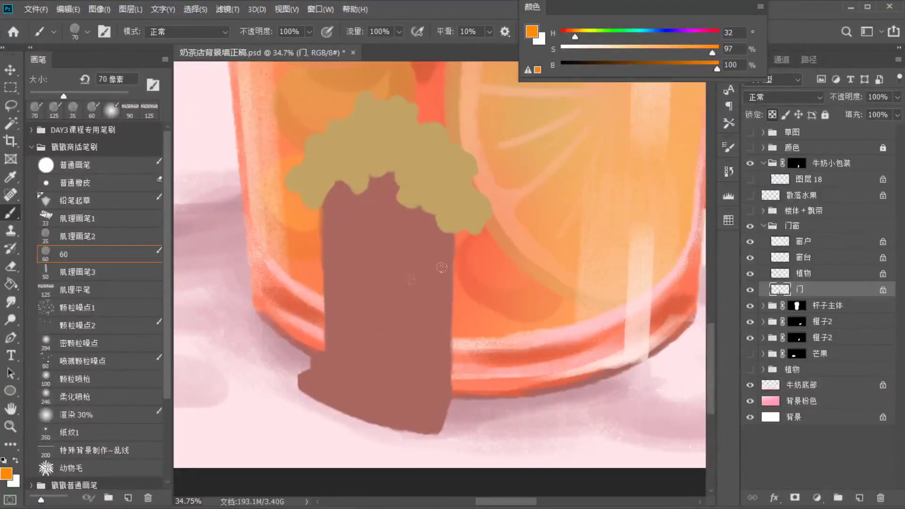
{"action": "left_click", "coordinate": [521, 427], "text": "alt"}
{"action": "left_click_drag", "start_coordinate": [584, 57], "coordinate": [576, 52]}
{"action": "key", "text": "bracketright"}
{"action": "key", "text": "bracketright"}
{"action": "key", "text": "bracketright"}
{"action": "key", "text": "bracketright"}
{"action": "key", "text": "bracketright"}
{"action": "mouse_move", "coordinate": [368, 377]}
{"action": "left_mouse_down"}
{"action": "mouse_move", "coordinate": [306, 361]}
{"action": "mouse_move", "coordinate": [414, 391]}
{"action": "mouse_move", "coordinate": [461, 383]}
{"action": "mouse_move", "coordinate": [436, 394]}
{"action": "mouse_move", "coordinate": [425, 386]}
{"action": "mouse_move", "coordinate": [444, 398]}
{"action": "mouse_move", "coordinate": [369, 410]}
{"action": "left_mouse_up"}
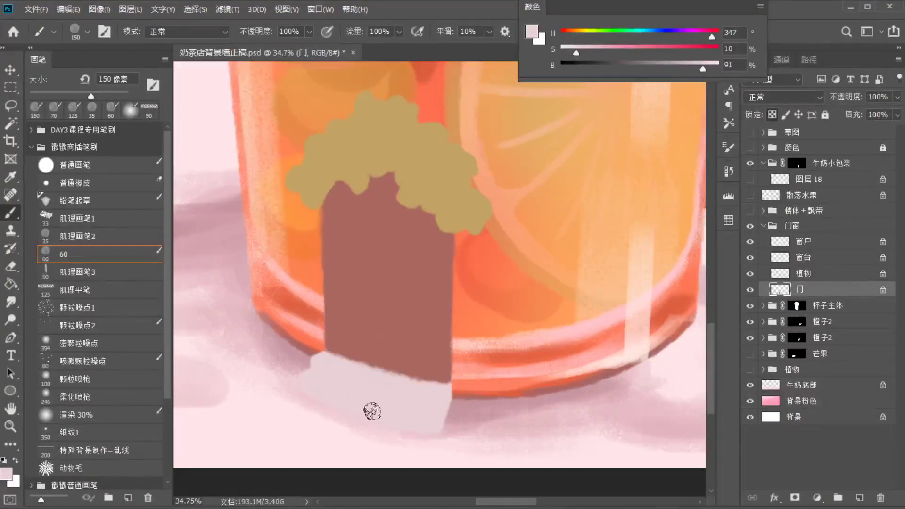
Shade the door's top and edges in darker red-brown (H 4, S 51, B 64) on a new layer, within the 门 layer's selection
{"action": "left_click", "coordinate": [859, 497]}
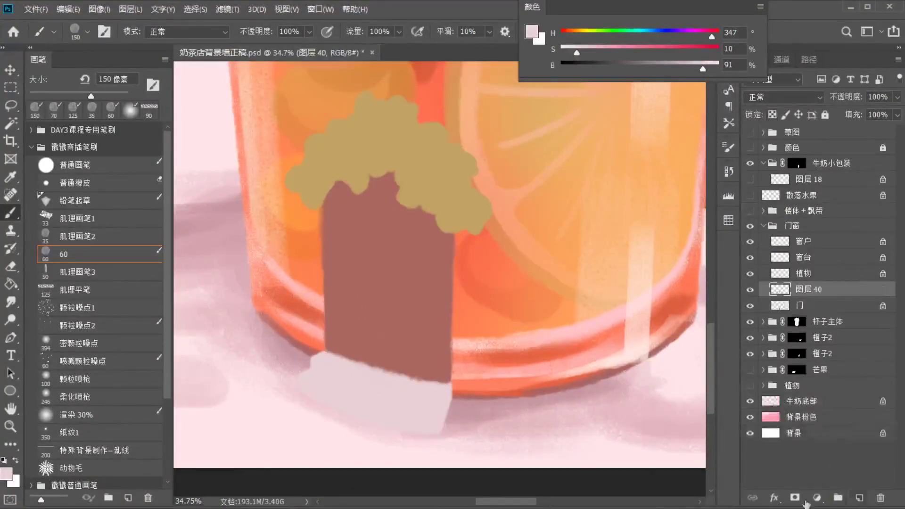
{"action": "left_click", "coordinate": [367, 198], "text": "alt"}
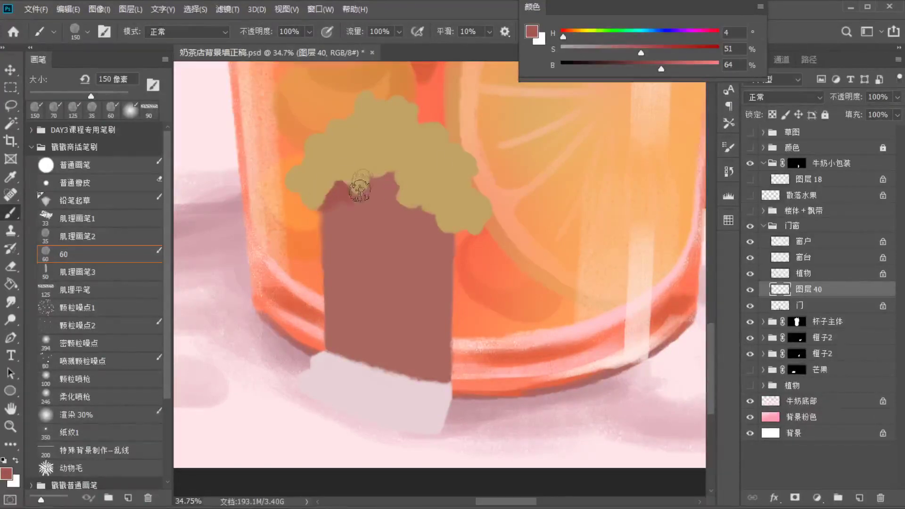
{"action": "left_click", "coordinate": [780, 288], "text": "ctrl"}
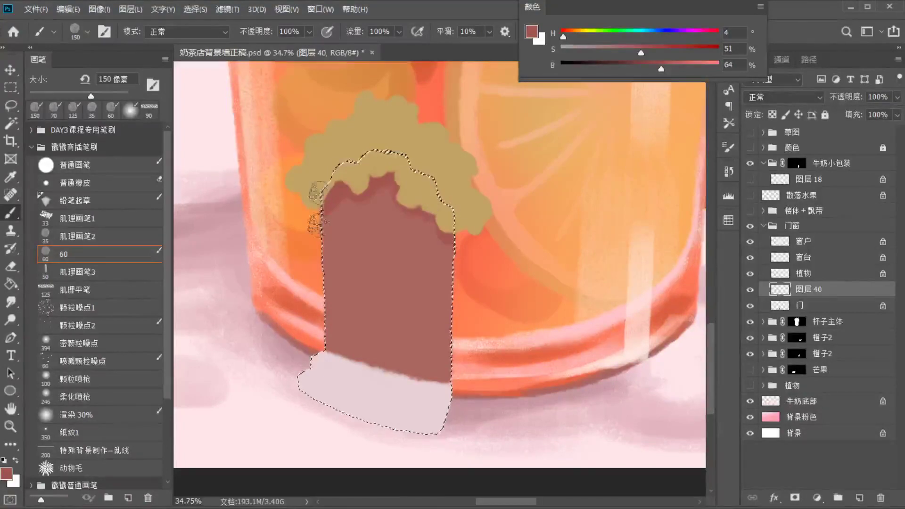
{"action": "left_click", "coordinate": [326, 374], "text": "alt"}
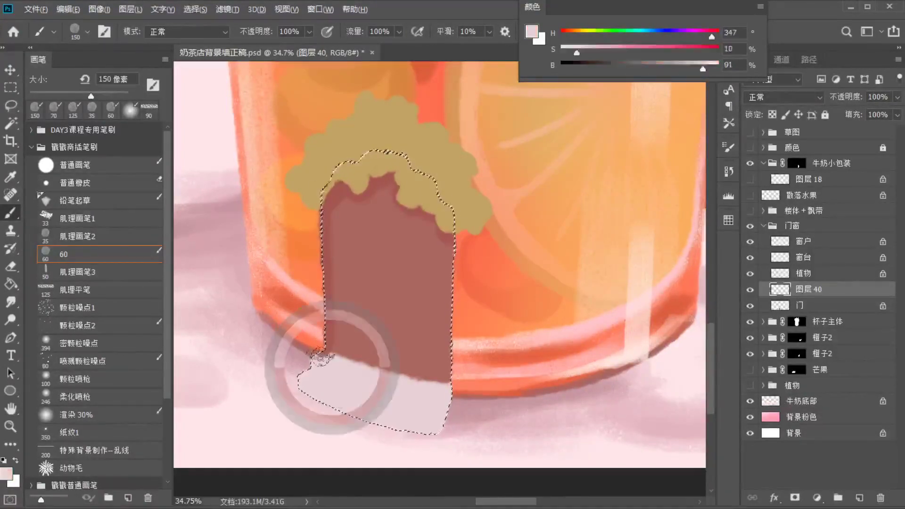
{"action": "left_click", "coordinate": [337, 214], "text": "alt"}
{"action": "key", "text": "bracketleft"}
{"action": "key", "text": "bracketleft"}
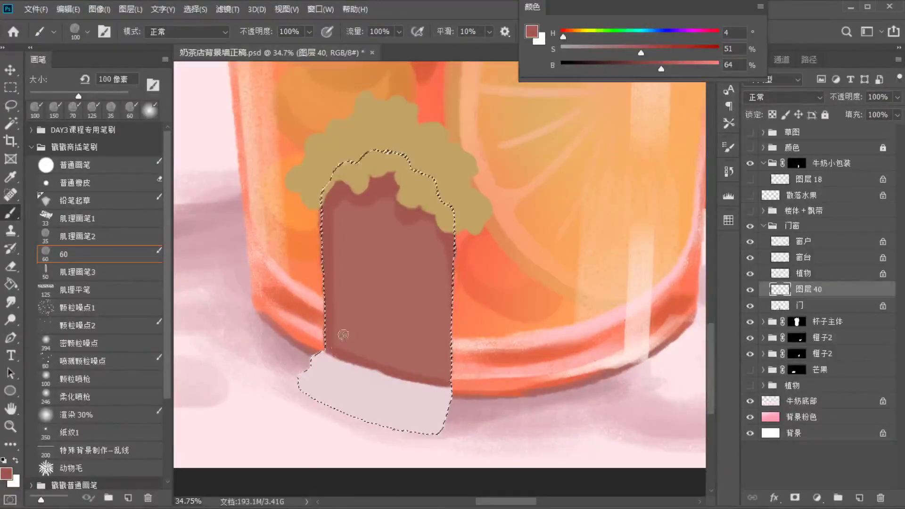
Draw the door's frame, center line and handles in dark red (H 0, S 59, B 46) at 30 px on a new layer above 图层 40, and deselect
{"action": "key", "text": "ctrl+shift+alt+n"}
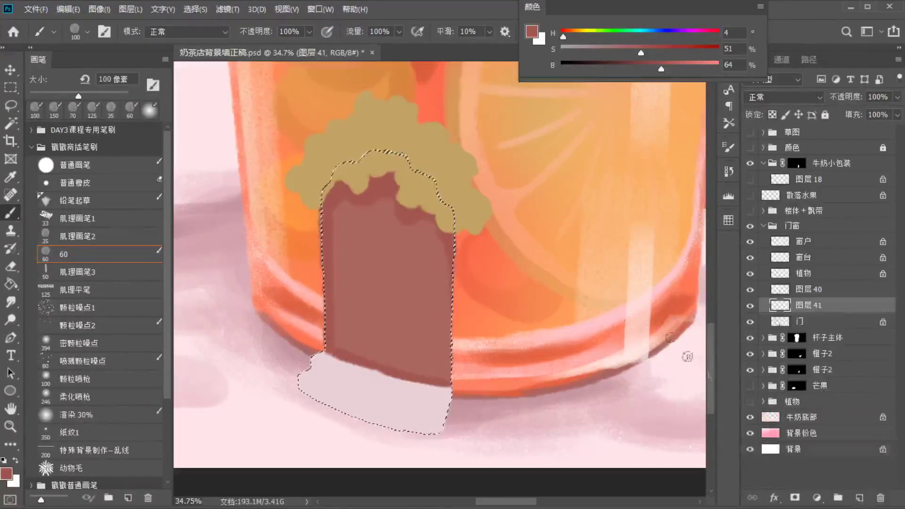
{"action": "left_click", "coordinate": [633, 70]}
{"action": "left_click", "coordinate": [652, 52]}
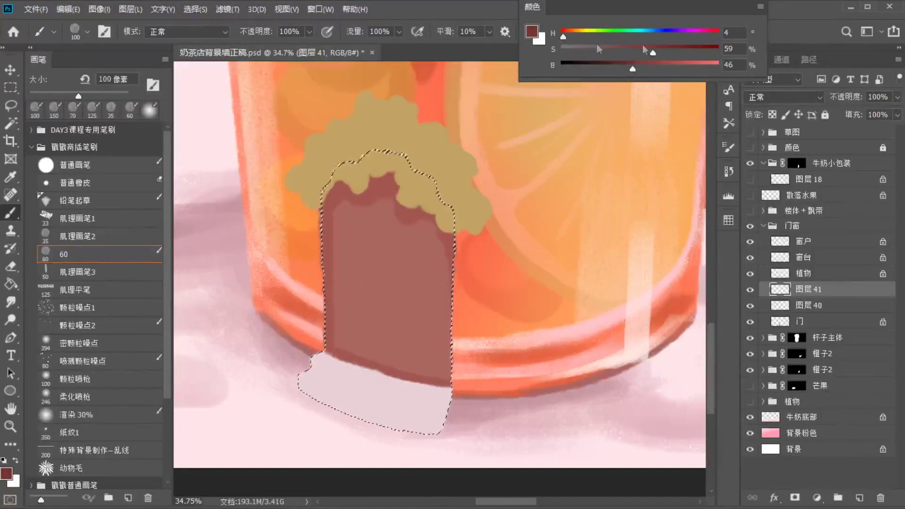
{"action": "key", "text": "bracketleft"}
{"action": "key", "text": "bracketleft"}
{"action": "key", "text": "bracketleft"}
{"action": "mouse_move", "coordinate": [340, 182]}
{"action": "left_mouse_down"}
{"action": "mouse_move", "coordinate": [333, 229]}
{"action": "mouse_move", "coordinate": [330, 192]}
{"action": "mouse_move", "coordinate": [331, 295]}
{"action": "left_mouse_up"}
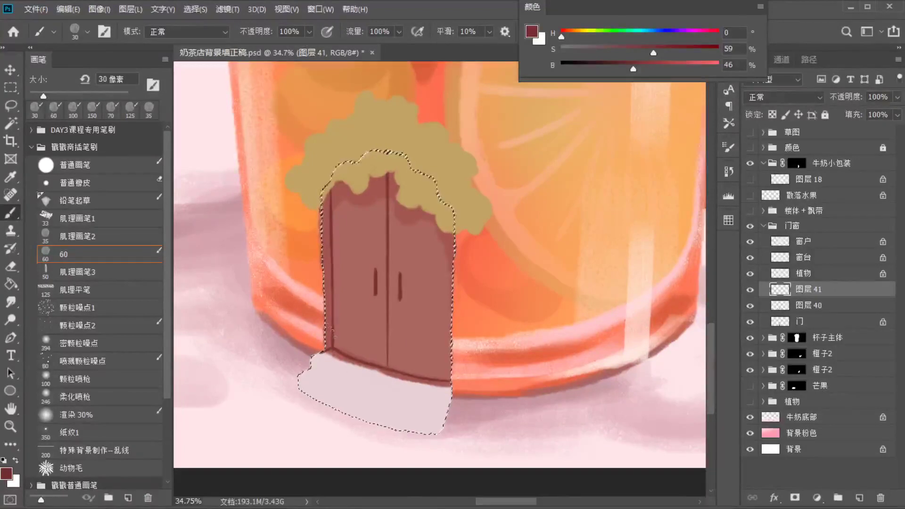
{"action": "key", "text": "ctrl+d"}
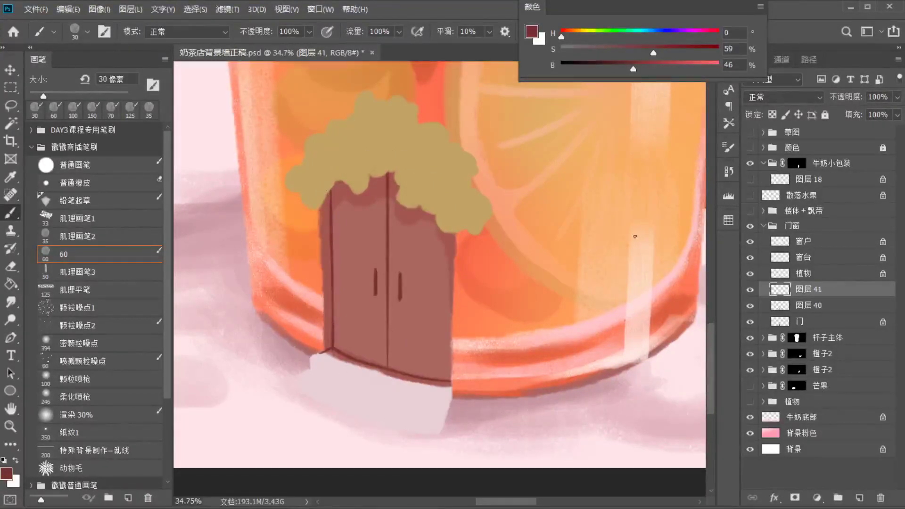
Compare the door with 图层 41, 图层 40 and 门 hidden and shown in turn, and ready the eraser on 图层 40
{"action": "left_click", "coordinate": [808, 306]}
{"action": "left_click", "coordinate": [802, 290]}
{"action": "left_click", "coordinate": [750, 289]}
{"action": "left_click", "coordinate": [750, 290]}
{"action": "left_click", "coordinate": [796, 305]}
{"action": "left_click", "coordinate": [750, 306]}
{"action": "left_click", "coordinate": [750, 307]}
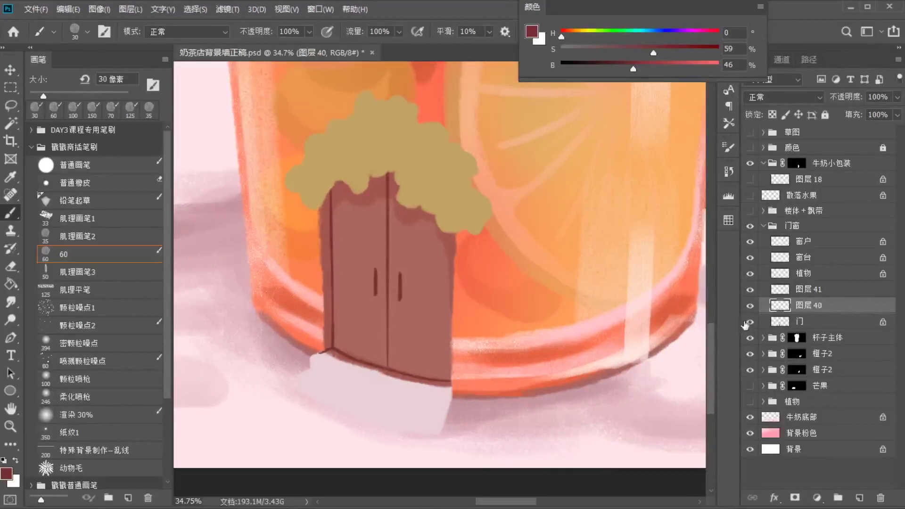
{"action": "left_click", "coordinate": [749, 323]}
{"action": "left_click", "coordinate": [749, 322]}
{"action": "left_click", "coordinate": [749, 306]}
{"action": "left_click", "coordinate": [749, 306]}
{"action": "key", "text": "e"}
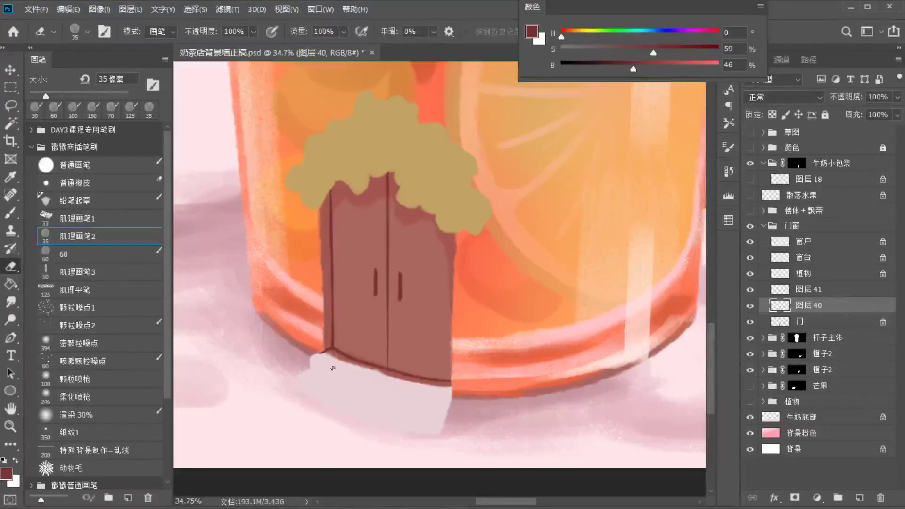
Erase the stray shading and frame line along the door's bottom edge on 图层 40 and 图层 41
{"action": "left_click_drag", "start_coordinate": [402, 380], "coordinate": [438, 385]}
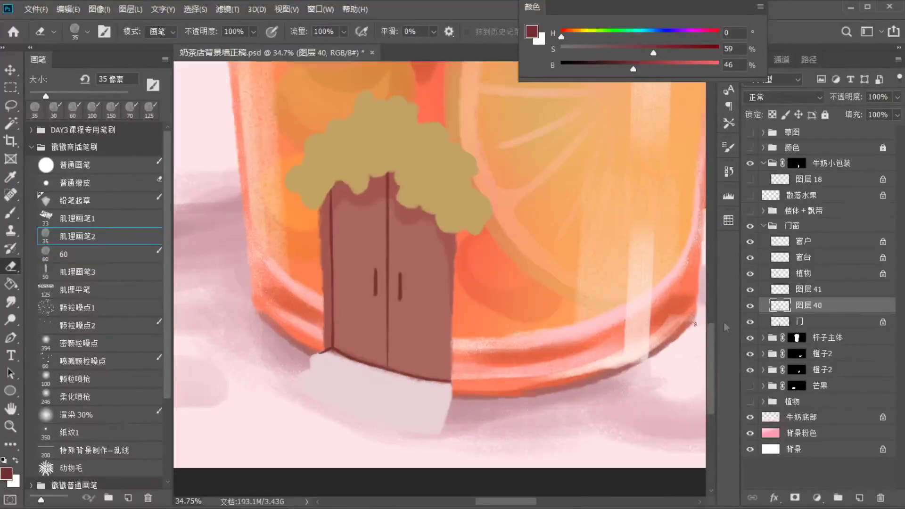
{"action": "key", "text": "alt+bracketright"}
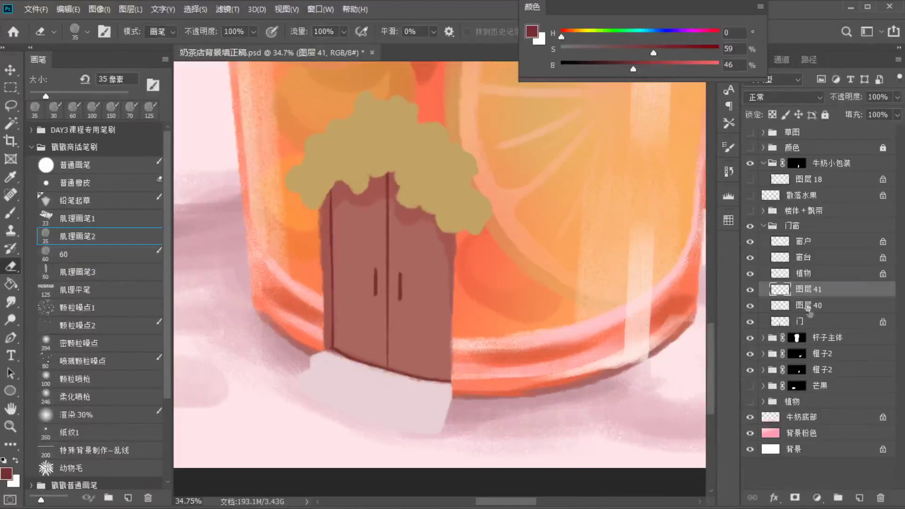
Paint the upper step's riser in darker greyish pink (H 347, S 10, B 74) with brush 60 at 30 px on a new layer above 门
{"action": "key", "text": "alt+bracketleft"}
{"action": "key", "text": "alt+bracketleft"}
{"action": "key", "text": "b"}
{"action": "left_click", "coordinate": [430, 402], "text": "alt"}
{"action": "left_click_drag", "start_coordinate": [450, 387], "coordinate": [444, 404]}
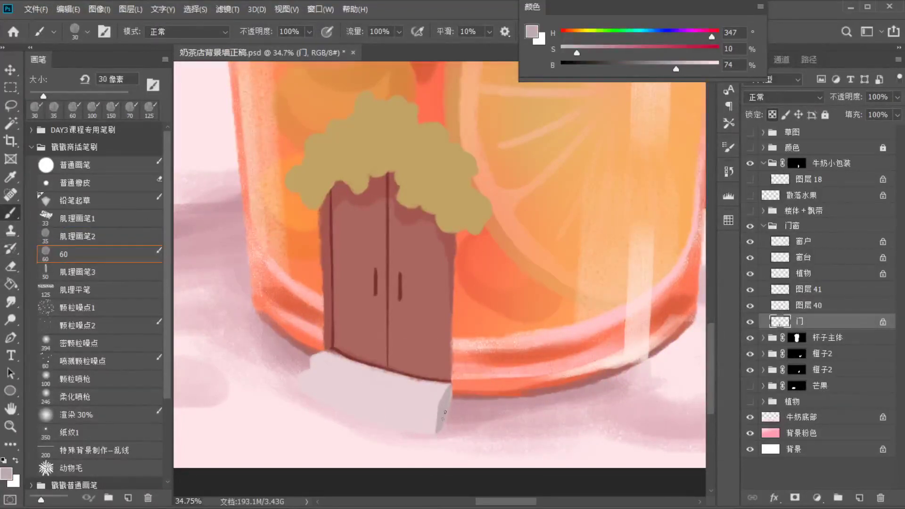
{"action": "left_click", "coordinate": [859, 497]}
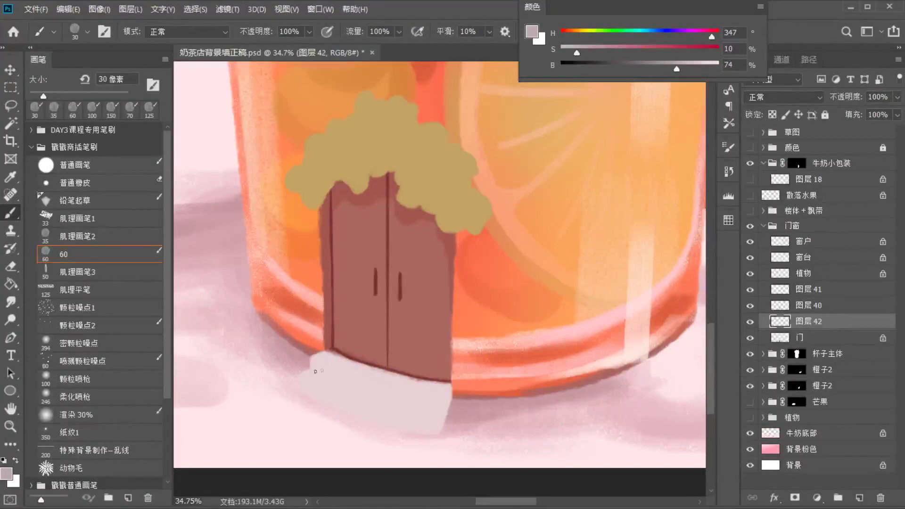
{"action": "key", "text": "r"}
{"action": "mouse_move", "coordinate": [309, 367]}
{"action": "left_mouse_down"}
{"action": "mouse_move", "coordinate": [439, 274]}
{"action": "mouse_move", "coordinate": [303, 217]}
{"action": "mouse_move", "coordinate": [316, 326]}
{"action": "left_mouse_up"}
{"action": "left_click_drag", "start_coordinate": [316, 265], "coordinate": [333, 334]}
{"action": "mouse_move", "coordinate": [308, 221]}
{"action": "left_mouse_down"}
{"action": "mouse_move", "coordinate": [309, 282]}
{"action": "mouse_move", "coordinate": [331, 337]}
{"action": "left_mouse_up"}
Tidy the upper riser's edge on 图层 42 and paint the lower step's riser in the same greyish pink
{"action": "left_click", "coordinate": [19, 268]}
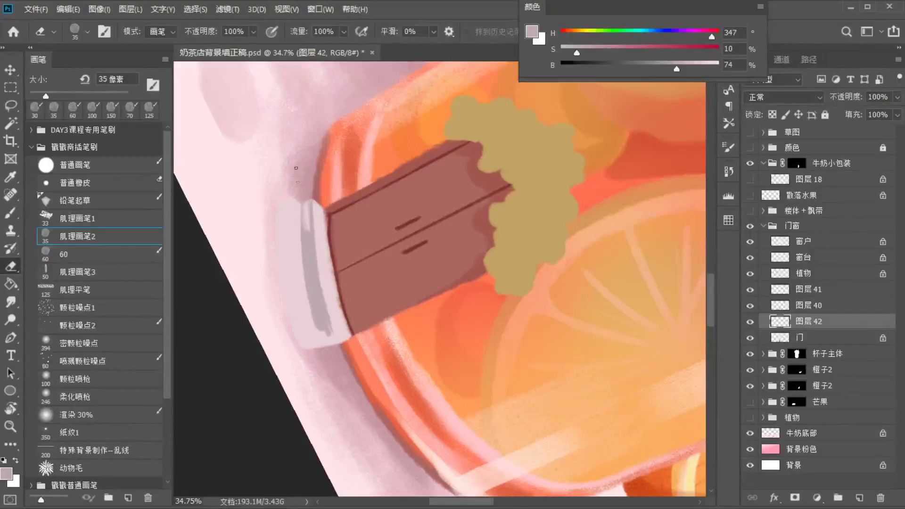
{"action": "left_click", "coordinate": [820, 306]}
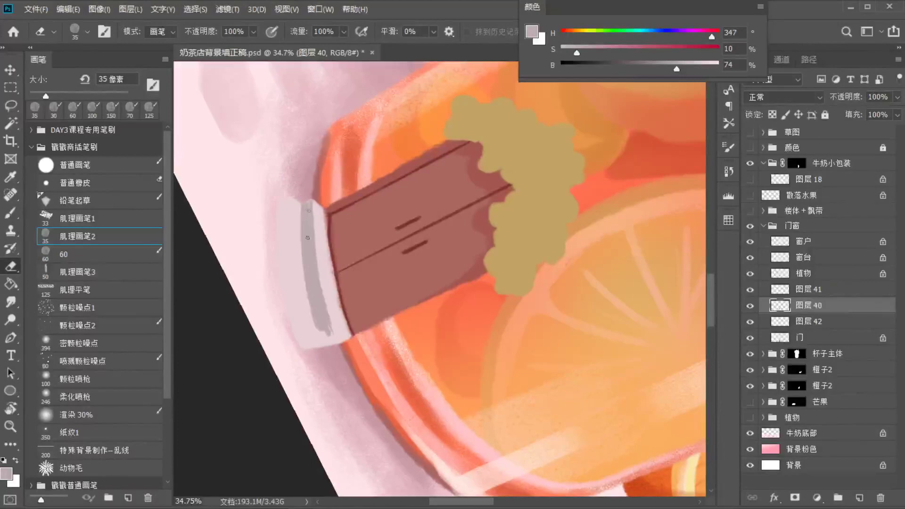
{"action": "left_click", "coordinate": [808, 321]}
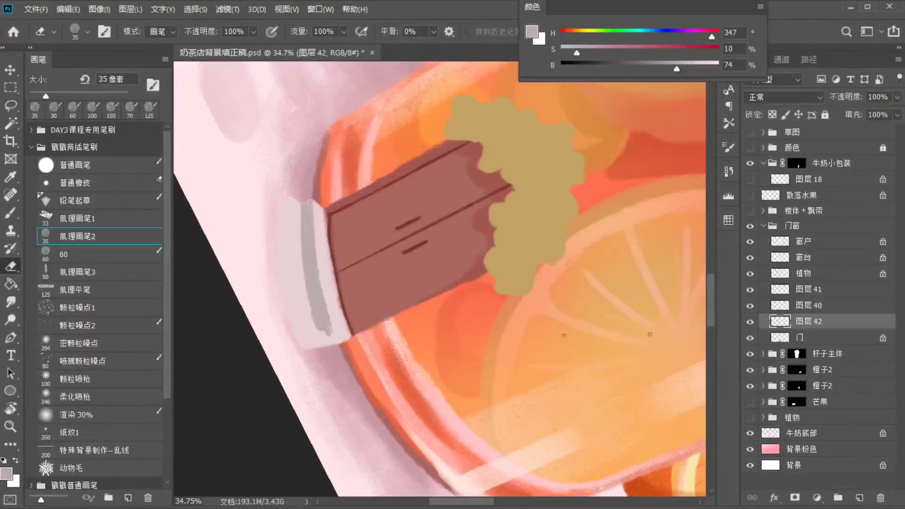
{"action": "key", "text": "b"}
{"action": "mouse_move", "coordinate": [286, 228]}
{"action": "left_mouse_down"}
{"action": "mouse_move", "coordinate": [285, 292]}
{"action": "mouse_move", "coordinate": [287, 246]}
{"action": "left_mouse_up"}
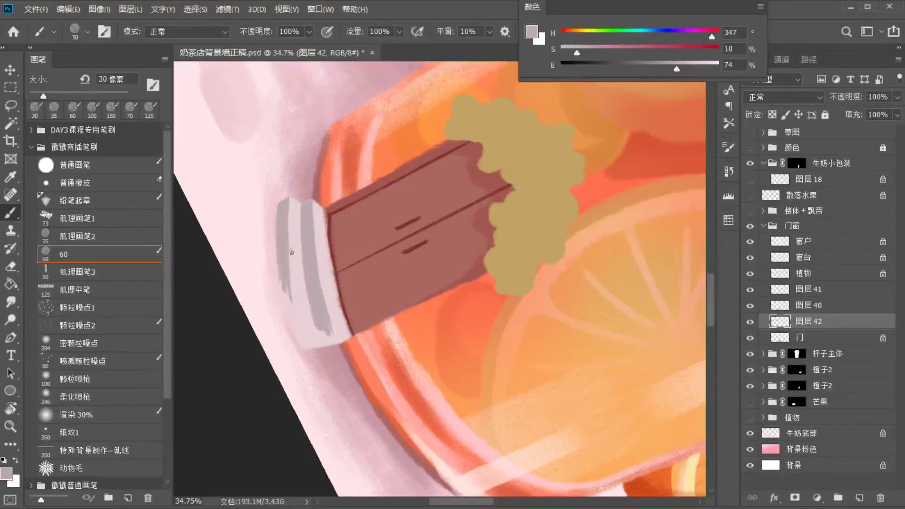
{"action": "left_click_drag", "start_coordinate": [292, 293], "coordinate": [288, 311]}
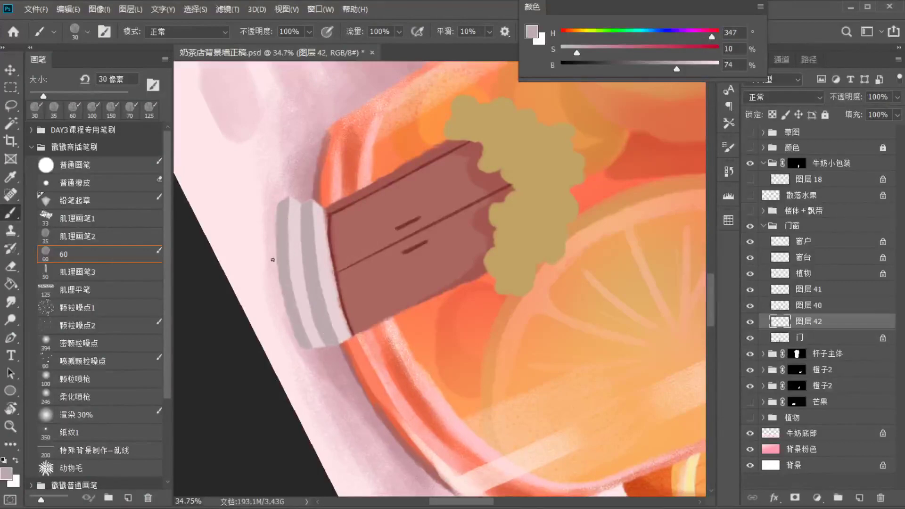
{"action": "key", "text": "Escape"}
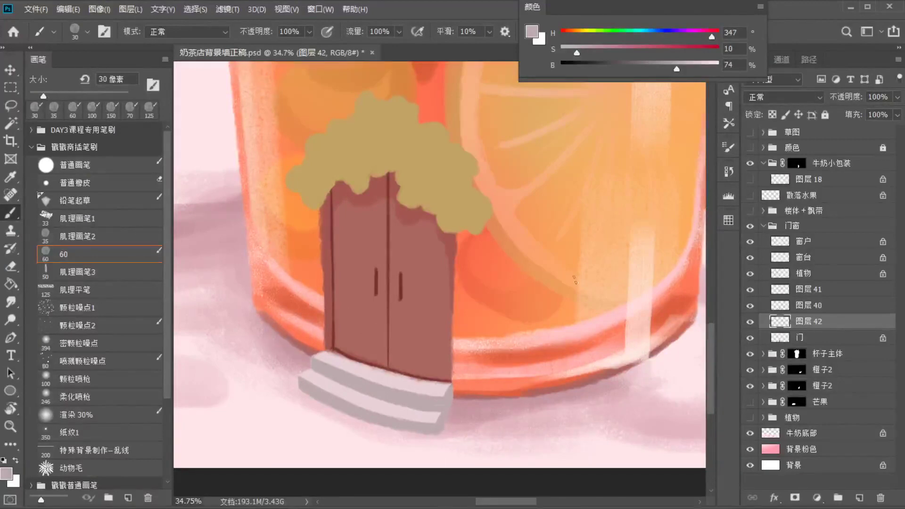
Paint the side face at the right end of the steps in the same greyish pink and shape its lower corner on 图层 42
{"action": "left_click", "coordinate": [812, 343]}
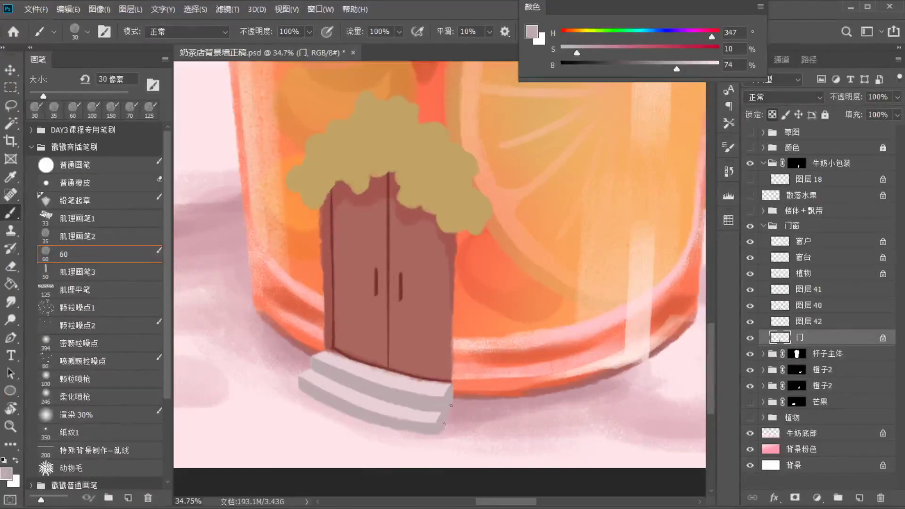
{"action": "scroll", "coordinate": [468, 409], "scroll_direction": "up", "scroll_amount": 3}
{"action": "scroll", "coordinate": [468, 410], "scroll_direction": "down", "scroll_amount": 4}
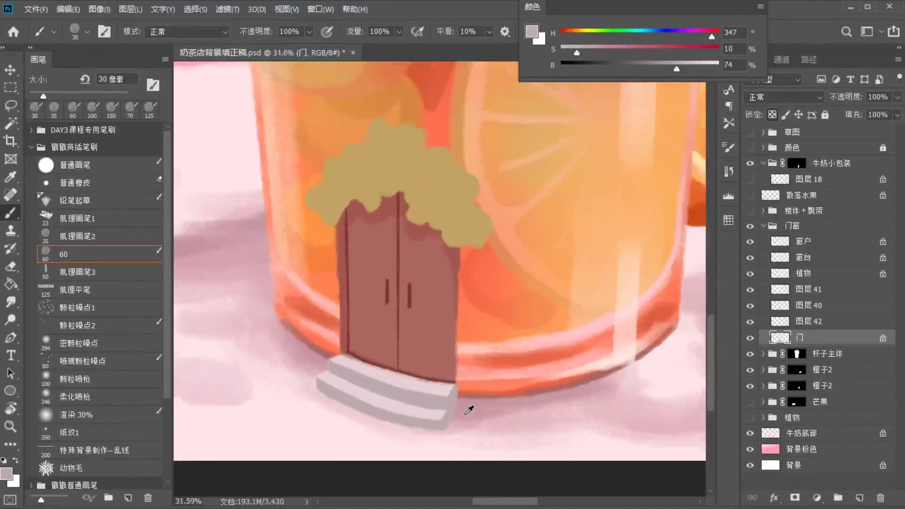
{"action": "scroll", "coordinate": [468, 410], "scroll_direction": "up", "scroll_amount": 3}
{"action": "scroll", "coordinate": [465, 409], "scroll_direction": "down", "scroll_amount": 2}
{"action": "left_click", "coordinate": [802, 273], "text": "shift"}
{"action": "left_click_drag", "start_coordinate": [460, 366], "coordinate": [460, 358]}
{"action": "left_click", "coordinate": [459, 359], "text": "ctrl"}
{"action": "scroll", "coordinate": [459, 363], "scroll_direction": "up", "scroll_amount": 4, "text": "alt"}
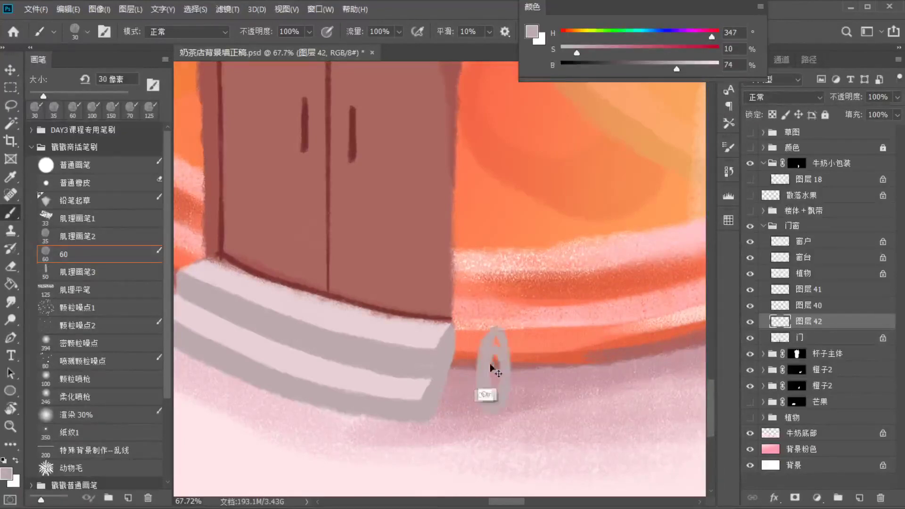
{"action": "mouse_move", "coordinate": [426, 415]}
{"action": "left_mouse_down"}
{"action": "mouse_move", "coordinate": [357, 411]}
{"action": "mouse_move", "coordinate": [419, 426]}
{"action": "left_mouse_up"}
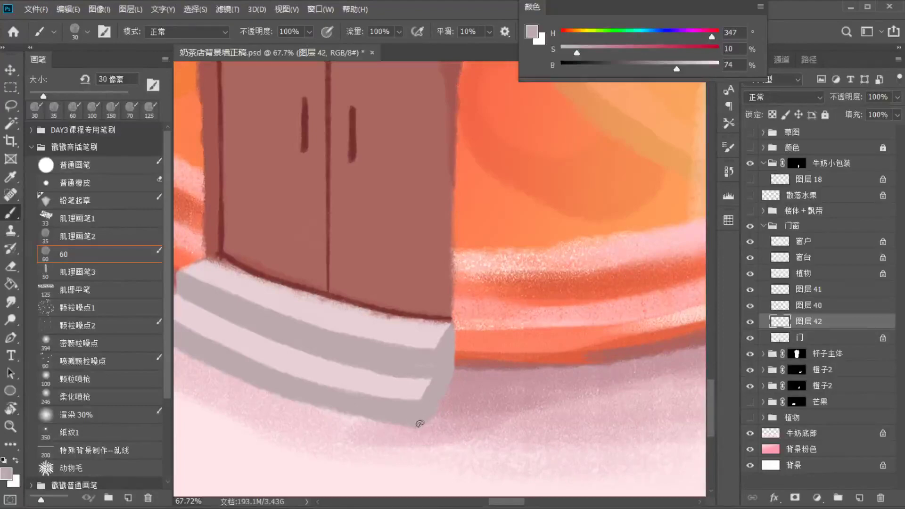
Save the document and group the door layers 图层 41, 图层 40, 图层 42 and 门
{"action": "scroll", "coordinate": [414, 361], "scroll_direction": "down", "scroll_amount": 5}
{"action": "left_click_drag", "start_coordinate": [422, 283], "coordinate": [422, 327]}
{"action": "scroll", "coordinate": [425, 321], "scroll_direction": "down", "scroll_amount": 6}
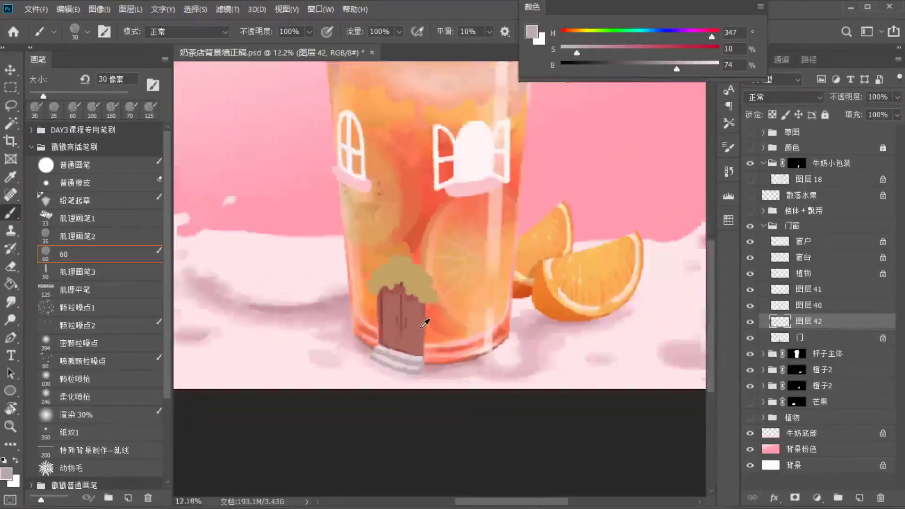
{"action": "left_click_drag", "start_coordinate": [425, 287], "coordinate": [423, 321]}
{"action": "key", "text": "ctrl+s"}
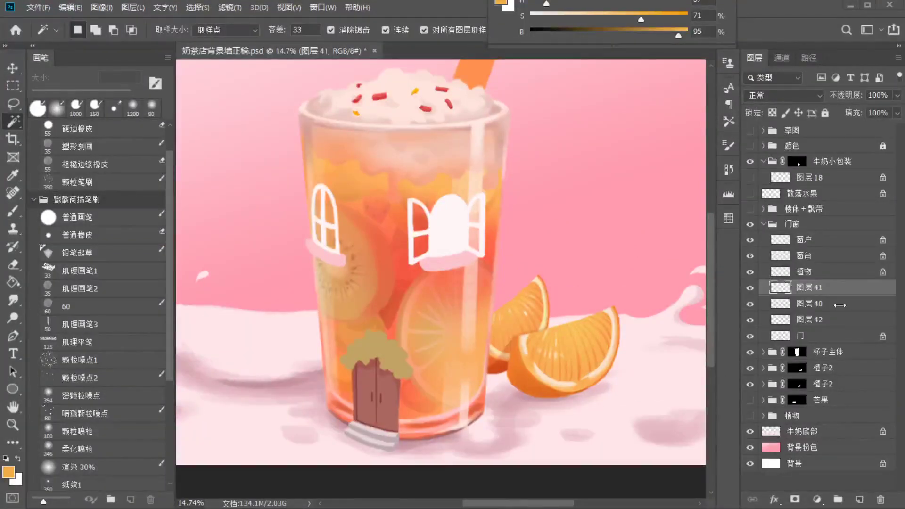
{"action": "left_click", "coordinate": [814, 335], "text": "shift"}
{"action": "key", "text": "ctrl+g"}
{"action": "left_click", "coordinate": [749, 287]}
{"action": "scroll", "coordinate": [377, 394], "scroll_direction": "up", "scroll_amount": 3}
{"action": "left_click_drag", "start_coordinate": [397, 476], "coordinate": [394, 409]}
Speckle the lower part of the door with darker red-brown (H 4, S 51, B 64) on the 门 layer using brush 颗粒噪点1 at 175 px
{"action": "left_click", "coordinate": [17, 216]}
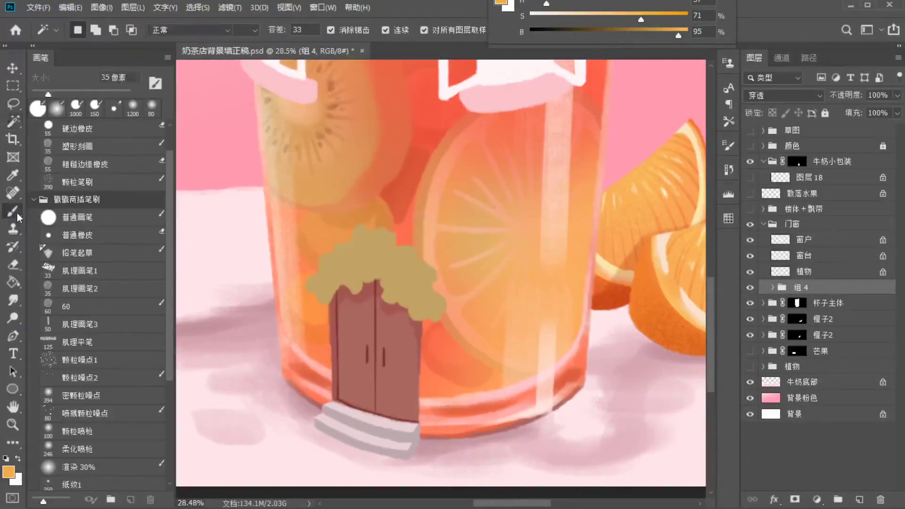
{"action": "left_click", "coordinate": [771, 288]}
{"action": "left_click", "coordinate": [818, 335]}
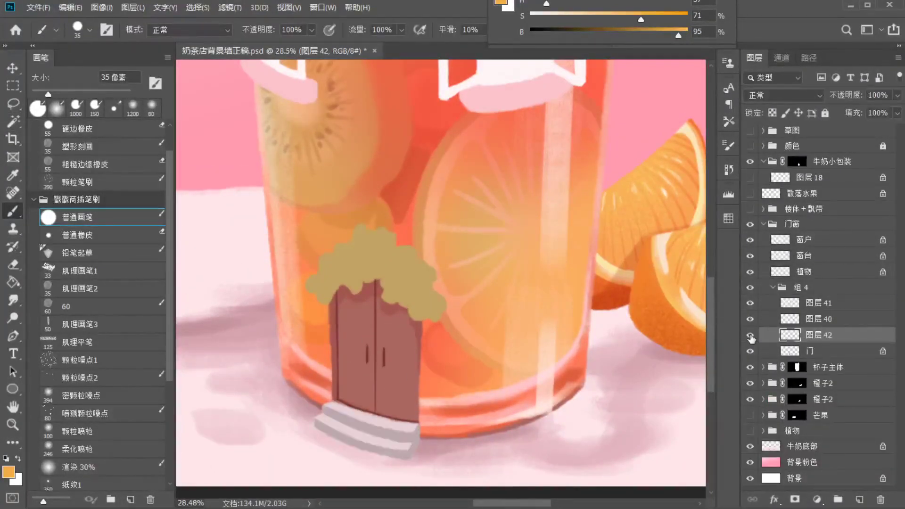
{"action": "left_click", "coordinate": [94, 360]}
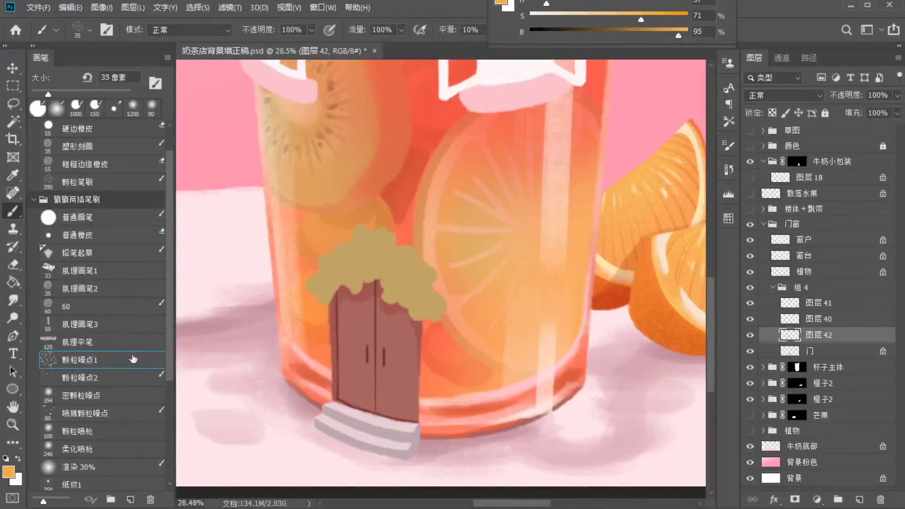
{"action": "key", "text": "bracketright"}
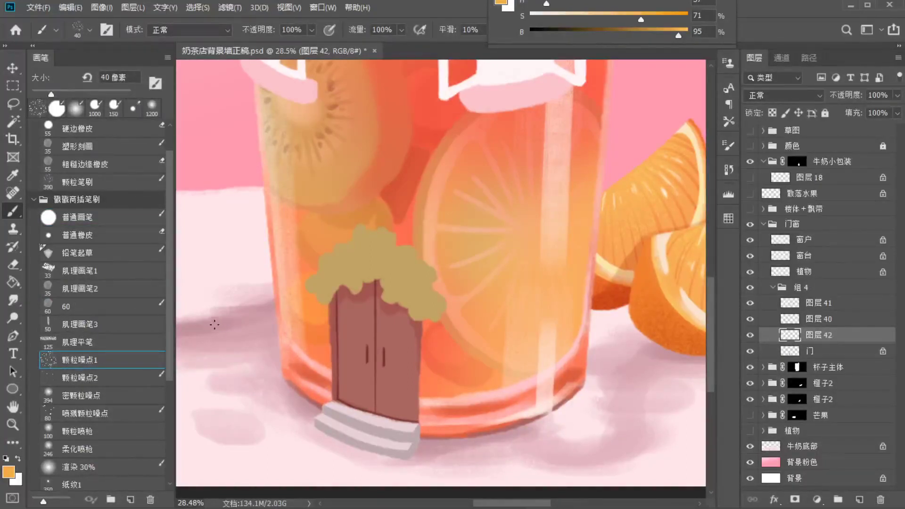
{"action": "key", "text": "bracketright"}
{"action": "key", "text": "bracketright"}
{"action": "key", "text": "bracketright"}
{"action": "key", "text": "bracketright"}
{"action": "key", "text": "bracketright"}
{"action": "key", "text": "bracketright"}
{"action": "key", "text": "bracketright"}
{"action": "left_click", "coordinate": [382, 299], "text": "alt"}
{"action": "left_click", "coordinate": [808, 351]}
{"action": "key", "text": "bracketleft"}
{"action": "left_click", "coordinate": [421, 403]}
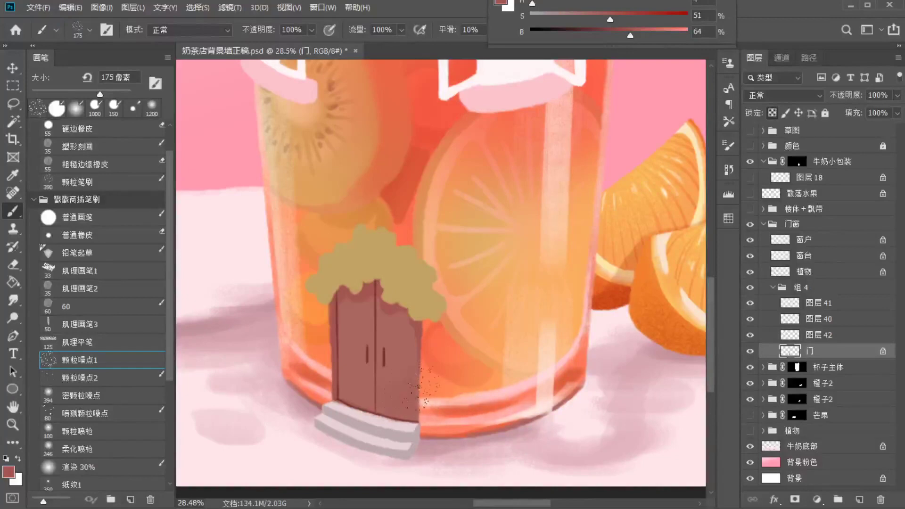
{"action": "mouse_move", "coordinate": [370, 408]}
{"action": "left_mouse_down"}
{"action": "mouse_move", "coordinate": [386, 412]}
{"action": "mouse_move", "coordinate": [363, 406]}
{"action": "left_mouse_up"}
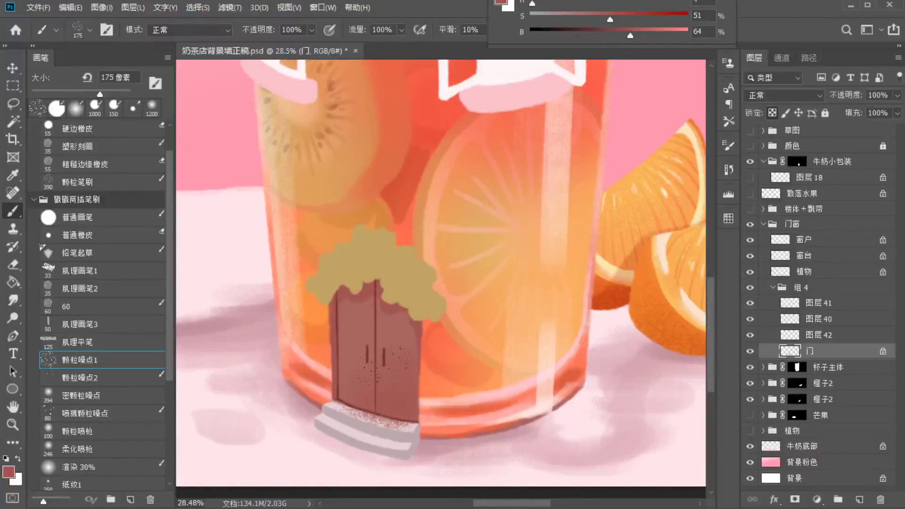
Speckle the upper middle of both door panels with light orange (H 31, S 60, B 96) sampled from the orange slice
{"action": "scroll", "coordinate": [378, 409], "scroll_direction": "up", "scroll_amount": 4}
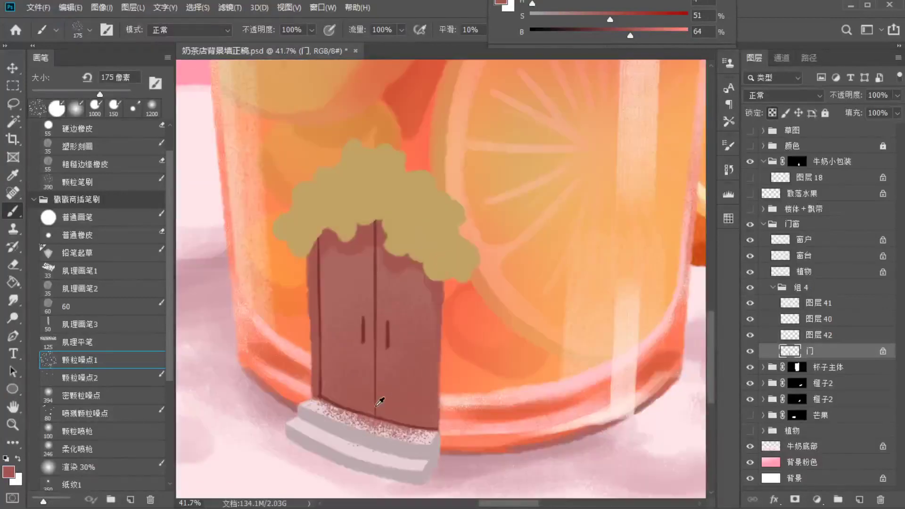
{"action": "left_click", "coordinate": [581, 215], "text": "alt"}
{"action": "left_click_drag", "start_coordinate": [354, 280], "coordinate": [341, 316]}
{"action": "key", "text": "ctrl+z"}
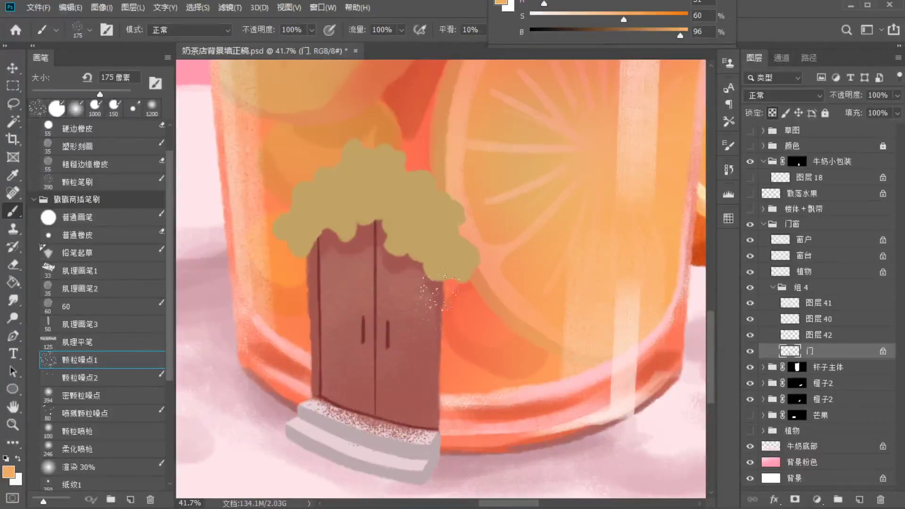
{"action": "scroll", "coordinate": [377, 349], "scroll_direction": "up", "scroll_amount": 2}
{"action": "left_click_drag", "start_coordinate": [375, 344], "coordinate": [347, 243]}
Paint over the red speckles on the steps with pale greyish pink (H 347, S 10, B 91) using brush 肌理平笔 at 125 px
{"action": "left_click", "coordinate": [277, 380], "text": "alt"}
{"action": "left_click", "coordinate": [82, 342]}
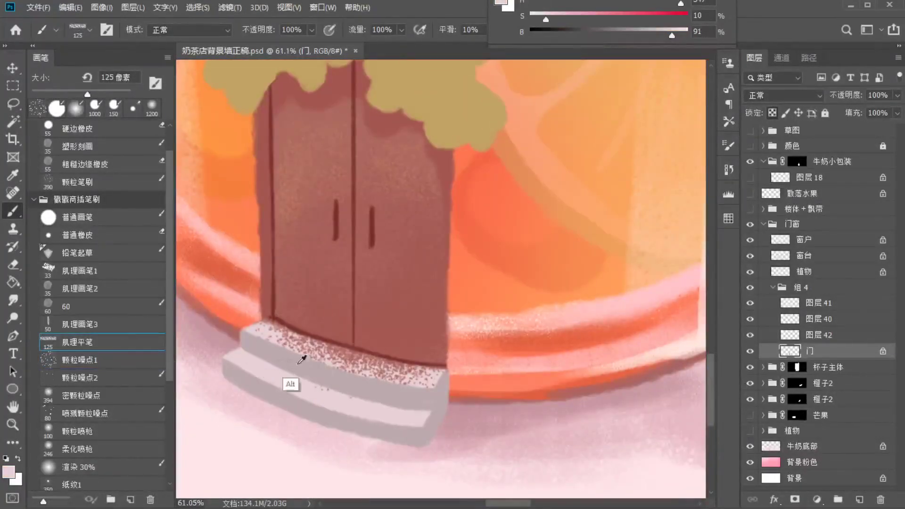
{"action": "mouse_move", "coordinate": [280, 339]}
{"action": "left_mouse_down"}
{"action": "mouse_move", "coordinate": [252, 319]}
{"action": "mouse_move", "coordinate": [374, 369]}
{"action": "mouse_move", "coordinate": [424, 374]}
{"action": "left_mouse_up"}
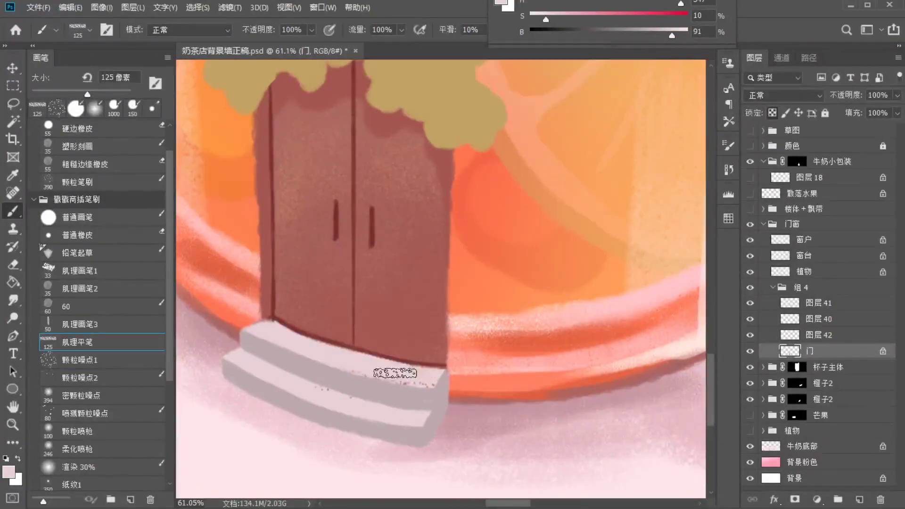
Tint the step treads with orange (S 66, B 100) sampled from the cup, at 200 px and 29% opacity
{"action": "left_click", "coordinate": [521, 319], "text": "alt"}
{"action": "key", "text": "bracketright"}
{"action": "key", "text": "bracketright"}
{"action": "key", "text": "bracketright"}
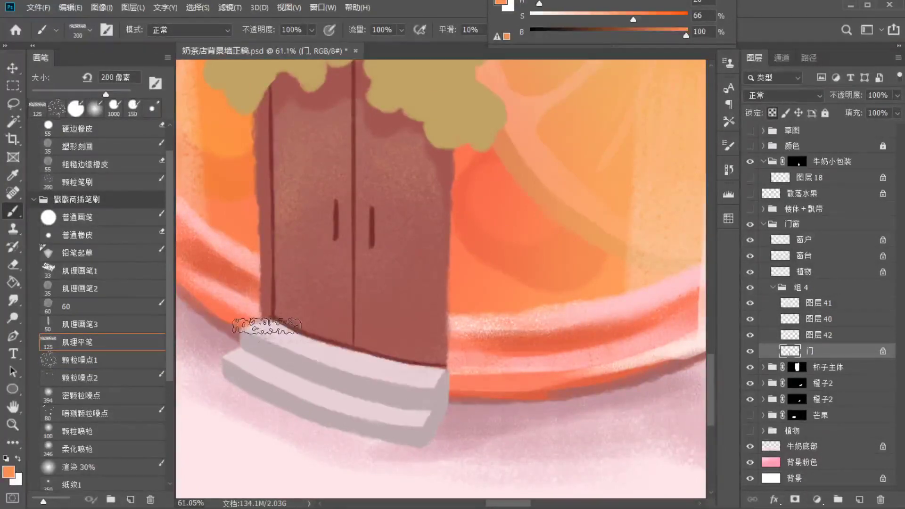
{"action": "key", "text": "2"}
{"action": "key", "text": "9"}
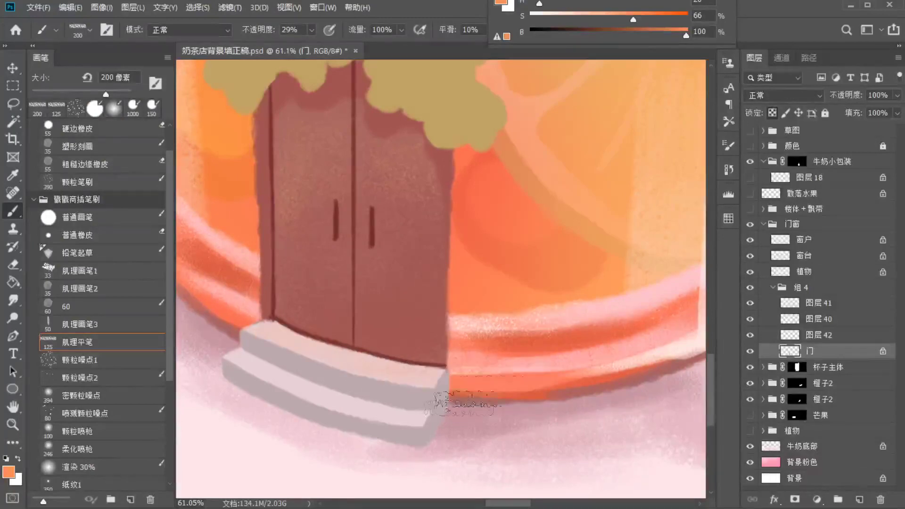
Lock the transparent pixels of 图层 42 and soften the risers with pale greyish pink (H 347, S 10, B 91)
{"action": "key", "text": "alt+bracketright"}
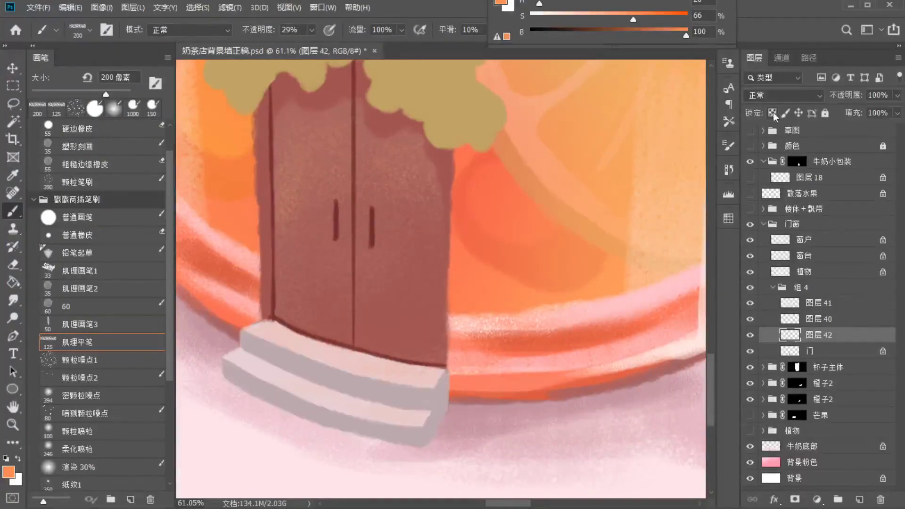
{"action": "left_click", "coordinate": [255, 348], "text": "alt"}
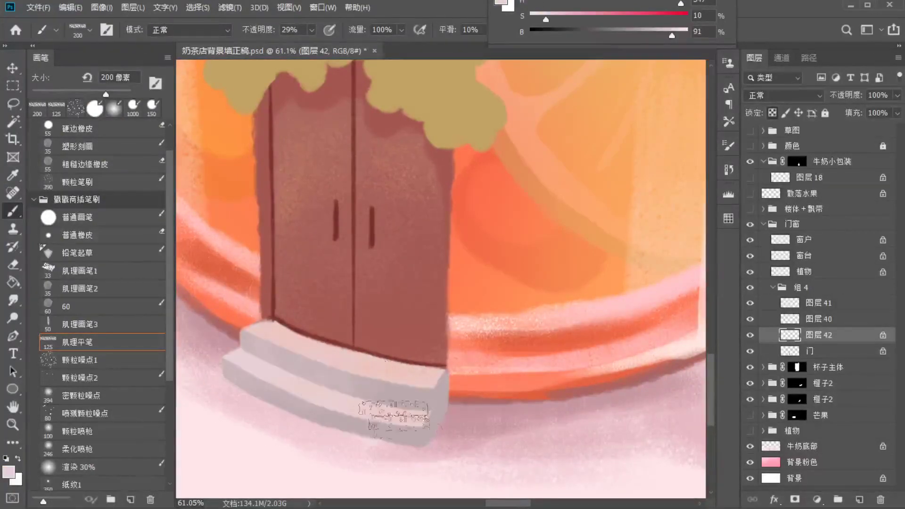
Tint the steps' side face with reds sampled from the cup's base, refining its edges at 70 px
{"action": "left_click", "coordinate": [487, 375], "text": "alt"}
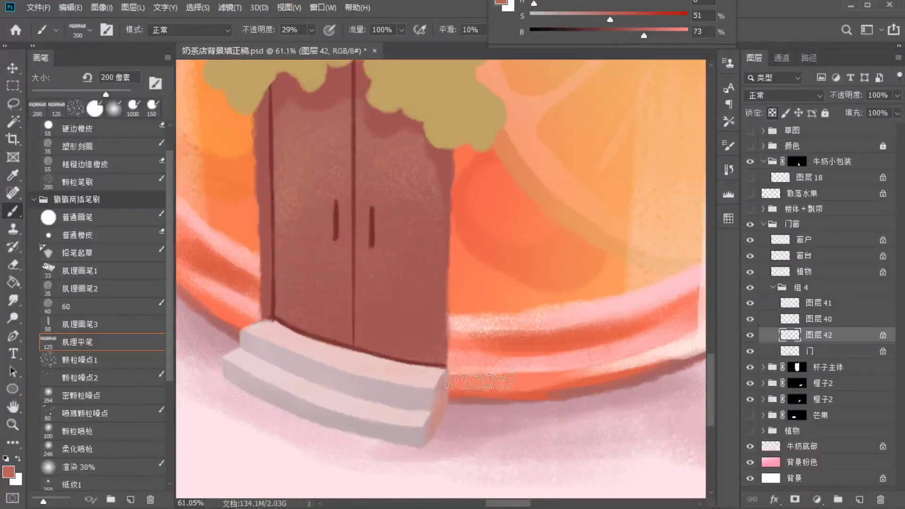
{"action": "left_click", "coordinate": [585, 380], "text": "alt"}
{"action": "key", "text": "bracketleft"}
{"action": "key", "text": "bracketleft"}
{"action": "key", "text": "bracketleft"}
{"action": "key", "text": "bracketleft"}
{"action": "key", "text": "bracketleft"}
{"action": "key", "text": "bracketleft"}
{"action": "key", "text": "bracketleft"}
{"action": "mouse_move", "coordinate": [432, 427]}
{"action": "left_mouse_down"}
{"action": "mouse_move", "coordinate": [448, 394]}
{"action": "mouse_move", "coordinate": [435, 441]}
{"action": "left_mouse_up"}
{"action": "left_click", "coordinate": [416, 434], "text": "alt"}
{"action": "mouse_move", "coordinate": [450, 398]}
{"action": "left_mouse_down"}
{"action": "mouse_move", "coordinate": [452, 380]}
{"action": "mouse_move", "coordinate": [447, 398]}
{"action": "left_mouse_up"}
{"action": "left_click", "coordinate": [442, 406], "text": "alt"}
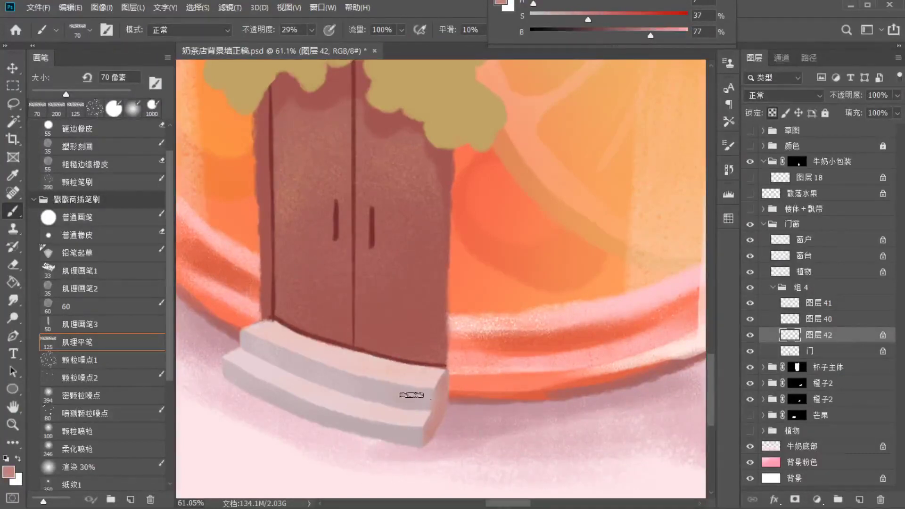
Shade the steps' risers at 200 px with sampled greyish pink (S 10, B 78) and the cup base's orange-red (S 56), darkened to B 45
{"action": "left_click", "coordinate": [250, 406], "text": "alt"}
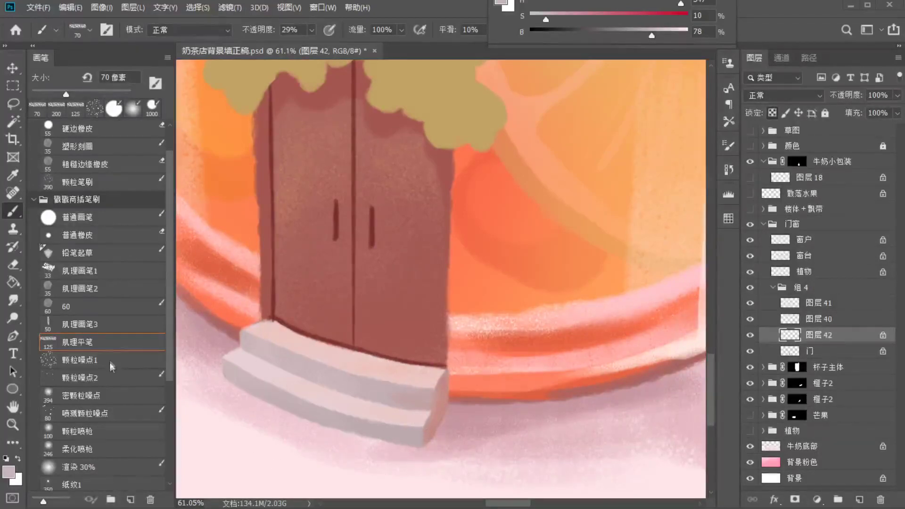
{"action": "key", "text": "]"}
{"action": "key", "text": "]"}
{"action": "key", "text": "]"}
{"action": "key", "text": "]"}
{"action": "key", "text": "]"}
{"action": "key", "text": "]"}
{"action": "key", "text": "]"}
{"action": "left_click", "coordinate": [457, 392], "text": "alt"}
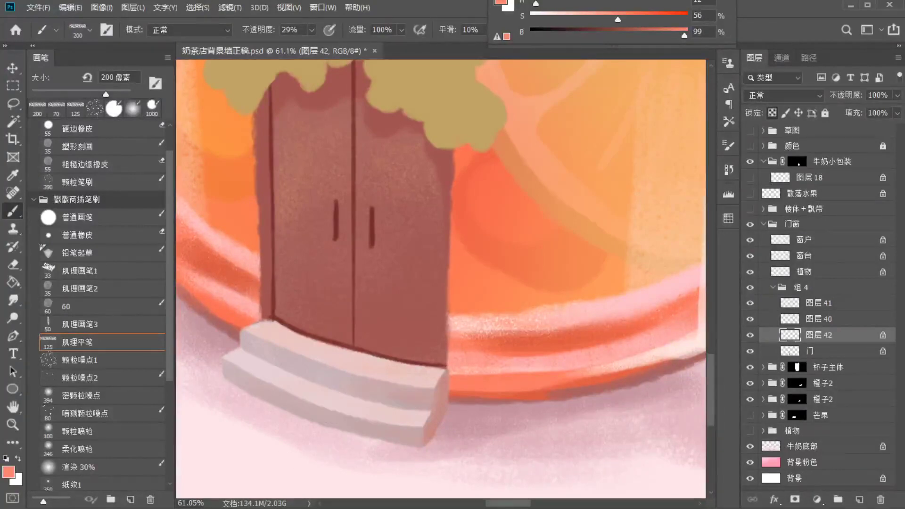
{"action": "left_click_drag", "start_coordinate": [623, 35], "coordinate": [600, 35]}
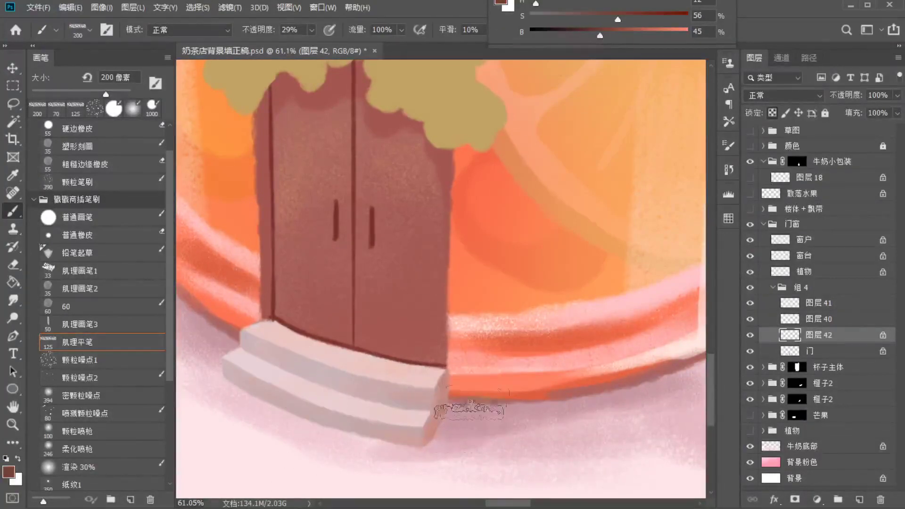
Darken the door shadow on 图层 40 with a Hue/Saturation adjustment, setting lightness to -14
{"action": "left_click_drag", "start_coordinate": [439, 283], "coordinate": [462, 357]}
{"action": "left_click", "coordinate": [819, 319]}
{"action": "left_click", "coordinate": [750, 320]}
{"action": "left_click", "coordinate": [749, 318]}
{"action": "key", "text": "ctrl+u"}
{"action": "left_click_drag", "start_coordinate": [739, 313], "coordinate": [731, 318]}
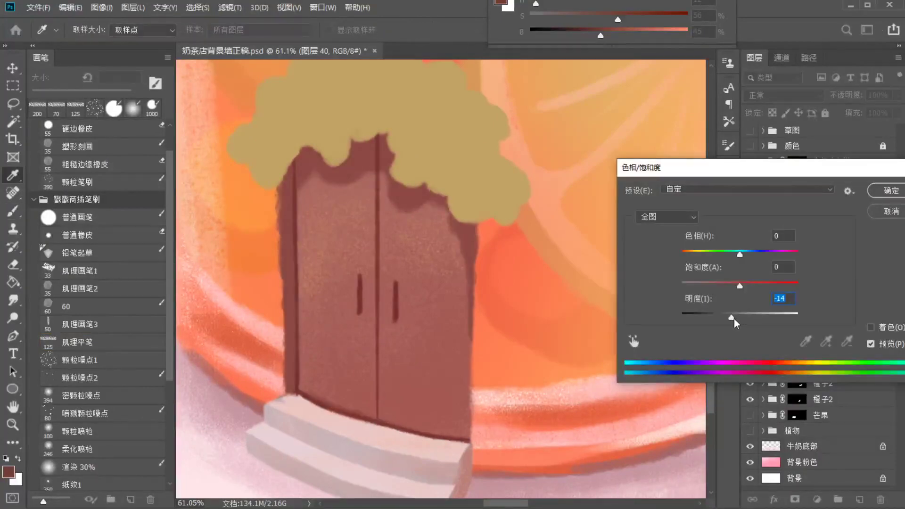
{"action": "left_click", "coordinate": [890, 190]}
Lock the transparent pixels of 图层 41 and soften the door's outlines with reds sampled from the door, such as S 45, B 69
{"action": "left_click", "coordinate": [814, 303]}
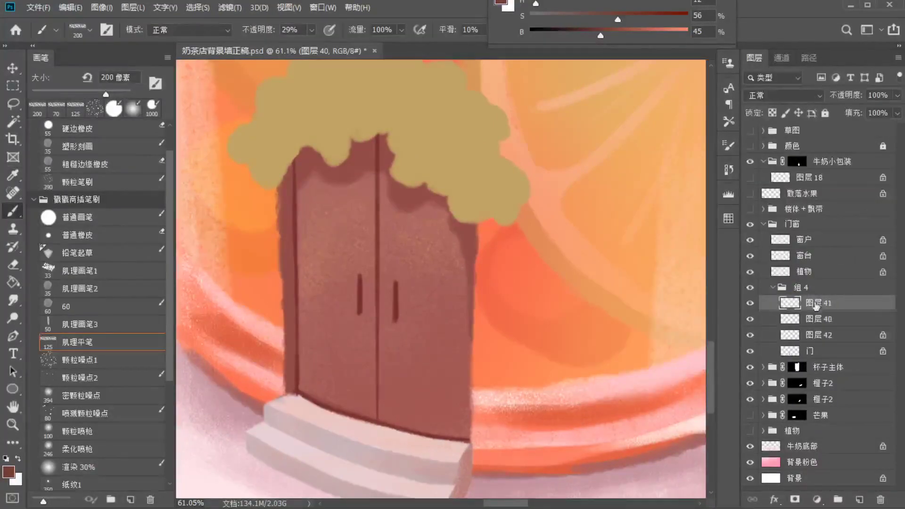
{"action": "left_click", "coordinate": [308, 193], "text": "alt"}
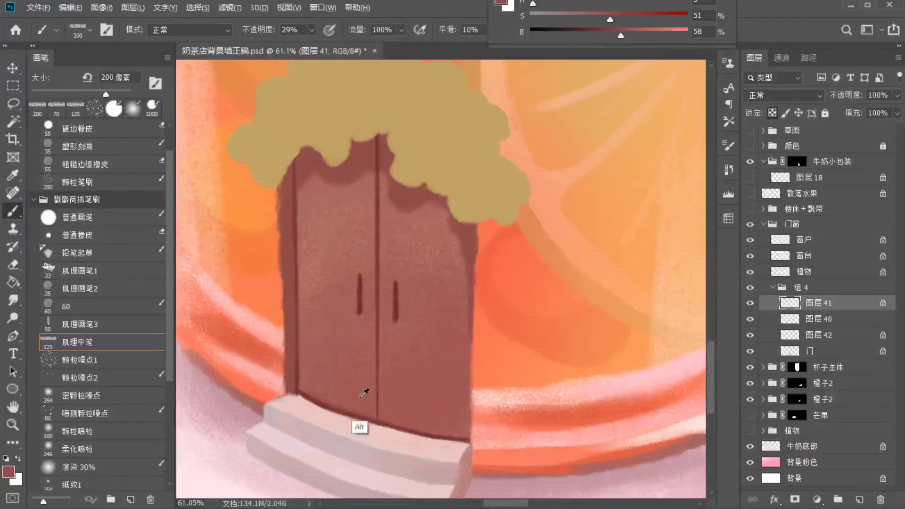
{"action": "left_click", "coordinate": [377, 182], "text": "alt"}
{"action": "left_click", "coordinate": [372, 186], "text": "alt"}
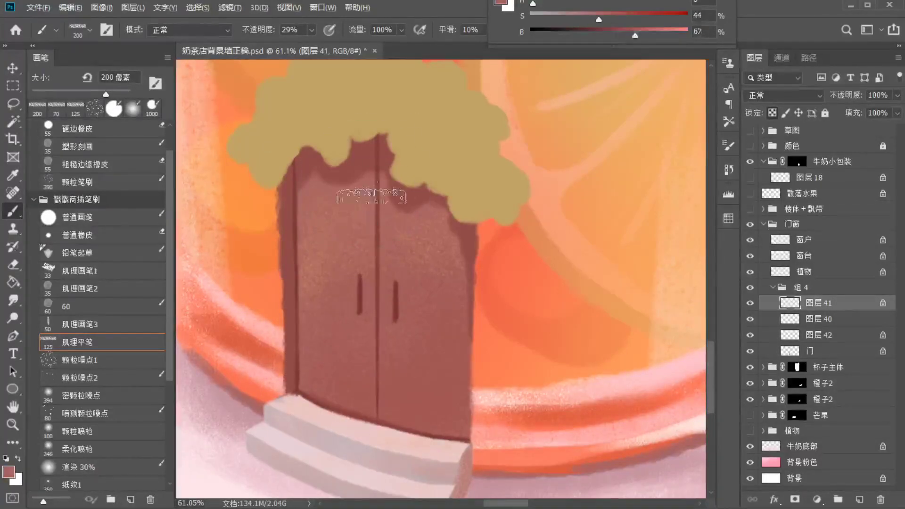
{"action": "left_click", "coordinate": [306, 220], "text": "alt"}
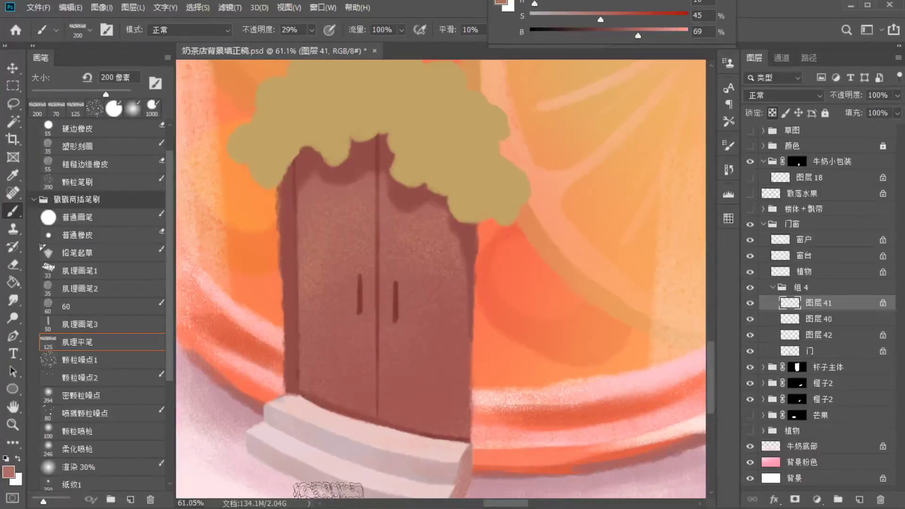
Unlock the 高光 layer's transparent pixels and paint a thin peach (S 39, B 95) highlight along the door's outer edge using brush 60 at 60 px
{"action": "left_click", "coordinate": [583, 91], "text": "alt"}
{"action": "left_click", "coordinate": [584, 90], "text": "alt"}
{"action": "left_click", "coordinate": [80, 307]}
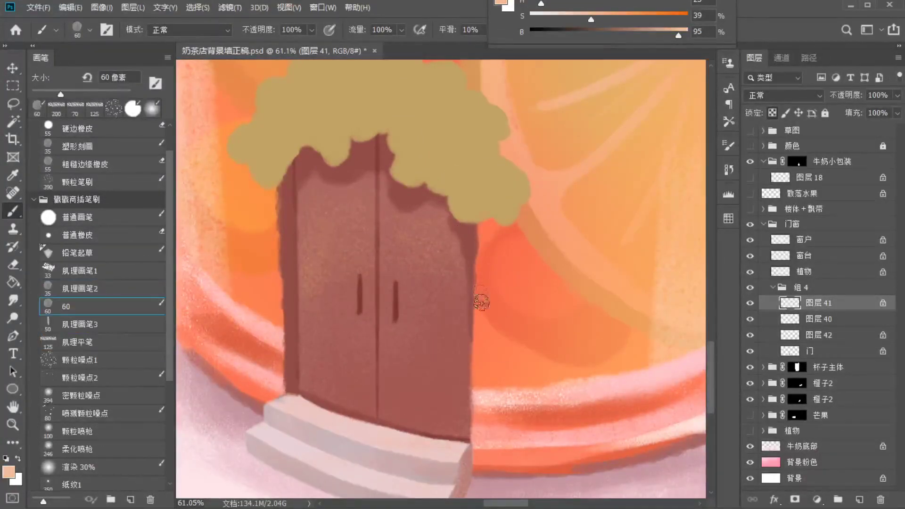
{"action": "left_click", "coordinate": [830, 355]}
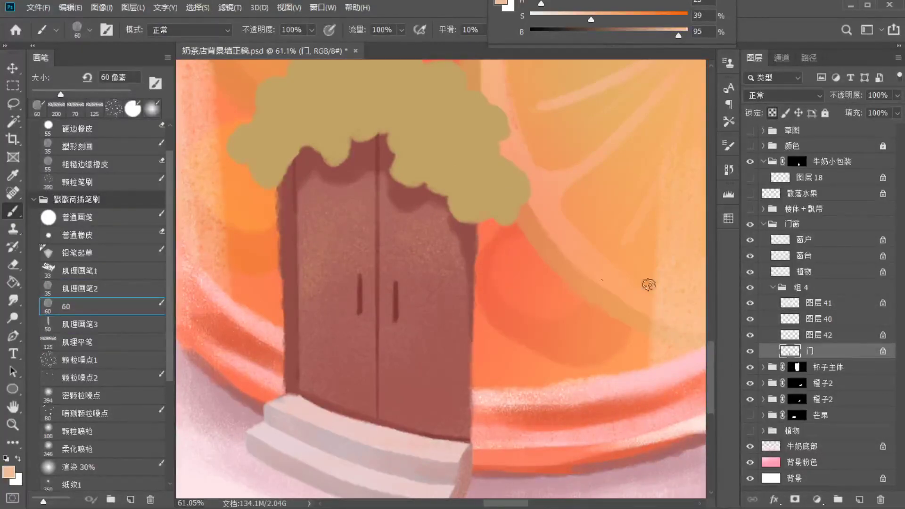
{"action": "left_click", "coordinate": [763, 367]}
{"action": "left_click", "coordinate": [807, 383]}
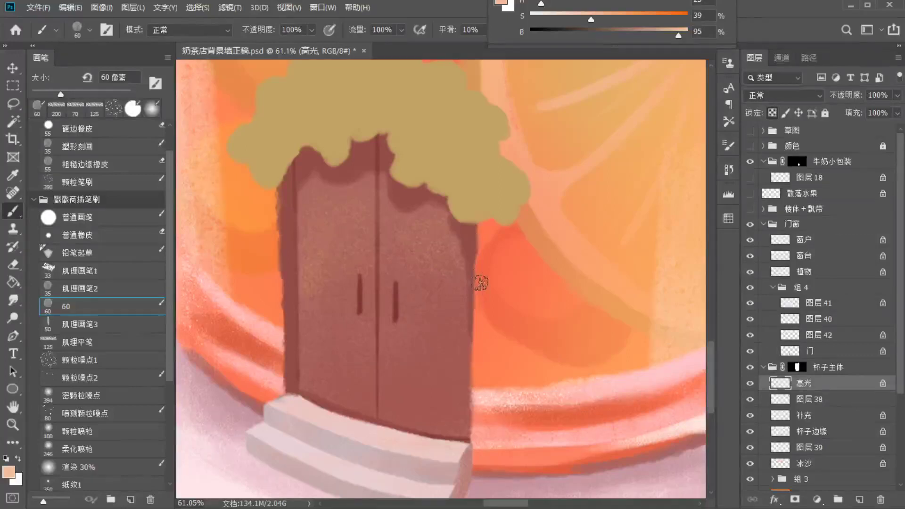
{"action": "left_click_drag", "start_coordinate": [478, 233], "coordinate": [475, 367]}
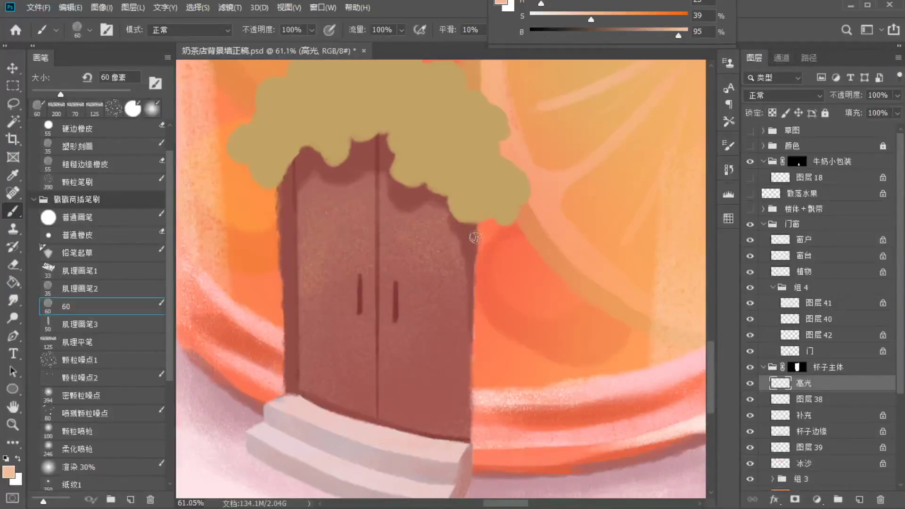
Clean up the highlight along the door's outer edge on the 高光 layer with a 70 px eraser
{"action": "key", "text": "e"}
{"action": "key", "text": "bracketleft"}
{"action": "key", "text": "bracketleft"}
{"action": "key", "text": "bracketleft"}
{"action": "key", "text": "bracketleft"}
{"action": "key", "text": "bracketleft"}
{"action": "key", "text": "bracketleft"}
{"action": "key", "text": "bracketleft"}
{"action": "key", "text": "bracketleft"}
{"action": "key", "text": "bracketleft"}
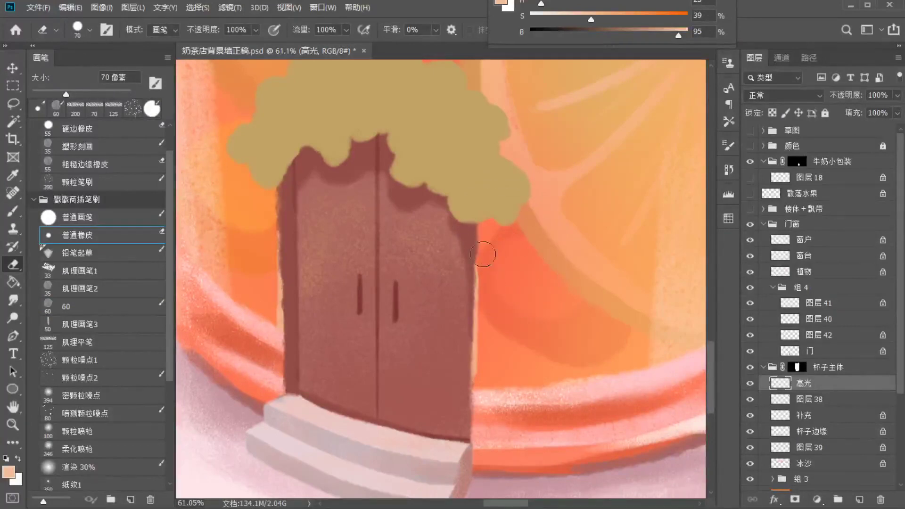
Darken the front steps on 图层 42 with Hue/Saturation at lightness -16 and slightly raised saturation
{"action": "scroll", "coordinate": [431, 357], "scroll_direction": "down", "scroll_amount": 12}
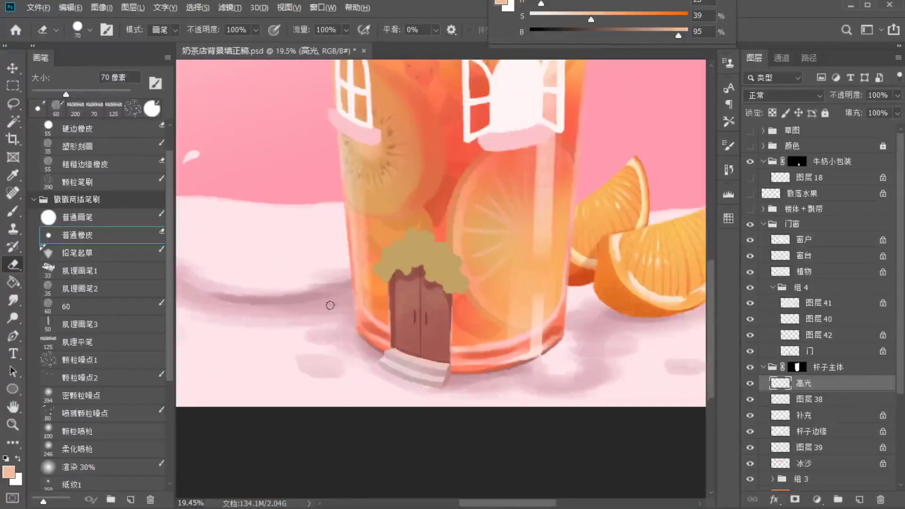
{"action": "scroll", "coordinate": [372, 285], "scroll_direction": "up", "scroll_amount": 3}
{"action": "left_click", "coordinate": [830, 334]}
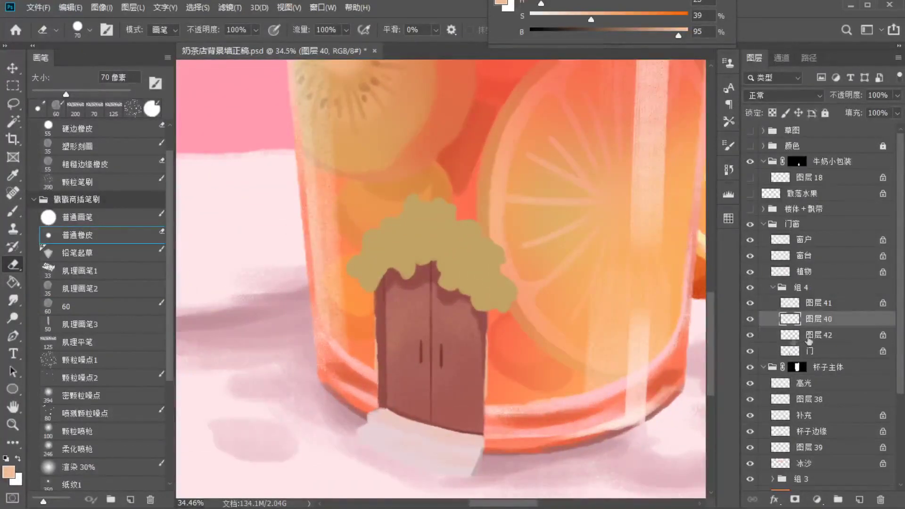
{"action": "key", "text": "ctrl+u"}
{"action": "key", "text": "Escape"}
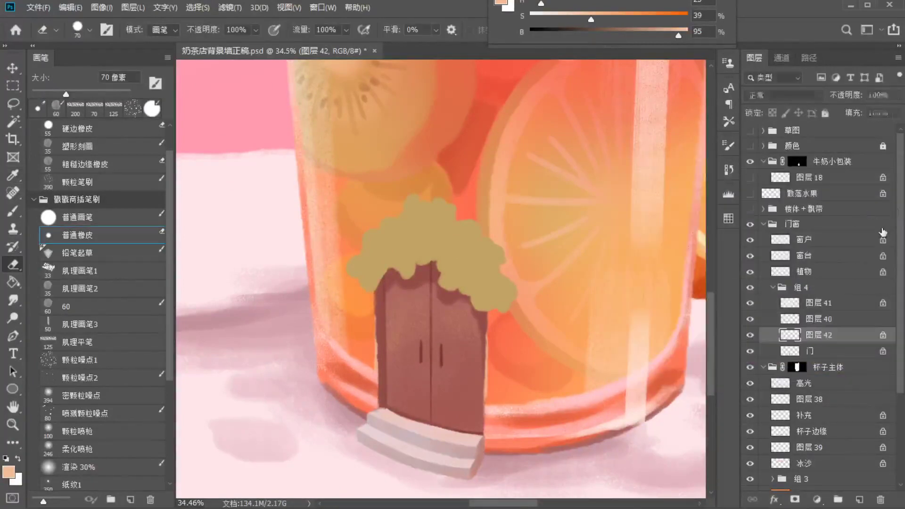
{"action": "key", "text": "ctrl+u"}
{"action": "left_click_drag", "start_coordinate": [739, 318], "coordinate": [732, 320]}
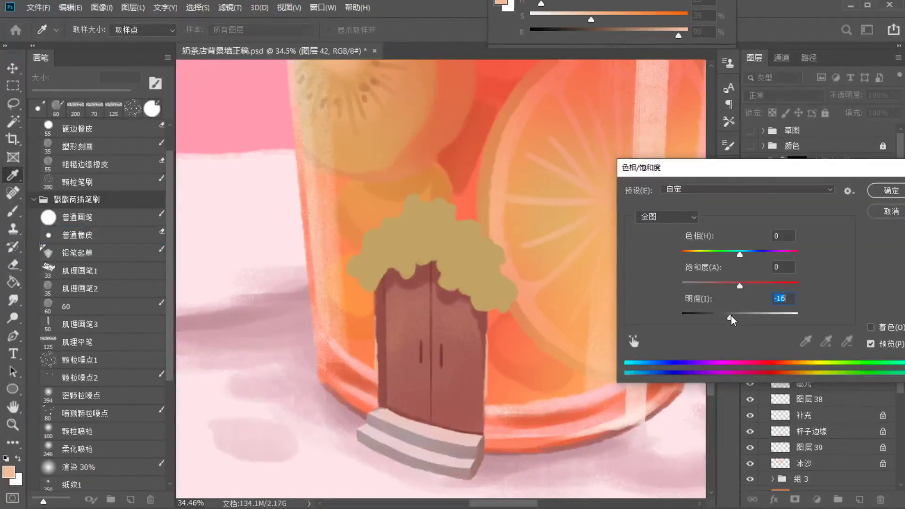
{"action": "left_click_drag", "start_coordinate": [739, 286], "coordinate": [747, 286]}
{"action": "key", "text": "Return"}
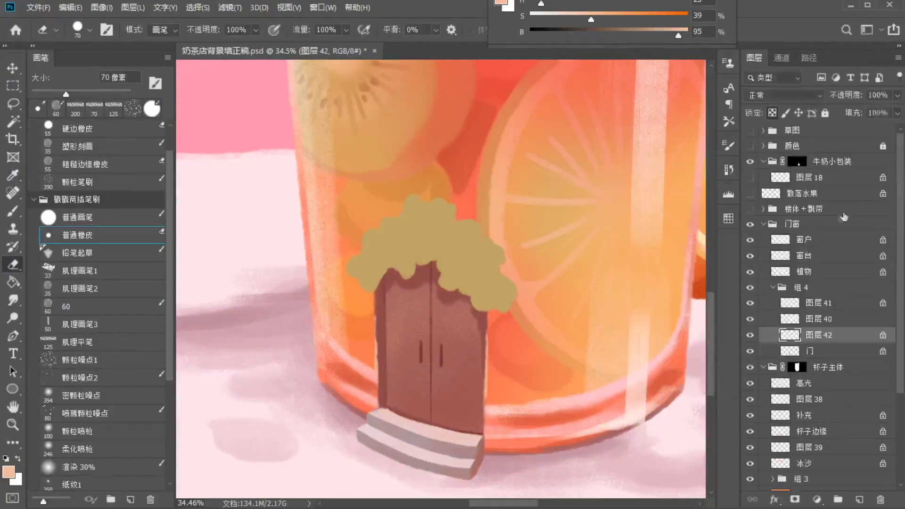
Rename the group 组 4 to 门 and move the 植物 layer into it at the top
{"action": "left_click", "coordinate": [801, 289]}
{"action": "double_click", "coordinate": [809, 352]}
{"action": "key", "text": "ctrl+c"}
{"action": "double_click", "coordinate": [801, 288]}
{"action": "key", "text": "ctrl+v"}
{"action": "left_click", "coordinate": [808, 274]}
{"action": "left_click", "coordinate": [773, 288]}
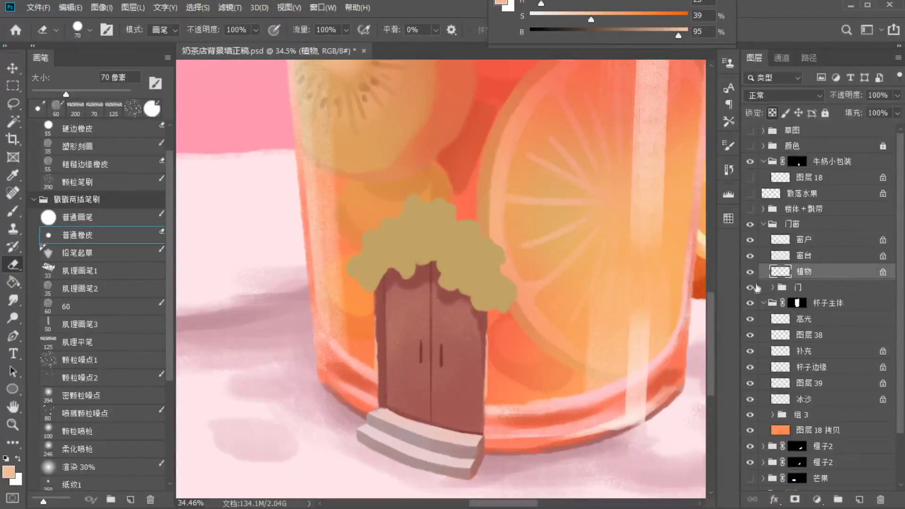
{"action": "left_click_drag", "start_coordinate": [808, 292], "coordinate": [809, 289]}
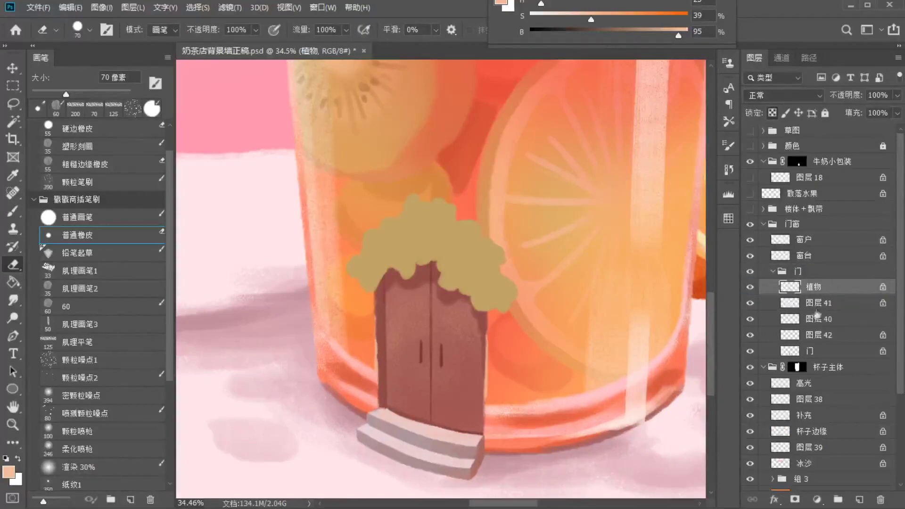
Consult the cup-house illustration in the reference document 奶茶参考-恢复的.psd
{"action": "scroll", "coordinate": [449, 326], "scroll_direction": "up", "scroll_amount": 5}
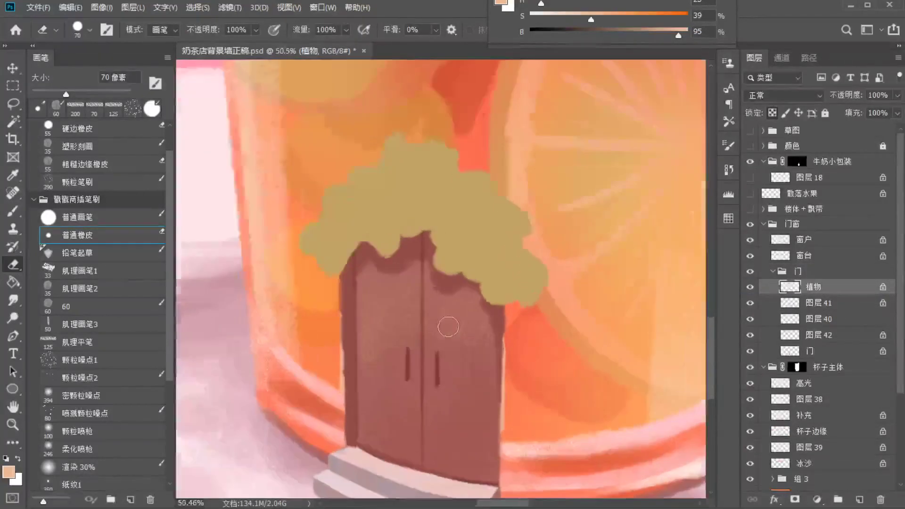
{"action": "left_click_drag", "start_coordinate": [448, 327], "coordinate": [404, 276]}
{"action": "scroll", "coordinate": [390, 298], "scroll_direction": "up", "scroll_amount": 1}
{"action": "left_click_drag", "start_coordinate": [2, 90], "coordinate": [183, 87]}
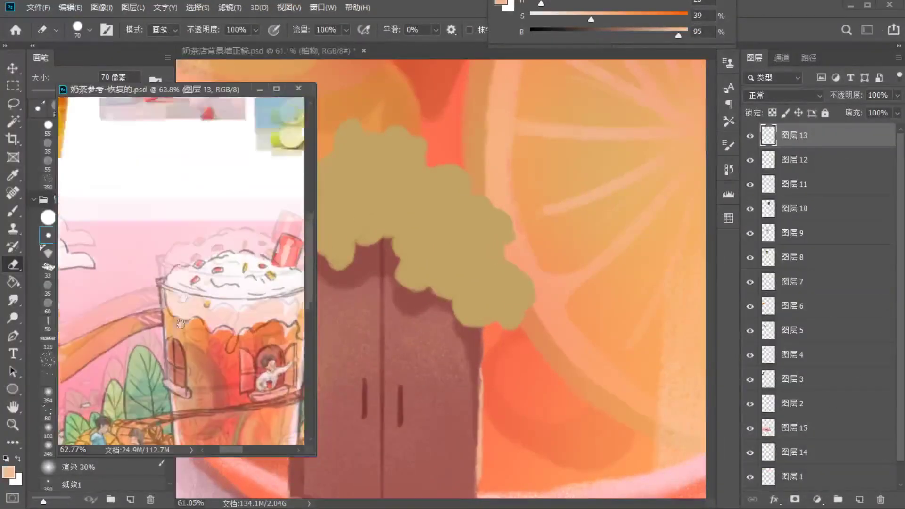
{"action": "scroll", "coordinate": [188, 263], "scroll_direction": "down", "scroll_amount": 3}
{"action": "scroll", "coordinate": [188, 264], "scroll_direction": "up", "scroll_amount": 4}
{"action": "left_click_drag", "start_coordinate": [239, 226], "coordinate": [232, 250]}
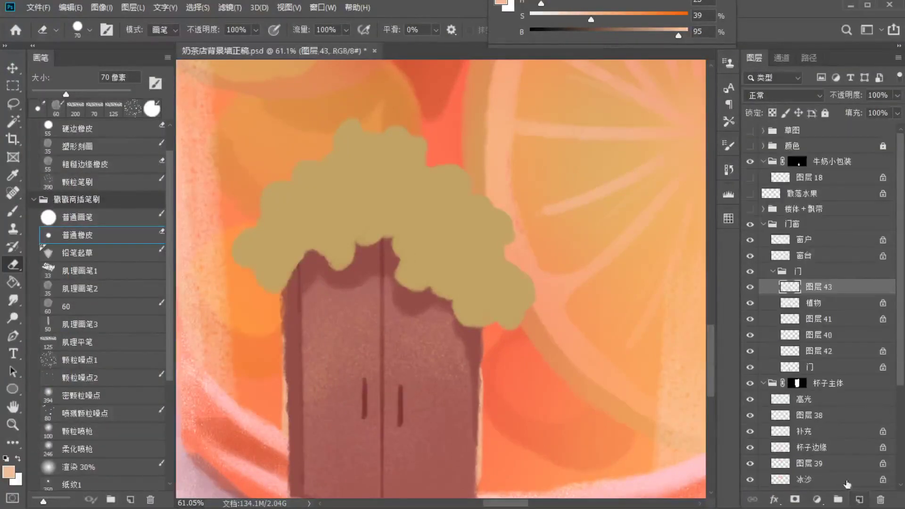
Paint four cream five-petal flowers across the bush on a new layer, then merge in a duplicate to solidify them
{"action": "key", "text": "b"}
{"action": "left_click", "coordinate": [551, 4]}
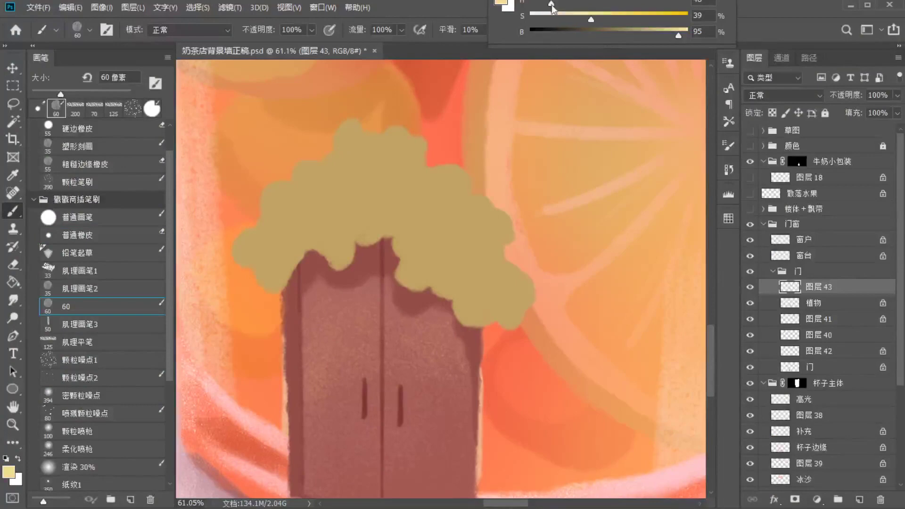
{"action": "left_click", "coordinate": [555, 20]}
{"action": "mouse_move", "coordinate": [331, 182]}
{"action": "left_mouse_down"}
{"action": "mouse_move", "coordinate": [317, 194]}
{"action": "mouse_move", "coordinate": [348, 192]}
{"action": "mouse_move", "coordinate": [335, 212]}
{"action": "left_mouse_up"}
{"action": "mouse_move", "coordinate": [281, 234]}
{"action": "left_mouse_down"}
{"action": "mouse_move", "coordinate": [277, 220]}
{"action": "mouse_move", "coordinate": [269, 228]}
{"action": "mouse_move", "coordinate": [281, 245]}
{"action": "mouse_move", "coordinate": [296, 236]}
{"action": "left_mouse_up"}
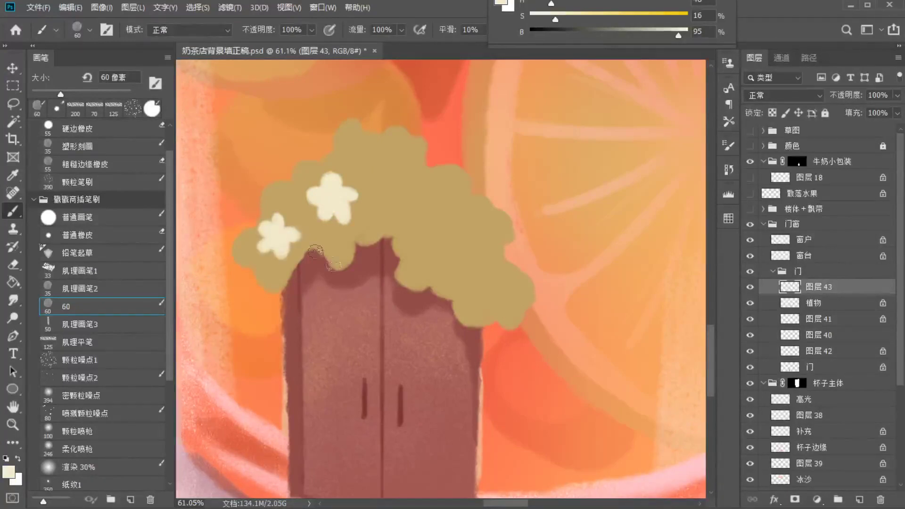
{"action": "mouse_move", "coordinate": [430, 228]}
{"action": "left_mouse_down"}
{"action": "mouse_move", "coordinate": [446, 208]}
{"action": "mouse_move", "coordinate": [429, 229]}
{"action": "mouse_move", "coordinate": [455, 226]}
{"action": "left_mouse_up"}
{"action": "mouse_move", "coordinate": [473, 283]}
{"action": "left_mouse_down"}
{"action": "mouse_move", "coordinate": [477, 273]}
{"action": "mouse_move", "coordinate": [483, 290]}
{"action": "mouse_move", "coordinate": [491, 283]}
{"action": "mouse_move", "coordinate": [482, 293]}
{"action": "left_mouse_up"}
{"action": "key", "text": "ctrl+j"}
{"action": "key", "text": "ctrl+e"}
Shade the flower centres in peach (saturation 46%, brightness 90%) with the 颗粒噪点1 brush, masked by the flower layer's selection
{"action": "left_click", "coordinate": [335, 162], "text": "alt"}
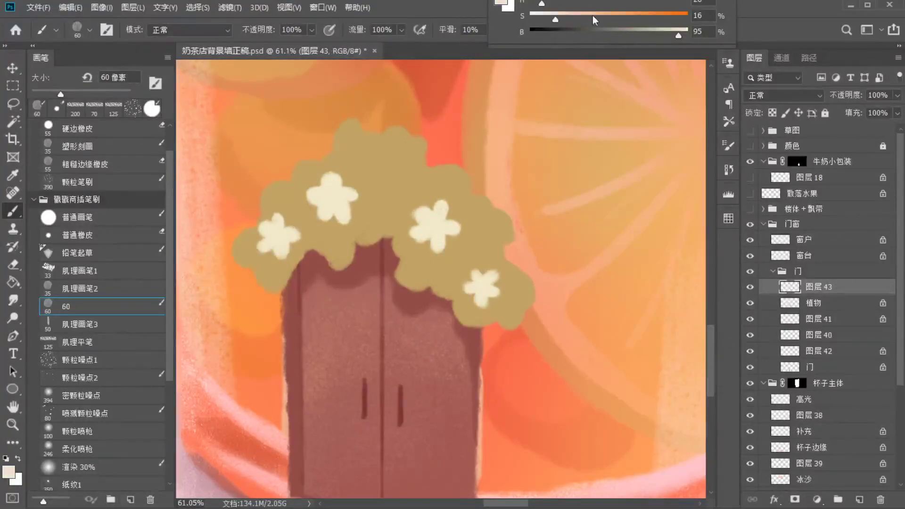
{"action": "left_click", "coordinate": [89, 361]}
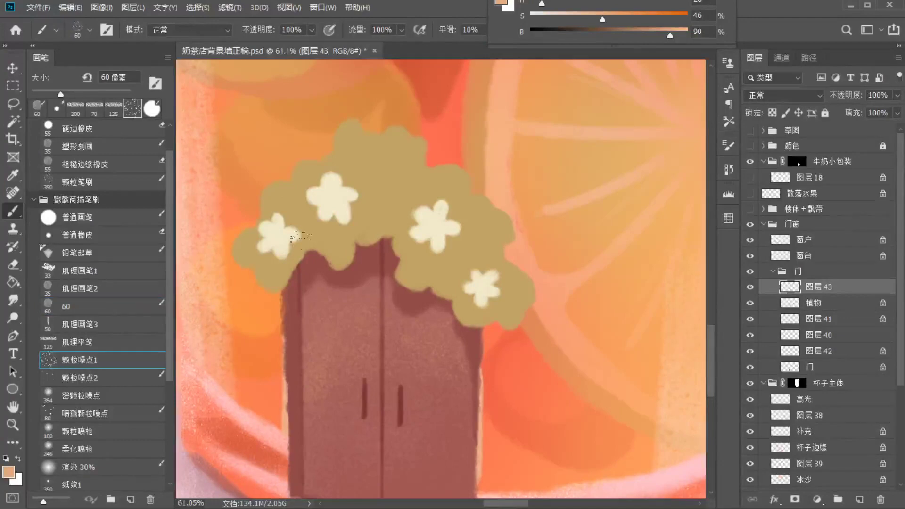
{"action": "left_click_drag", "start_coordinate": [283, 232], "coordinate": [272, 232]}
{"action": "left_click", "coordinate": [790, 287], "text": "ctrl"}
{"action": "left_click_drag", "start_coordinate": [335, 195], "coordinate": [347, 194]}
{"action": "left_click_drag", "start_coordinate": [437, 222], "coordinate": [433, 227]}
{"action": "left_click_drag", "start_coordinate": [483, 282], "coordinate": [481, 287]}
Paint yellow centres on the four flowers with the 60 brush at 50 px, using a paler yellow at 73% saturation last, and deselect
{"action": "left_click", "coordinate": [66, 306]}
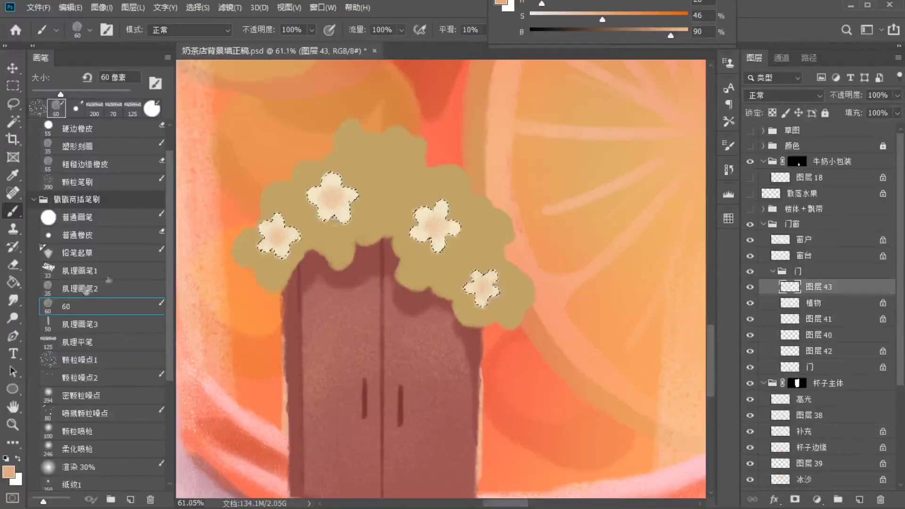
{"action": "left_click_drag", "start_coordinate": [541, 4], "coordinate": [551, 5]}
{"action": "mouse_move", "coordinate": [602, 19]}
{"action": "left_mouse_down"}
{"action": "mouse_move", "coordinate": [688, 20]}
{"action": "mouse_move", "coordinate": [673, 20]}
{"action": "mouse_move", "coordinate": [680, 36]}
{"action": "left_mouse_up"}
{"action": "left_click_drag", "start_coordinate": [329, 196], "coordinate": [333, 200]}
{"action": "left_click_drag", "start_coordinate": [275, 234], "coordinate": [278, 236]}
{"action": "left_click_drag", "start_coordinate": [432, 226], "coordinate": [434, 228]}
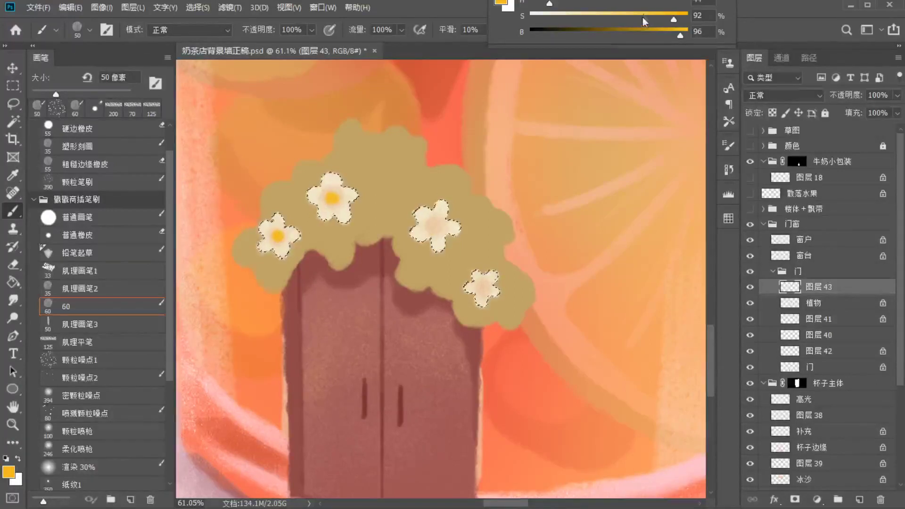
{"action": "left_click_drag", "start_coordinate": [673, 19], "coordinate": [644, 20]}
{"action": "left_click_drag", "start_coordinate": [482, 286], "coordinate": [484, 287]}
{"action": "key", "text": "ctrl+d"}
Shade the bush on the 植物 layer in olive green (saturation 51%, brightness 60%) with a 100 px brush
{"action": "left_click", "coordinate": [768, 302]}
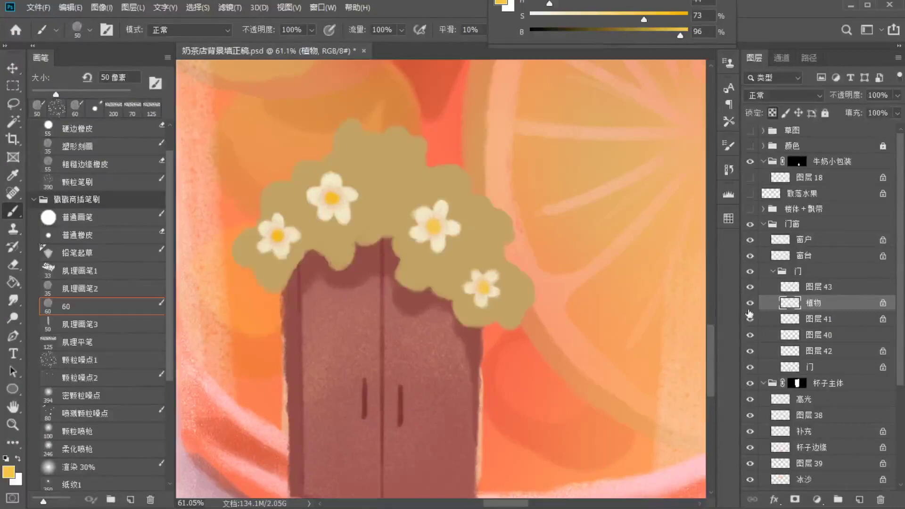
{"action": "left_click", "coordinate": [352, 266], "text": "alt"}
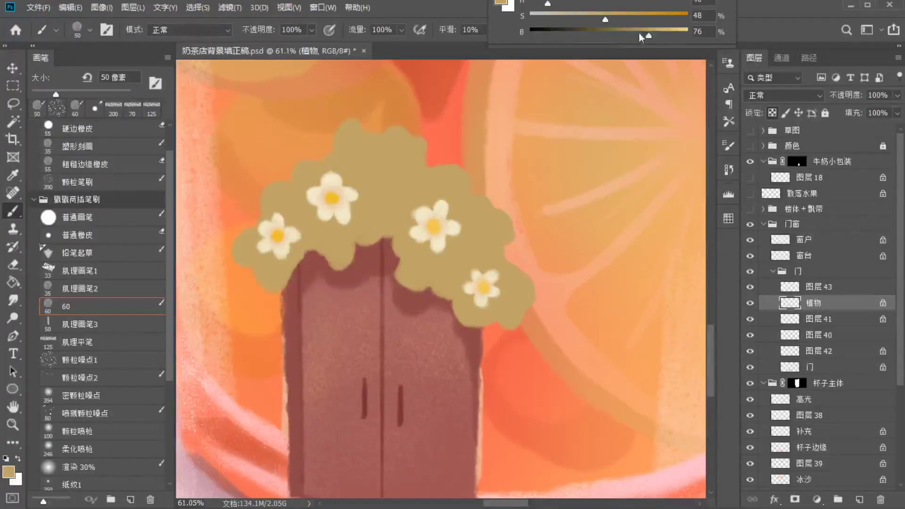
{"action": "left_click", "coordinate": [624, 35]}
{"action": "mouse_move", "coordinate": [352, 238]}
{"action": "left_mouse_down"}
{"action": "mouse_move", "coordinate": [341, 259]}
{"action": "mouse_move", "coordinate": [388, 217]}
{"action": "mouse_move", "coordinate": [352, 237]}
{"action": "mouse_move", "coordinate": [430, 262]}
{"action": "mouse_move", "coordinate": [461, 316]}
{"action": "mouse_move", "coordinate": [527, 292]}
{"action": "mouse_move", "coordinate": [487, 242]}
{"action": "mouse_move", "coordinate": [504, 219]}
{"action": "mouse_move", "coordinate": [455, 196]}
{"action": "mouse_move", "coordinate": [469, 260]}
{"action": "mouse_move", "coordinate": [512, 295]}
{"action": "mouse_move", "coordinate": [446, 241]}
{"action": "mouse_move", "coordinate": [425, 266]}
{"action": "mouse_move", "coordinate": [459, 177]}
{"action": "mouse_move", "coordinate": [412, 151]}
{"action": "mouse_move", "coordinate": [361, 174]}
{"action": "mouse_move", "coordinate": [397, 183]}
{"action": "mouse_move", "coordinate": [274, 268]}
{"action": "mouse_move", "coordinate": [249, 297]}
{"action": "left_mouse_up"}
{"action": "key", "text": "ctrl+z"}
{"action": "key", "text": "ctrl+z"}
{"action": "left_click", "coordinate": [610, 20]}
{"action": "key", "text": "bracketright"}
{"action": "key", "text": "bracketright"}
{"action": "key", "text": "bracketright"}
{"action": "key", "text": "bracketright"}
{"action": "key", "text": "bracketright"}
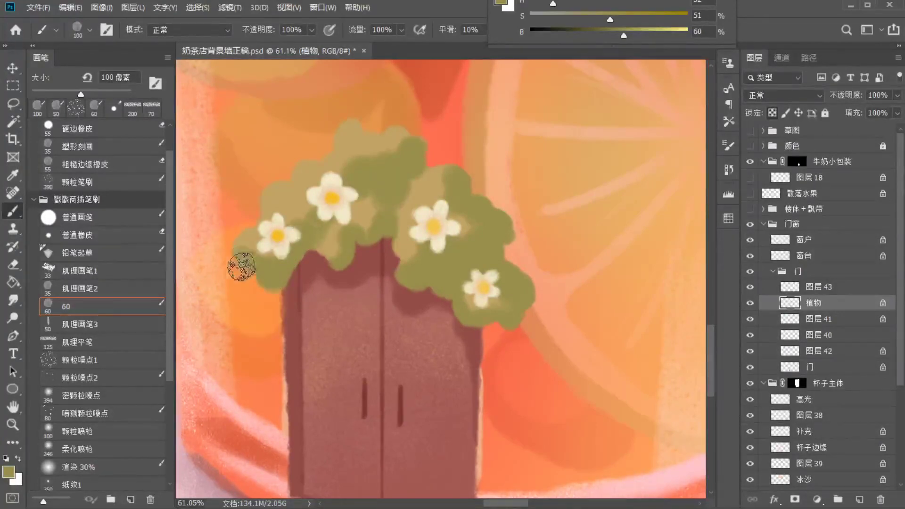
Paint light leaf clumps over the bush's middle and crown in the sampled tan with a 50 px brush
{"action": "left_click", "coordinate": [371, 154], "text": "alt"}
{"action": "key", "text": "bracketleft"}
{"action": "key", "text": "bracketleft"}
{"action": "key", "text": "bracketleft"}
{"action": "key", "text": "bracketleft"}
{"action": "key", "text": "bracketleft"}
{"action": "mouse_move", "coordinate": [347, 226]}
{"action": "left_mouse_down"}
{"action": "mouse_move", "coordinate": [334, 261]}
{"action": "mouse_move", "coordinate": [390, 188]}
{"action": "mouse_move", "coordinate": [380, 190]}
{"action": "mouse_move", "coordinate": [402, 202]}
{"action": "mouse_move", "coordinate": [291, 217]}
{"action": "mouse_move", "coordinate": [293, 228]}
{"action": "mouse_move", "coordinate": [363, 172]}
{"action": "mouse_move", "coordinate": [363, 197]}
{"action": "mouse_move", "coordinate": [371, 164]}
{"action": "mouse_move", "coordinate": [347, 172]}
{"action": "mouse_move", "coordinate": [389, 155]}
{"action": "mouse_move", "coordinate": [380, 168]}
{"action": "mouse_move", "coordinate": [396, 150]}
{"action": "left_mouse_up"}
Dab small tan leaves along the bush's lower edge and right half with a 35 px brush
{"action": "key", "text": "bracketleft"}
{"action": "key", "text": "bracketleft"}
{"action": "key", "text": "bracketleft"}
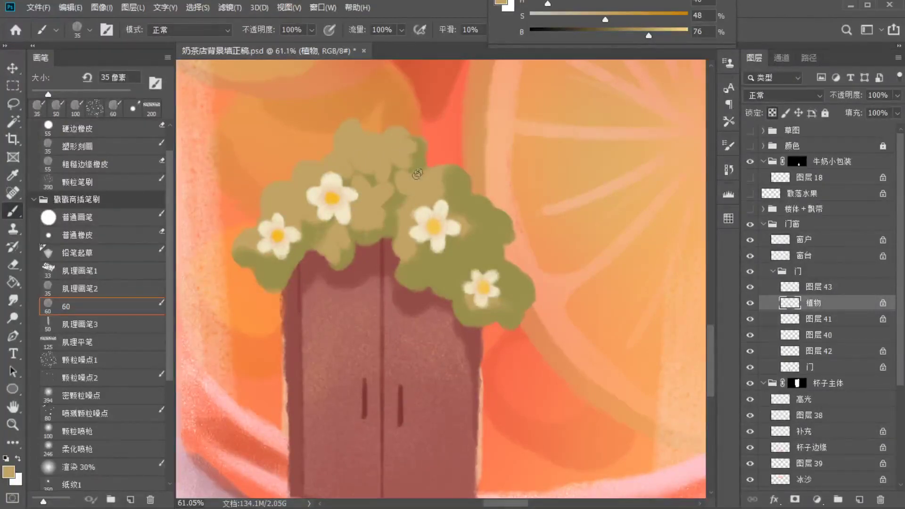
{"action": "left_click_drag", "start_coordinate": [376, 233], "coordinate": [371, 250]}
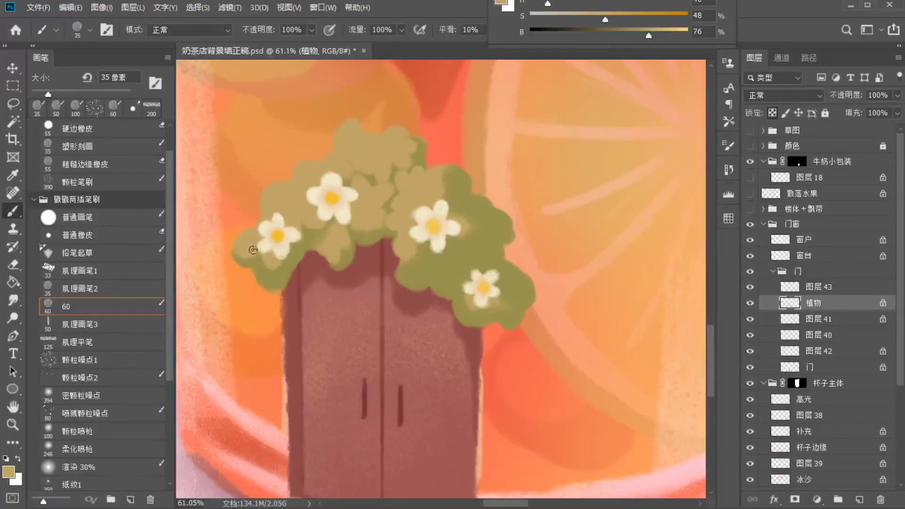
{"action": "left_click_drag", "start_coordinate": [447, 200], "coordinate": [457, 194]}
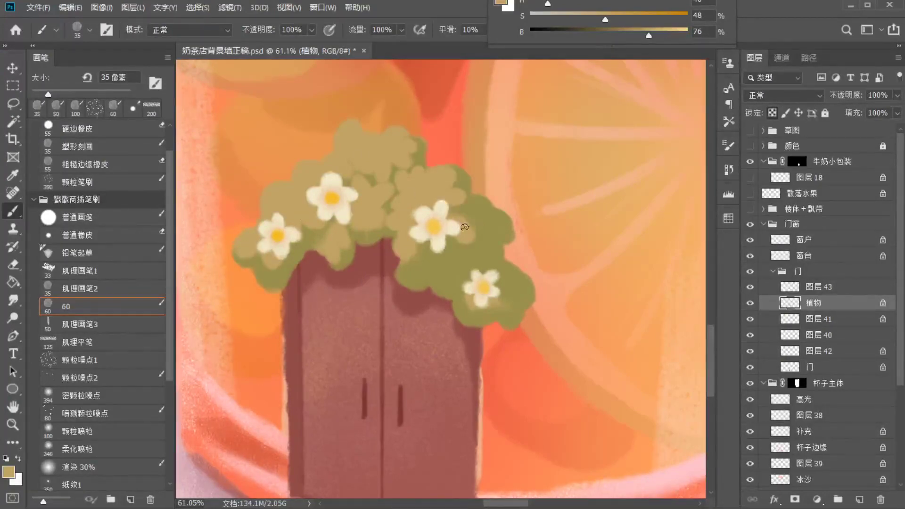
{"action": "left_click_drag", "start_coordinate": [461, 256], "coordinate": [460, 258]}
{"action": "left_click_drag", "start_coordinate": [421, 266], "coordinate": [420, 253]}
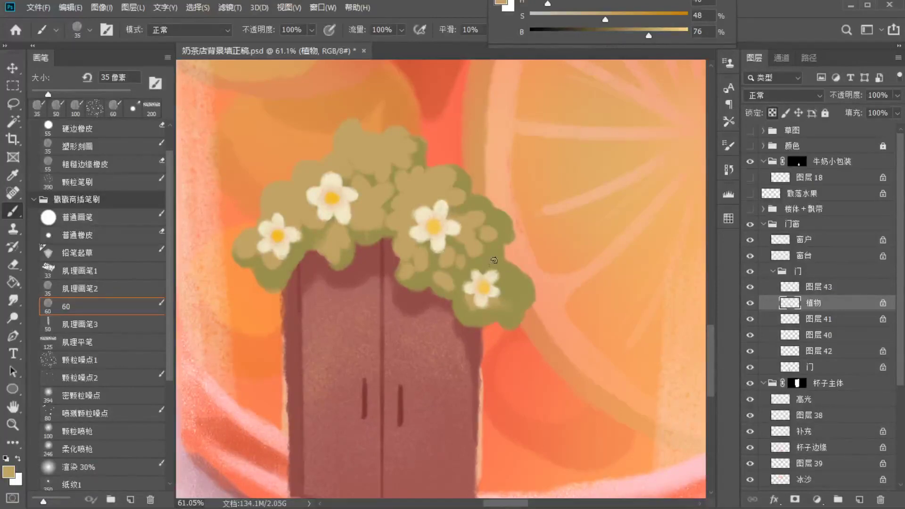
Paint sampled olive gaps and tan leaves around the left flowers and across the bush's crown
{"action": "left_click", "coordinate": [494, 283], "text": "alt"}
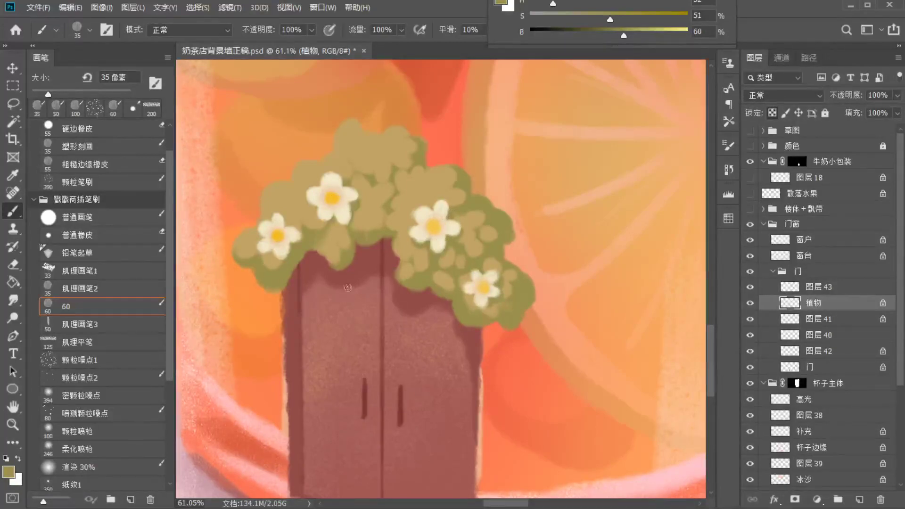
{"action": "left_click", "coordinate": [308, 234], "text": "alt"}
{"action": "left_click", "coordinate": [321, 232], "text": "alt"}
{"action": "mouse_move", "coordinate": [303, 194]}
{"action": "left_mouse_down"}
{"action": "mouse_move", "coordinate": [281, 214]}
{"action": "mouse_move", "coordinate": [301, 191]}
{"action": "left_mouse_up"}
{"action": "left_click_drag", "start_coordinate": [342, 154], "coordinate": [342, 163]}
{"action": "left_click", "coordinate": [363, 212], "text": "alt"}
{"action": "mouse_move", "coordinate": [296, 202]}
{"action": "left_mouse_down"}
{"action": "mouse_move", "coordinate": [313, 208]}
{"action": "mouse_move", "coordinate": [287, 221]}
{"action": "mouse_move", "coordinate": [310, 217]}
{"action": "mouse_move", "coordinate": [280, 206]}
{"action": "mouse_move", "coordinate": [308, 224]}
{"action": "mouse_move", "coordinate": [299, 225]}
{"action": "mouse_move", "coordinate": [316, 215]}
{"action": "mouse_move", "coordinate": [277, 217]}
{"action": "mouse_move", "coordinate": [292, 230]}
{"action": "left_mouse_up"}
{"action": "left_click", "coordinate": [310, 223], "text": "alt"}
{"action": "left_click", "coordinate": [316, 215], "text": "alt"}
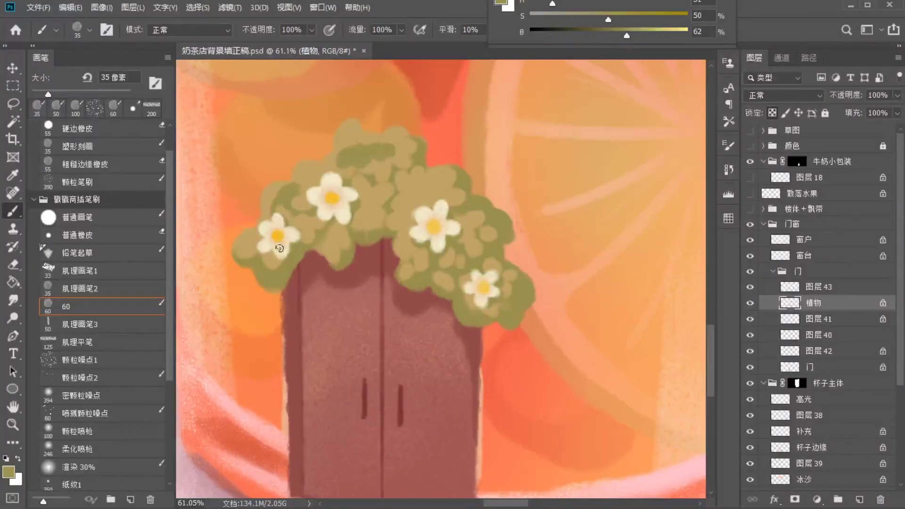
Break the bush's crown and centre into small individual leaves using sampled olive and tan
{"action": "left_click", "coordinate": [366, 222], "text": "alt"}
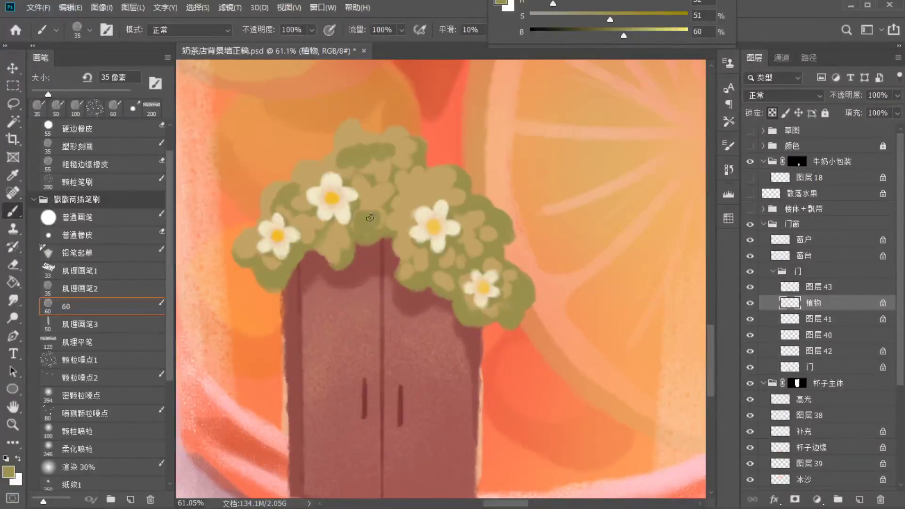
{"action": "left_click", "coordinate": [365, 238], "text": "alt"}
{"action": "left_click", "coordinate": [357, 217], "text": "alt"}
{"action": "left_click_drag", "start_coordinate": [357, 144], "coordinate": [352, 150]}
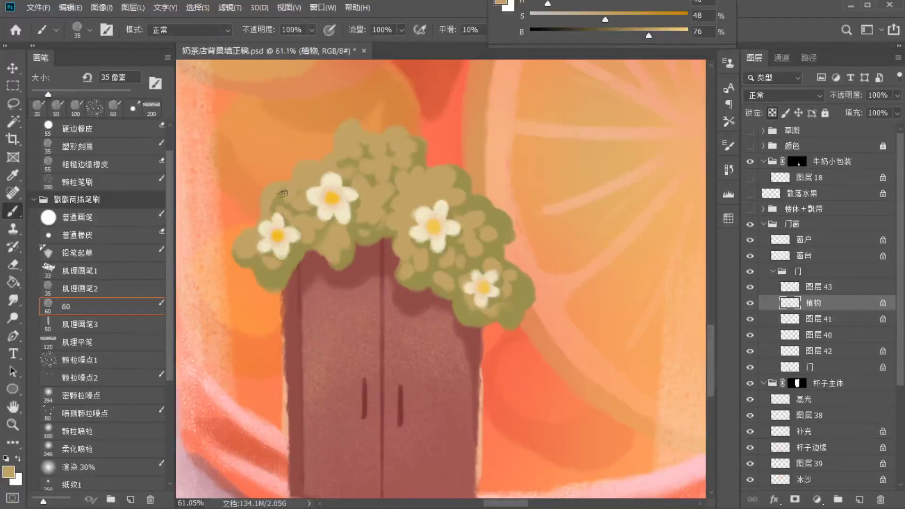
{"action": "left_click", "coordinate": [476, 232], "text": "alt"}
{"action": "left_click", "coordinate": [423, 196], "text": "alt"}
Draw olive leaf veins and outlines over the bush on a new layer above 植物, in the sampled green
{"action": "mouse_move", "coordinate": [371, 329]}
{"action": "left_mouse_down"}
{"action": "mouse_move", "coordinate": [352, 323]}
{"action": "mouse_move", "coordinate": [363, 339]}
{"action": "left_mouse_up"}
{"action": "left_click", "coordinate": [451, 223], "text": "alt"}
{"action": "key", "text": "ctrl+shift+alt+n"}
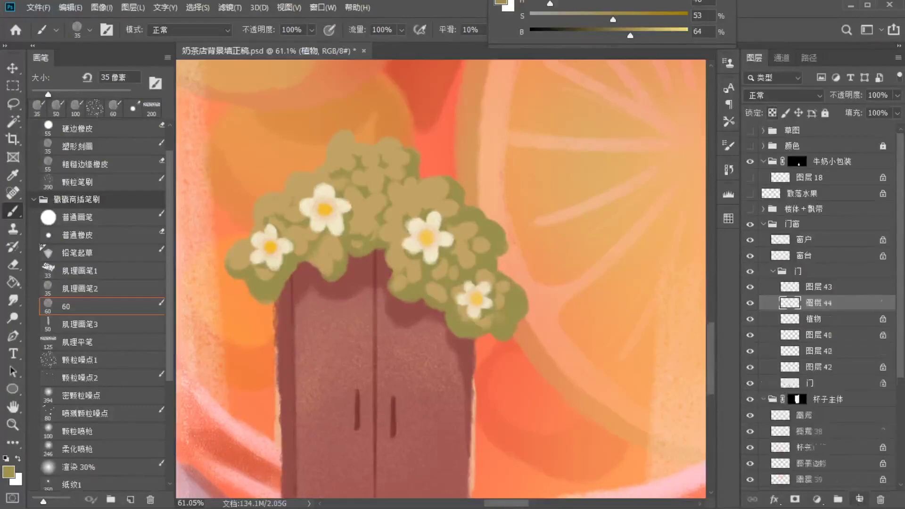
{"action": "left_click", "coordinate": [423, 202], "text": "alt"}
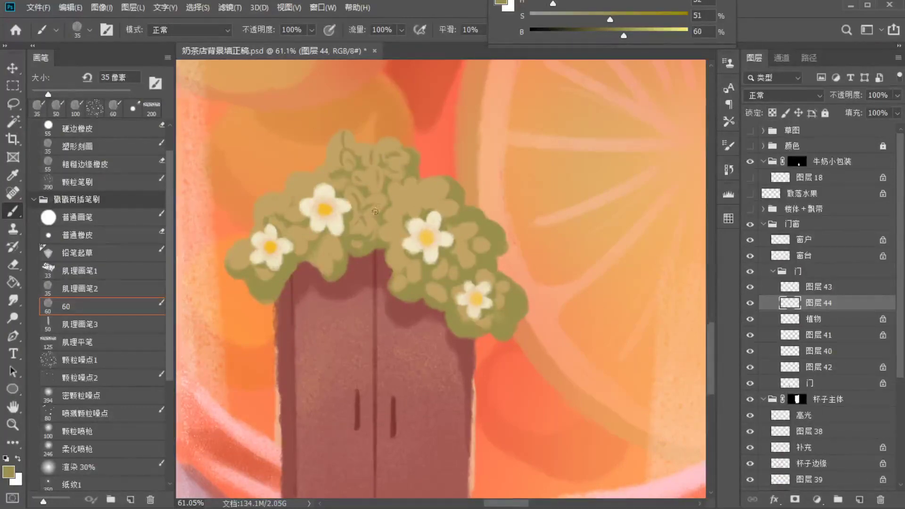
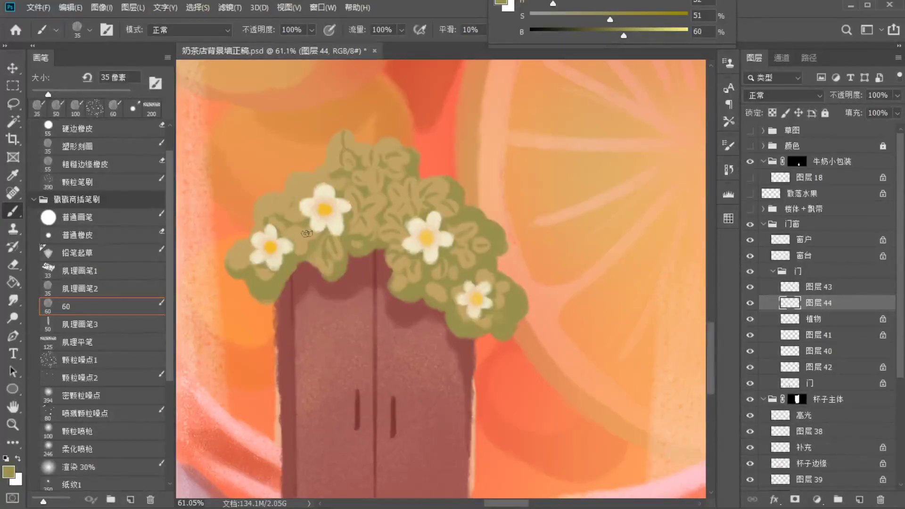
{"action": "left_click_drag", "start_coordinate": [299, 191], "coordinate": [319, 192]}
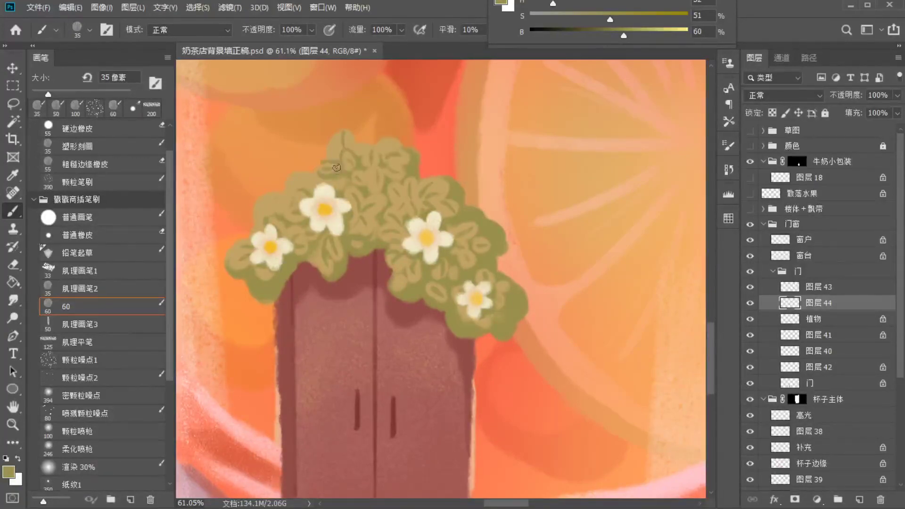
{"action": "left_click_drag", "start_coordinate": [286, 194], "coordinate": [287, 198]}
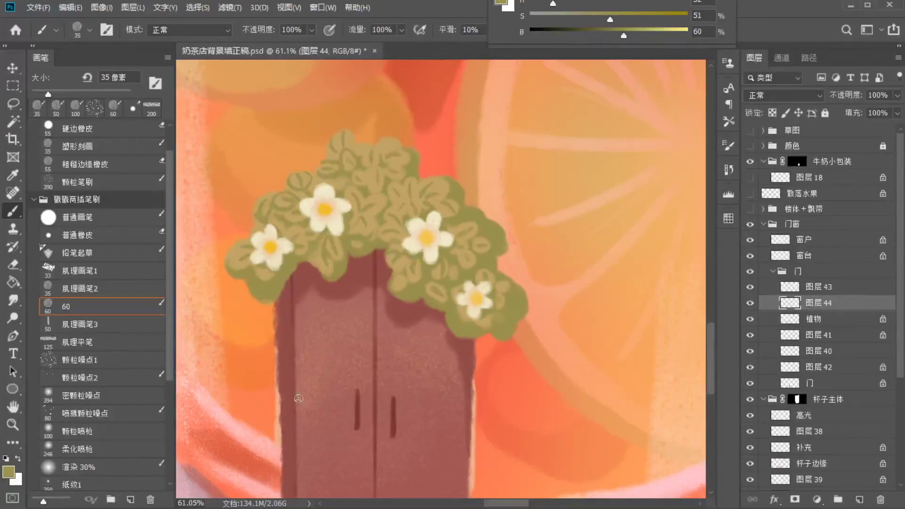
Shade the bush's lower-right and right edges on 植物 using the 渲染 30% brush in darker olive (S 61, B 49)
{"action": "left_click", "coordinate": [819, 320]}
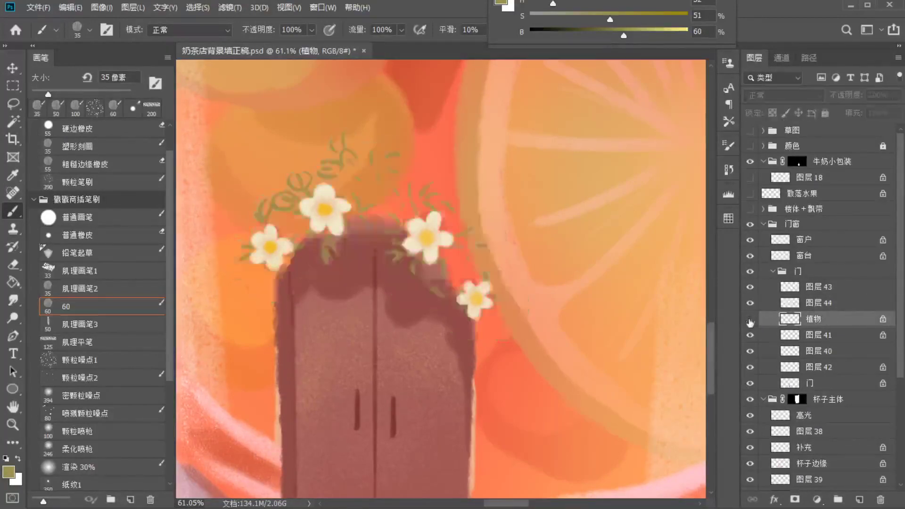
{"action": "left_click", "coordinate": [90, 465]}
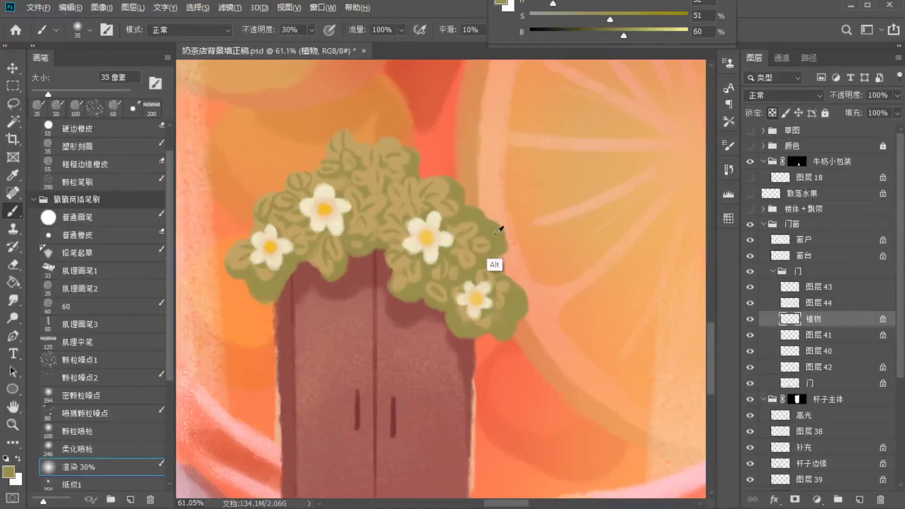
{"action": "left_click", "coordinate": [607, 35]}
{"action": "left_click", "coordinate": [625, 19]}
{"action": "left_click", "coordinate": [556, 4]}
{"action": "left_click_drag", "start_coordinate": [519, 318], "coordinate": [415, 313]}
{"action": "left_click_drag", "start_coordinate": [502, 236], "coordinate": [497, 251]}
Enlarge the brush to 500 px and sweep soft olive shading along the bush's underside
{"action": "key", "text": "bracketright"}
{"action": "key", "text": "bracketright"}
{"action": "key", "text": "bracketright"}
{"action": "key", "text": "bracketright"}
{"action": "key", "text": "bracketright"}
{"action": "key", "text": "bracketright"}
{"action": "key", "text": "bracketright"}
{"action": "key", "text": "bracketright"}
{"action": "mouse_move", "coordinate": [474, 314]}
{"action": "left_mouse_down"}
{"action": "mouse_move", "coordinate": [410, 303]}
{"action": "mouse_move", "coordinate": [328, 320]}
{"action": "left_mouse_up"}
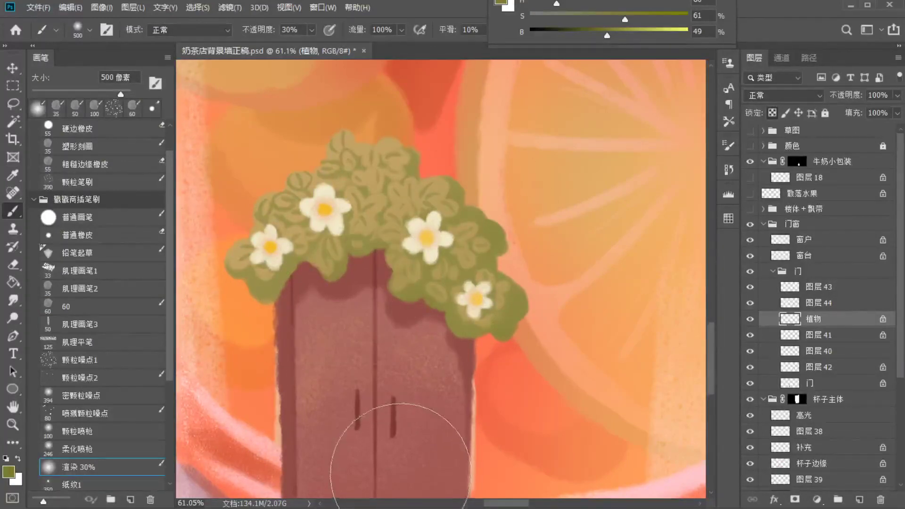
Paint a small leaf overlapping the large right flower on 图层 43 with the 60 brush at 25 px in sampled olive and tan
{"action": "left_click", "coordinate": [820, 286]}
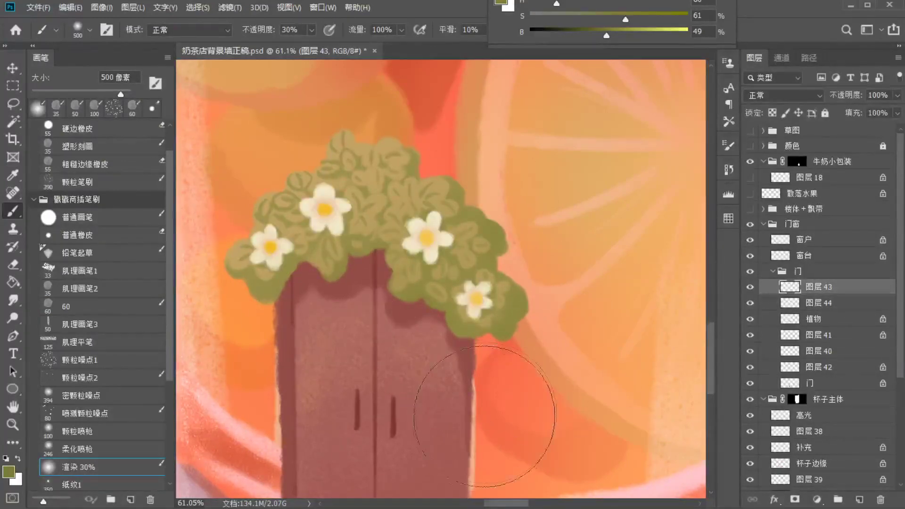
{"action": "left_click", "coordinate": [98, 220]}
{"action": "left_click", "coordinate": [464, 248], "text": "alt"}
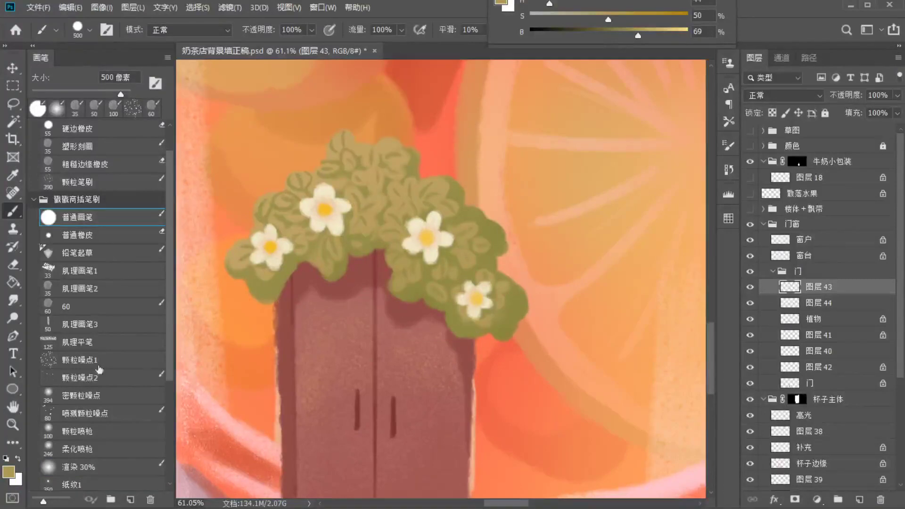
{"action": "key", "text": "period"}
{"action": "left_click", "coordinate": [487, 231], "text": "alt"}
{"action": "key", "text": "bracketleft"}
{"action": "key", "text": "bracketleft"}
{"action": "key", "text": "bracketleft"}
{"action": "key", "text": "bracketleft"}
{"action": "key", "text": "bracketleft"}
{"action": "key", "text": "bracketleft"}
{"action": "left_click_drag", "start_coordinate": [451, 241], "coordinate": [442, 249]}
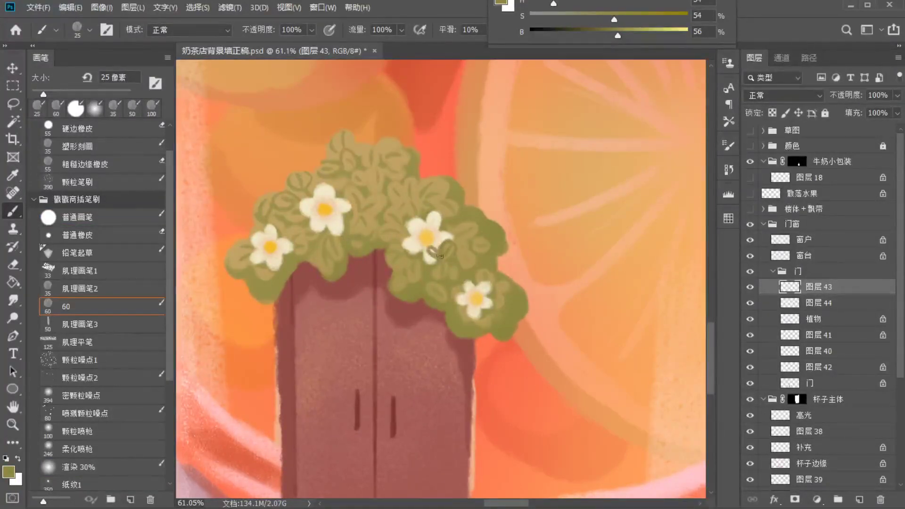
{"action": "left_click", "coordinate": [464, 240], "text": "alt"}
{"action": "left_click_drag", "start_coordinate": [429, 250], "coordinate": [434, 254]}
Add sampled olive and tan leaf touches overlapping the lower-right flower and the upper-left flower's bottom petals
{"action": "left_click", "coordinate": [477, 249], "text": "alt"}
{"action": "left_click_drag", "start_coordinate": [482, 309], "coordinate": [481, 315]}
{"action": "left_click", "coordinate": [498, 298], "text": "alt"}
{"action": "left_click", "coordinate": [516, 308], "text": "alt"}
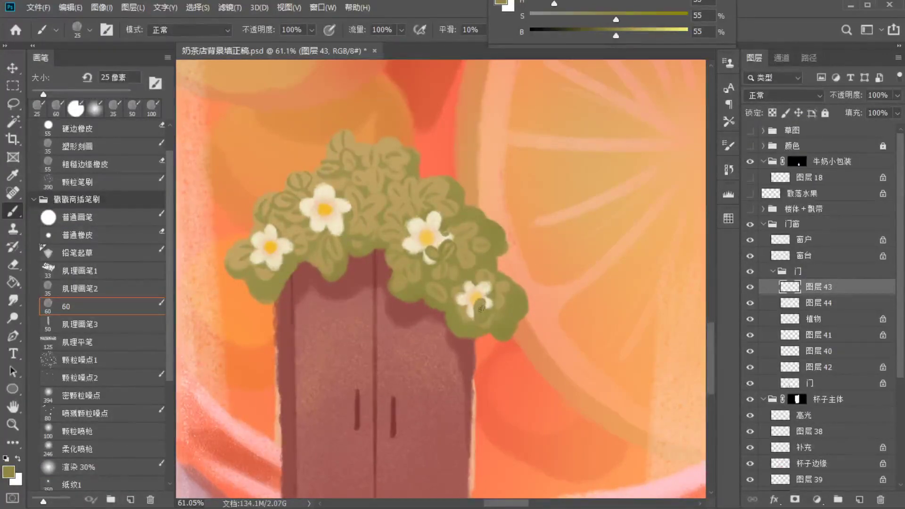
{"action": "left_click", "coordinate": [354, 227], "text": "alt"}
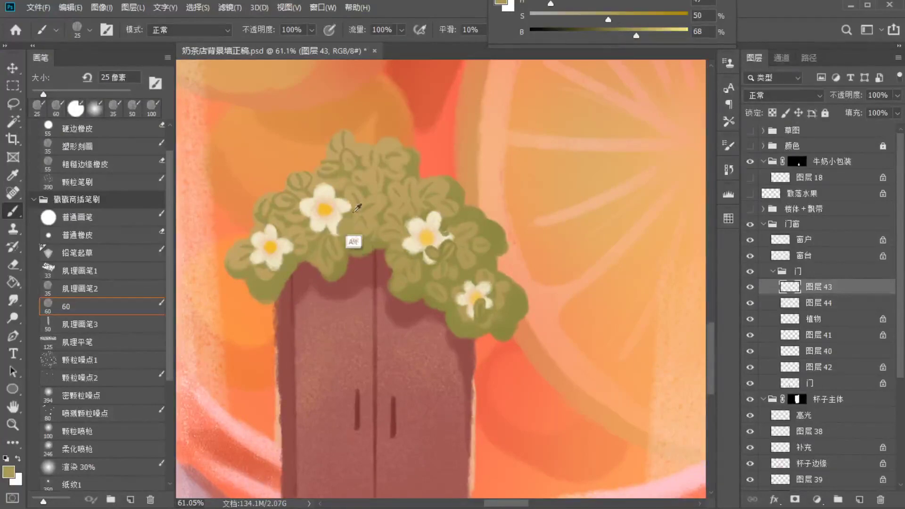
{"action": "left_click", "coordinate": [335, 223], "text": "alt"}
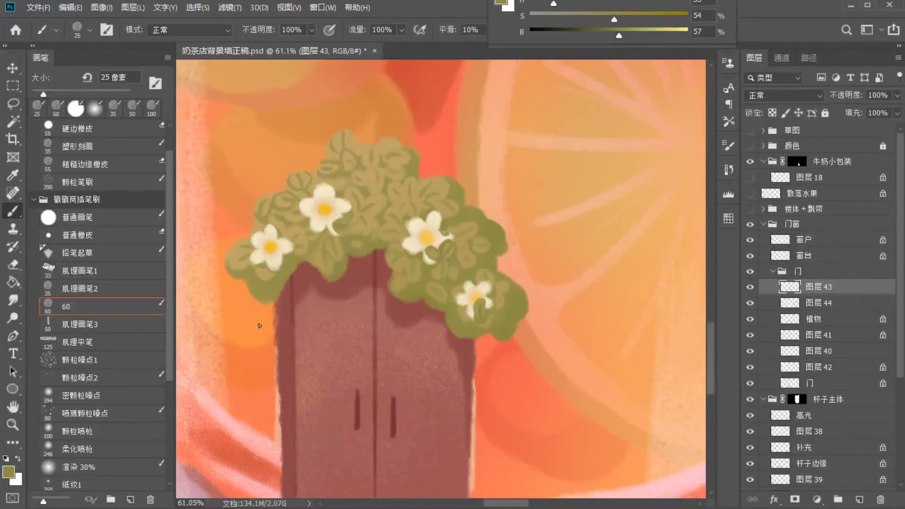
Lock transparency on 图层 44 and tint its upper leaf veins yellow (S 76, B 85) and sampled orange with 渲染 30% at 175 px
{"action": "left_click", "coordinate": [838, 320], "text": "shift"}
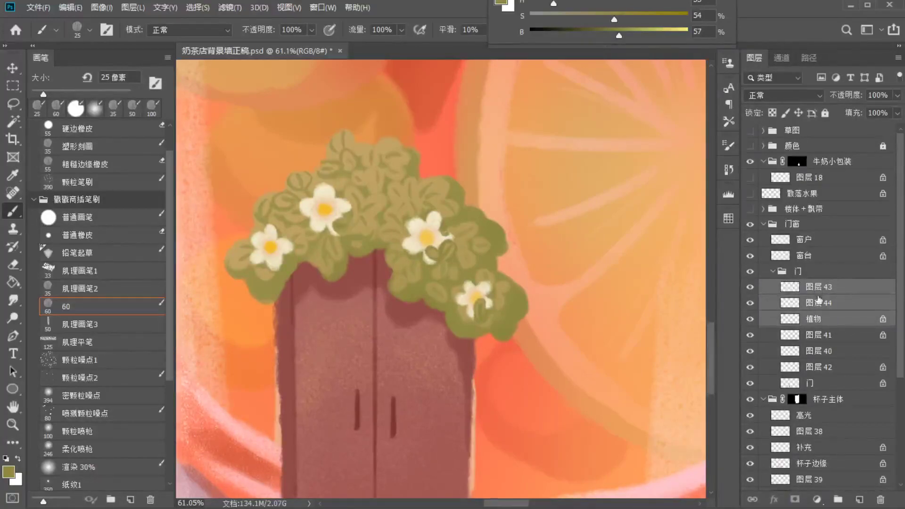
{"action": "left_click", "coordinate": [817, 290]}
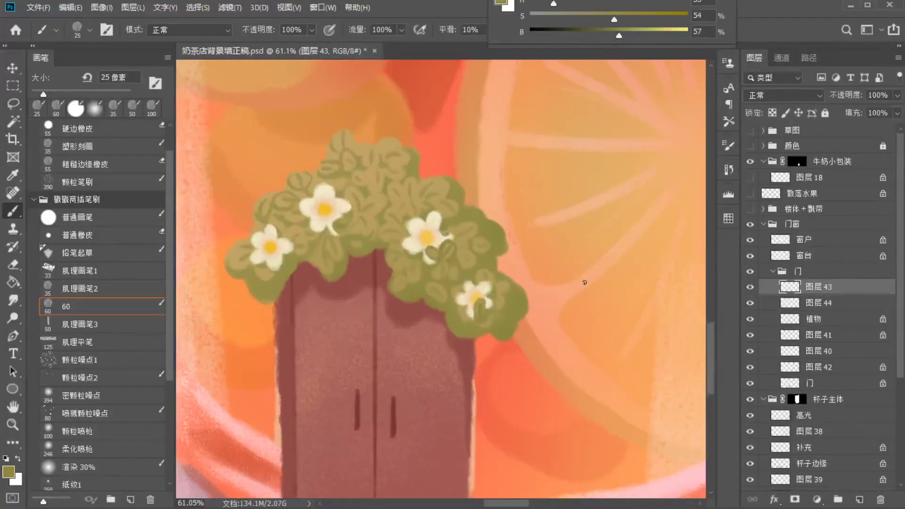
{"action": "left_click", "coordinate": [750, 287]}
{"action": "left_click", "coordinate": [750, 286]}
{"action": "left_click", "coordinate": [813, 306]}
{"action": "left_click", "coordinate": [771, 113]}
{"action": "left_click", "coordinate": [662, 34]}
{"action": "left_click", "coordinate": [648, 19]}
{"action": "left_click", "coordinate": [113, 466]}
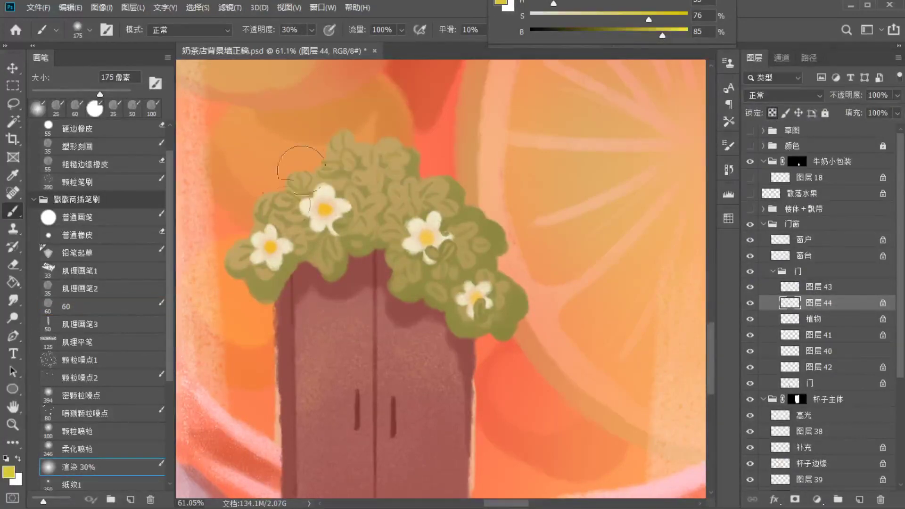
{"action": "left_click", "coordinate": [467, 113], "text": "alt"}
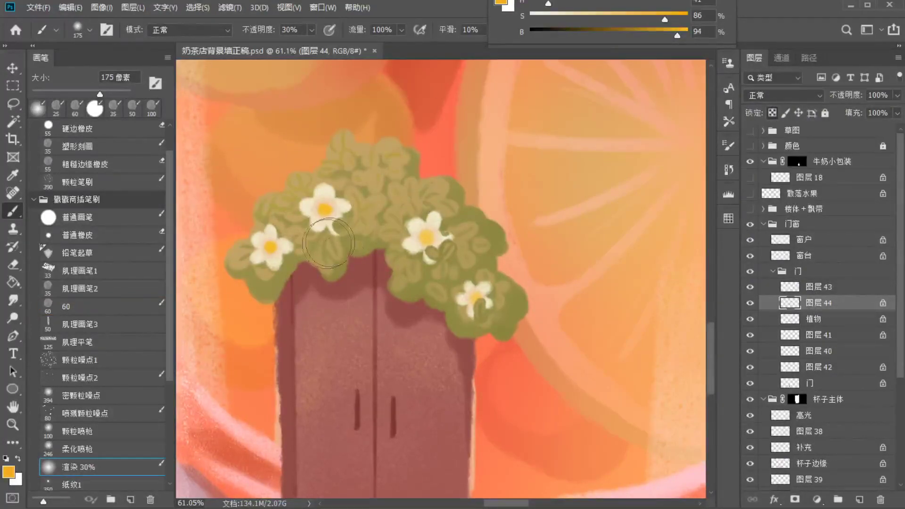
Shade the bush's underside above the door on 植物 with sampled olive darkened to 41% brightness
{"action": "key", "text": "alt+["}
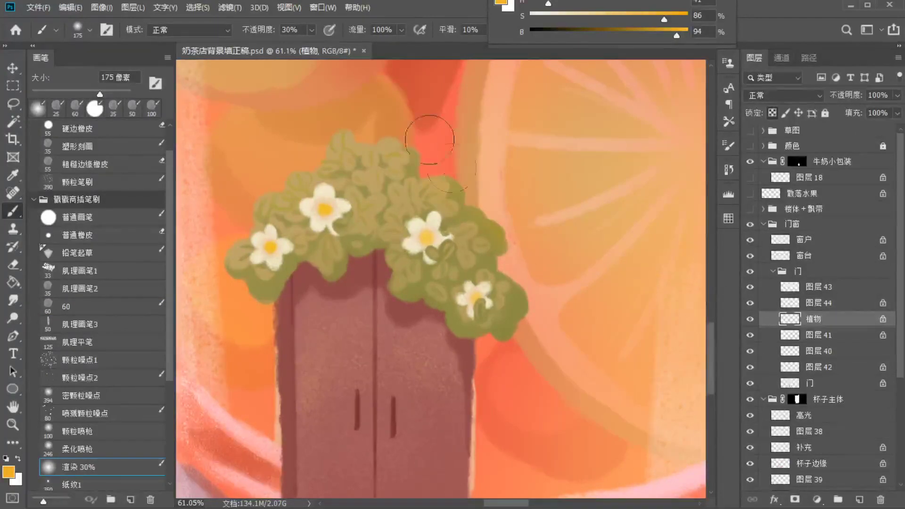
{"action": "left_click", "coordinate": [415, 295], "text": "alt"}
{"action": "left_click", "coordinate": [414, 295], "text": "alt"}
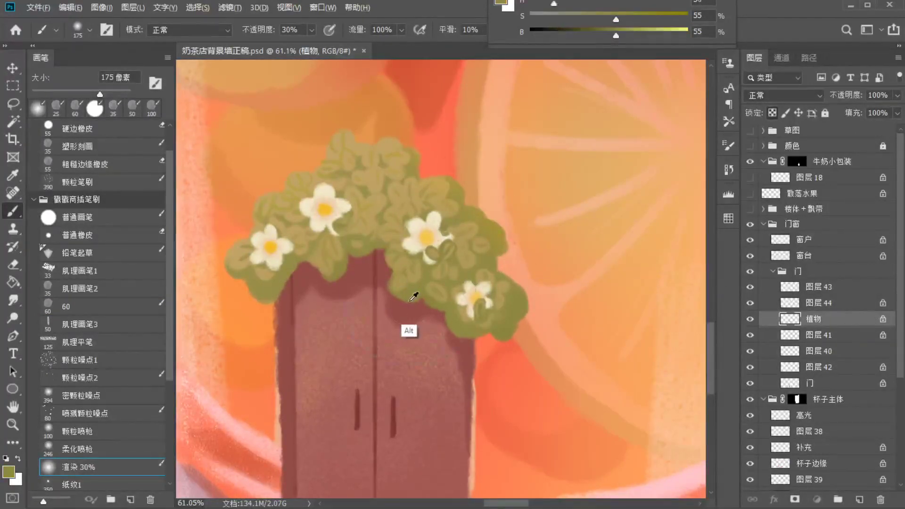
{"action": "left_click", "coordinate": [594, 35]}
{"action": "mouse_move", "coordinate": [307, 276]}
{"action": "left_mouse_down"}
{"action": "mouse_move", "coordinate": [285, 310]}
{"action": "mouse_move", "coordinate": [372, 262]}
{"action": "mouse_move", "coordinate": [422, 314]}
{"action": "left_mouse_up"}
Collapse the 门 layer group and save the illustration
{"action": "scroll", "coordinate": [301, 409], "scroll_direction": "down", "scroll_amount": 5}
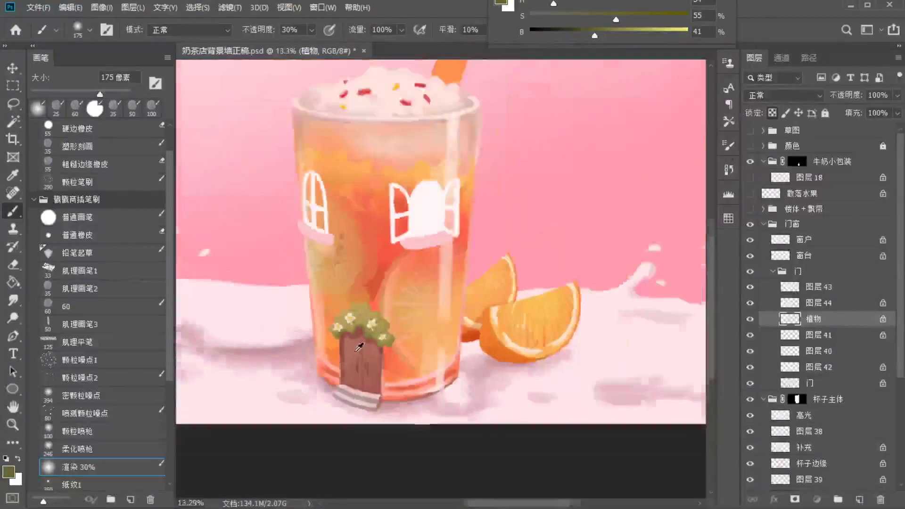
{"action": "scroll", "coordinate": [458, 371], "scroll_direction": "up", "scroll_amount": 2}
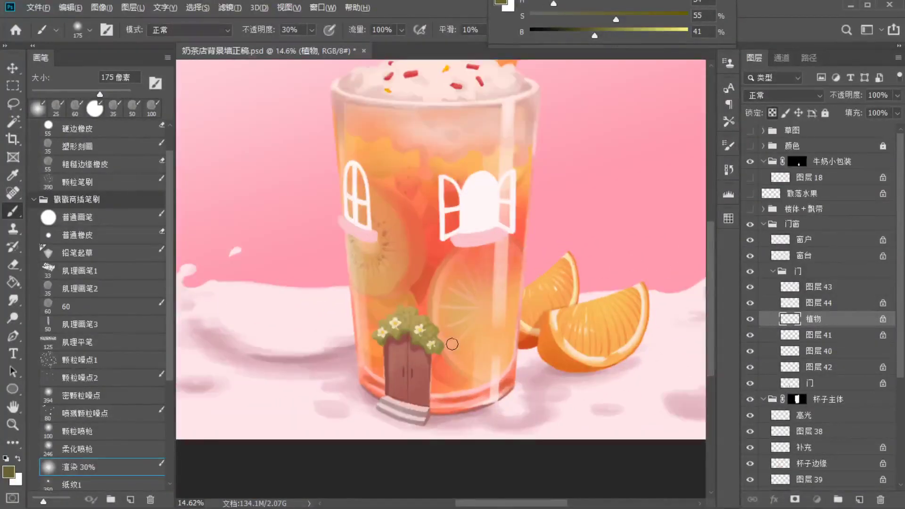
{"action": "left_click", "coordinate": [772, 271]}
{"action": "key", "text": "ctrl+s"}
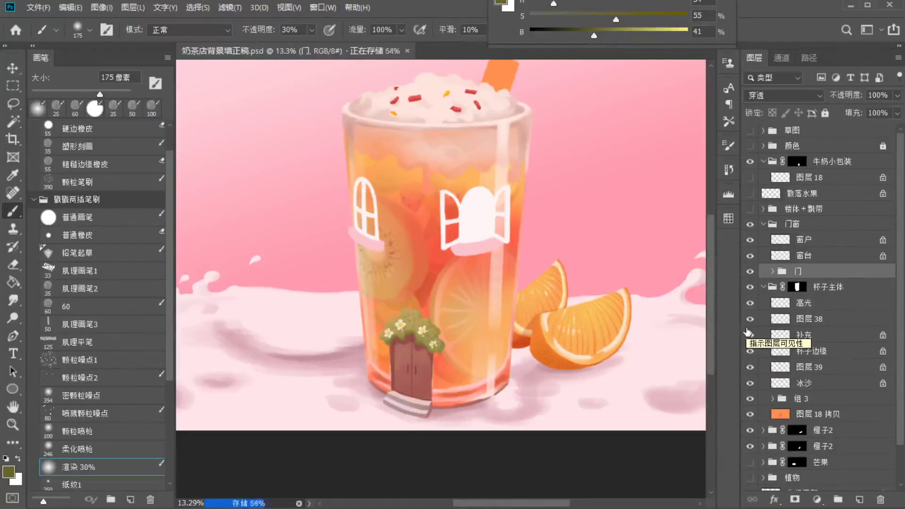
Repaint the foam's wavy lower edge on 冰沙 in sampled peach with the 60 brush at 300 px
{"action": "left_click", "coordinate": [754, 321]}
{"action": "left_click", "coordinate": [808, 385]}
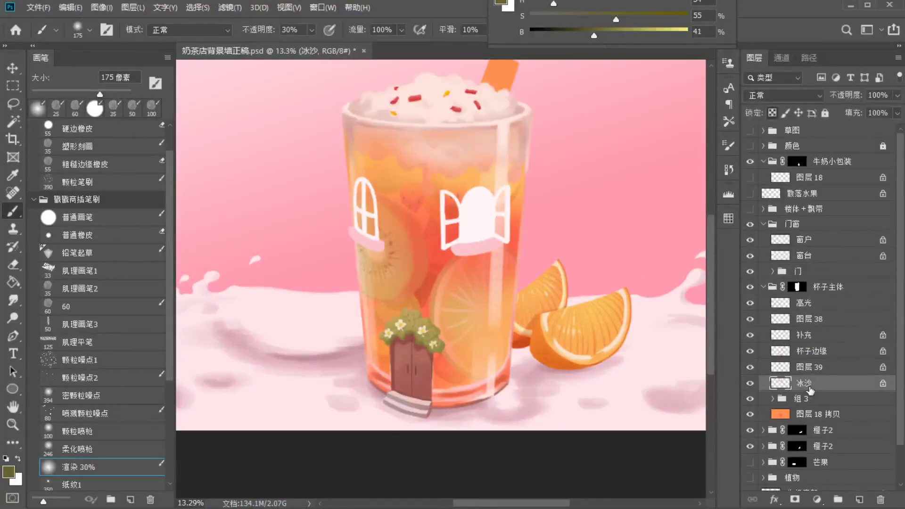
{"action": "left_click", "coordinate": [416, 149], "text": "alt"}
{"action": "left_click", "coordinate": [136, 307]}
{"action": "key", "text": "bracketright"}
{"action": "key", "text": "bracketright"}
{"action": "key", "text": "bracketright"}
{"action": "key", "text": "bracketright"}
{"action": "key", "text": "bracketright"}
{"action": "key", "text": "bracketright"}
{"action": "key", "text": "bracketright"}
{"action": "key", "text": "bracketright"}
{"action": "key", "text": "bracketright"}
{"action": "key", "text": "bracketright"}
{"action": "mouse_move", "coordinate": [407, 162]}
{"action": "left_mouse_down"}
{"action": "mouse_move", "coordinate": [367, 145]}
{"action": "mouse_move", "coordinate": [430, 173]}
{"action": "mouse_move", "coordinate": [509, 168]}
{"action": "mouse_move", "coordinate": [386, 146]}
{"action": "left_mouse_up"}
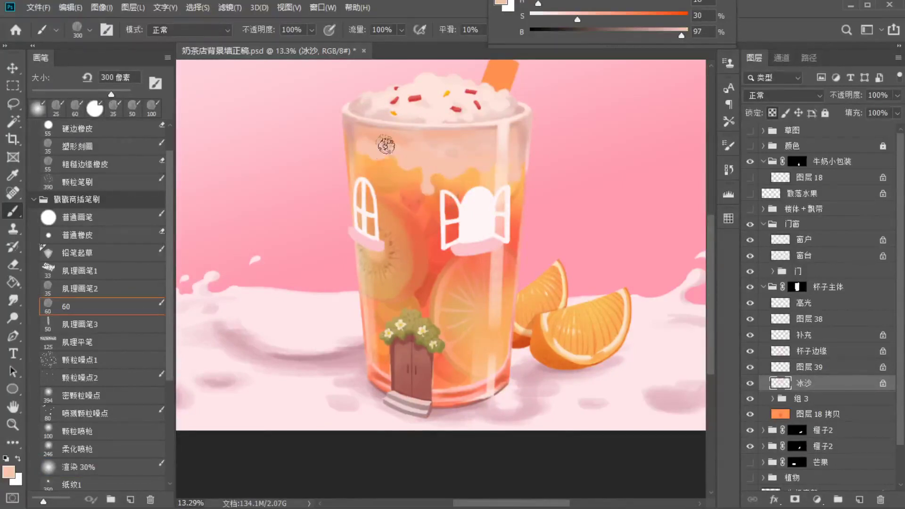
Blend sampled light orange into the foam's lower drips with the 渲染 30% brush, reducing it from 1000 to 200 px
{"action": "left_click", "coordinate": [395, 175], "text": "alt"}
{"action": "left_click", "coordinate": [78, 467]}
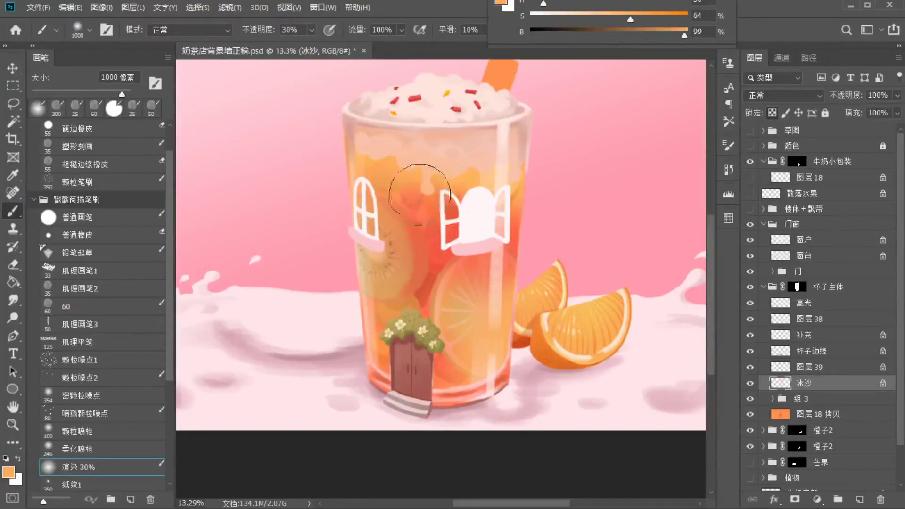
{"action": "left_click_drag", "start_coordinate": [419, 191], "coordinate": [430, 202]}
{"action": "key", "text": "bracketleft"}
{"action": "key", "text": "bracketleft"}
{"action": "key", "text": "bracketleft"}
{"action": "key", "text": "bracketleft"}
{"action": "key", "text": "bracketleft"}
{"action": "key", "text": "bracketleft"}
{"action": "key", "text": "bracketleft"}
{"action": "key", "text": "bracketleft"}
{"action": "key", "text": "bracketleft"}
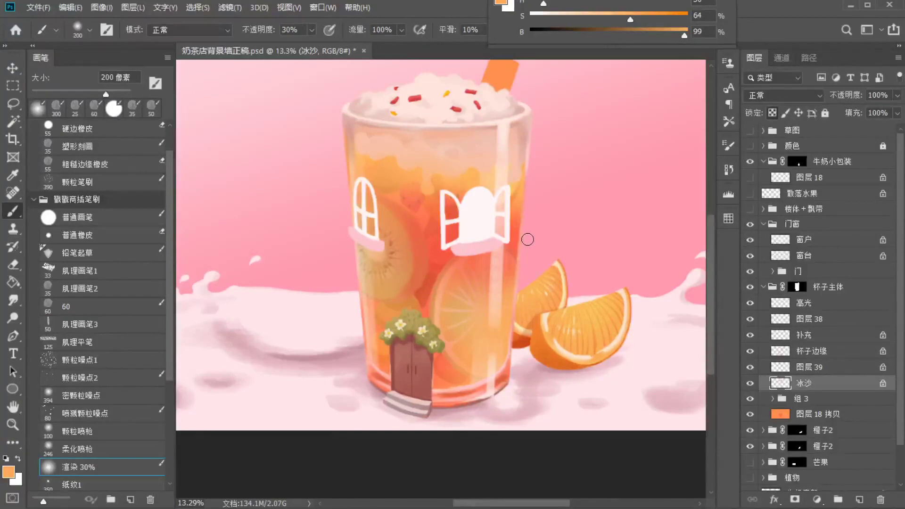
Paint the cup's bottom rim on 杯子边缘 in sampled orange-reds with the 肌理平笔 brush at 100 and 200 px
{"action": "left_click", "coordinate": [810, 353]}
{"action": "left_click", "coordinate": [460, 387], "text": "alt"}
{"action": "left_click", "coordinate": [78, 342]}
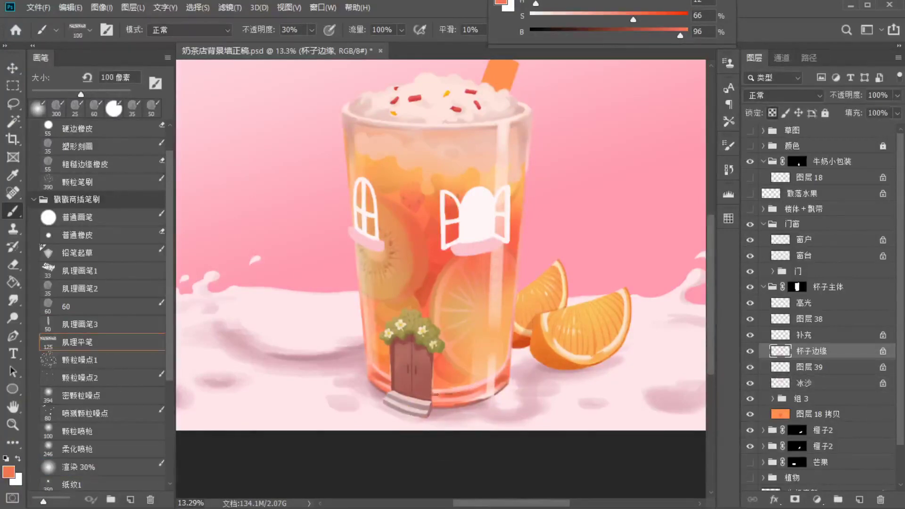
{"action": "key", "text": "bracketleft"}
{"action": "left_click", "coordinate": [495, 381], "text": "alt"}
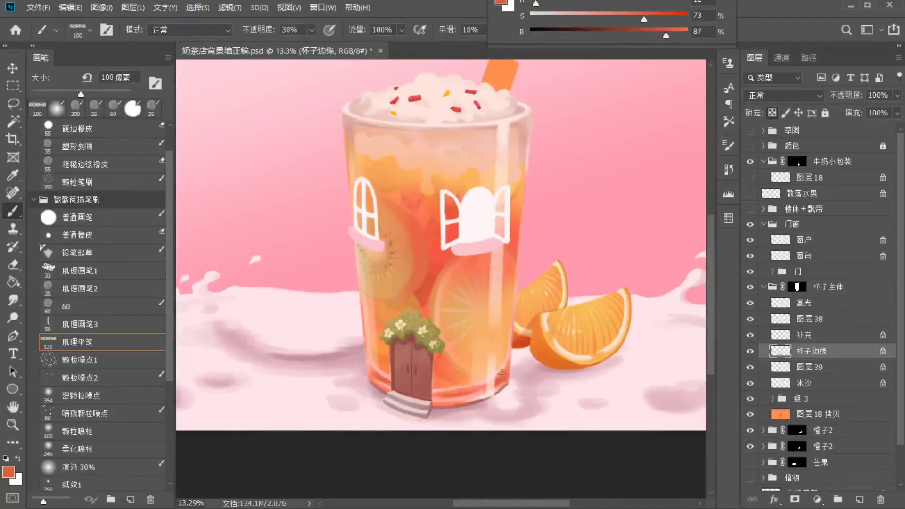
{"action": "left_click", "coordinate": [443, 399], "text": "alt"}
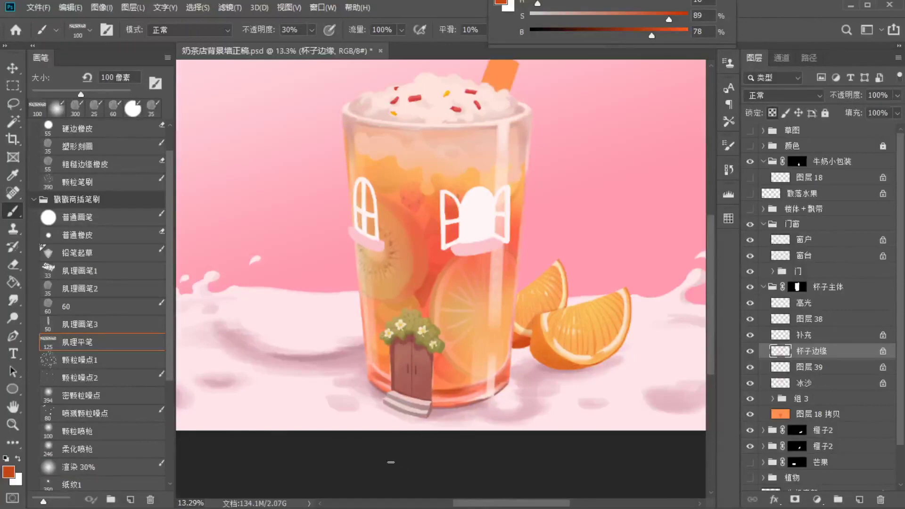
{"action": "key", "text": "bracketright"}
{"action": "key", "text": "bracketright"}
{"action": "key", "text": "bracketright"}
{"action": "key", "text": "bracketright"}
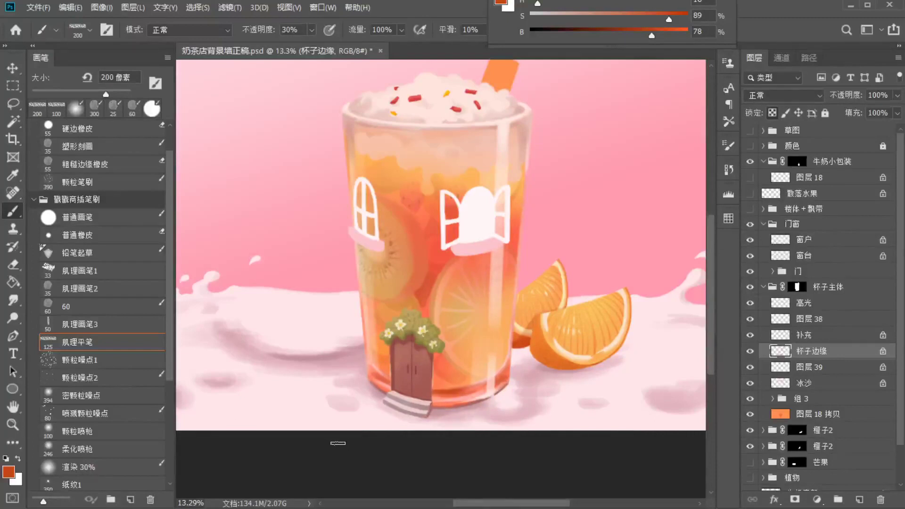
Touch up the cup's edge with sampled pale peach using the 肌理平笔 brush at 80 px
{"action": "left_click", "coordinate": [499, 294], "text": "alt"}
{"action": "key", "text": "bracketleft"}
{"action": "key", "text": "bracketleft"}
{"action": "key", "text": "bracketleft"}
{"action": "key", "text": "bracketleft"}
{"action": "key", "text": "bracketleft"}
{"action": "key", "text": "bracketleft"}
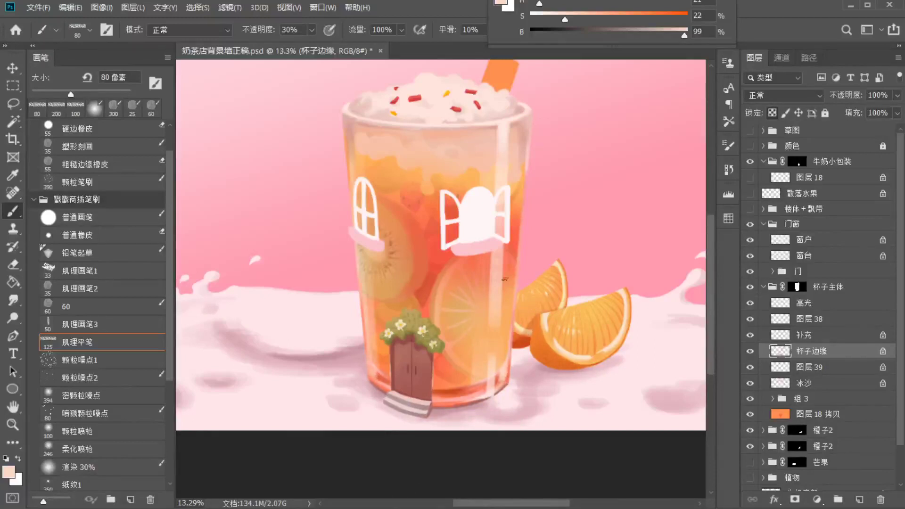
Hide the 高光 highlights, expand 组 3, and compare the cup with 图层 36 on and off
{"action": "left_click", "coordinate": [750, 351]}
{"action": "left_click", "coordinate": [750, 304]}
{"action": "left_click", "coordinate": [750, 304]}
{"action": "left_click", "coordinate": [750, 304]}
{"action": "left_click", "coordinate": [750, 304]}
{"action": "left_click", "coordinate": [750, 304]}
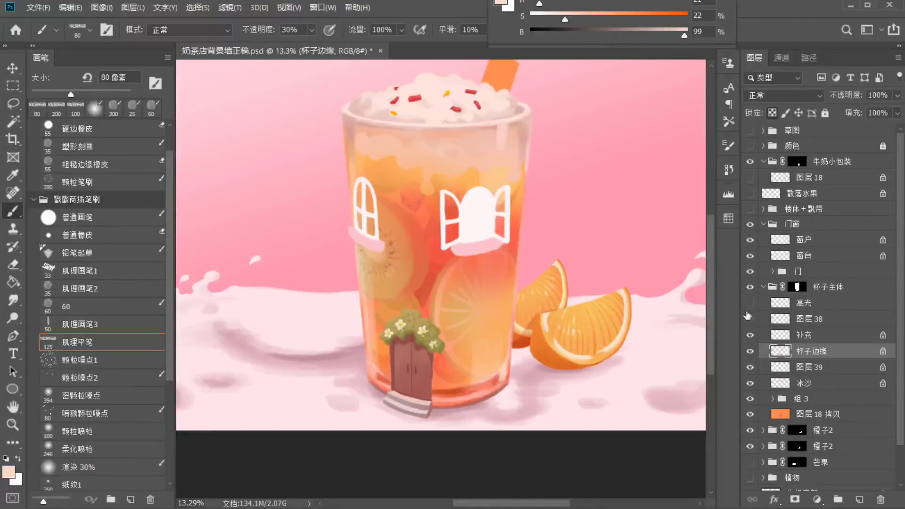
{"action": "left_click", "coordinate": [789, 388]}
{"action": "left_click", "coordinate": [750, 399]}
{"action": "left_click", "coordinate": [750, 400]}
{"action": "left_click", "coordinate": [772, 398]}
{"action": "left_click", "coordinate": [803, 429]}
{"action": "left_click", "coordinate": [750, 432]}
{"action": "left_click", "coordinate": [750, 431]}
Erase the haze on 图层 36 over the upper-right fruit and kiwi slice with 柔化喷枪 at 600 px, 40% opacity
{"action": "left_click", "coordinate": [14, 265]}
{"action": "left_click", "coordinate": [78, 448]}
{"action": "left_click", "coordinate": [255, 30]}
{"action": "left_click", "coordinate": [224, 49]}
{"action": "key", "text": "bracketright"}
{"action": "key", "text": "bracketright"}
{"action": "key", "text": "bracketright"}
{"action": "key", "text": "bracketright"}
{"action": "key", "text": "bracketright"}
{"action": "mouse_move", "coordinate": [532, 186]}
{"action": "left_mouse_down"}
{"action": "mouse_move", "coordinate": [512, 179]}
{"action": "mouse_move", "coordinate": [531, 192]}
{"action": "mouse_move", "coordinate": [510, 196]}
{"action": "left_mouse_up"}
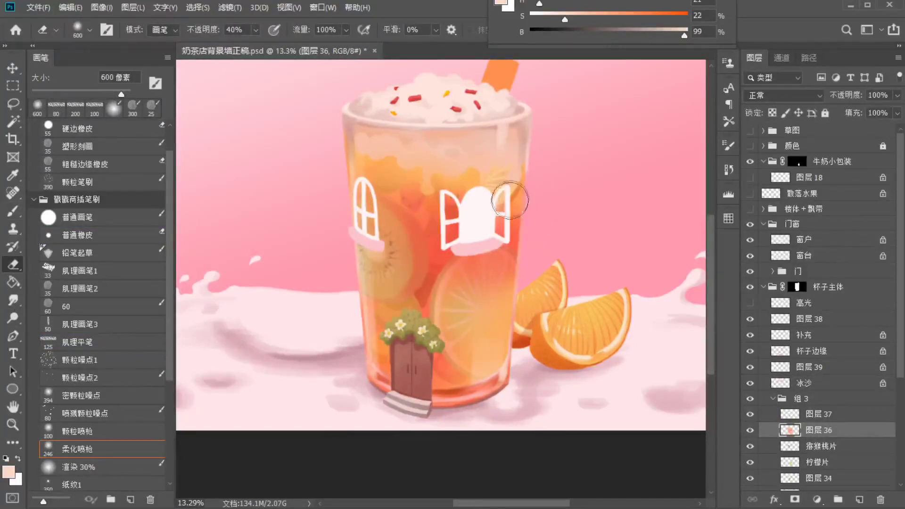
{"action": "mouse_move", "coordinate": [400, 227]}
{"action": "left_mouse_down"}
{"action": "mouse_move", "coordinate": [387, 230]}
{"action": "mouse_move", "coordinate": [375, 314]}
{"action": "mouse_move", "coordinate": [384, 195]}
{"action": "mouse_move", "coordinate": [377, 231]}
{"action": "left_mouse_up"}
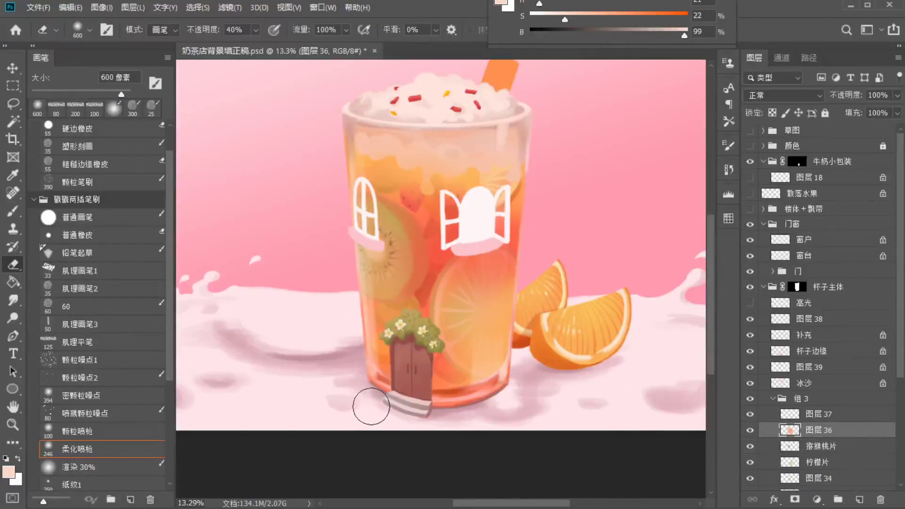
{"action": "mouse_move", "coordinate": [394, 259]}
{"action": "left_mouse_down"}
{"action": "mouse_move", "coordinate": [375, 297]}
{"action": "mouse_move", "coordinate": [423, 249]}
{"action": "left_mouse_up"}
Show the 高光 layer again and soften its vertical highlight with the 肌理平笔 eraser at 600 px
{"action": "left_click", "coordinate": [809, 258]}
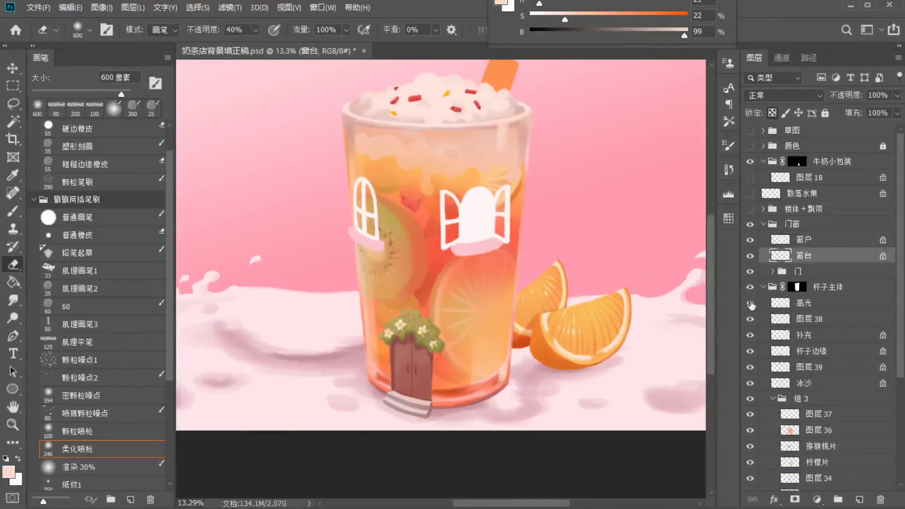
{"action": "left_click", "coordinate": [750, 304]}
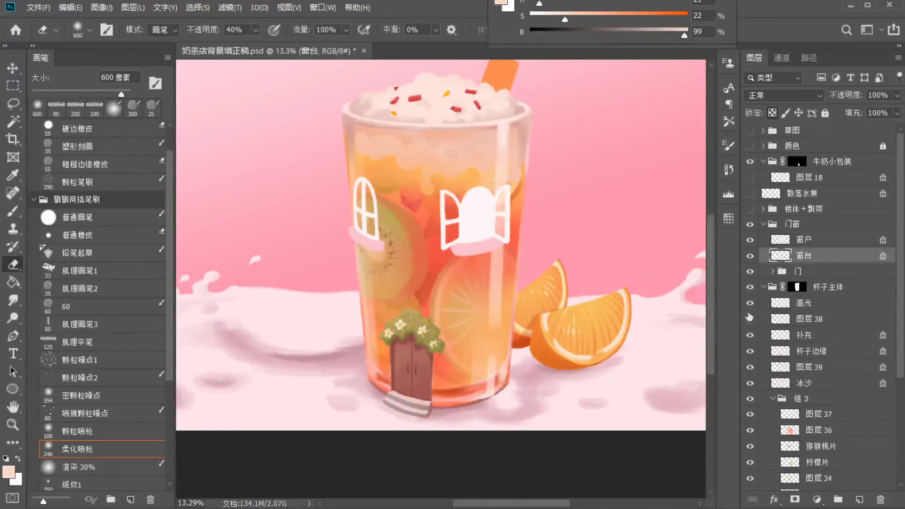
{"action": "left_click", "coordinate": [808, 305]}
{"action": "left_click", "coordinate": [79, 342]}
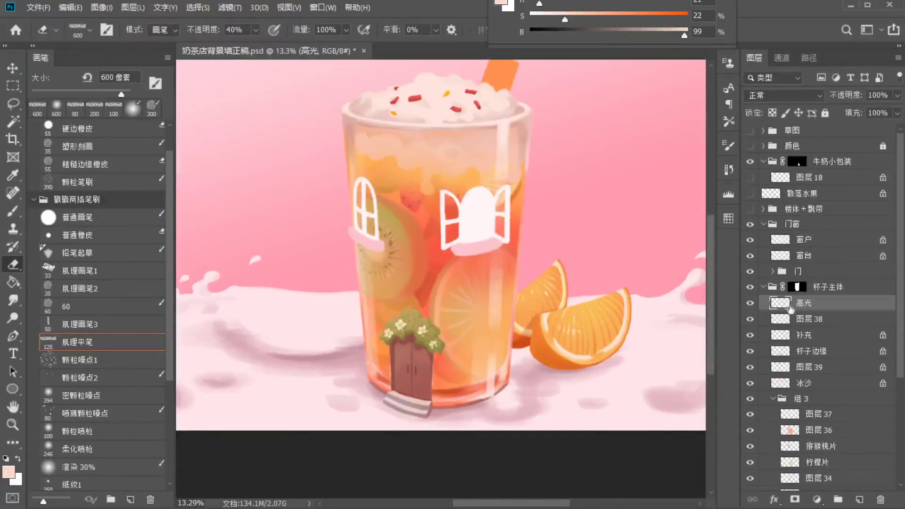
Select the 冰沙 layer and switch to painting with the 肌理平笔 brush at 400 px
{"action": "key", "text": "alt+bracketleft"}
{"action": "key", "text": "alt+bracketleft"}
{"action": "key", "text": "alt+bracketleft"}
{"action": "key", "text": "alt+bracketleft"}
{"action": "key", "text": "alt+bracketleft"}
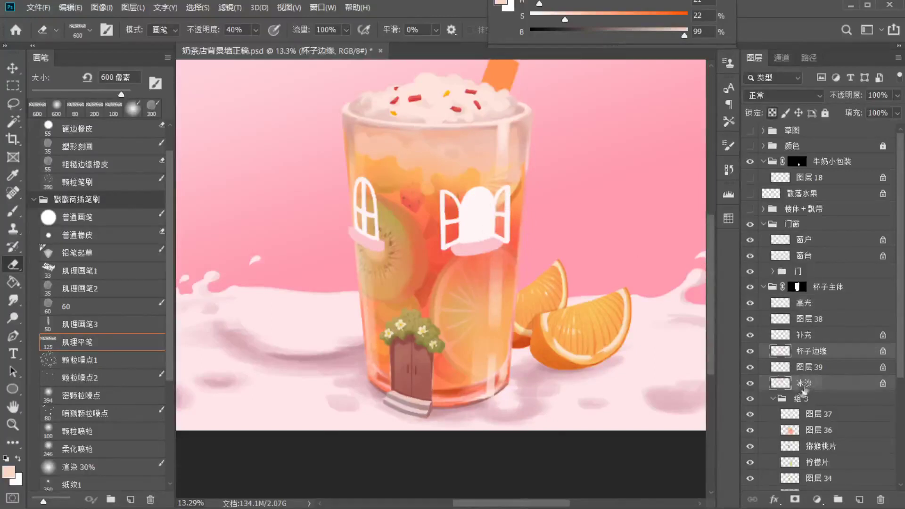
{"action": "left_click", "coordinate": [14, 213]}
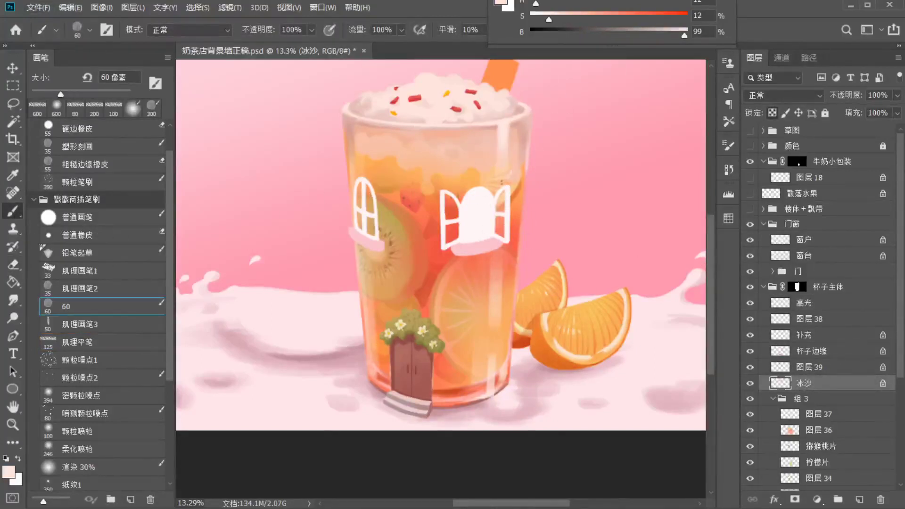
{"action": "left_click", "coordinate": [83, 343]}
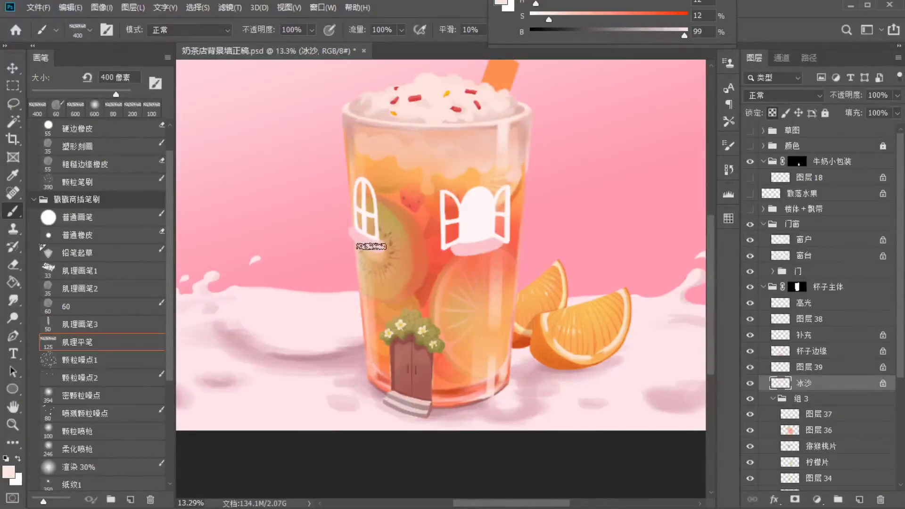
Touch up the foam's lower-right edge with sampled peach, using brush 60 at 100 px and the soft 渲染 30% brush
{"action": "left_click", "coordinate": [467, 193], "text": "alt"}
{"action": "left_click", "coordinate": [105, 313]}
{"action": "left_click", "coordinate": [507, 182], "text": "alt"}
{"action": "key", "text": "ctrl+z"}
{"action": "mouse_move", "coordinate": [504, 198]}
{"action": "left_mouse_down"}
{"action": "mouse_move", "coordinate": [519, 208]}
{"action": "mouse_move", "coordinate": [515, 174]}
{"action": "left_mouse_up"}
{"action": "key", "text": "bracketright"}
{"action": "key", "text": "bracketright"}
{"action": "key", "text": "bracketright"}
{"action": "key", "text": "bracketright"}
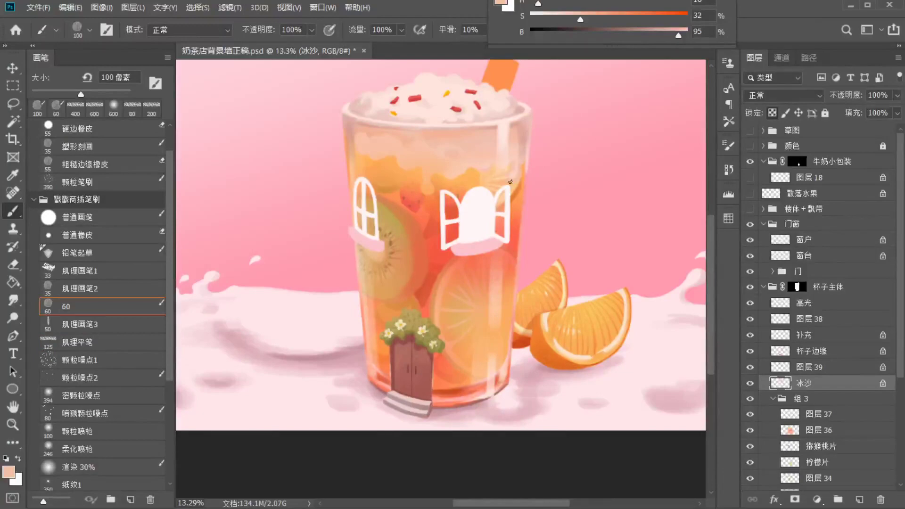
{"action": "left_click", "coordinate": [462, 189], "text": "alt"}
{"action": "left_click", "coordinate": [77, 466]}
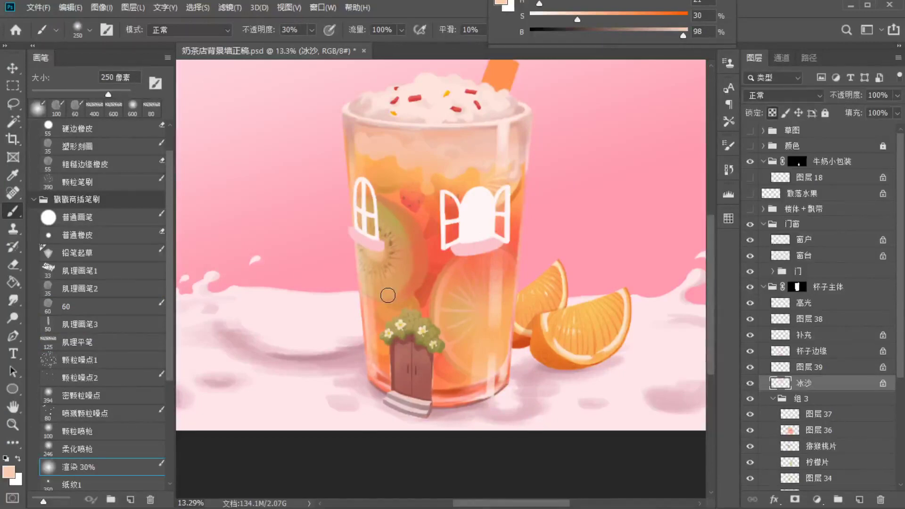
Rework the foam's upper-left area with sampled peach tones, using brush 60 at 100 px
{"action": "left_click", "coordinate": [388, 134], "text": "alt"}
{"action": "left_click", "coordinate": [100, 307]}
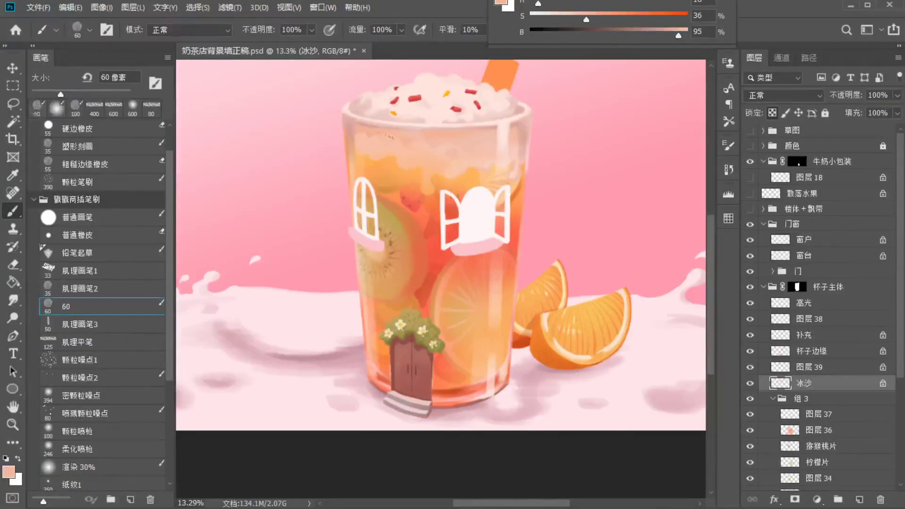
{"action": "left_click", "coordinate": [380, 138], "text": "alt"}
{"action": "key", "text": "bracketright"}
{"action": "key", "text": "bracketright"}
{"action": "key", "text": "bracketright"}
{"action": "key", "text": "bracketright"}
{"action": "left_click", "coordinate": [381, 149], "text": "alt"}
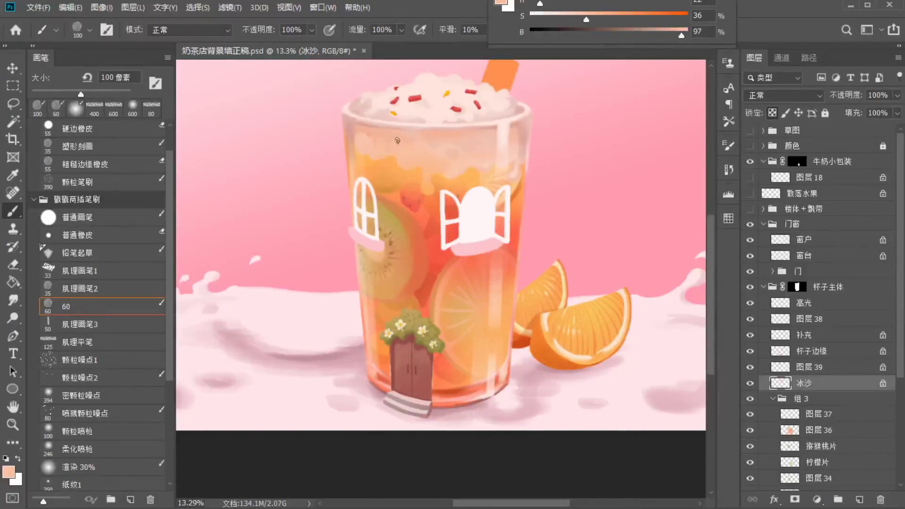
{"action": "left_click", "coordinate": [383, 153], "text": "alt"}
Collapse the 杯子主体 group, select the 窗台 layer and save the document
{"action": "left_click", "coordinate": [829, 255]}
{"action": "left_click", "coordinate": [763, 287]}
{"action": "key", "text": "ctrl+s"}
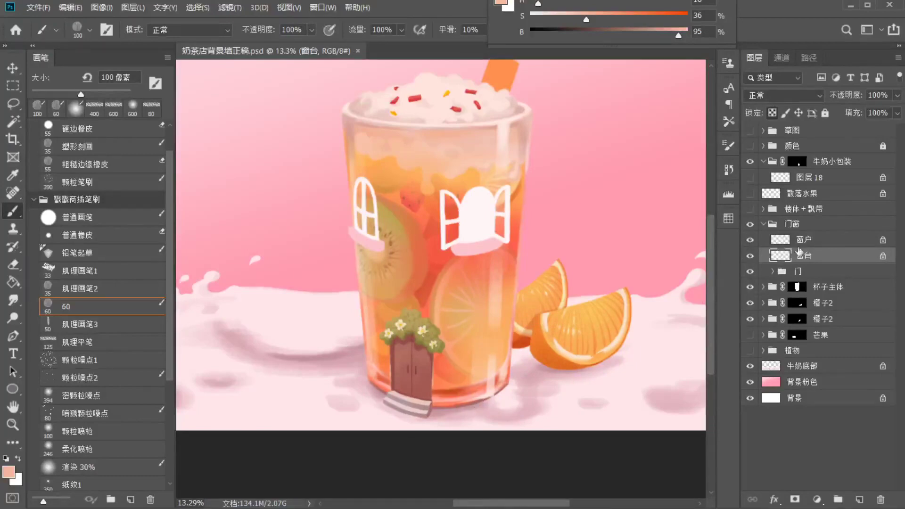
Stamp all visible layers above the 门 group and start Liquify on the door steps with the forward warp tool
{"action": "left_click", "coordinate": [811, 271]}
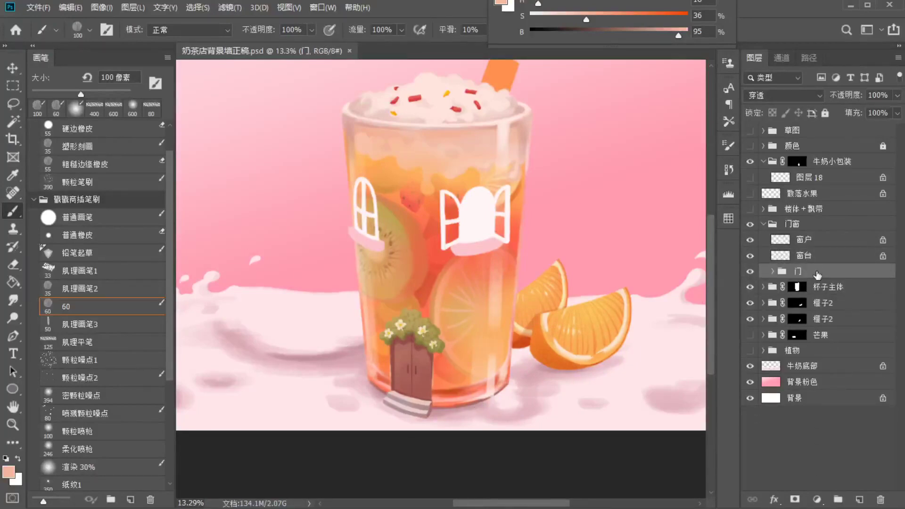
{"action": "key", "text": "ctrl+shift+alt+e"}
{"action": "key", "text": "ctrl+shift+x"}
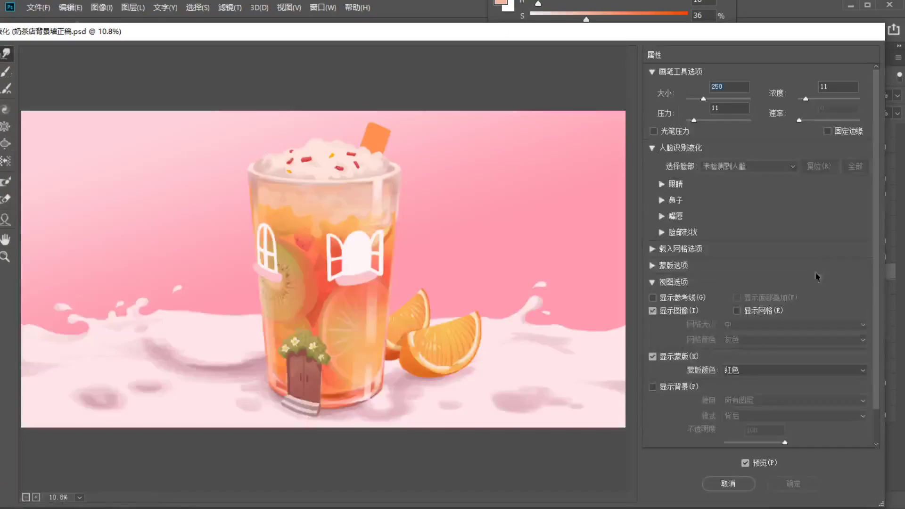
{"action": "left_click", "coordinate": [335, 368]}
{"action": "left_click", "coordinate": [6, 53]}
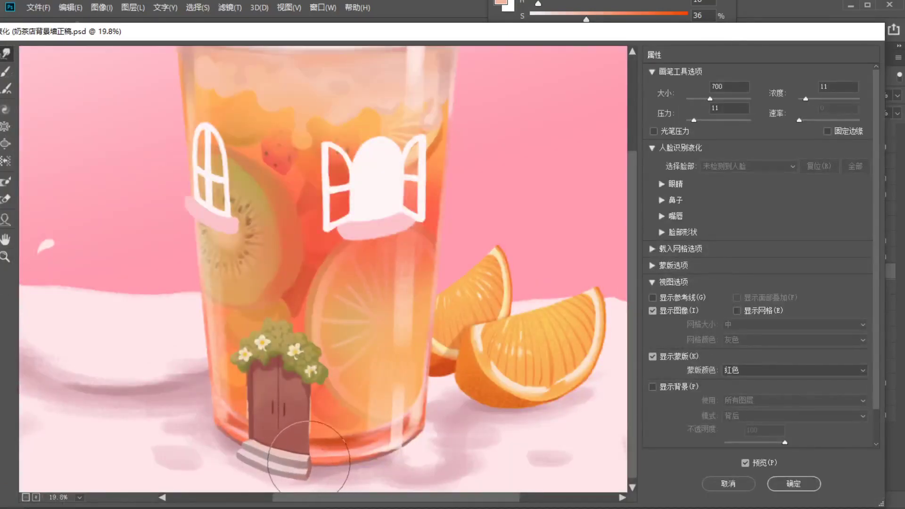
{"action": "key", "text": "bracketleft"}
{"action": "key", "text": "bracketleft"}
{"action": "key", "text": "bracketleft"}
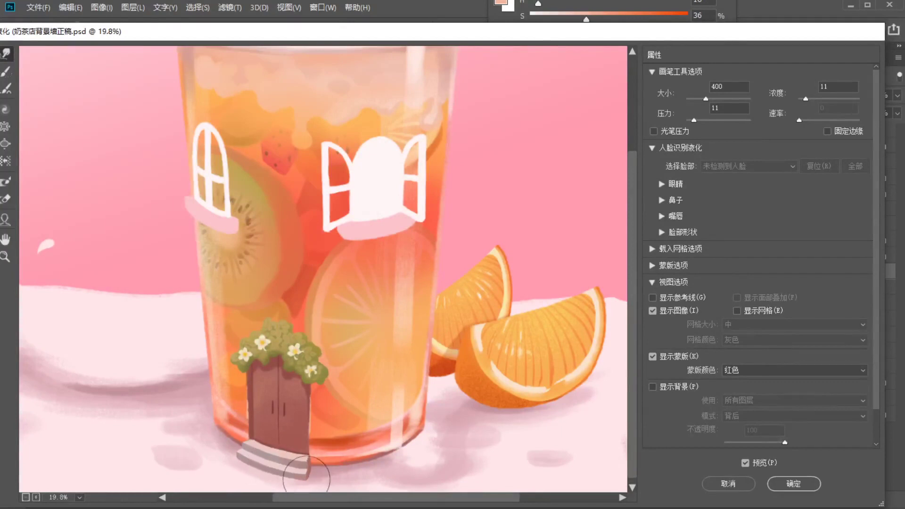
{"action": "key", "text": "bracketleft"}
{"action": "key", "text": "bracketleft"}
{"action": "key", "text": "bracketright"}
{"action": "key", "text": "bracketleft"}
{"action": "key", "text": "bracketleft"}
{"action": "key", "text": "bracketleft"}
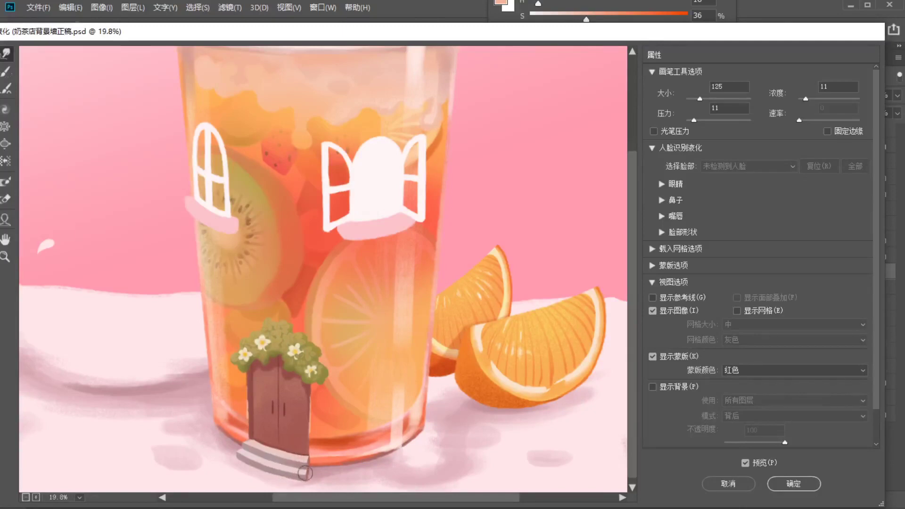
Warp the right corner of the door steps into shape with brushes of up to 700 px and apply Liquify
{"action": "key", "text": "bracketright"}
{"action": "key", "text": "bracketright"}
{"action": "key", "text": "bracketright"}
{"action": "key", "text": "bracketright"}
{"action": "key", "text": "bracketright"}
{"action": "key", "text": "bracketright"}
{"action": "key", "text": "bracketright"}
{"action": "key", "text": "bracketright"}
{"action": "key", "text": "bracketright"}
{"action": "mouse_move", "coordinate": [309, 476]}
{"action": "left_mouse_down"}
{"action": "mouse_move", "coordinate": [292, 474]}
{"action": "mouse_move", "coordinate": [296, 468]}
{"action": "left_mouse_up"}
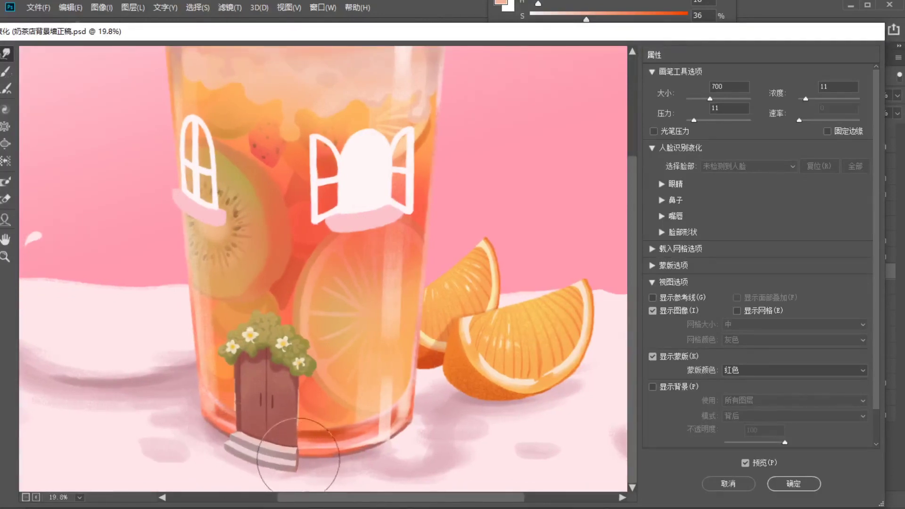
{"action": "key", "text": "bracketleft"}
{"action": "key", "text": "bracketleft"}
{"action": "key", "text": "bracketleft"}
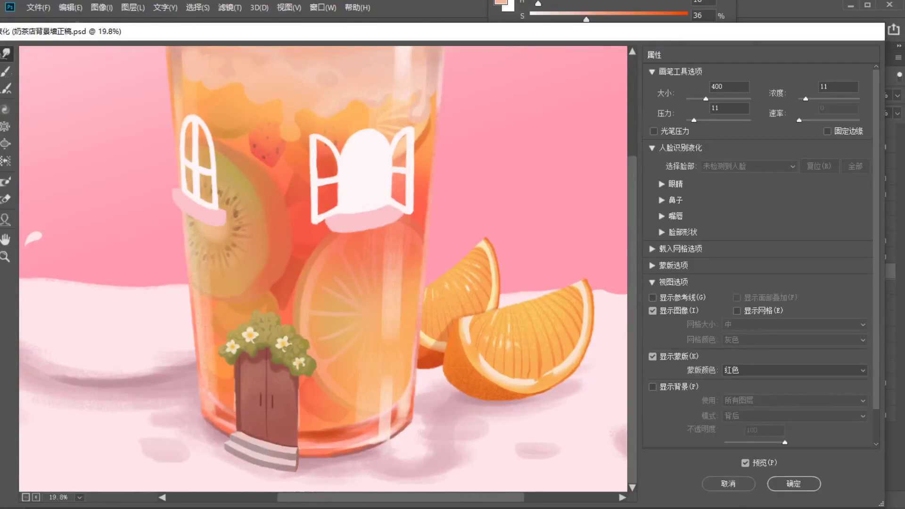
{"action": "key", "text": "bracketleft"}
{"action": "key", "text": "bracketleft"}
{"action": "key", "text": "bracketleft"}
{"action": "left_click", "coordinate": [793, 483]}
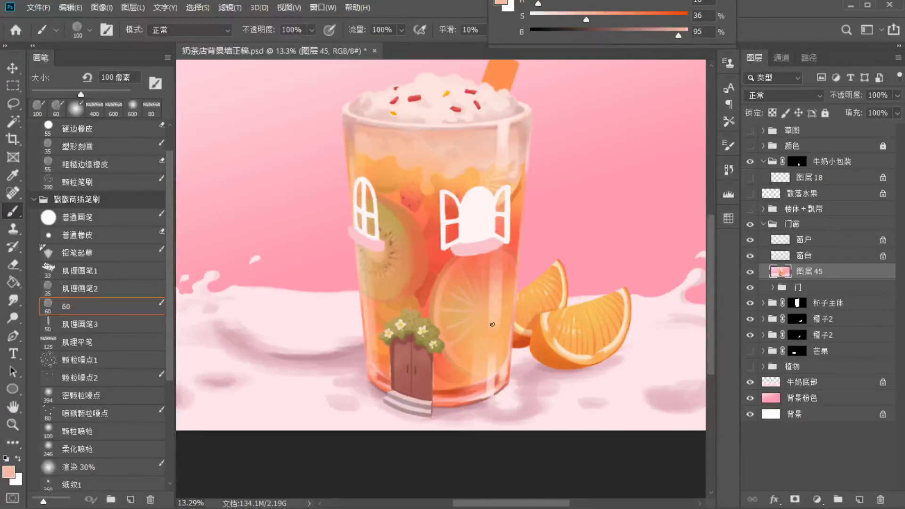
Hide 图层 45 and unlock transparent pixels on all layers in the 门 group
{"action": "left_click", "coordinate": [749, 271]}
{"action": "left_click", "coordinate": [772, 287]}
{"action": "left_click", "coordinate": [819, 302]}
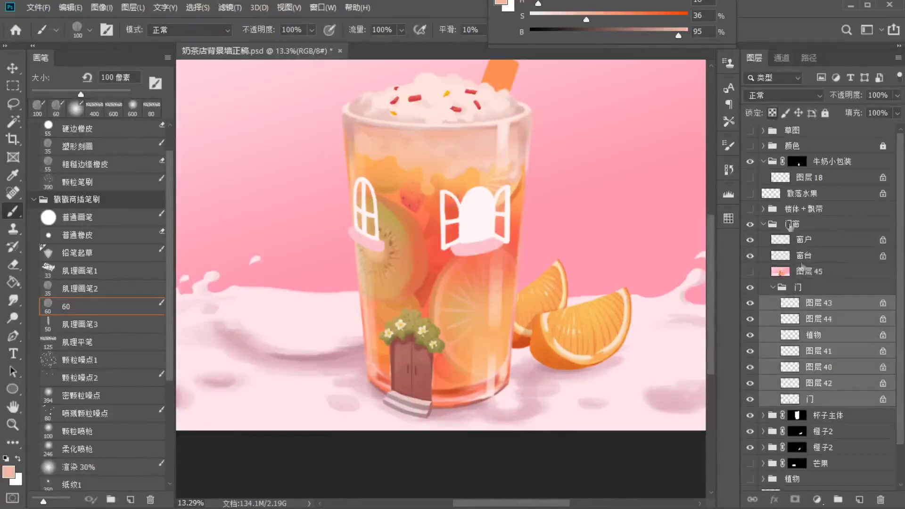
{"action": "left_click", "coordinate": [825, 398], "text": "shift"}
{"action": "left_click", "coordinate": [772, 113]}
Reapply the Liquify filter to each layer in the 门 group, from 图层 43 down to 门
{"action": "left_click", "coordinate": [817, 306]}
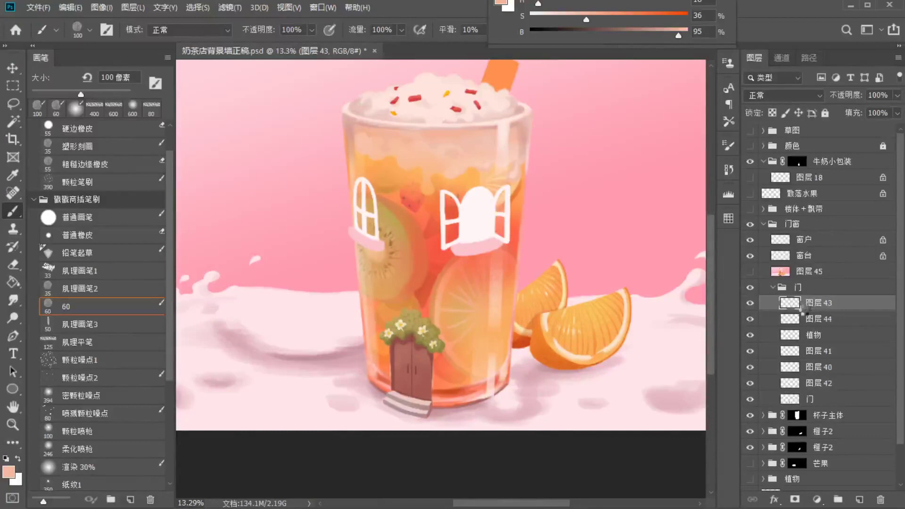
{"action": "left_click", "coordinate": [807, 319]}
{"action": "left_click", "coordinate": [814, 335]}
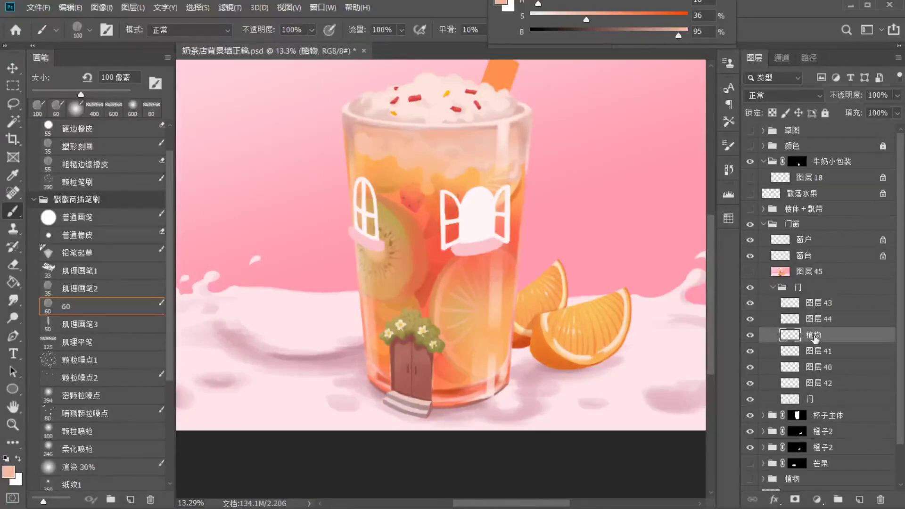
{"action": "left_click", "coordinate": [814, 351]}
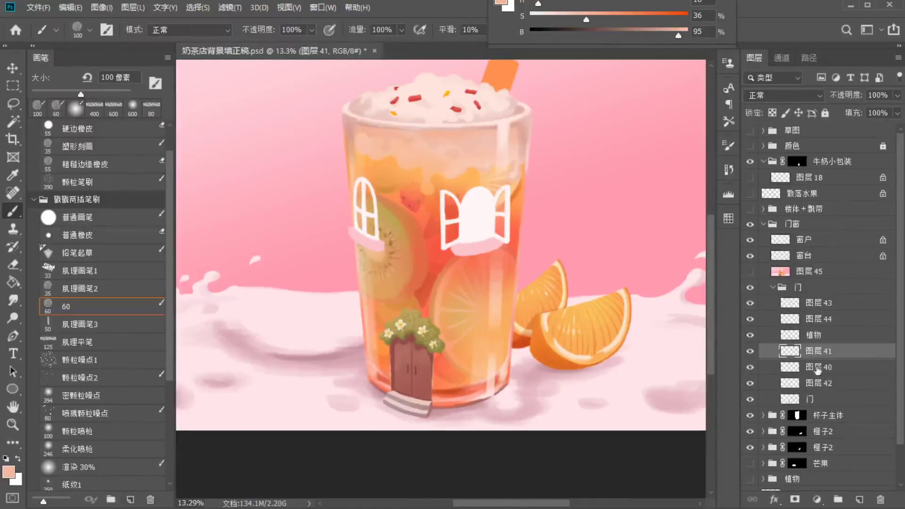
{"action": "left_click", "coordinate": [818, 367]}
{"action": "left_click", "coordinate": [818, 384]}
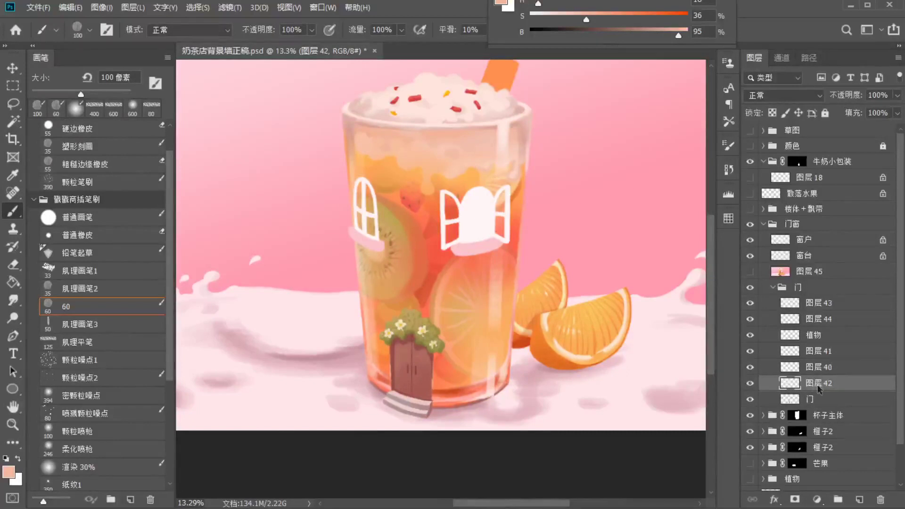
{"action": "left_click", "coordinate": [818, 399]}
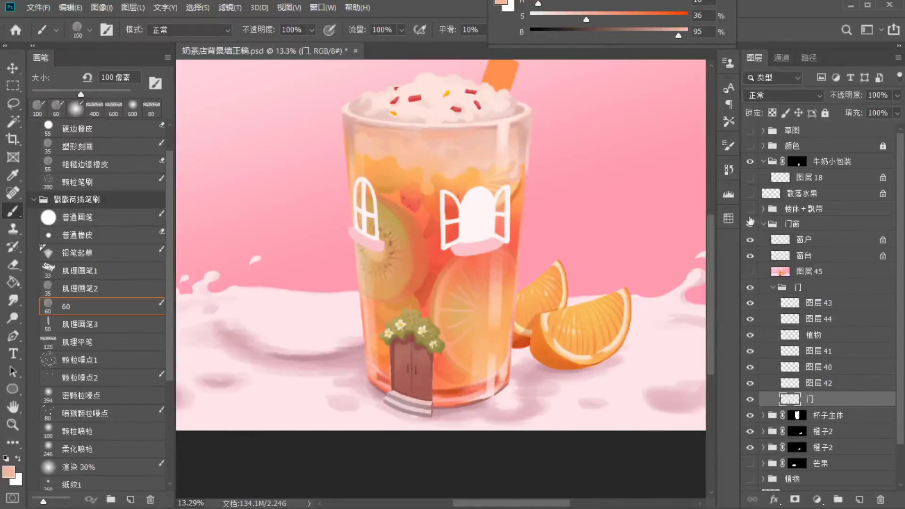
Delete the stamped layer 图层 45 and collapse the 门 group
{"action": "left_click", "coordinate": [814, 275]}
{"action": "left_click", "coordinate": [880, 500]}
{"action": "left_click", "coordinate": [772, 271]}
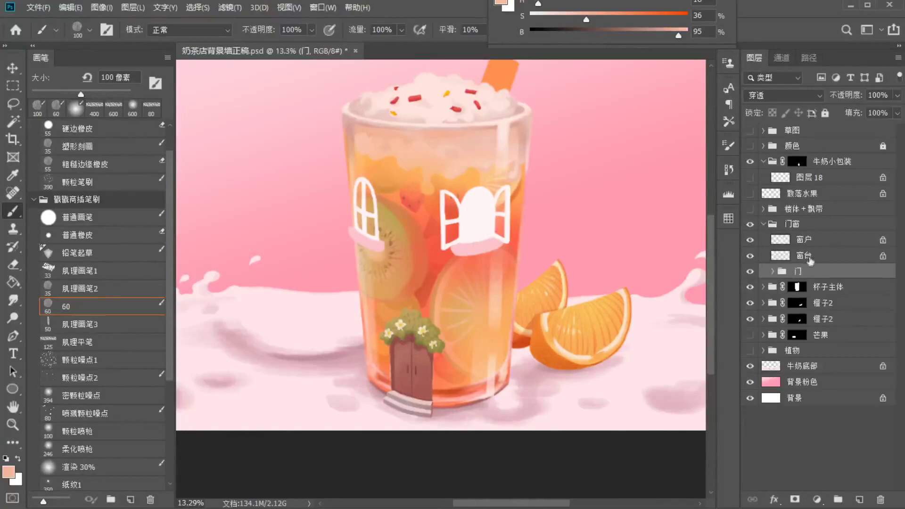
Paint the right windowsill's front face on the 窗台 layer in mauve pink (S 32, B 86) with brush 60 at 100 px
{"action": "left_click", "coordinate": [807, 259]}
{"action": "left_click_drag", "start_coordinate": [446, 256], "coordinate": [563, 345]}
{"action": "left_click", "coordinate": [567, 297], "text": "alt"}
{"action": "left_click", "coordinate": [665, 33]}
{"action": "left_click", "coordinate": [580, 19]}
{"action": "mouse_move", "coordinate": [521, 283]}
{"action": "left_mouse_down"}
{"action": "mouse_move", "coordinate": [521, 313]}
{"action": "mouse_move", "coordinate": [681, 267]}
{"action": "mouse_move", "coordinate": [636, 286]}
{"action": "left_mouse_up"}
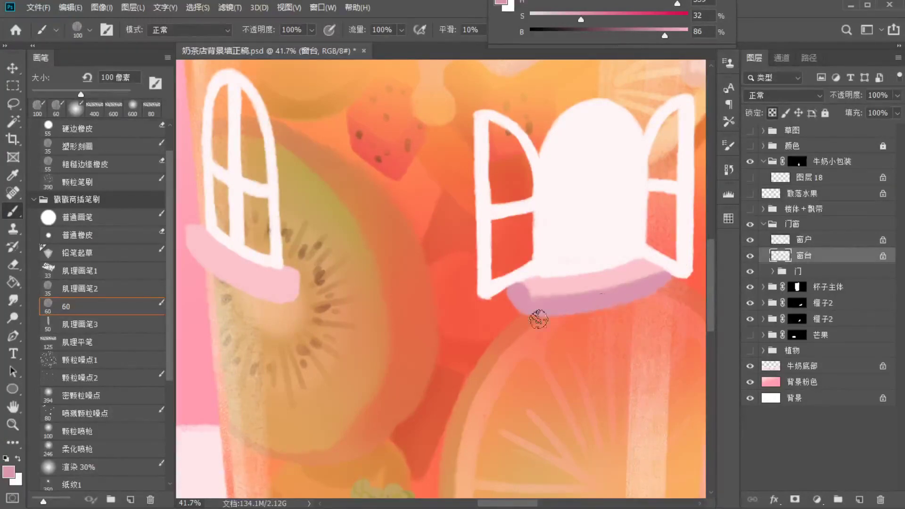
Extend the mauve shading on the windowsills and paint the left sill's front face with brush 60 at 70 px
{"action": "left_click_drag", "start_coordinate": [411, 352], "coordinate": [563, 364]}
{"action": "key", "text": "bracketleft"}
{"action": "key", "text": "bracketleft"}
{"action": "key", "text": "bracketleft"}
{"action": "mouse_move", "coordinate": [445, 286]}
{"action": "left_mouse_down"}
{"action": "mouse_move", "coordinate": [432, 301]}
{"action": "mouse_move", "coordinate": [445, 298]}
{"action": "left_mouse_up"}
{"action": "mouse_move", "coordinate": [359, 258]}
{"action": "left_mouse_down"}
{"action": "mouse_move", "coordinate": [382, 289]}
{"action": "mouse_move", "coordinate": [445, 297]}
{"action": "mouse_move", "coordinate": [373, 282]}
{"action": "mouse_move", "coordinate": [422, 309]}
{"action": "left_mouse_up"}
{"action": "mouse_move", "coordinate": [473, 333]}
{"action": "left_mouse_down"}
{"action": "mouse_move", "coordinate": [327, 335]}
{"action": "mouse_move", "coordinate": [323, 350]}
{"action": "left_mouse_up"}
{"action": "scroll", "coordinate": [319, 325], "scroll_direction": "down", "scroll_amount": 2}
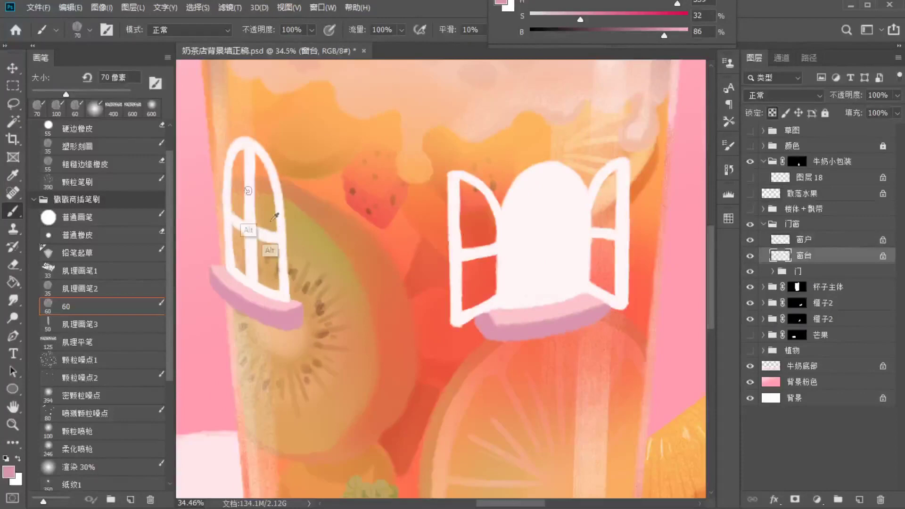
Tint both windowsills with sampled orange and red from the drink, using the 渲染 30% brush at 300 px
{"action": "left_click", "coordinate": [398, 269], "text": "alt"}
{"action": "left_click", "coordinate": [78, 467]}
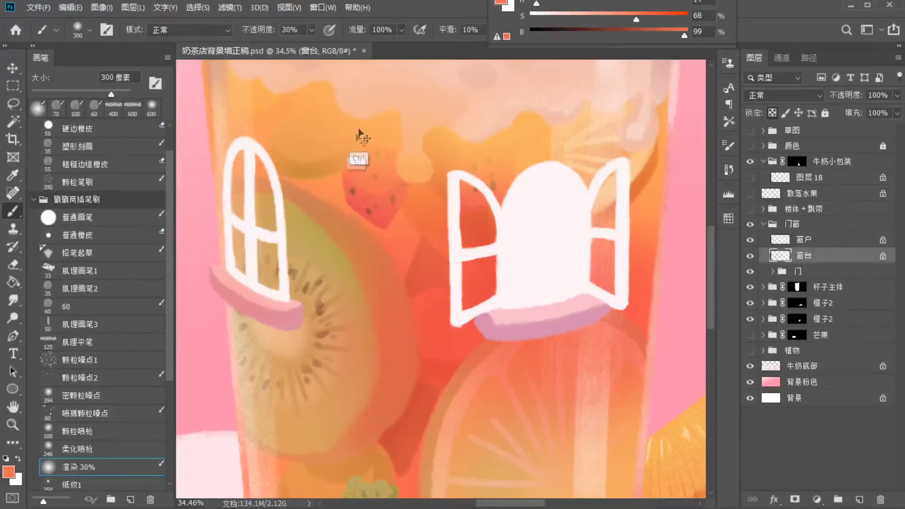
{"action": "left_click", "coordinate": [263, 137], "text": "alt"}
{"action": "mouse_move", "coordinate": [231, 299]}
{"action": "left_mouse_down"}
{"action": "mouse_move", "coordinate": [295, 318]}
{"action": "mouse_move", "coordinate": [291, 352]}
{"action": "left_mouse_up"}
{"action": "left_click", "coordinate": [431, 311], "text": "alt"}
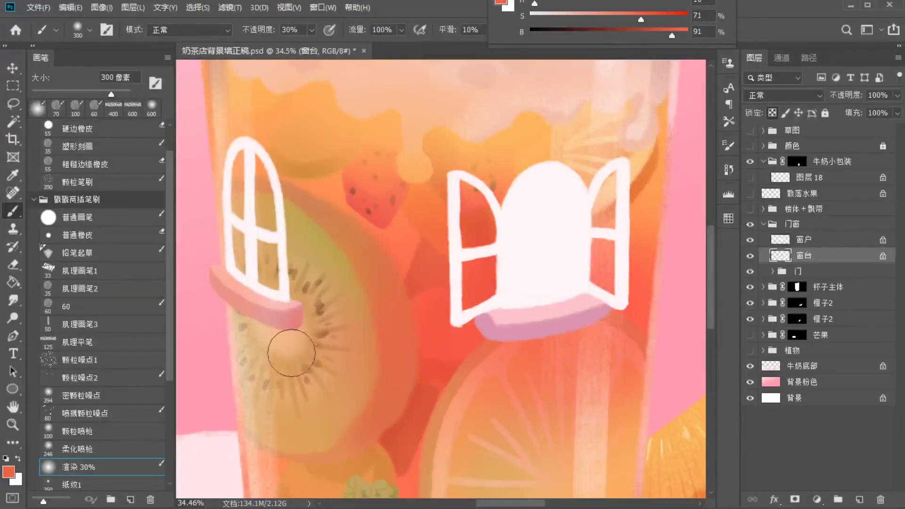
{"action": "mouse_move", "coordinate": [475, 336]}
{"action": "left_mouse_down"}
{"action": "mouse_move", "coordinate": [497, 357]}
{"action": "mouse_move", "coordinate": [628, 319]}
{"action": "mouse_move", "coordinate": [562, 299]}
{"action": "mouse_move", "coordinate": [573, 283]}
{"action": "left_mouse_up"}
{"action": "left_click", "coordinate": [643, 281], "text": "alt"}
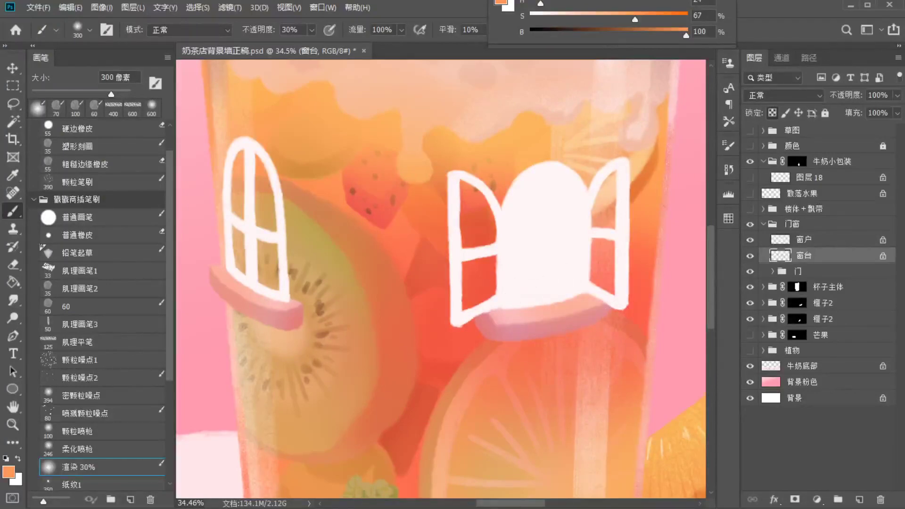
{"action": "left_click", "coordinate": [447, 264], "text": "alt"}
Deepen the left end of the right windowsill's front face with a darker sampled tone, using 渲染 30% at 125 px
{"action": "key", "text": "bracketleft"}
{"action": "key", "text": "bracketleft"}
{"action": "key", "text": "bracketleft"}
{"action": "key", "text": "bracketleft"}
{"action": "key", "text": "bracketleft"}
{"action": "left_click", "coordinate": [491, 335], "text": "alt"}
{"action": "left_click", "coordinate": [633, 32]}
{"action": "mouse_move", "coordinate": [485, 331]}
{"action": "left_mouse_down"}
{"action": "mouse_move", "coordinate": [494, 343]}
{"action": "mouse_move", "coordinate": [553, 338]}
{"action": "left_mouse_up"}
{"action": "left_click", "coordinate": [506, 342], "text": "alt"}
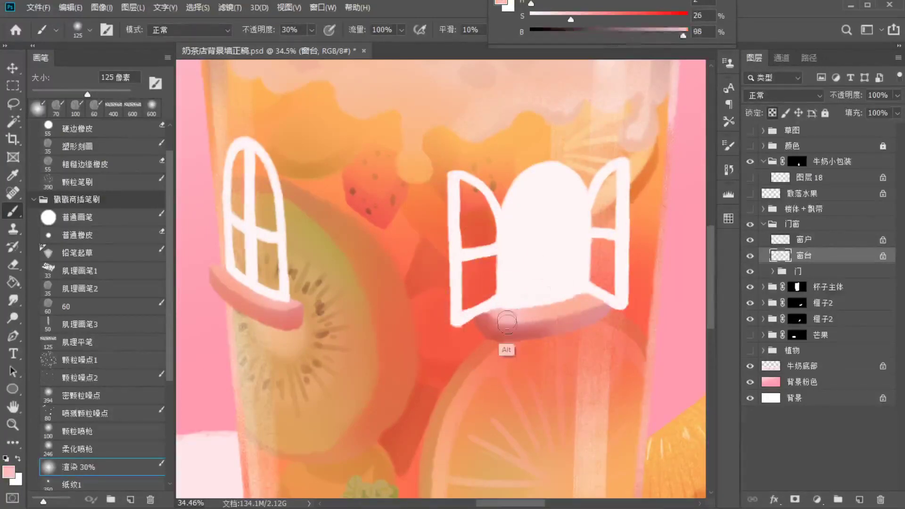
Repaint the right windowsill with a pale pink top and a dark red front face, using brush 60 at 60 px
{"action": "left_click", "coordinate": [539, 326], "text": "alt"}
{"action": "left_click", "coordinate": [116, 311]}
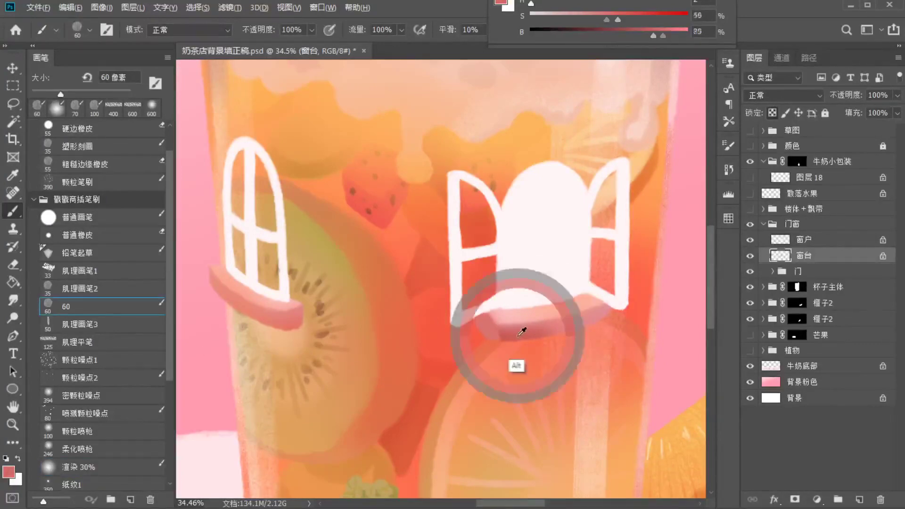
{"action": "left_click", "coordinate": [490, 314], "text": "alt"}
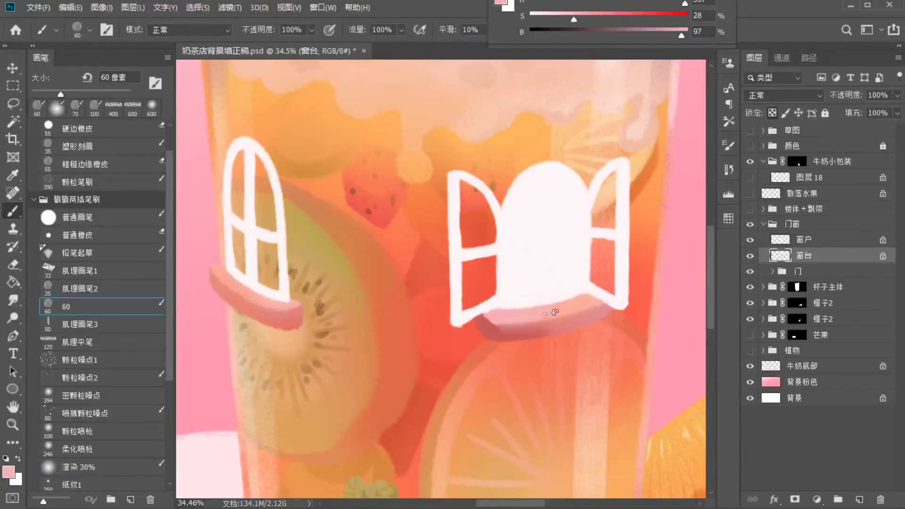
{"action": "scroll", "coordinate": [575, 315], "scroll_direction": "up", "scroll_amount": 3}
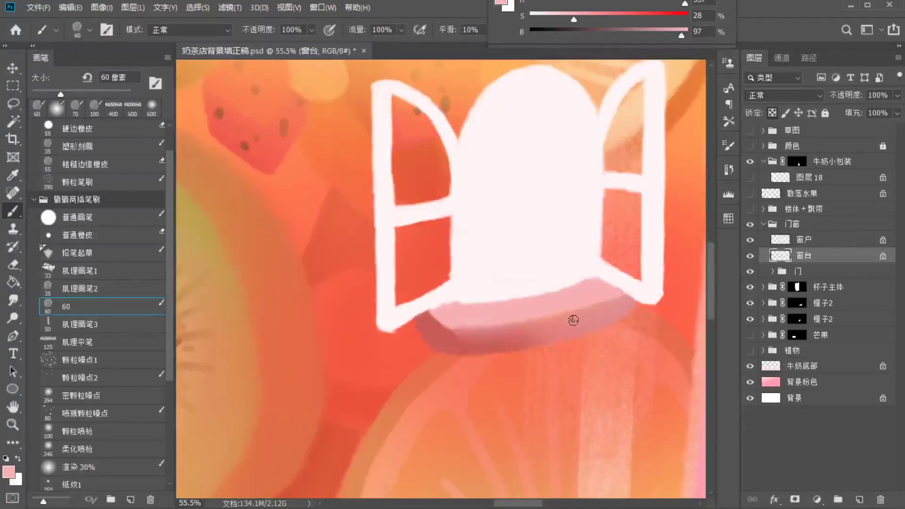
{"action": "left_click", "coordinate": [423, 311], "text": "alt"}
{"action": "mouse_move", "coordinate": [423, 311]}
{"action": "left_mouse_down"}
{"action": "mouse_move", "coordinate": [490, 337]}
{"action": "mouse_move", "coordinate": [634, 306]}
{"action": "mouse_move", "coordinate": [583, 327]}
{"action": "mouse_move", "coordinate": [632, 298]}
{"action": "left_mouse_up"}
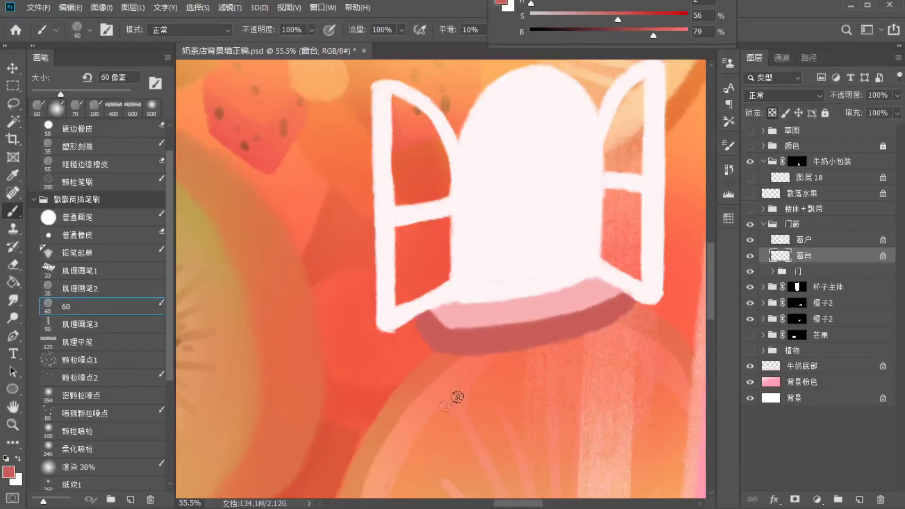
Blend sampled orange-red into the right windowsill's front face with the 渲染 30% brush and 肌理平笔 at 125 px
{"action": "left_click", "coordinate": [339, 162], "text": "alt"}
{"action": "left_click", "coordinate": [93, 465]}
{"action": "left_click_drag", "start_coordinate": [644, 302], "coordinate": [558, 346]}
{"action": "left_click", "coordinate": [78, 342]}
{"action": "left_click", "coordinate": [597, 337], "text": "alt"}
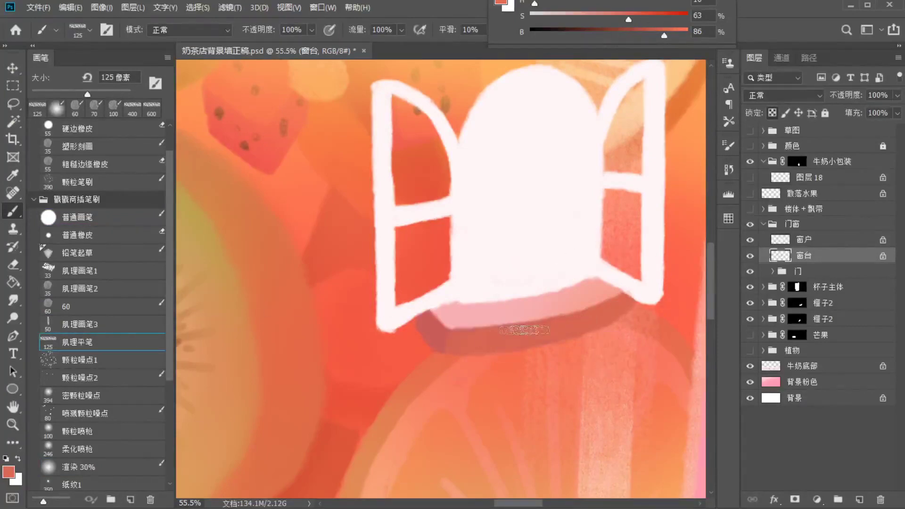
{"action": "scroll", "coordinate": [431, 358], "scroll_direction": "down", "scroll_amount": 10}
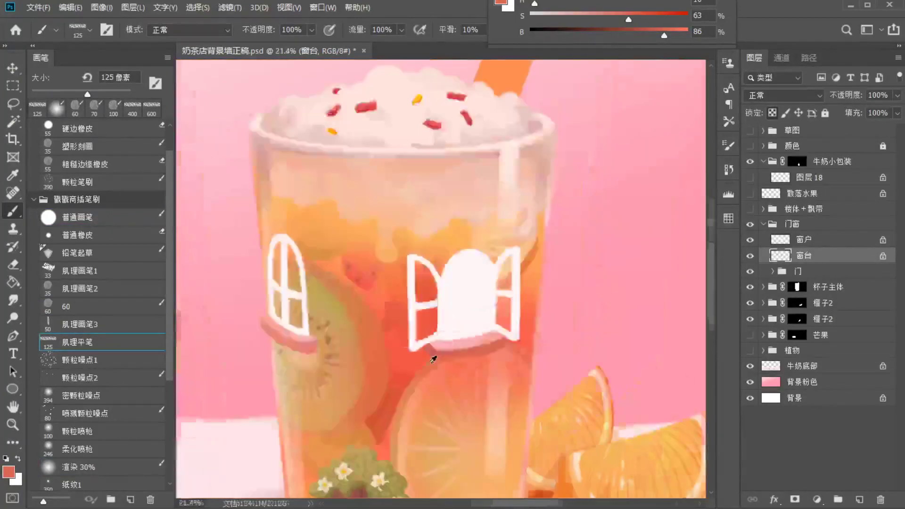
Darken the right end of the left windowsill with a sampled muted red, using 肌理平笔 at 125 px
{"action": "scroll", "coordinate": [428, 359], "scroll_direction": "up", "scroll_amount": 7}
{"action": "left_click", "coordinate": [509, 320], "text": "alt"}
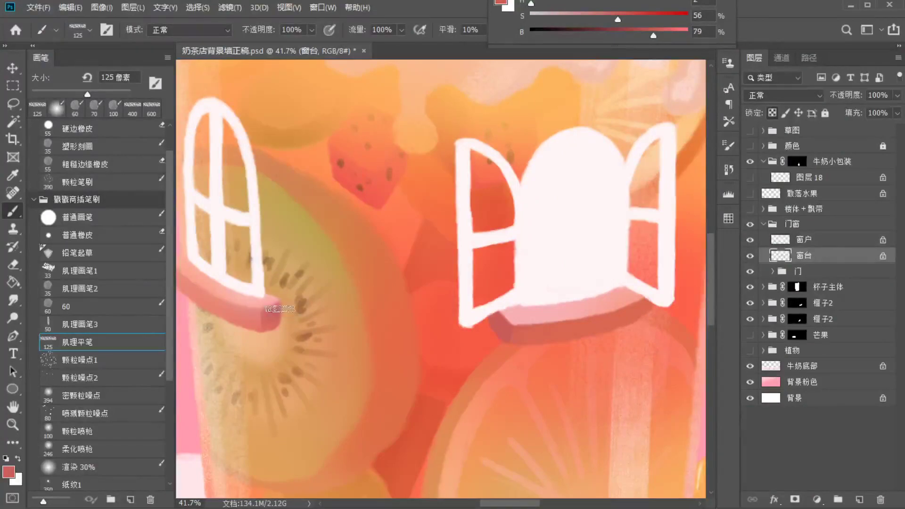
{"action": "scroll", "coordinate": [286, 347], "scroll_direction": "down", "scroll_amount": 2}
{"action": "scroll", "coordinate": [217, 306], "scroll_direction": "up", "scroll_amount": 4}
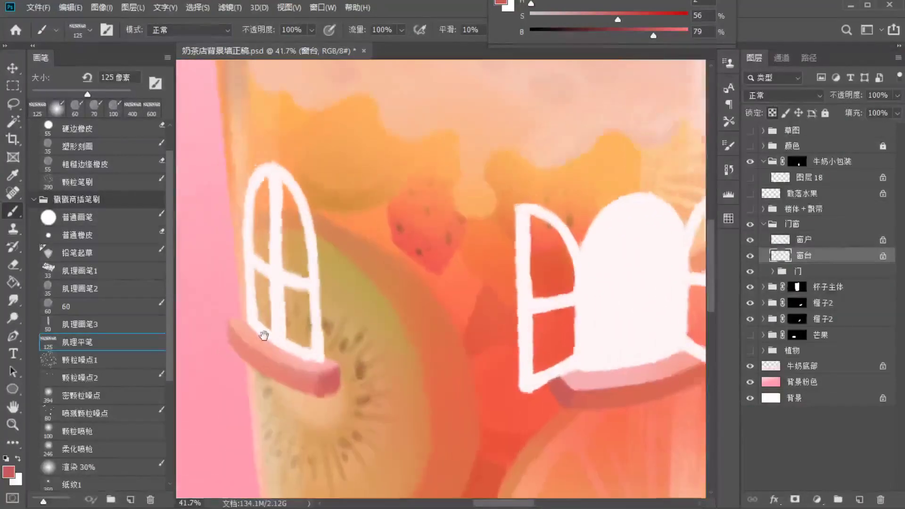
Shade the left window's frame on the 窗户 layer with greyish pink at 8% saturation and 80% brightness, using 肌理平笔 at 125 px
{"action": "left_click", "coordinate": [777, 242]}
{"action": "left_click", "coordinate": [669, 32]}
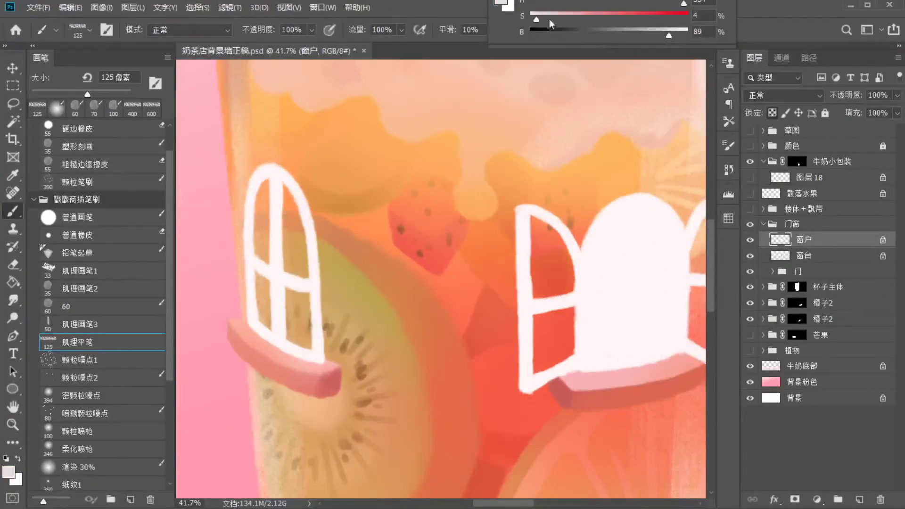
{"action": "left_click", "coordinate": [543, 18]}
{"action": "left_click", "coordinate": [655, 34]}
{"action": "left_click_drag", "start_coordinate": [323, 203], "coordinate": [334, 328]}
{"action": "left_click_drag", "start_coordinate": [332, 284], "coordinate": [333, 350]}
{"action": "mouse_move", "coordinate": [233, 326]}
{"action": "left_mouse_down"}
{"action": "mouse_move", "coordinate": [253, 342]}
{"action": "mouse_move", "coordinate": [303, 353]}
{"action": "left_mouse_up"}
Shade the inner left edges of the left window's frame with the greyish pink at 25 px
{"action": "key", "text": "bracketleft"}
{"action": "key", "text": "bracketleft"}
{"action": "key", "text": "bracketleft"}
{"action": "key", "text": "bracketleft"}
{"action": "key", "text": "bracketleft"}
{"action": "key", "text": "bracketleft"}
{"action": "key", "text": "bracketleft"}
{"action": "key", "text": "bracketleft"}
{"action": "key", "text": "bracketleft"}
{"action": "key", "text": "bracketleft"}
{"action": "key", "text": "bracketleft"}
{"action": "key", "text": "bracketleft"}
{"action": "key", "text": "bracketleft"}
{"action": "key", "text": "bracketleft"}
{"action": "key", "text": "bracketleft"}
{"action": "left_click_drag", "start_coordinate": [255, 202], "coordinate": [267, 177]}
{"action": "left_click_drag", "start_coordinate": [253, 273], "coordinate": [256, 307]}
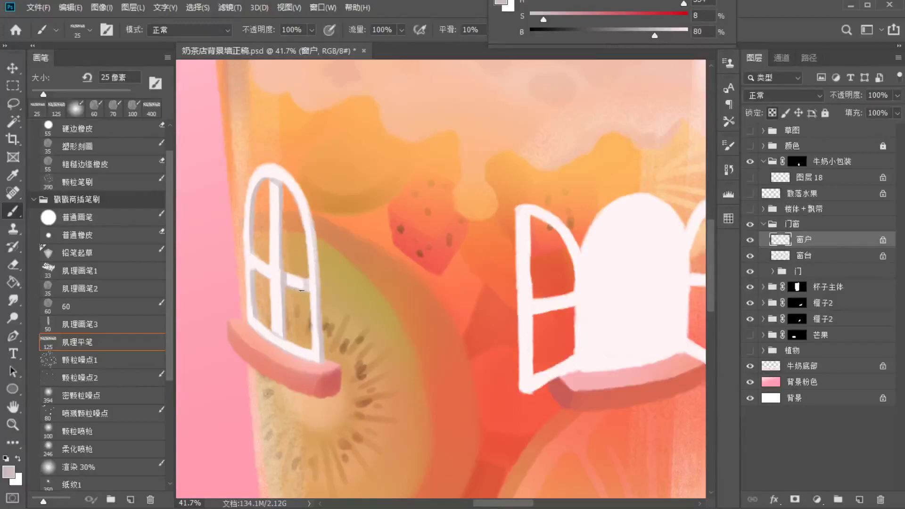
Draw thin shadow lines down the left window's central mullion at 10 px and undo the last stroke
{"action": "key", "text": "bracketleft"}
{"action": "key", "text": "bracketleft"}
{"action": "key", "text": "bracketleft"}
{"action": "left_click_drag", "start_coordinate": [273, 187], "coordinate": [275, 223]}
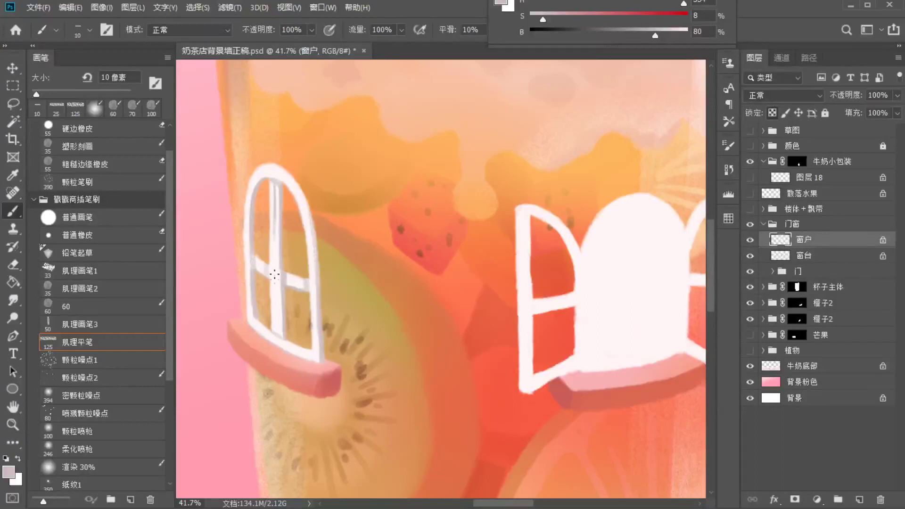
{"action": "key", "text": "ctrl+z"}
{"action": "key", "text": "i"}
{"action": "key", "text": "ctrl+u"}
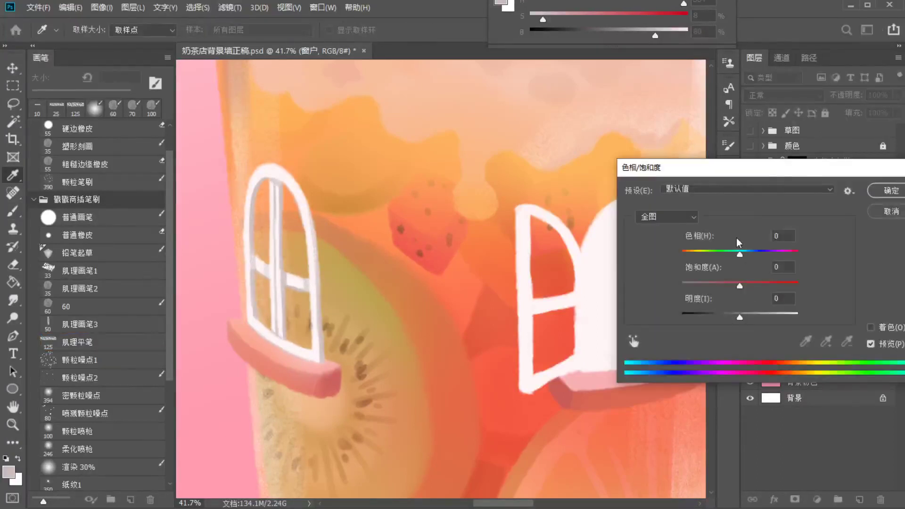
{"action": "key", "text": "Escape"}
Strengthen the 窗户 layer's shading with Levels and raise its saturation by 30 with Hue/Saturation
{"action": "key", "text": "ctrl+l"}
{"action": "left_click_drag", "start_coordinate": [644, 447], "coordinate": [687, 451]}
{"action": "left_click_drag", "start_coordinate": [795, 448], "coordinate": [799, 445]}
{"action": "left_click", "coordinate": [859, 332]}
{"action": "key", "text": "i"}
{"action": "key", "text": "ctrl+u"}
{"action": "left_click_drag", "start_coordinate": [739, 284], "coordinate": [774, 286]}
{"action": "key", "text": "Return"}
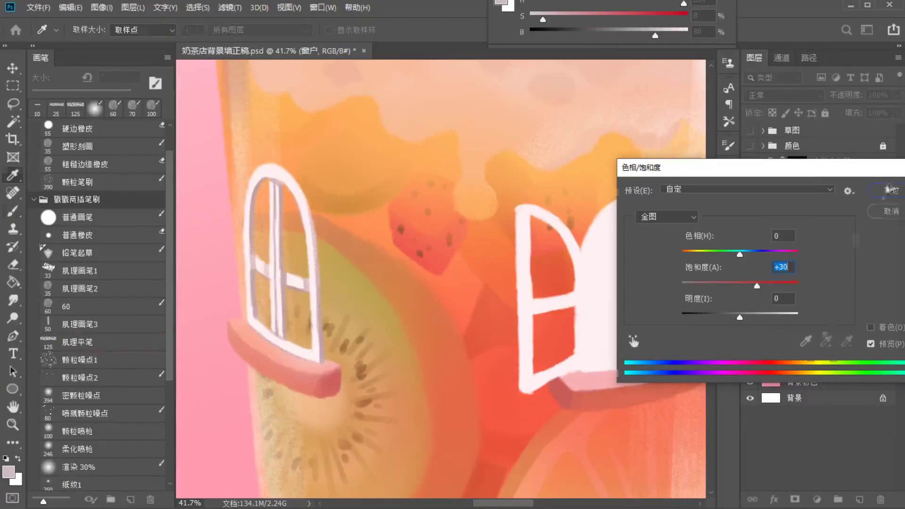
Touch up the left window's frame with sampled orange, pale pink and tan tones, using 肌理平笔 at 45 px
{"action": "key", "text": "b"}
{"action": "left_click", "coordinate": [92, 339]}
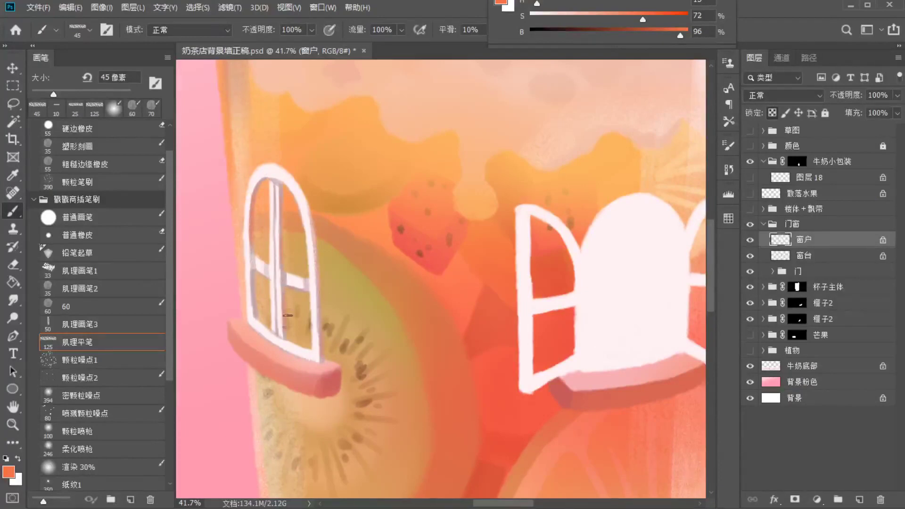
{"action": "left_click", "coordinate": [255, 260], "text": "alt"}
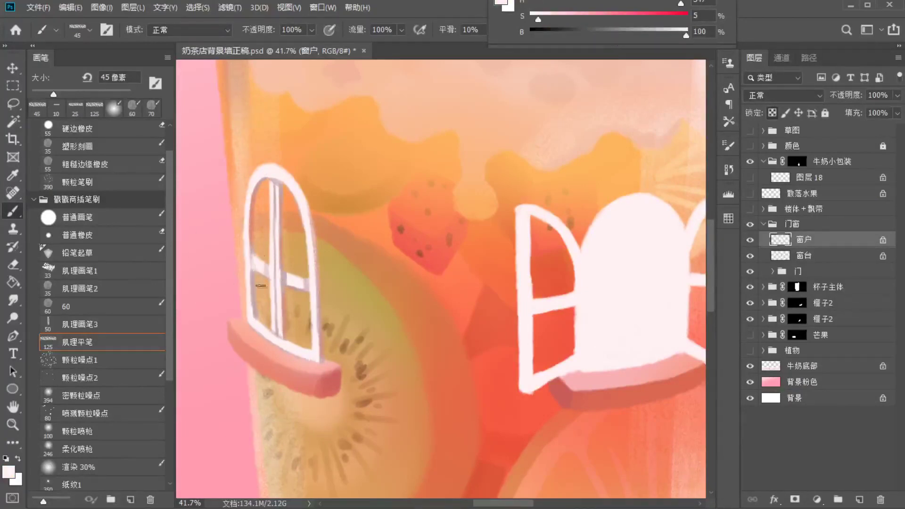
{"action": "left_click", "coordinate": [303, 292], "text": "alt"}
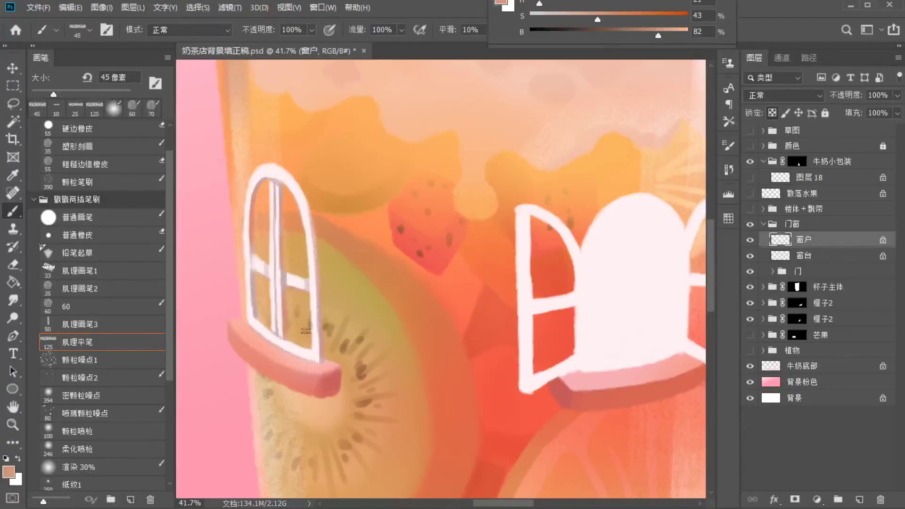
Add a new layer between 窗户 and 窗台 and fill the left window's panes with a sampled orange-red at 45 px
{"action": "left_click", "coordinate": [820, 259]}
{"action": "left_click", "coordinate": [859, 500]}
{"action": "left_click", "coordinate": [553, 258], "text": "alt"}
{"action": "left_click_drag", "start_coordinate": [267, 186], "coordinate": [263, 325]}
{"action": "mouse_move", "coordinate": [282, 254]}
{"action": "left_mouse_down"}
{"action": "mouse_move", "coordinate": [273, 198]}
{"action": "mouse_move", "coordinate": [292, 278]}
{"action": "left_mouse_up"}
{"action": "mouse_move", "coordinate": [297, 188]}
{"action": "left_mouse_down"}
{"action": "mouse_move", "coordinate": [304, 278]}
{"action": "mouse_move", "coordinate": [288, 296]}
{"action": "mouse_move", "coordinate": [303, 343]}
{"action": "left_mouse_up"}
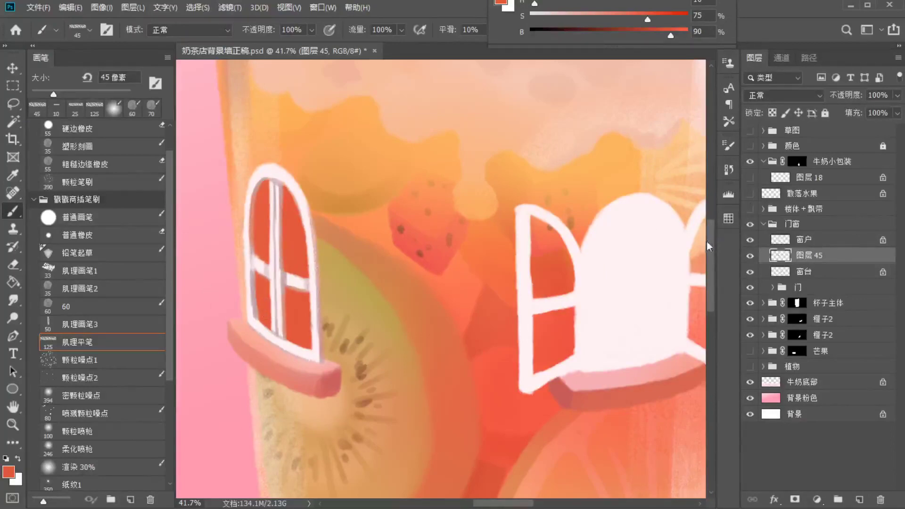
Darken the left window's panes on 图层 45 with a sampled brownish red lowered to 54% brightness, using 肌理平笔 at 400 px
{"action": "left_click", "coordinate": [807, 248]}
{"action": "left_click", "coordinate": [262, 333], "text": "alt"}
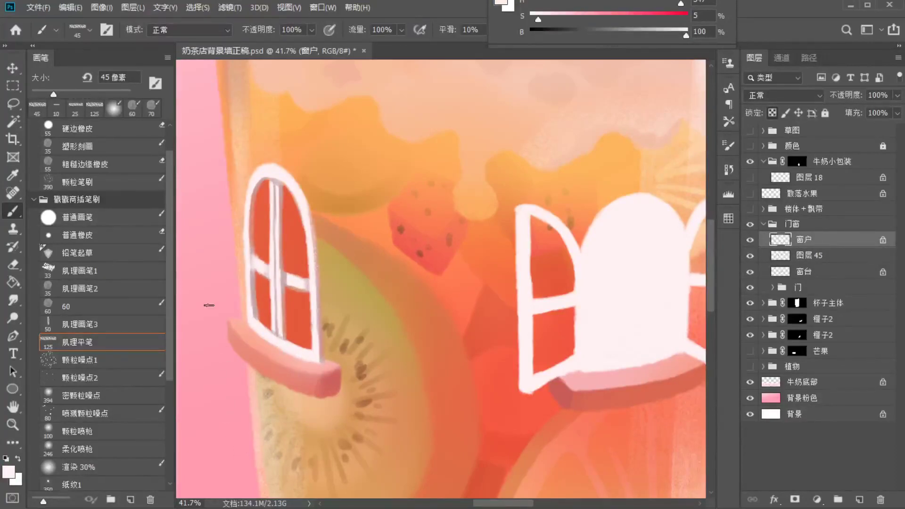
{"action": "scroll", "coordinate": [329, 325], "scroll_direction": "down", "scroll_amount": 5}
{"action": "left_click", "coordinate": [371, 456], "text": "alt"}
{"action": "scroll", "coordinate": [321, 330], "scroll_direction": "up", "scroll_amount": 2}
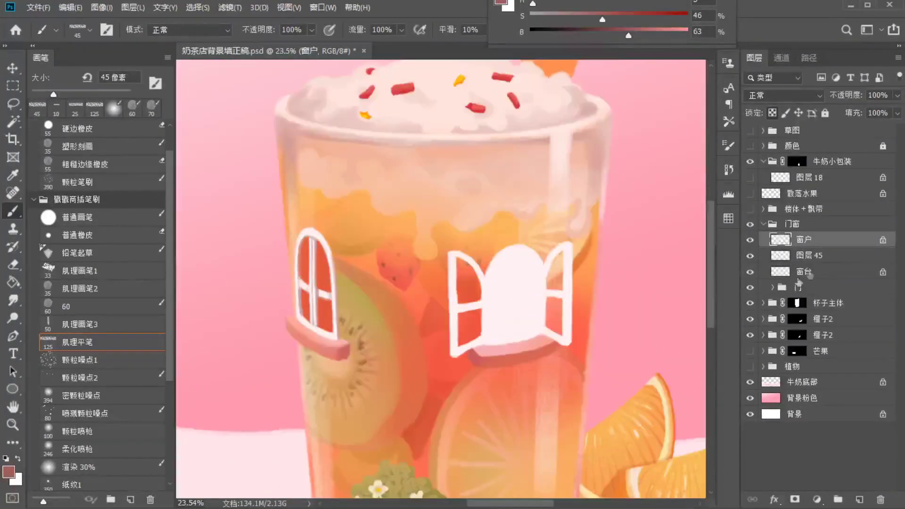
{"action": "left_click", "coordinate": [809, 255]}
{"action": "left_click", "coordinate": [131, 343]}
{"action": "key", "text": "bracketright"}
{"action": "key", "text": "bracketright"}
{"action": "key", "text": "bracketright"}
{"action": "key", "text": "bracketright"}
{"action": "key", "text": "bracketright"}
{"action": "key", "text": "bracketright"}
{"action": "key", "text": "bracketright"}
{"action": "mouse_move", "coordinate": [315, 248]}
{"action": "left_mouse_down"}
{"action": "mouse_move", "coordinate": [326, 315]}
{"action": "mouse_move", "coordinate": [342, 322]}
{"action": "left_mouse_up"}
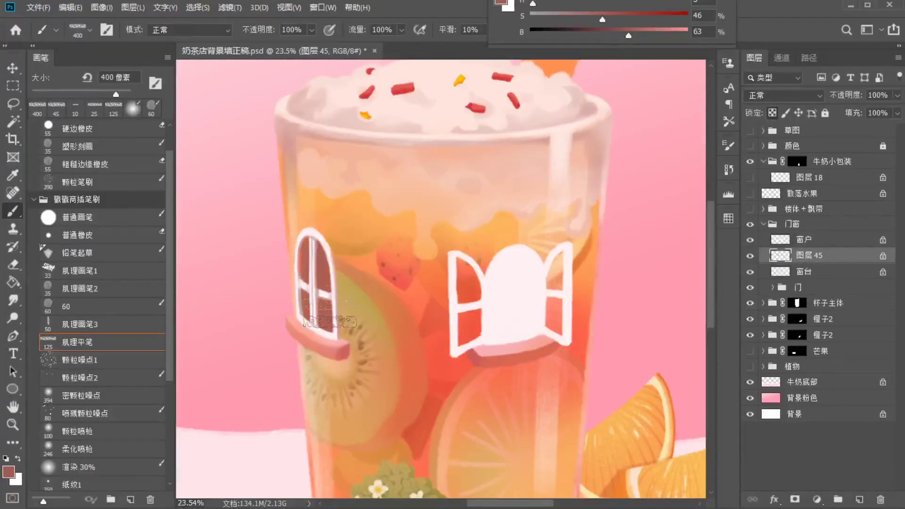
{"action": "left_click_drag", "start_coordinate": [628, 36], "coordinate": [614, 37]}
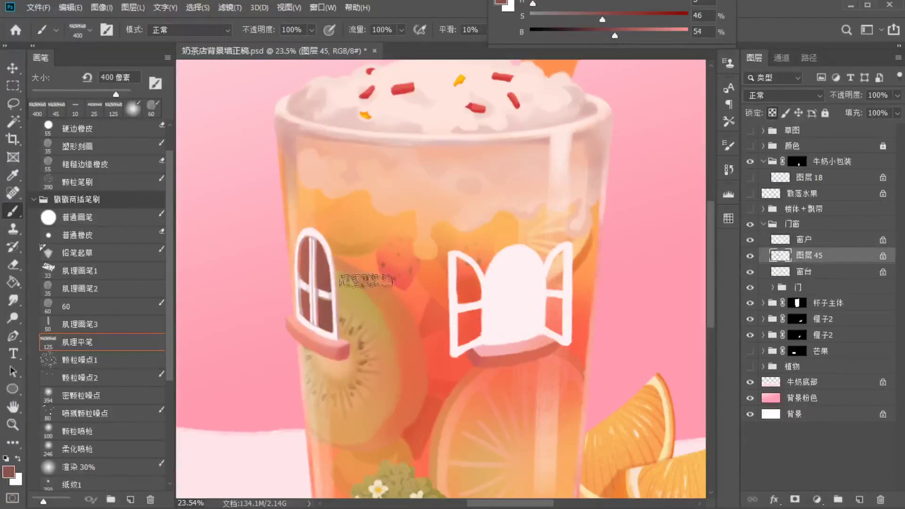
Adjust the 窗户 layer with Hue/Saturation to saturation +18 and lightness -12
{"action": "scroll", "coordinate": [351, 304], "scroll_direction": "down", "scroll_amount": 3}
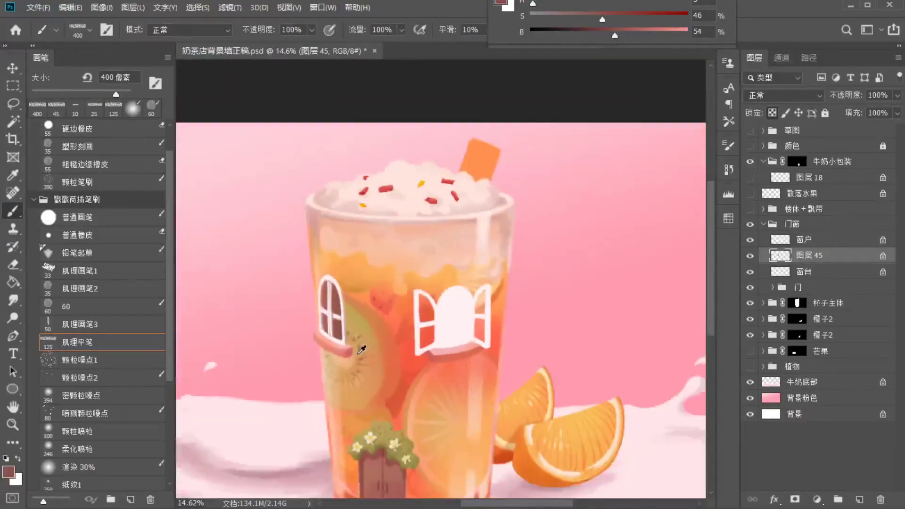
{"action": "scroll", "coordinate": [351, 304], "scroll_direction": "up", "scroll_amount": 3}
{"action": "left_click", "coordinate": [815, 239]}
{"action": "key", "text": "ctrl+u"}
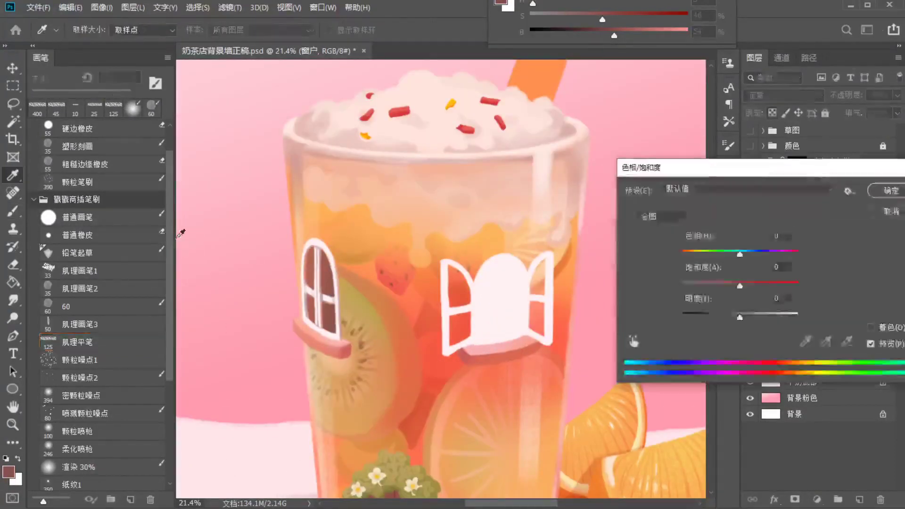
{"action": "left_click_drag", "start_coordinate": [739, 313], "coordinate": [733, 315]}
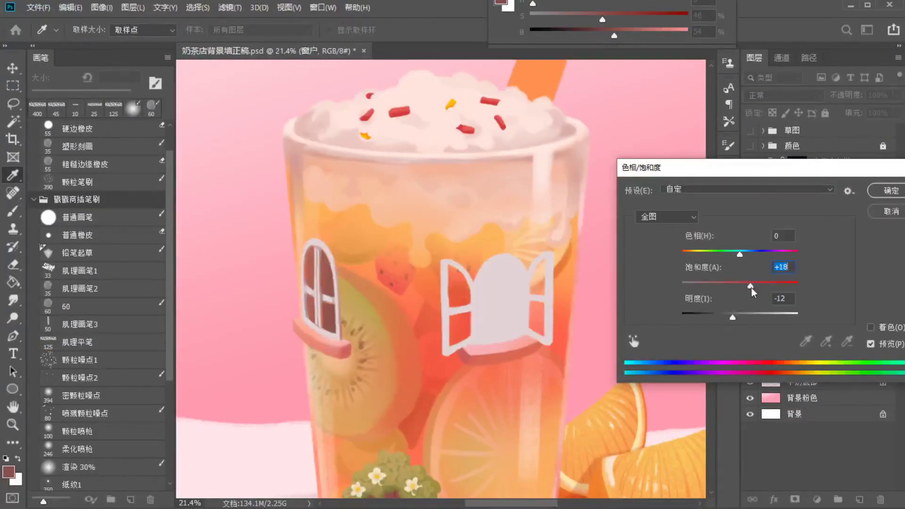
{"action": "left_click", "coordinate": [890, 190]}
{"action": "key", "text": "b"}
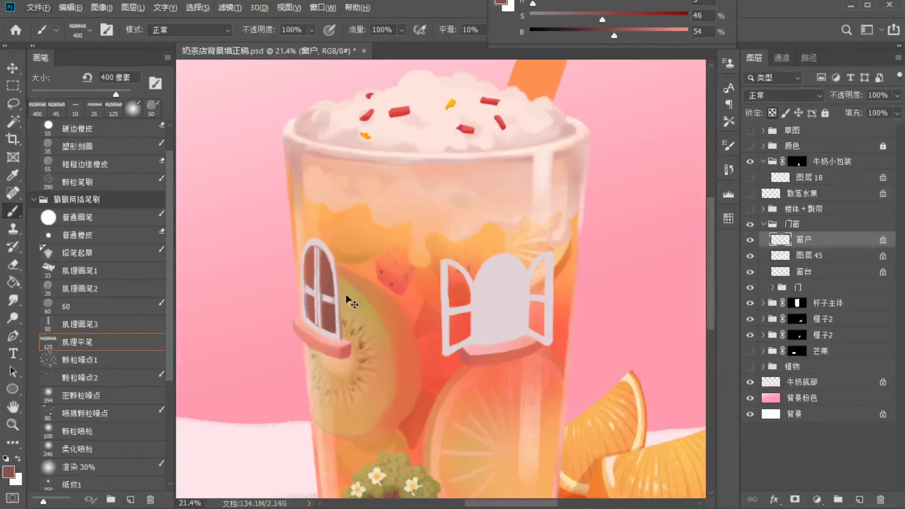
Warm the window frames with Hue/Saturation, using hue +18 and saturation +51
{"action": "key", "text": "ctrl+u"}
{"action": "left_click_drag", "start_coordinate": [740, 287], "coordinate": [796, 285]}
{"action": "left_click_drag", "start_coordinate": [739, 253], "coordinate": [750, 254]}
{"action": "left_click_drag", "start_coordinate": [772, 290], "coordinate": [771, 292]}
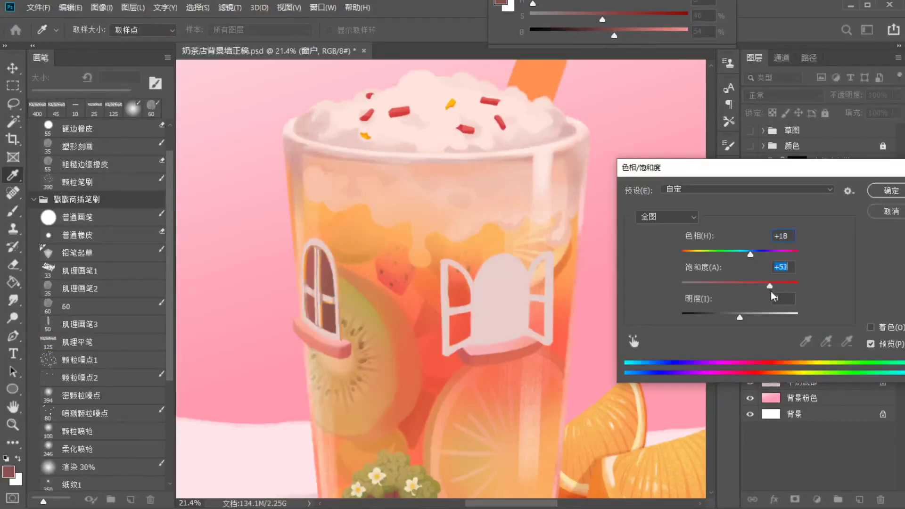
{"action": "left_click", "coordinate": [887, 191]}
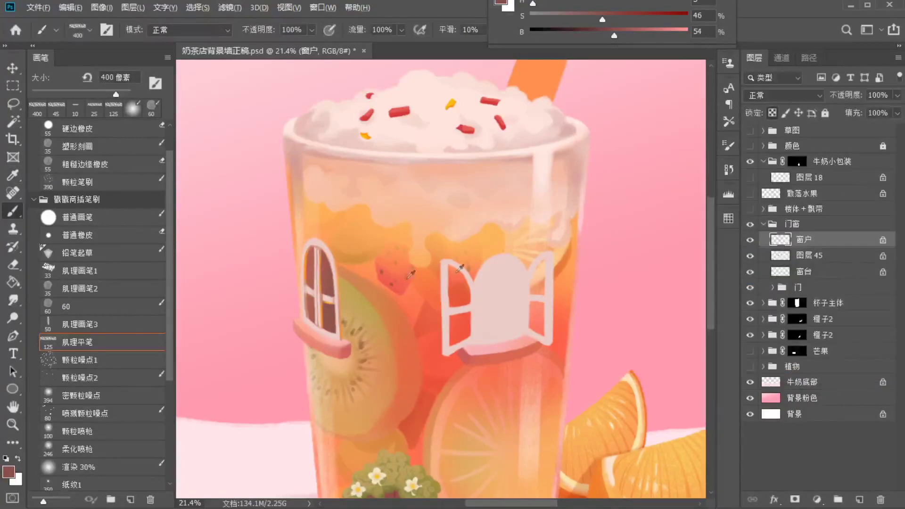
Paint orange reflected light along the left window frame's edges with sampled drink colours, using 肌理平笔 at 40 px
{"action": "scroll", "coordinate": [322, 281], "scroll_direction": "up", "scroll_amount": 12}
{"action": "left_click", "coordinate": [324, 198], "text": "alt"}
{"action": "key", "text": "bracketleft"}
{"action": "key", "text": "bracketleft"}
{"action": "key", "text": "bracketleft"}
{"action": "key", "text": "bracketleft"}
{"action": "key", "text": "bracketleft"}
{"action": "key", "text": "bracketleft"}
{"action": "key", "text": "bracketleft"}
{"action": "key", "text": "bracketleft"}
{"action": "key", "text": "bracketleft"}
{"action": "key", "text": "bracketleft"}
{"action": "key", "text": "bracketleft"}
{"action": "key", "text": "bracketleft"}
{"action": "key", "text": "bracketleft"}
{"action": "key", "text": "bracketleft"}
{"action": "mouse_move", "coordinate": [288, 190]}
{"action": "left_mouse_down"}
{"action": "mouse_move", "coordinate": [275, 230]}
{"action": "mouse_move", "coordinate": [279, 268]}
{"action": "left_mouse_up"}
{"action": "left_click", "coordinate": [542, 259], "text": "alt"}
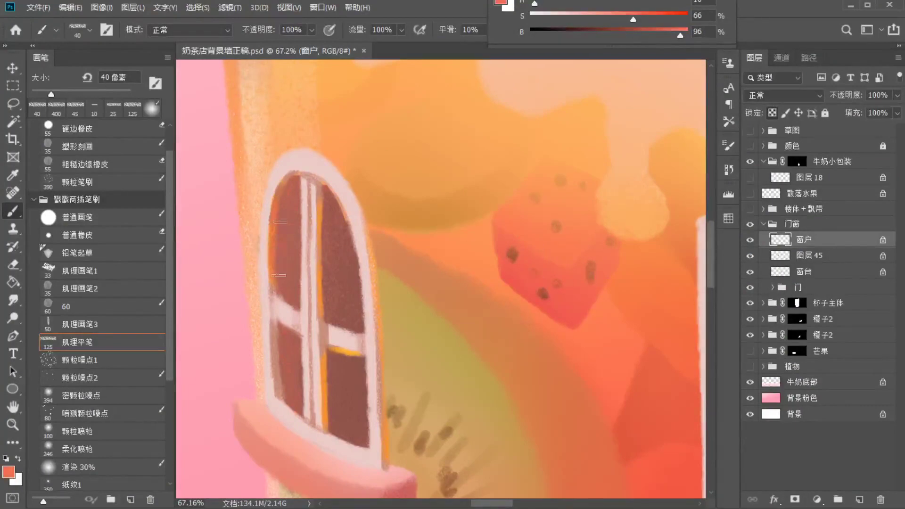
Soften the orange edges of the left window's frame with sampled muted pinks and reds, reducing the brush from 40 to 15 px
{"action": "left_click", "coordinate": [322, 221], "text": "alt"}
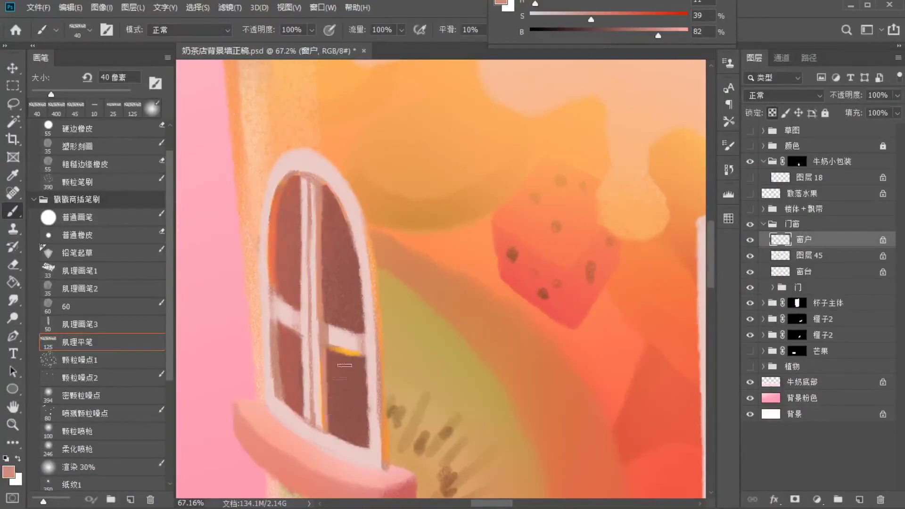
{"action": "left_click", "coordinate": [289, 231], "text": "alt"}
{"action": "left_click_drag", "start_coordinate": [274, 238], "coordinate": [275, 270]}
{"action": "left_click_drag", "start_coordinate": [284, 194], "coordinate": [271, 246]}
{"action": "left_click", "coordinate": [326, 193], "text": "alt"}
{"action": "left_click_drag", "start_coordinate": [321, 181], "coordinate": [317, 203]}
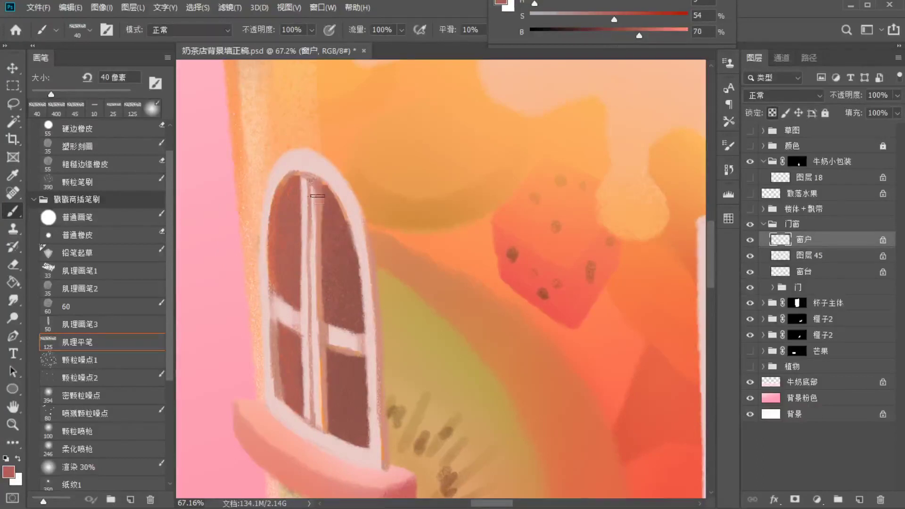
{"action": "key", "text": "bracketleft"}
{"action": "key", "text": "bracketleft"}
{"action": "key", "text": "bracketleft"}
Lighten and saturate the left window's panes on 图层 45 with Hue/Saturation
{"action": "key", "text": "alt+bracketleft"}
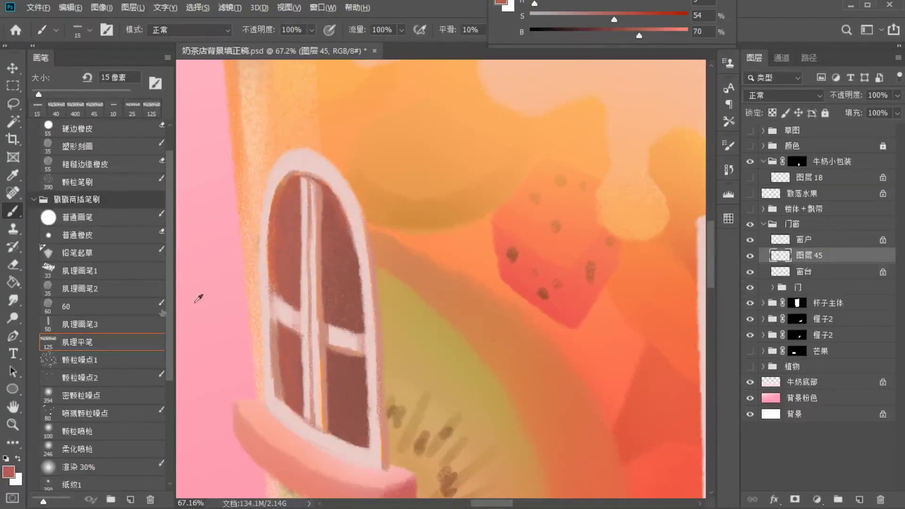
{"action": "scroll", "coordinate": [198, 298], "scroll_direction": "down", "scroll_amount": 5}
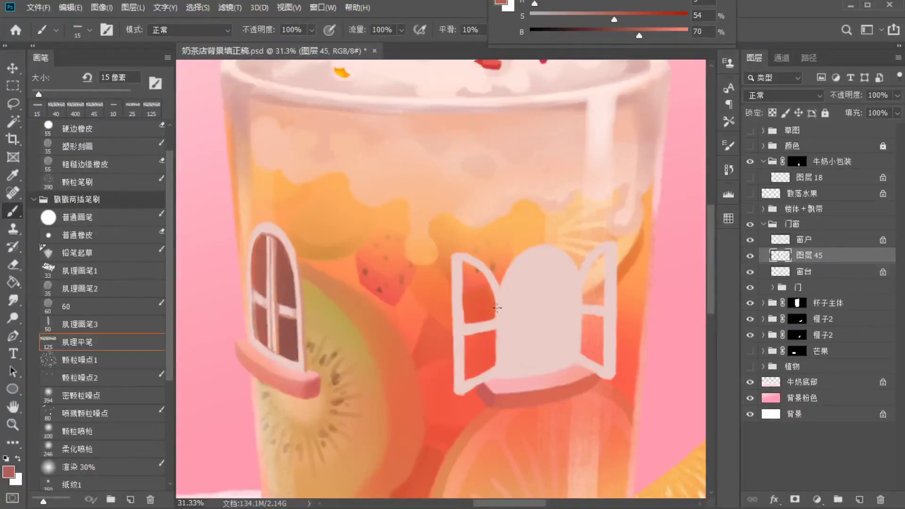
{"action": "scroll", "coordinate": [497, 307], "scroll_direction": "down", "scroll_amount": 5}
{"action": "key", "text": "ctrl+u"}
{"action": "left_click_drag", "start_coordinate": [739, 316], "coordinate": [750, 318]}
{"action": "left_click_drag", "start_coordinate": [740, 285], "coordinate": [749, 289]}
{"action": "left_click", "coordinate": [890, 211]}
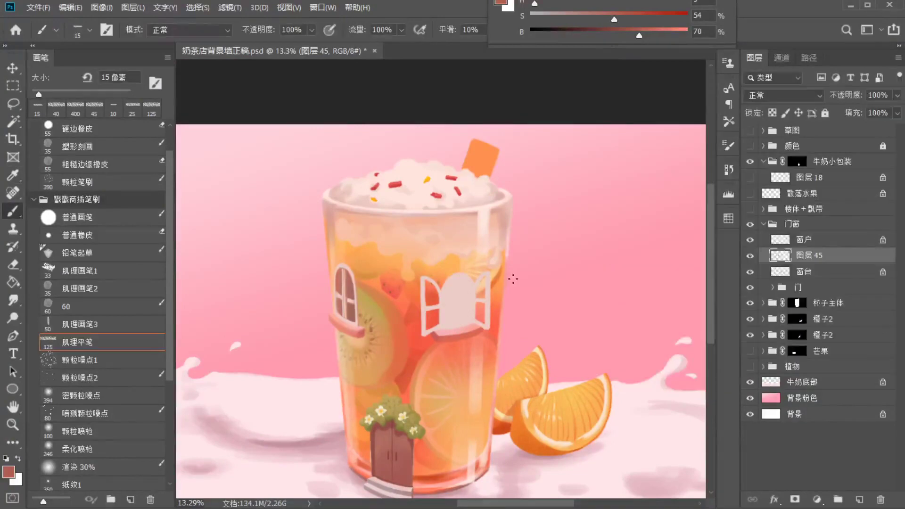
Repaint the right window on the 窗户 layer in pale pink at 17% saturation, using brush 60 at 600 px
{"action": "scroll", "coordinate": [373, 320], "scroll_direction": "up", "scroll_amount": 10}
{"action": "left_click", "coordinate": [309, 306], "text": "alt"}
{"action": "left_click", "coordinate": [807, 242]}
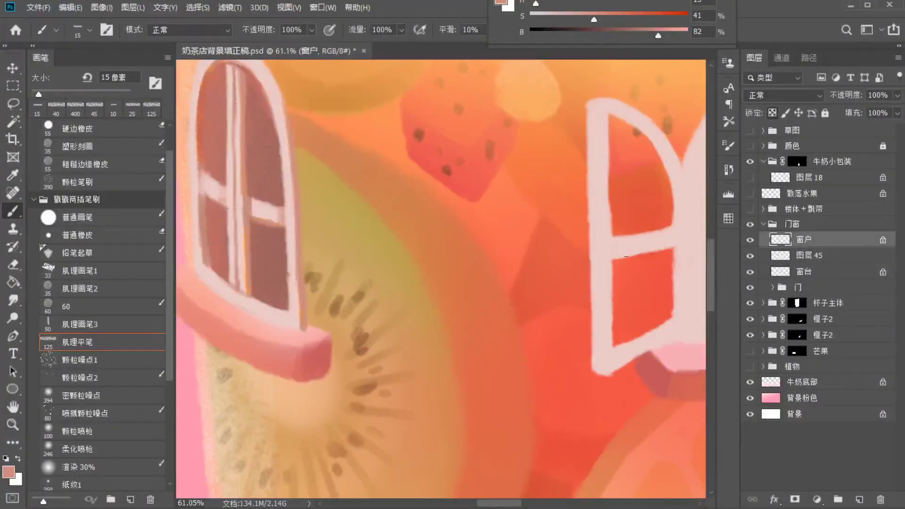
{"action": "left_click_drag", "start_coordinate": [620, 226], "coordinate": [577, 320]}
{"action": "scroll", "coordinate": [505, 288], "scroll_direction": "down", "scroll_amount": 5}
{"action": "left_click", "coordinate": [549, 226], "text": "alt"}
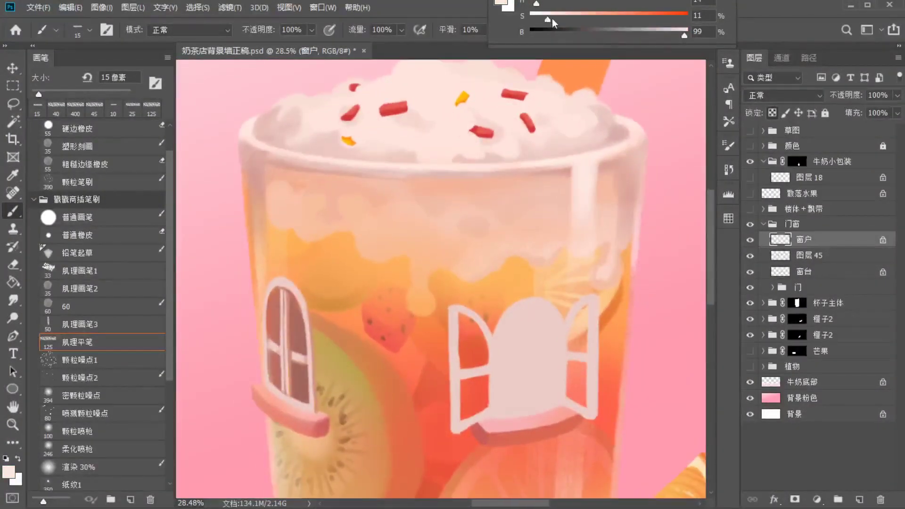
{"action": "left_click_drag", "start_coordinate": [561, 17], "coordinate": [558, 17]}
{"action": "left_click_drag", "start_coordinate": [524, 232], "coordinate": [493, 210]}
{"action": "left_click", "coordinate": [81, 310]}
{"action": "mouse_move", "coordinate": [429, 275]}
{"action": "left_mouse_down"}
{"action": "mouse_move", "coordinate": [480, 400]}
{"action": "mouse_move", "coordinate": [539, 256]}
{"action": "mouse_move", "coordinate": [446, 406]}
{"action": "left_mouse_up"}
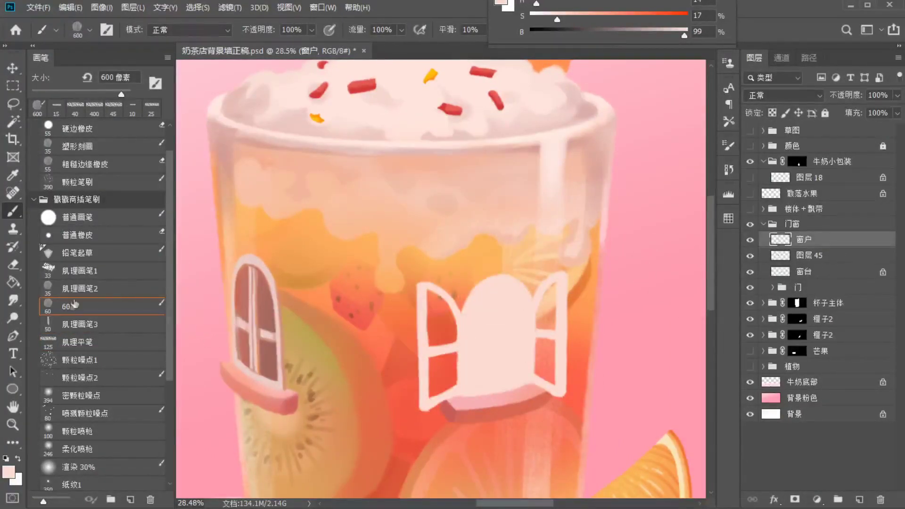
Try to erase part of the right window's arched panel with the 肌理画笔2 eraser
{"action": "left_click", "coordinate": [14, 266]}
{"action": "scroll", "coordinate": [467, 319], "scroll_direction": "up", "scroll_amount": 8}
{"action": "left_click", "coordinate": [109, 294]}
{"action": "mouse_move", "coordinate": [500, 252]}
{"action": "left_mouse_down"}
{"action": "mouse_move", "coordinate": [479, 285]}
{"action": "mouse_move", "coordinate": [464, 338]}
{"action": "left_mouse_up"}
{"action": "mouse_move", "coordinate": [358, 292]}
{"action": "left_mouse_down"}
{"action": "mouse_move", "coordinate": [645, 324]}
{"action": "mouse_move", "coordinate": [426, 245]}
{"action": "mouse_move", "coordinate": [346, 230]}
{"action": "left_mouse_up"}
Paint sampled reddish brown behind the right window's arched panel on 图层 45, using brush 60 at 60 px
{"action": "left_click", "coordinate": [140, 311]}
{"action": "left_click", "coordinate": [321, 326], "text": "alt"}
{"action": "left_click_drag", "start_coordinate": [475, 190], "coordinate": [442, 258]}
{"action": "key", "text": "ctrl+z"}
{"action": "left_click", "coordinate": [820, 255]}
{"action": "left_click_drag", "start_coordinate": [469, 193], "coordinate": [427, 282]}
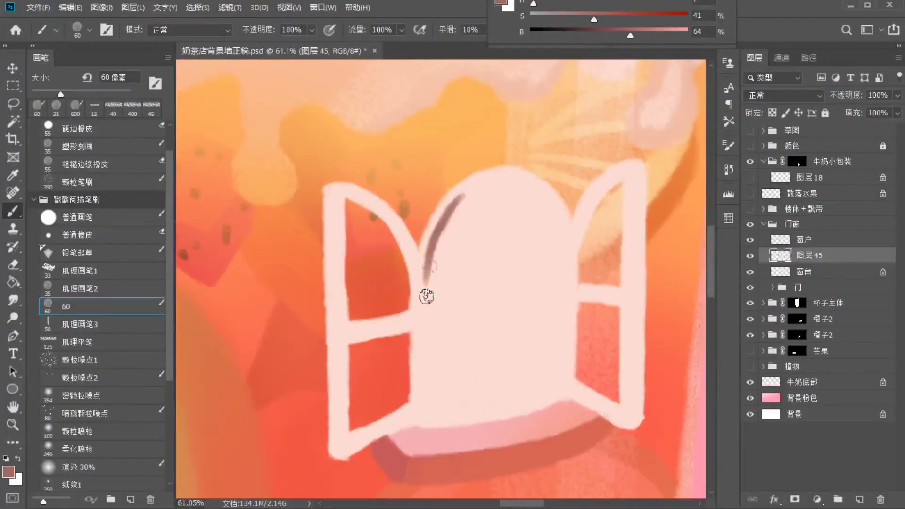
{"action": "mouse_move", "coordinate": [497, 400]}
{"action": "left_mouse_down"}
{"action": "mouse_move", "coordinate": [551, 327]}
{"action": "mouse_move", "coordinate": [550, 234]}
{"action": "mouse_move", "coordinate": [464, 202]}
{"action": "left_mouse_up"}
{"action": "left_click", "coordinate": [749, 239]}
{"action": "mouse_move", "coordinate": [514, 184]}
{"action": "left_mouse_down"}
{"action": "mouse_move", "coordinate": [539, 201]}
{"action": "mouse_move", "coordinate": [547, 323]}
{"action": "mouse_move", "coordinate": [468, 390]}
{"action": "mouse_move", "coordinate": [445, 358]}
{"action": "mouse_move", "coordinate": [452, 235]}
{"action": "mouse_move", "coordinate": [472, 221]}
{"action": "mouse_move", "coordinate": [476, 349]}
{"action": "mouse_move", "coordinate": [502, 226]}
{"action": "mouse_move", "coordinate": [521, 239]}
{"action": "mouse_move", "coordinate": [541, 307]}
{"action": "left_mouse_up"}
{"action": "left_click", "coordinate": [747, 241]}
Erase a strip along the inner outline of the right window's arched panel on the 窗户 layer, using 肌理画笔2 at 35 px and 100% opacity
{"action": "key", "text": "e"}
{"action": "left_click_drag", "start_coordinate": [460, 205], "coordinate": [439, 239]}
{"action": "key", "text": "ctrl+z"}
{"action": "left_click", "coordinate": [833, 241]}
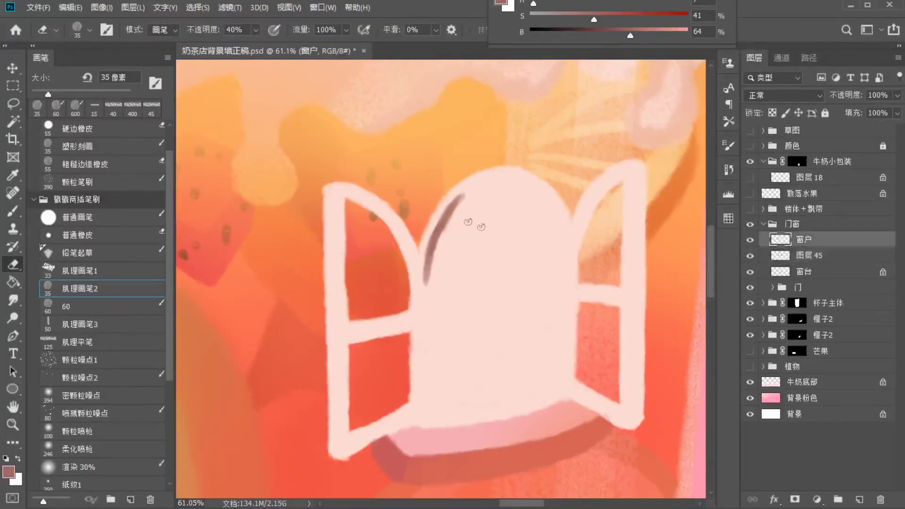
{"action": "left_click_drag", "start_coordinate": [463, 198], "coordinate": [438, 254]}
{"action": "left_click_drag", "start_coordinate": [451, 219], "coordinate": [436, 260]}
{"action": "left_click", "coordinate": [256, 30]}
{"action": "left_click_drag", "start_coordinate": [264, 51], "coordinate": [296, 51]}
{"action": "mouse_move", "coordinate": [460, 202]}
{"action": "left_mouse_down"}
{"action": "mouse_move", "coordinate": [431, 265]}
{"action": "mouse_move", "coordinate": [425, 410]}
{"action": "mouse_move", "coordinate": [426, 338]}
{"action": "mouse_move", "coordinate": [430, 416]}
{"action": "mouse_move", "coordinate": [551, 393]}
{"action": "left_mouse_up"}
{"action": "left_click_drag", "start_coordinate": [560, 224], "coordinate": [559, 386]}
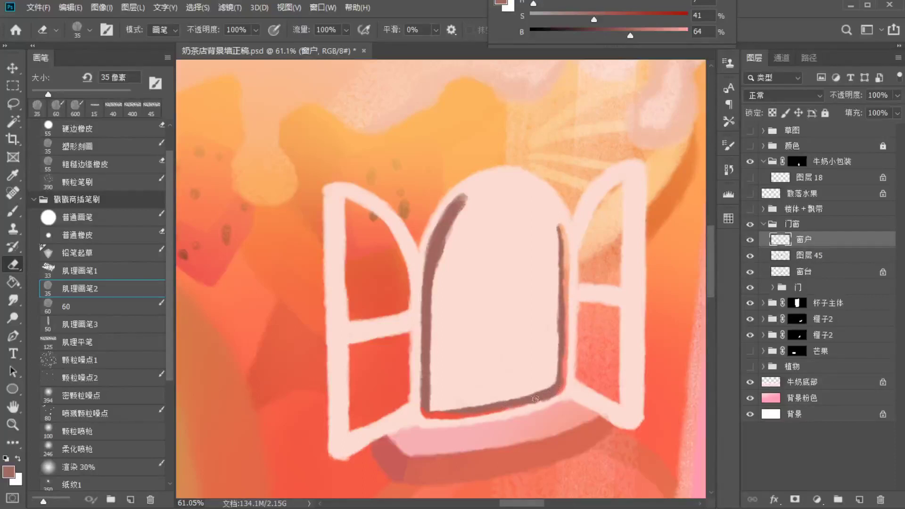
{"action": "left_click_drag", "start_coordinate": [466, 199], "coordinate": [479, 189]}
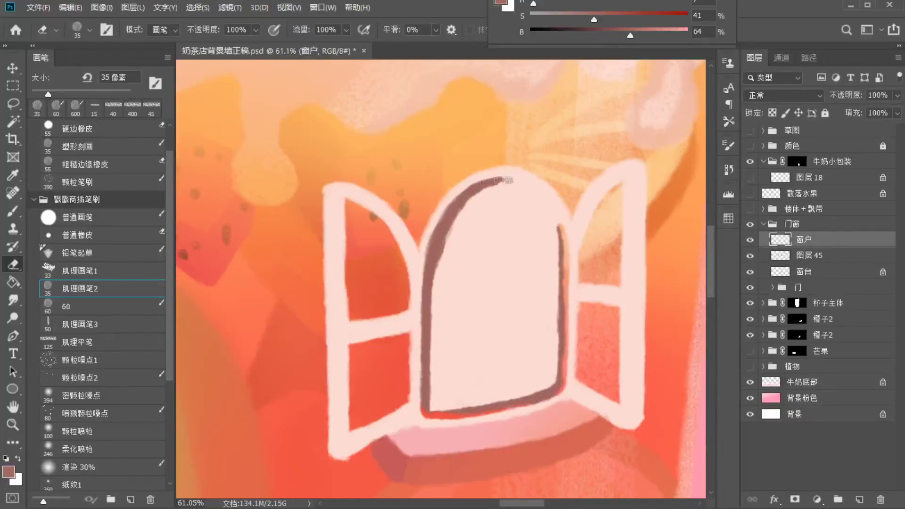
{"action": "left_click_drag", "start_coordinate": [544, 204], "coordinate": [558, 235]}
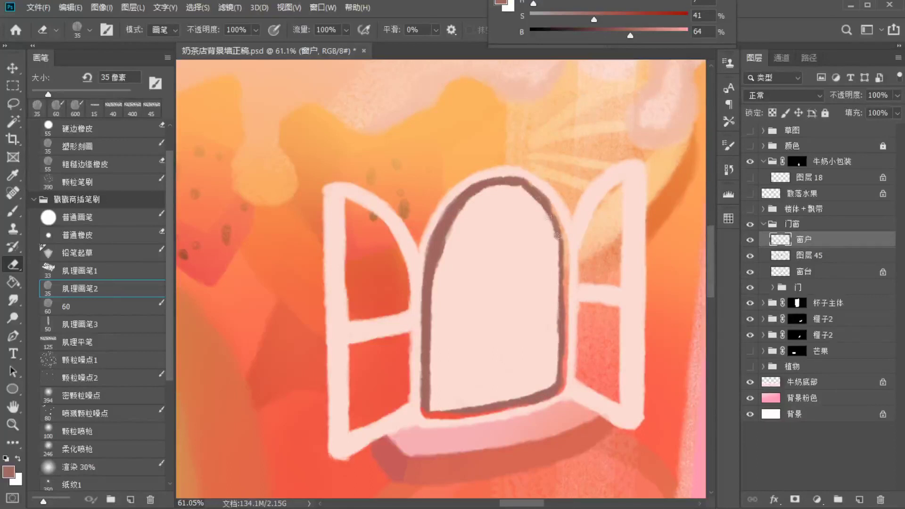
Replace the remaining pale pink inside the right window's arched panel with the reddish brown, using Lasso selections on the 窗户 layer
{"action": "key", "text": "l"}
{"action": "mouse_move", "coordinate": [464, 202]}
{"action": "left_mouse_down"}
{"action": "mouse_move", "coordinate": [430, 285]}
{"action": "mouse_move", "coordinate": [429, 412]}
{"action": "mouse_move", "coordinate": [477, 413]}
{"action": "mouse_move", "coordinate": [558, 386]}
{"action": "mouse_move", "coordinate": [560, 241]}
{"action": "left_mouse_up"}
{"action": "left_click_drag", "start_coordinate": [432, 275], "coordinate": [560, 363]}
{"action": "key", "text": "alt+Delete"}
{"action": "left_click_drag", "start_coordinate": [500, 188], "coordinate": [501, 192]}
{"action": "mouse_move", "coordinate": [437, 324]}
{"action": "left_mouse_down"}
{"action": "mouse_move", "coordinate": [457, 420]}
{"action": "mouse_move", "coordinate": [552, 395]}
{"action": "mouse_move", "coordinate": [468, 319]}
{"action": "left_mouse_up"}
{"action": "key", "text": "alt+Delete"}
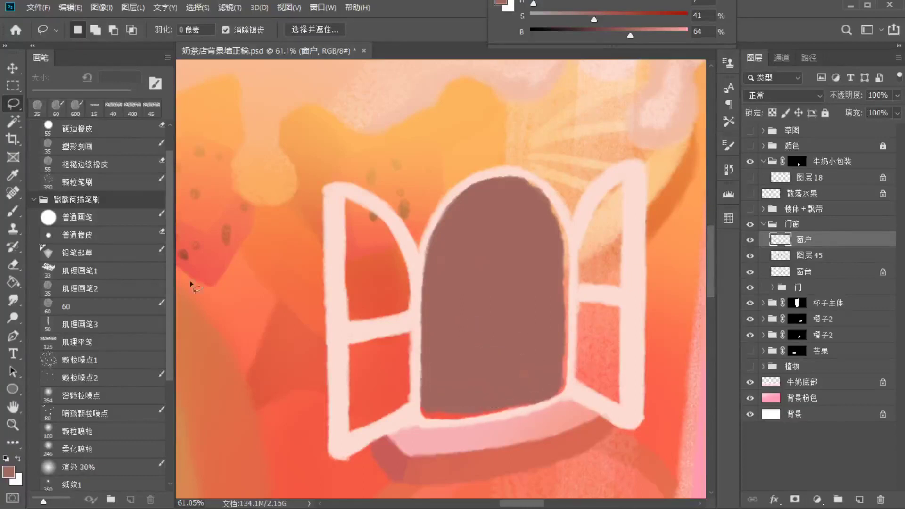
Fill the gaps along the arched panel's inner frame edges with reddish brown on 图层 45, using brush 60 at 60 px
{"action": "key", "text": "b"}
{"action": "key", "text": "alt+bracketleft"}
{"action": "mouse_move", "coordinate": [559, 251]}
{"action": "left_mouse_down"}
{"action": "mouse_move", "coordinate": [564, 330]}
{"action": "mouse_move", "coordinate": [550, 384]}
{"action": "left_mouse_up"}
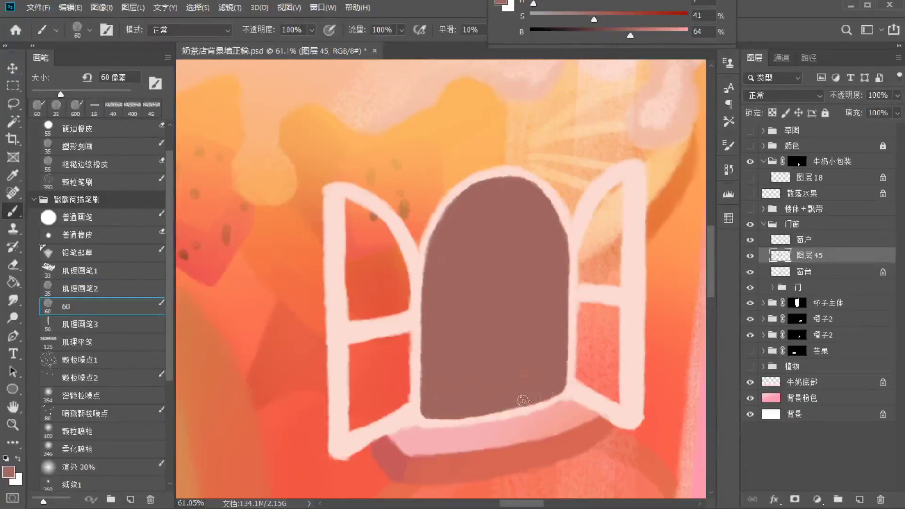
Shade the outer stile of the right window's left shutter on the 窗户 layer with a sampled muted brown, using 肌理平笔 at 125 px
{"action": "key", "text": "alt+bracketright"}
{"action": "scroll", "coordinate": [471, 298], "scroll_direction": "left", "scroll_amount": 5}
{"action": "left_click", "coordinate": [270, 296], "text": "alt"}
{"action": "left_click", "coordinate": [77, 342]}
{"action": "left_click_drag", "start_coordinate": [558, 179], "coordinate": [555, 455]}
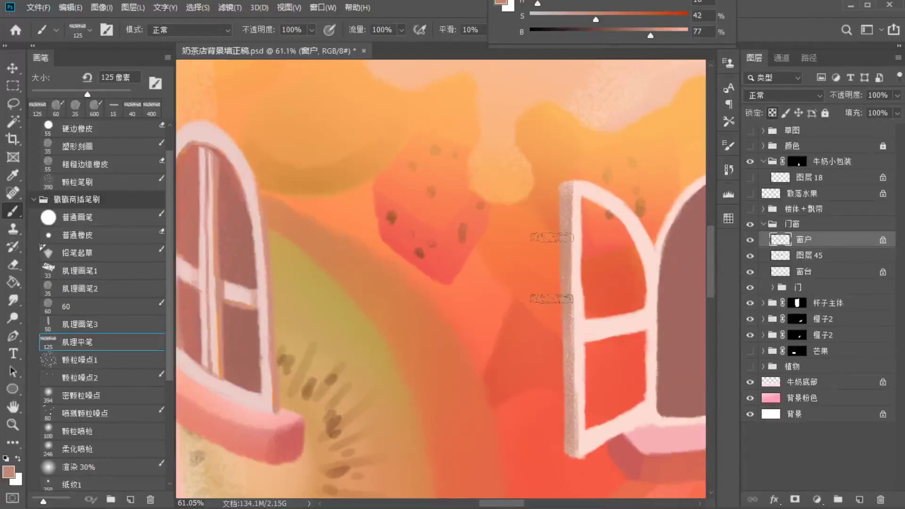
Shade the left shutter's inner edges and hinge side at 40 px and the arched frame's bottom edge at 20 px with the muted brown
{"action": "key", "text": "bracketleft"}
{"action": "key", "text": "bracketleft"}
{"action": "key", "text": "bracketleft"}
{"action": "key", "text": "bracketleft"}
{"action": "key", "text": "bracketleft"}
{"action": "key", "text": "bracketleft"}
{"action": "key", "text": "bracketleft"}
{"action": "key", "text": "bracketleft"}
{"action": "left_click_drag", "start_coordinate": [628, 231], "coordinate": [643, 303]}
{"action": "left_click_drag", "start_coordinate": [642, 337], "coordinate": [643, 386]}
{"action": "left_click_drag", "start_coordinate": [607, 420], "coordinate": [657, 409]}
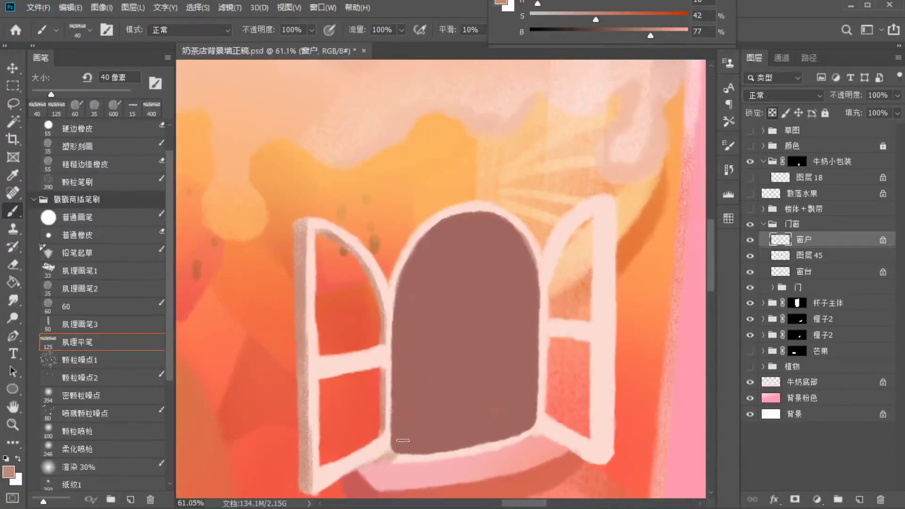
{"action": "key", "text": "bracketleft"}
{"action": "key", "text": "bracketleft"}
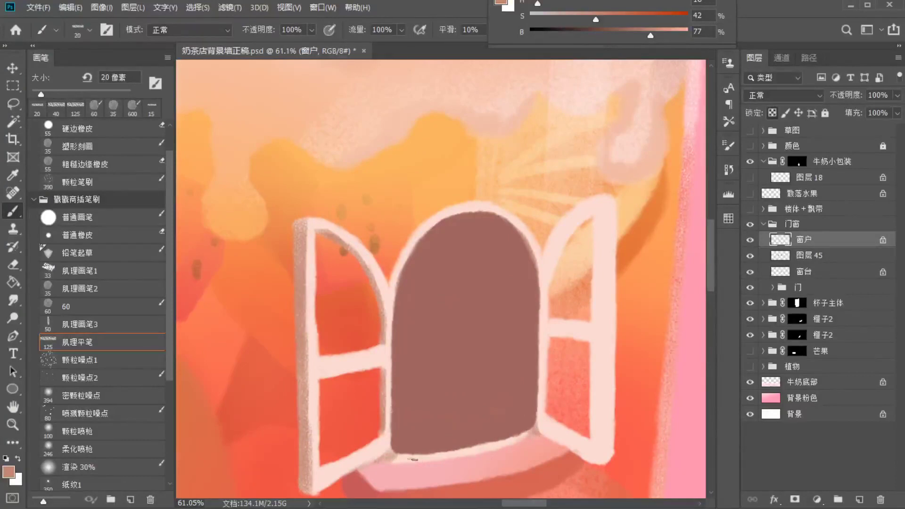
Shade the right shutter's outer stile with the muted brown, using 肌理平笔 at 40 px
{"action": "key", "text": "bracketright"}
{"action": "key", "text": "bracketright"}
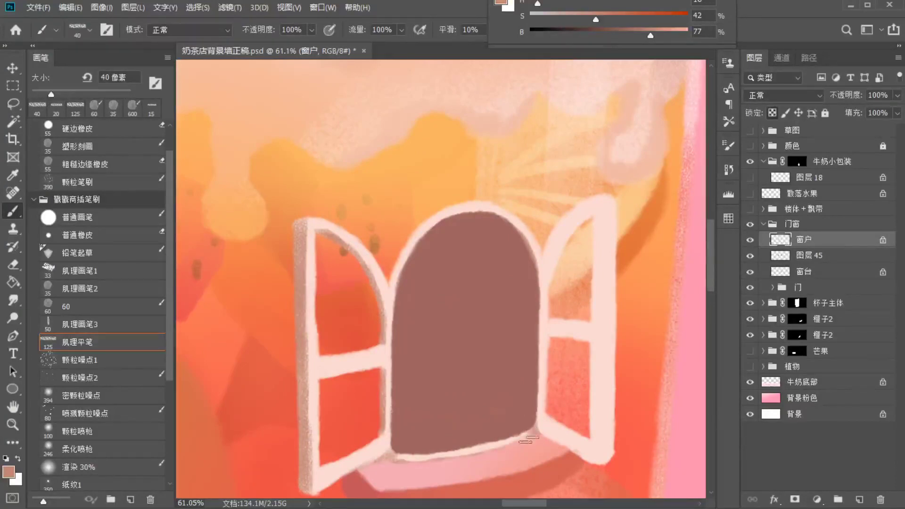
{"action": "left_click_drag", "start_coordinate": [611, 196], "coordinate": [608, 462]}
{"action": "left_click_drag", "start_coordinate": [610, 318], "coordinate": [606, 460]}
{"action": "left_click_drag", "start_coordinate": [609, 245], "coordinate": [610, 306]}
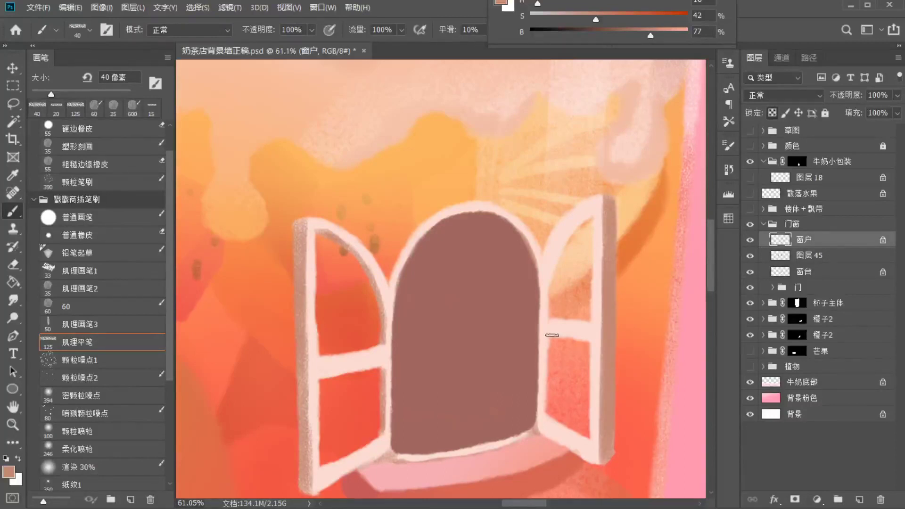
Add thin muted-brown shadows along the right shutter's inner curve and crossbar at 15 px, and check the 窗户 layer by toggling its visibility
{"action": "key", "text": "bracketleft"}
{"action": "key", "text": "bracketleft"}
{"action": "key", "text": "bracketleft"}
{"action": "key", "text": "bracketleft"}
{"action": "key", "text": "bracketleft"}
{"action": "left_click_drag", "start_coordinate": [592, 216], "coordinate": [590, 216]}
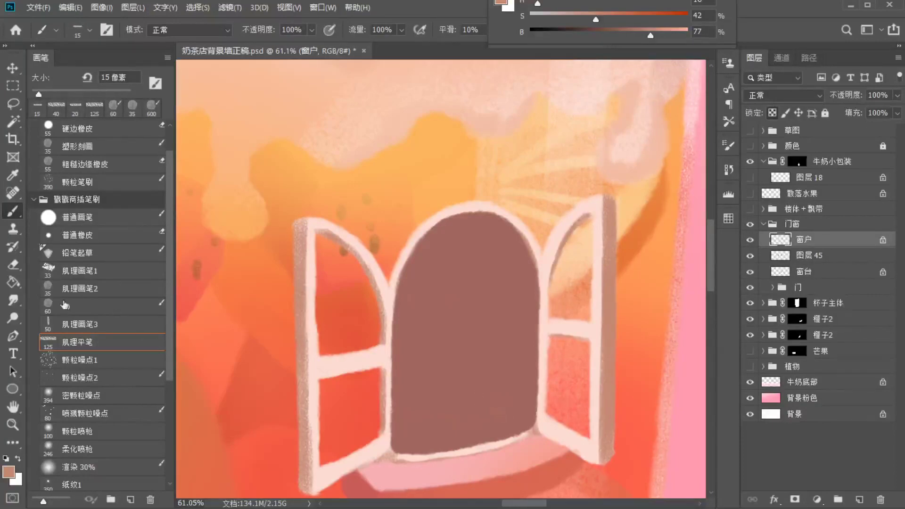
{"action": "left_click", "coordinate": [750, 241]}
{"action": "left_click", "coordinate": [749, 241]}
Clean up the left shutter's front stile edge with the sampled pale pink, using 肌理平笔 at 15 px and 25 px
{"action": "left_click", "coordinate": [309, 225], "text": "alt"}
{"action": "left_click_drag", "start_coordinate": [307, 219], "coordinate": [308, 307]}
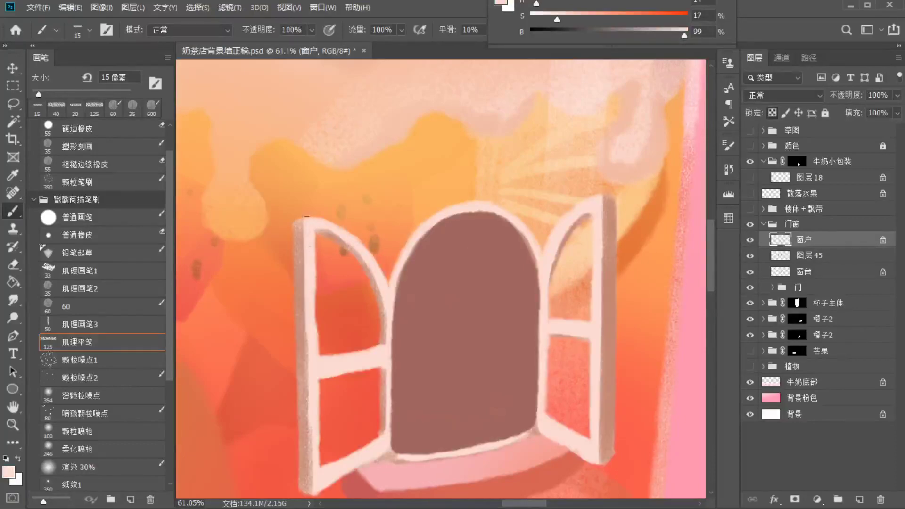
{"action": "mouse_move", "coordinate": [308, 214]}
{"action": "left_mouse_down"}
{"action": "mouse_move", "coordinate": [320, 341]}
{"action": "mouse_move", "coordinate": [309, 457]}
{"action": "left_mouse_up"}
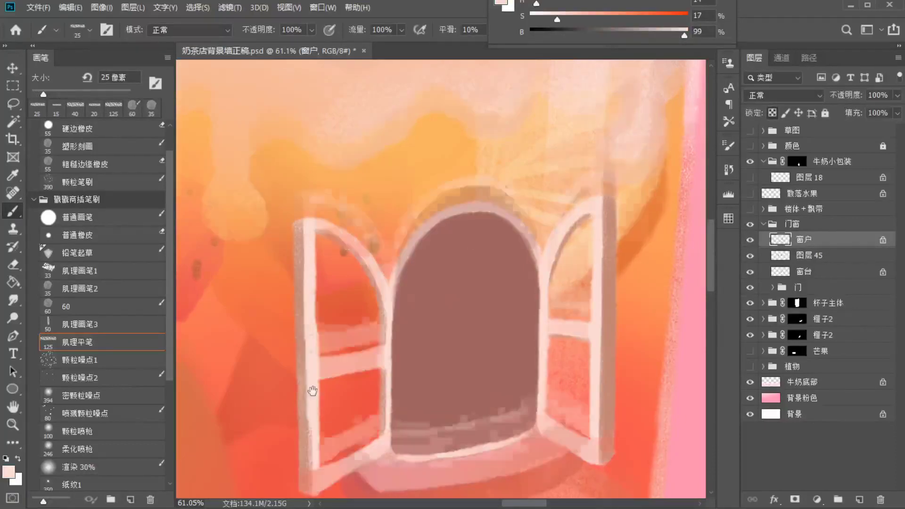
{"action": "left_click_drag", "start_coordinate": [311, 390], "coordinate": [306, 325]}
{"action": "left_click_drag", "start_coordinate": [304, 290], "coordinate": [310, 428]}
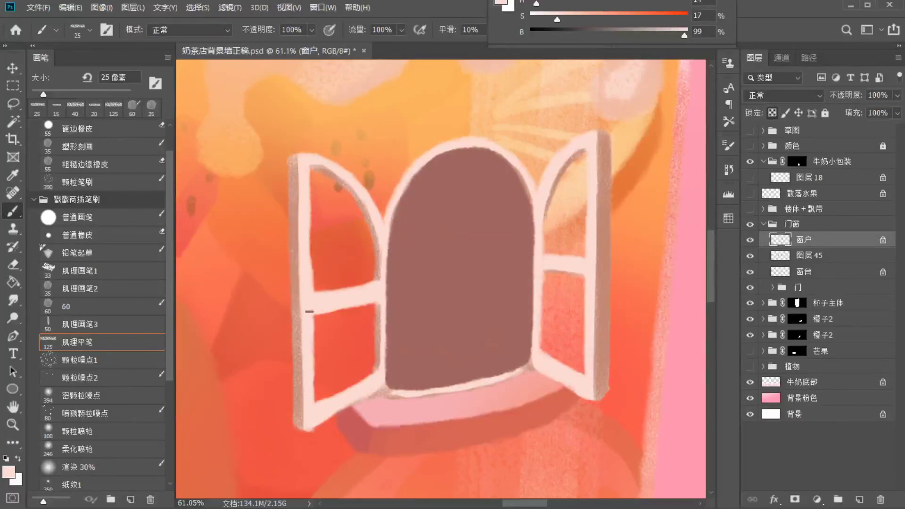
Tint the left shutter's outer stile with sampled orange and orange-red, using 肌理平笔 at 60 px
{"action": "left_click", "coordinate": [291, 106], "text": "alt"}
{"action": "key", "text": "bracketleft"}
{"action": "key", "text": "bracketright"}
{"action": "key", "text": "bracketright"}
{"action": "key", "text": "bracketright"}
{"action": "key", "text": "bracketright"}
{"action": "key", "text": "bracketright"}
{"action": "key", "text": "bracketright"}
{"action": "key", "text": "bracketright"}
{"action": "left_click_drag", "start_coordinate": [291, 185], "coordinate": [293, 252]}
{"action": "key", "text": "ctrl+z"}
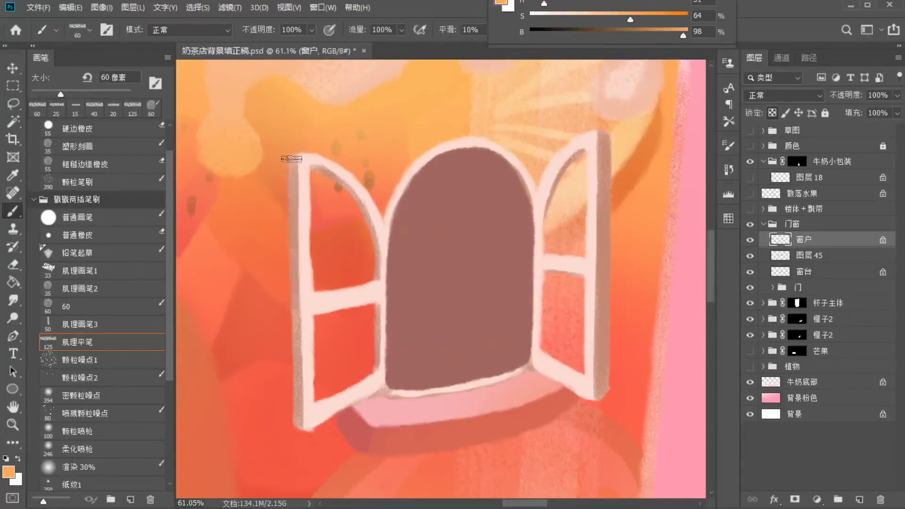
{"action": "left_click", "coordinate": [322, 381], "text": "alt"}
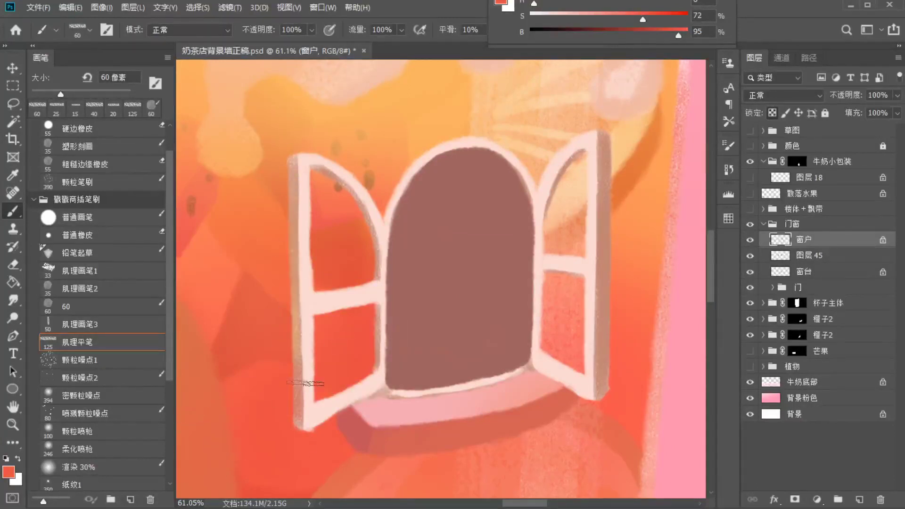
Shade the right shutter's frame with sampled muted brown and orange, using 肌理平笔 at 125 px
{"action": "left_click", "coordinate": [594, 155], "text": "alt"}
{"action": "key", "text": "bracketright"}
{"action": "key", "text": "bracketright"}
{"action": "key", "text": "bracketright"}
{"action": "key", "text": "bracketright"}
{"action": "key", "text": "bracketright"}
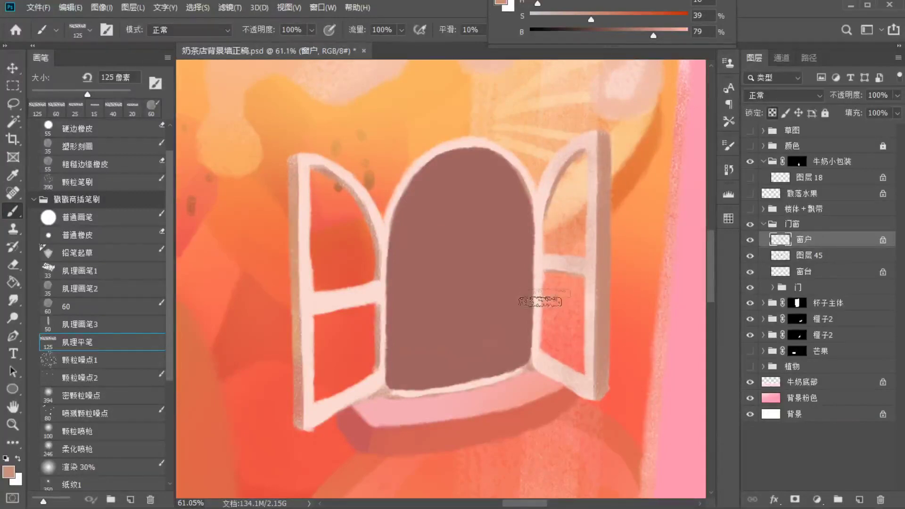
{"action": "left_click", "coordinate": [640, 254], "text": "alt"}
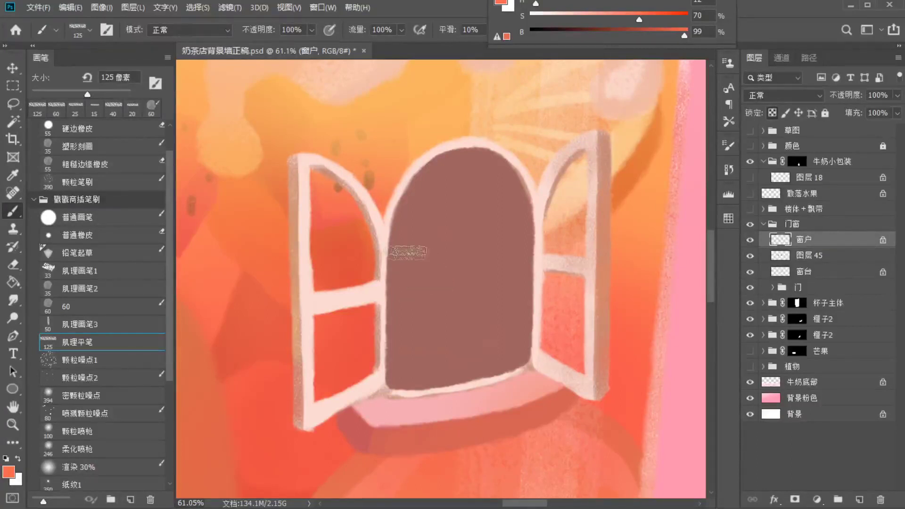
Create a layer above 窗户 and paint diagonal pale orange reflection streaks on the left shutter's upper pane, using 肌理平笔 at 50 px
{"action": "left_click", "coordinate": [859, 499]}
{"action": "key", "text": "bracketleft"}
{"action": "key", "text": "bracketleft"}
{"action": "key", "text": "bracketleft"}
{"action": "left_click", "coordinate": [375, 197], "text": "alt"}
{"action": "left_click_drag", "start_coordinate": [350, 184], "coordinate": [314, 303]}
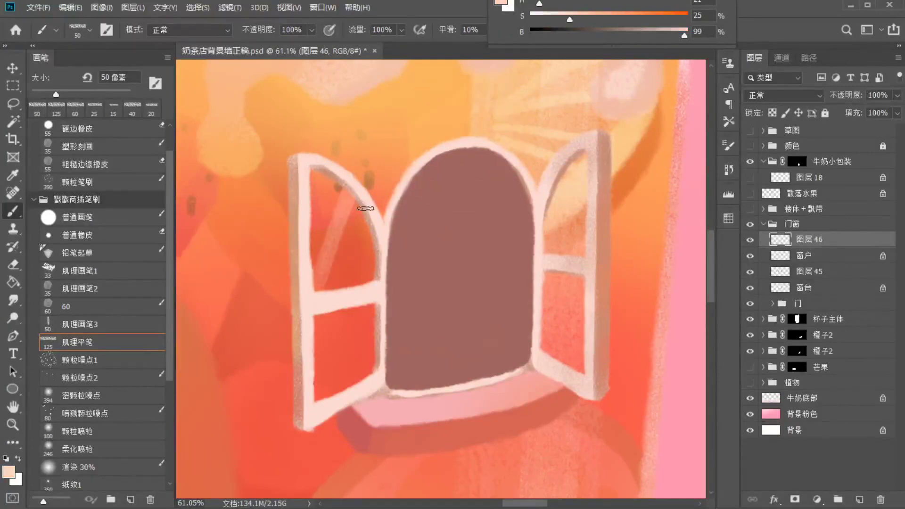
{"action": "left_click_drag", "start_coordinate": [363, 210], "coordinate": [327, 287]}
Paint a diagonal pale streak on the left shutter's lower pane, and try one on the right shutter's upper pane
{"action": "left_click_drag", "start_coordinate": [366, 281], "coordinate": [341, 369]}
{"action": "key", "text": "ctrl+z"}
{"action": "left_click_drag", "start_coordinate": [374, 255], "coordinate": [341, 384]}
{"action": "key", "text": "ctrl+z"}
{"action": "left_click_drag", "start_coordinate": [375, 260], "coordinate": [326, 399]}
{"action": "key", "text": "ctrl+z"}
{"action": "left_click_drag", "start_coordinate": [360, 300], "coordinate": [329, 401]}
{"action": "left_click_drag", "start_coordinate": [576, 173], "coordinate": [552, 252]}
{"action": "key", "text": "ctrl+z"}
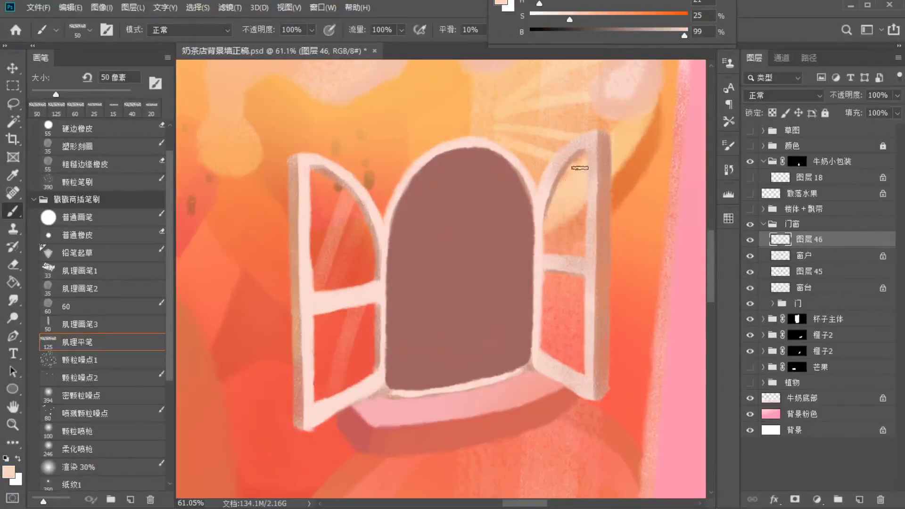
Try short pale reflection streaks on the left window's panes, using 肌理平笔 at 35 px
{"action": "scroll", "coordinate": [545, 340], "scroll_direction": "left", "scroll_amount": 5}
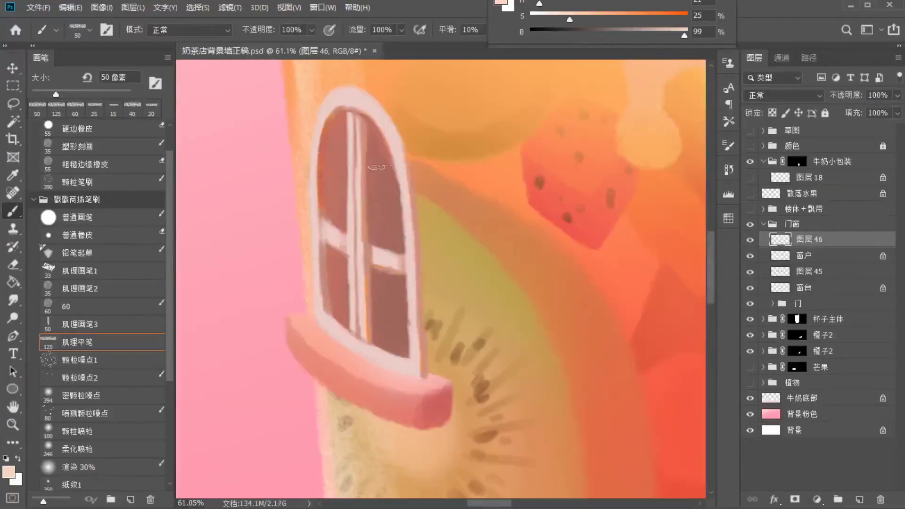
{"action": "key", "text": "bracketleft"}
{"action": "key", "text": "bracketleft"}
{"action": "key", "text": "bracketleft"}
{"action": "left_click_drag", "start_coordinate": [341, 187], "coordinate": [335, 128]}
{"action": "key", "text": "ctrl+z"}
{"action": "mouse_move", "coordinate": [377, 277]}
{"action": "left_mouse_down"}
{"action": "mouse_move", "coordinate": [393, 334]}
{"action": "mouse_move", "coordinate": [391, 322]}
{"action": "left_mouse_up"}
{"action": "key", "text": "ctrl+z"}
{"action": "key", "text": "ctrl+z"}
{"action": "left_click_drag", "start_coordinate": [372, 144], "coordinate": [398, 252]}
{"action": "key", "text": "ctrl+z"}
{"action": "left_click_drag", "start_coordinate": [373, 150], "coordinate": [389, 224]}
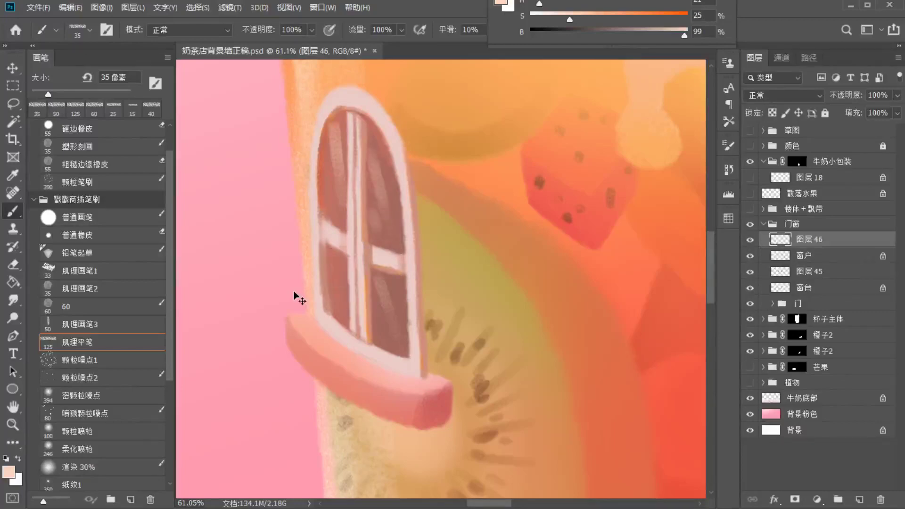
Paint long diagonal pale streaks across the whole left window on 图层 46, using 肌理平笔 at 35 px
{"action": "scroll", "coordinate": [294, 292], "scroll_direction": "down", "scroll_amount": 4}
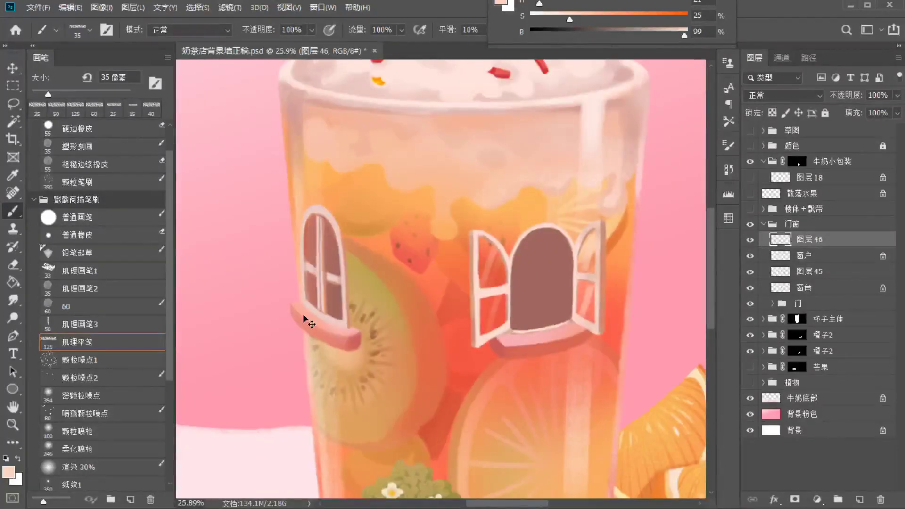
{"action": "left_click_drag", "start_coordinate": [307, 249], "coordinate": [315, 230]}
{"action": "key", "text": "ctrl+z"}
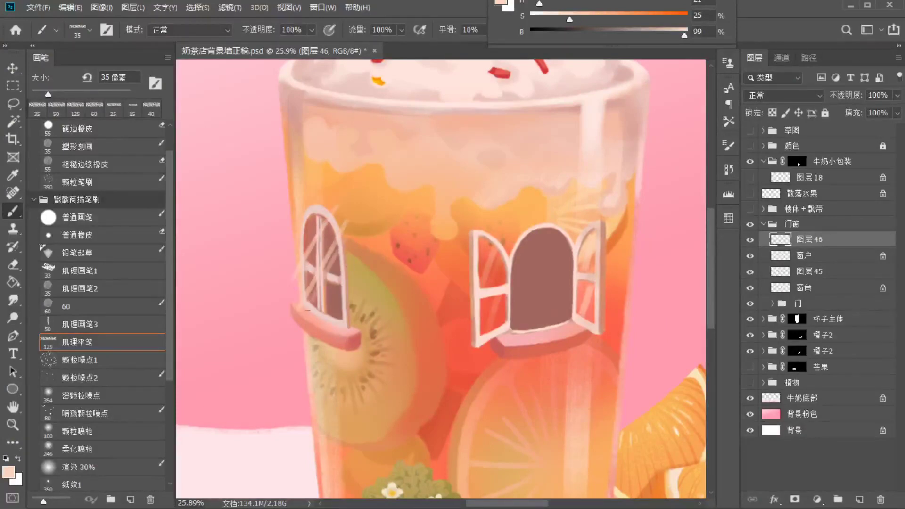
Trim the left window's streaks to the panes using 图层 45's outline as a selection and the 肌理画笔2 eraser at 250 px
{"action": "scroll", "coordinate": [311, 213], "scroll_direction": "up", "scroll_amount": 2}
{"action": "left_click", "coordinate": [781, 273], "text": "ctrl"}
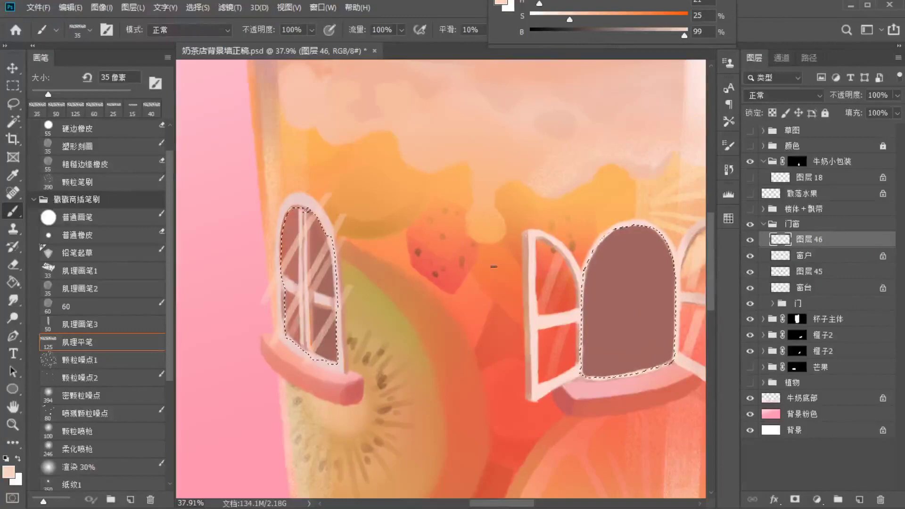
{"action": "left_click", "coordinate": [13, 264]}
{"action": "key", "text": "ctrl+d"}
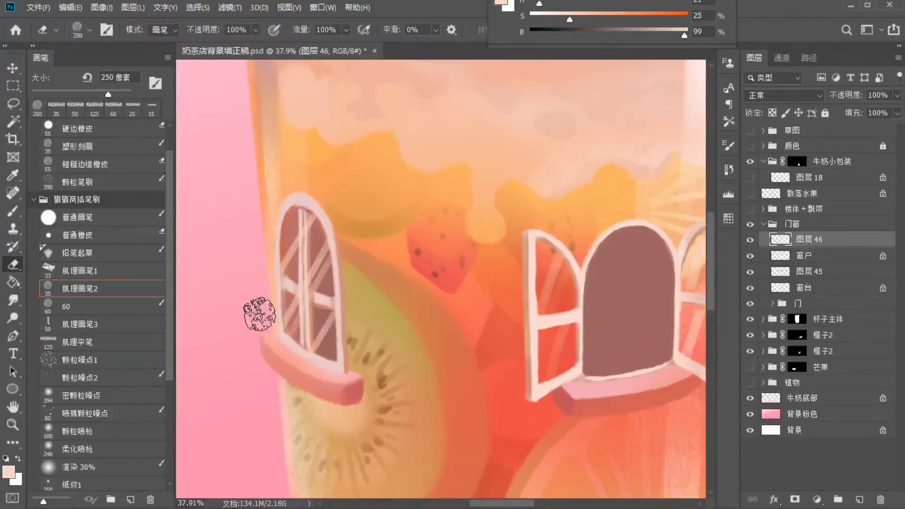
Erase the reflection streaks overlapping the left window's frame and dividing bars with 肌理画笔2 at 45 px
{"action": "scroll", "coordinate": [318, 275], "scroll_direction": "up", "scroll_amount": 3}
{"action": "key", "text": "["}
{"action": "key", "text": "["}
{"action": "key", "text": "["}
{"action": "key", "text": "["}
{"action": "key", "text": "["}
{"action": "key", "text": "["}
{"action": "key", "text": "["}
{"action": "key", "text": "["}
{"action": "key", "text": "["}
{"action": "key", "text": "["}
{"action": "key", "text": "["}
{"action": "left_click_drag", "start_coordinate": [292, 196], "coordinate": [292, 240]}
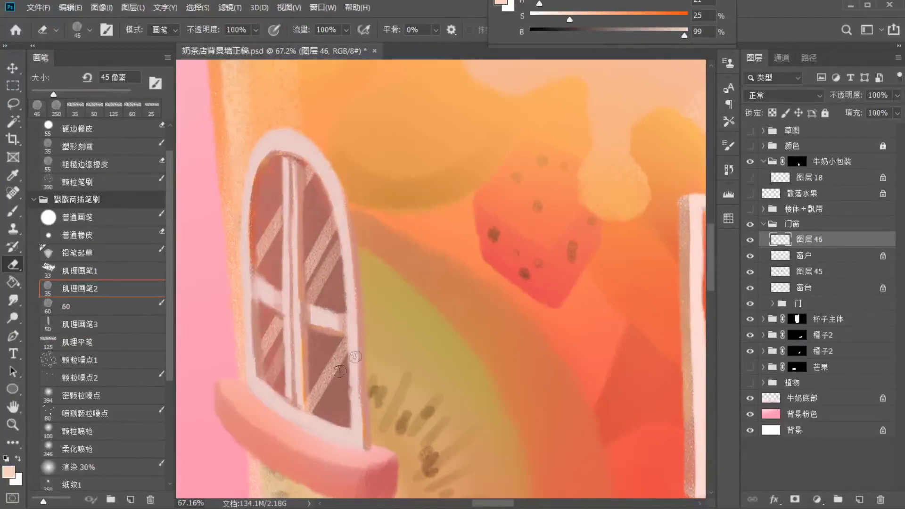
Fade the left window's reflection streaks with the 柔化喷枪 eraser at 800 px
{"action": "scroll", "coordinate": [267, 378], "scroll_direction": "down", "scroll_amount": 5}
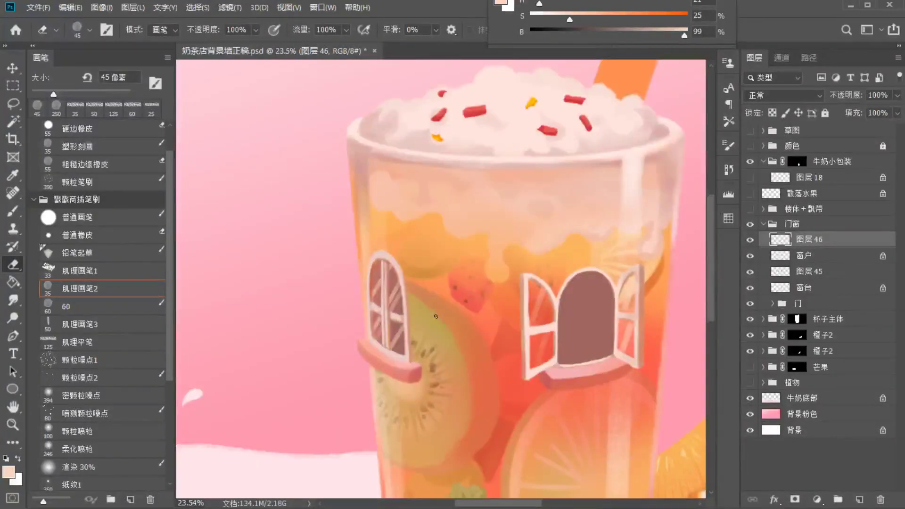
{"action": "left_click", "coordinate": [109, 450]}
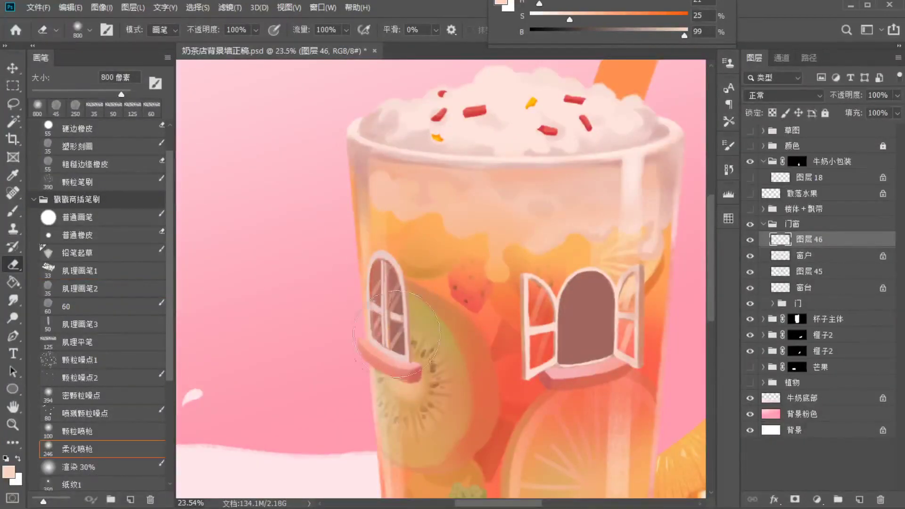
{"action": "left_click_drag", "start_coordinate": [481, 393], "coordinate": [403, 403]}
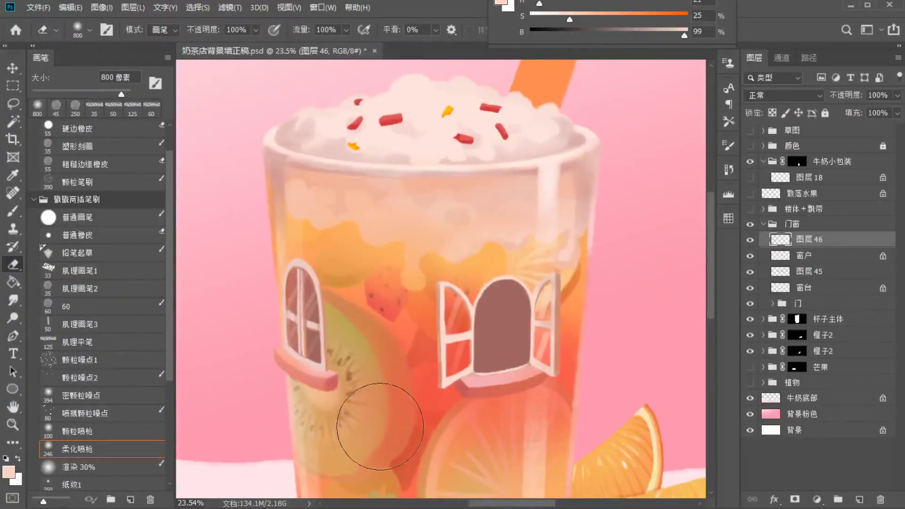
Lock 图层 45's transparent pixels and brush textured color over the right window's arched panel, using 肌理平笔 at 500 px
{"action": "left_click", "coordinate": [803, 255]}
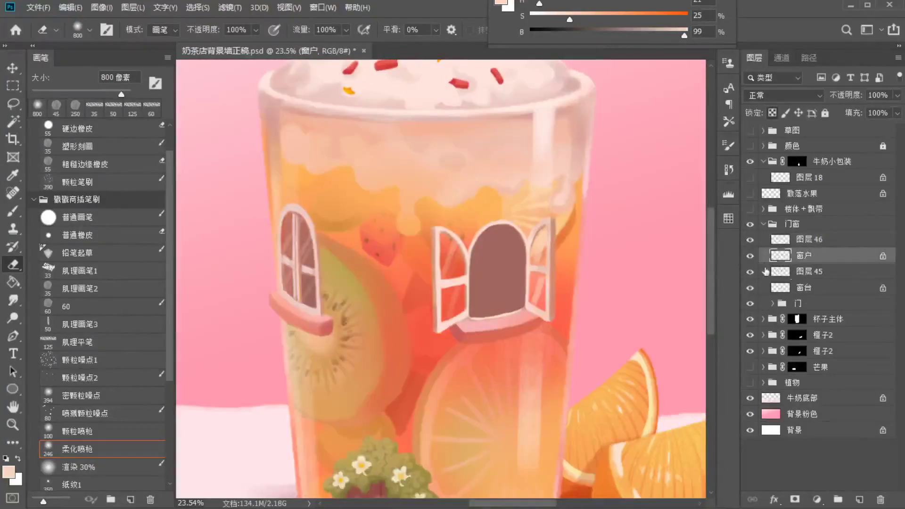
{"action": "left_click", "coordinate": [803, 271]}
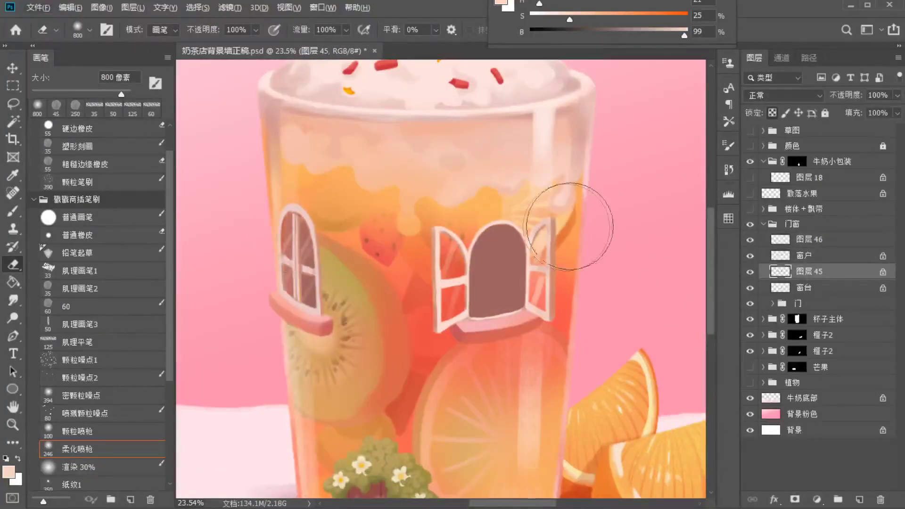
{"action": "left_click", "coordinate": [13, 211]}
{"action": "left_click", "coordinate": [78, 342]}
{"action": "left_click", "coordinate": [426, 243], "text": "alt"}
{"action": "key", "text": "bracketright"}
{"action": "key", "text": "bracketright"}
{"action": "key", "text": "bracketright"}
{"action": "key", "text": "bracketright"}
{"action": "key", "text": "bracketright"}
{"action": "key", "text": "bracketright"}
{"action": "key", "text": "bracketright"}
{"action": "left_click_drag", "start_coordinate": [508, 217], "coordinate": [513, 279]}
{"action": "left_click_drag", "start_coordinate": [492, 327], "coordinate": [502, 308]}
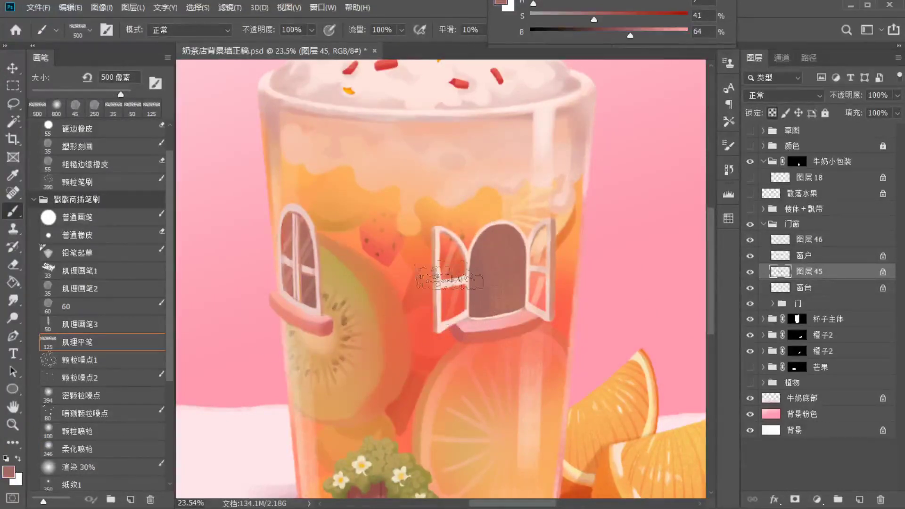
Shade the lower arched panel on 图层 45 with a sampled red darkened to 56% brightness, using 肌理平笔 at 400 px
{"action": "left_click", "coordinate": [414, 373], "text": "alt"}
{"action": "left_click", "coordinate": [618, 35]}
{"action": "key", "text": "bracketleft"}
{"action": "key", "text": "bracketleft"}
{"action": "key", "text": "bracketleft"}
{"action": "key", "text": "bracketleft"}
{"action": "mouse_move", "coordinate": [474, 280]}
{"action": "left_mouse_down"}
{"action": "mouse_move", "coordinate": [471, 306]}
{"action": "mouse_move", "coordinate": [469, 269]}
{"action": "left_mouse_up"}
{"action": "key", "text": "ctrl+z"}
{"action": "key", "text": "bracketright"}
{"action": "key", "text": "bracketright"}
{"action": "key", "text": "bracketright"}
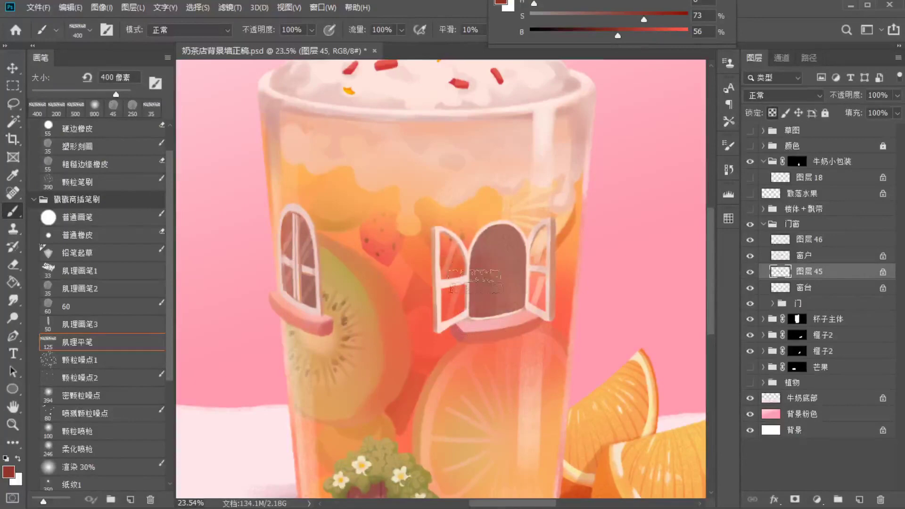
Brighten the windowsills on the 窗台 layer with a Levels adjustment
{"action": "scroll", "coordinate": [374, 343], "scroll_direction": "down", "scroll_amount": 3}
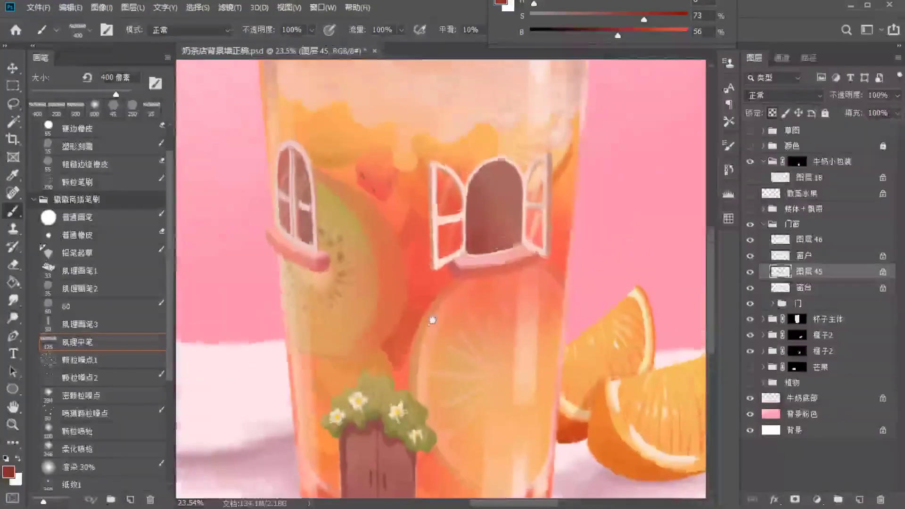
{"action": "key", "text": "alt+bracketleft"}
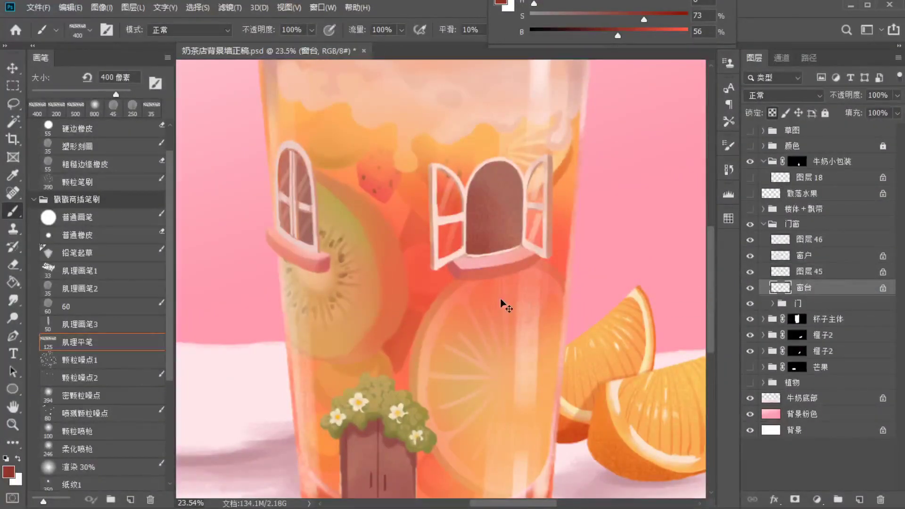
{"action": "key", "text": "ctrl+l"}
{"action": "left_click_drag", "start_coordinate": [793, 448], "coordinate": [780, 448]}
{"action": "key", "text": "Return"}
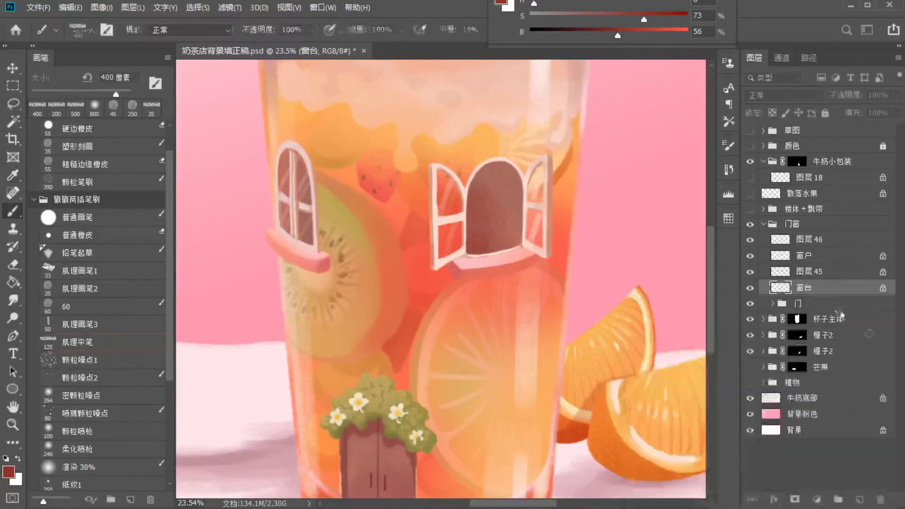
Paint reddish shadows beneath both windowsills on a new layer below 窗台, using 肌理平笔
{"action": "key", "text": "b"}
{"action": "key", "text": "ctrl+shift+alt+n"}
{"action": "key", "text": "ctrl+bracketleft"}
{"action": "left_click", "coordinate": [480, 274], "text": "alt"}
{"action": "key", "text": "ctrl+z"}
{"action": "mouse_move", "coordinate": [488, 278]}
{"action": "left_mouse_down"}
{"action": "mouse_move", "coordinate": [499, 294]}
{"action": "mouse_move", "coordinate": [531, 268]}
{"action": "left_mouse_up"}
{"action": "key", "text": "bracketleft"}
{"action": "key", "text": "bracketleft"}
{"action": "key", "text": "bracketleft"}
{"action": "mouse_move", "coordinate": [278, 250]}
{"action": "left_mouse_down"}
{"action": "mouse_move", "coordinate": [305, 273]}
{"action": "mouse_move", "coordinate": [313, 266]}
{"action": "mouse_move", "coordinate": [325, 286]}
{"action": "left_mouse_up"}
Set the windowsill shadow layer's blend mode to 正片叠底 and adjust its color with Hue/Saturation
{"action": "left_click", "coordinate": [782, 95]}
{"action": "left_click", "coordinate": [763, 137]}
{"action": "key", "text": "ctrl+u"}
{"action": "left_click_drag", "start_coordinate": [739, 317], "coordinate": [763, 317]}
{"action": "left_click_drag", "start_coordinate": [740, 283], "coordinate": [725, 284]}
{"action": "key", "text": "Return"}
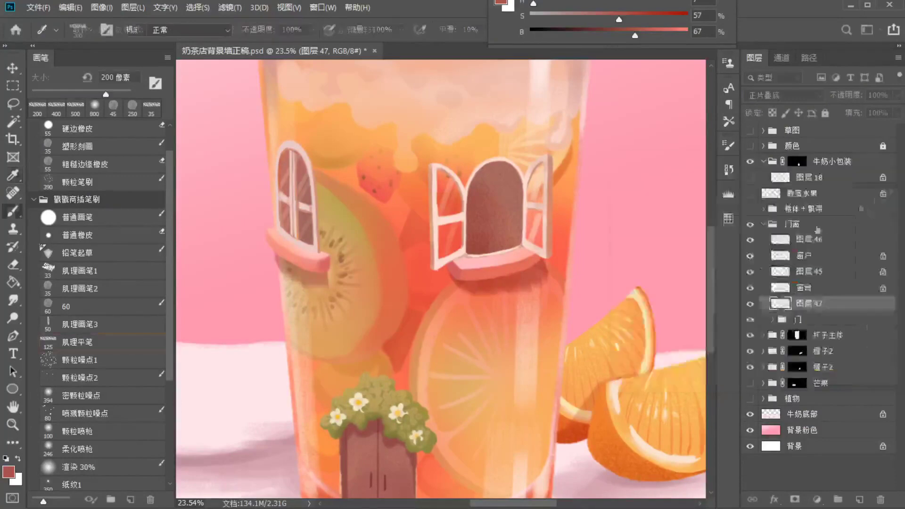
Soften the windowsill shadows on 图层 47 with the 柔化喷枪 eraser, using sizes of 800 px and 200 px
{"action": "left_click", "coordinate": [78, 448]}
{"action": "key", "text": "e"}
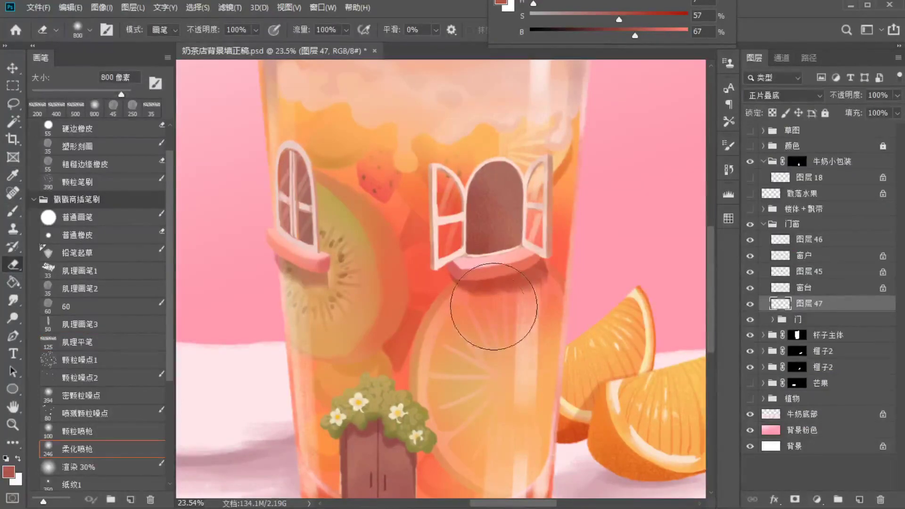
{"action": "left_click_drag", "start_coordinate": [520, 300], "coordinate": [526, 310]}
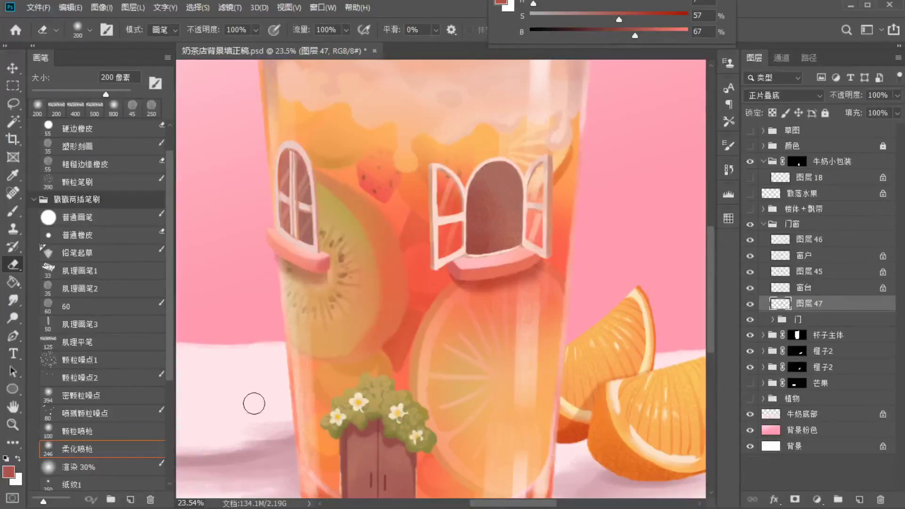
{"action": "scroll", "coordinate": [439, 333], "scroll_direction": "down", "scroll_amount": 3}
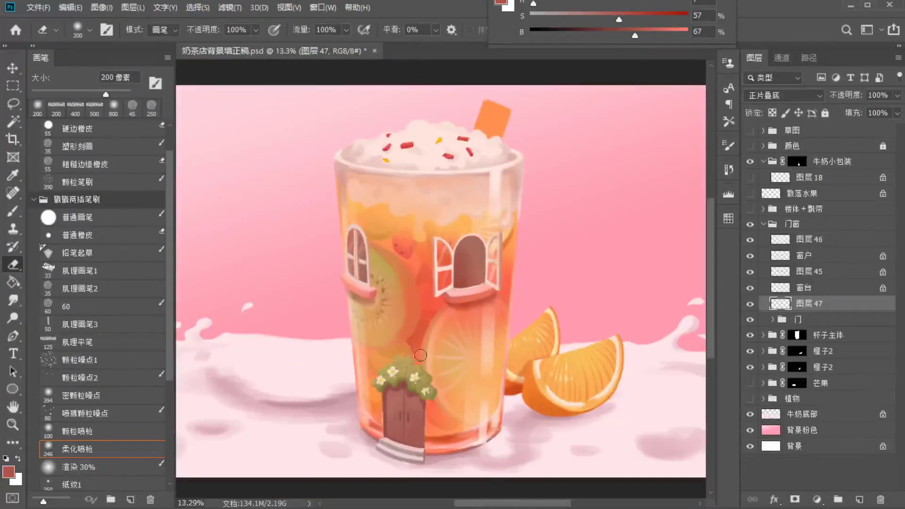
Brighten the 窗台 layer with Levels and make the windowsills paler with Hue/Saturation
{"action": "left_click", "coordinate": [810, 288]}
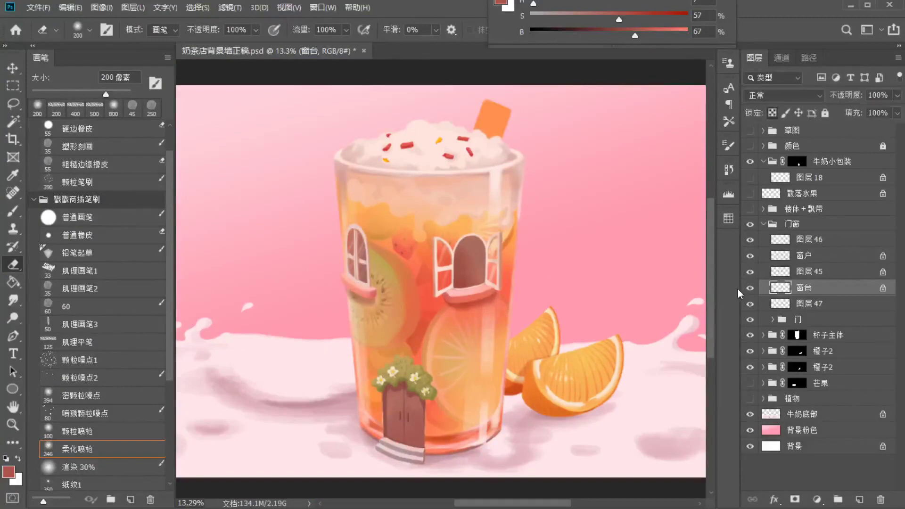
{"action": "key", "text": "ctrl+l"}
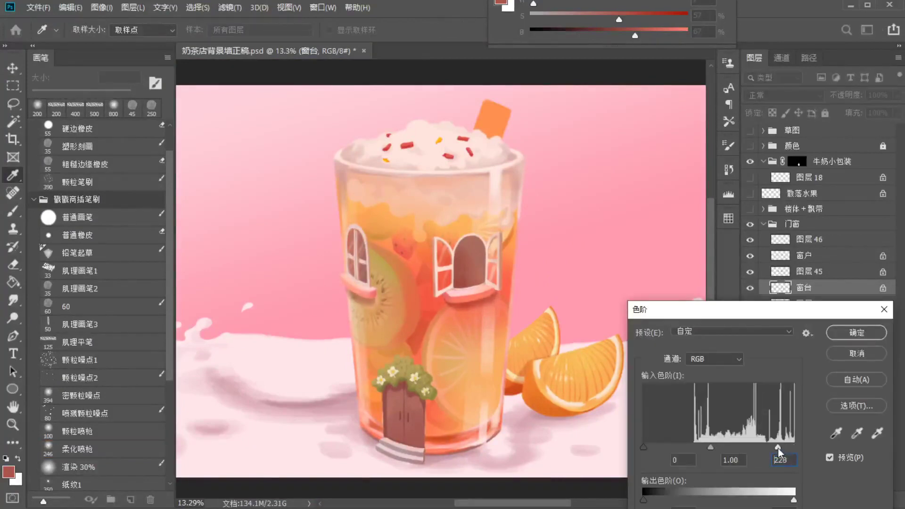
{"action": "left_click_drag", "start_coordinate": [780, 449], "coordinate": [776, 453]}
{"action": "left_click", "coordinate": [852, 336]}
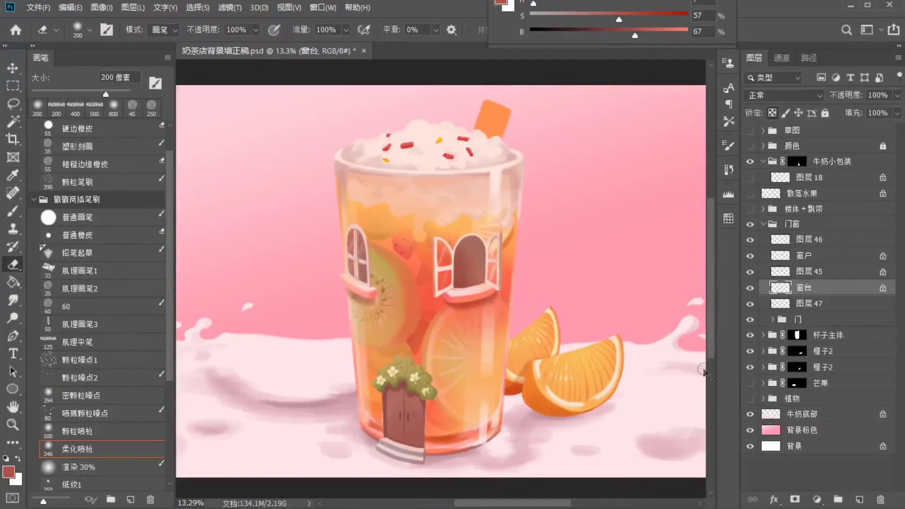
{"action": "key", "text": "ctrl+u"}
{"action": "left_click_drag", "start_coordinate": [739, 288], "coordinate": [722, 292]}
{"action": "left_click", "coordinate": [883, 194]}
Collapse the 门窗 group and show the 芒果, 植物 and ribbon groups
{"action": "left_click", "coordinate": [763, 224]}
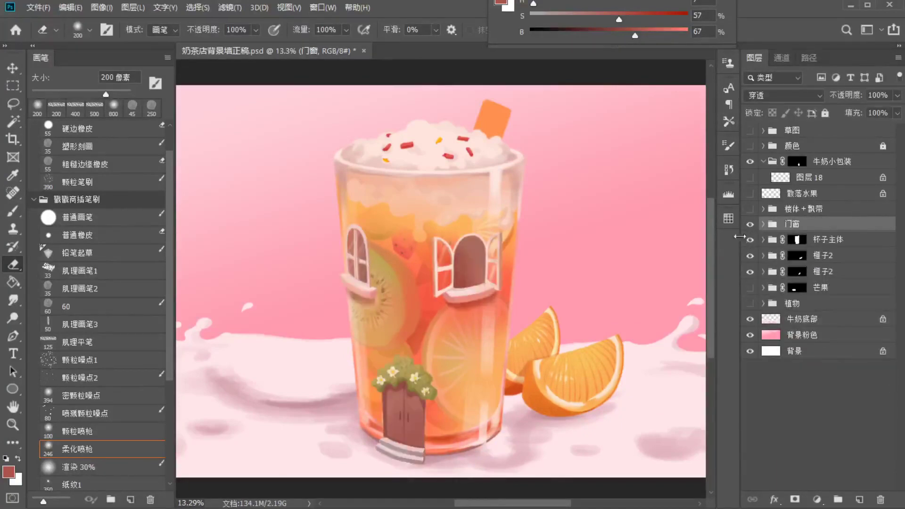
{"action": "left_click", "coordinate": [750, 287]}
{"action": "left_click", "coordinate": [749, 303]}
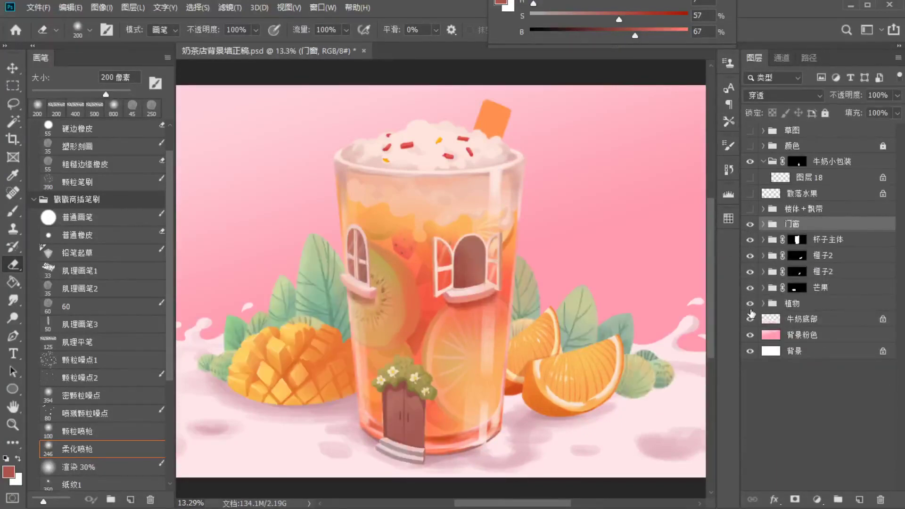
{"action": "left_click", "coordinate": [750, 209]}
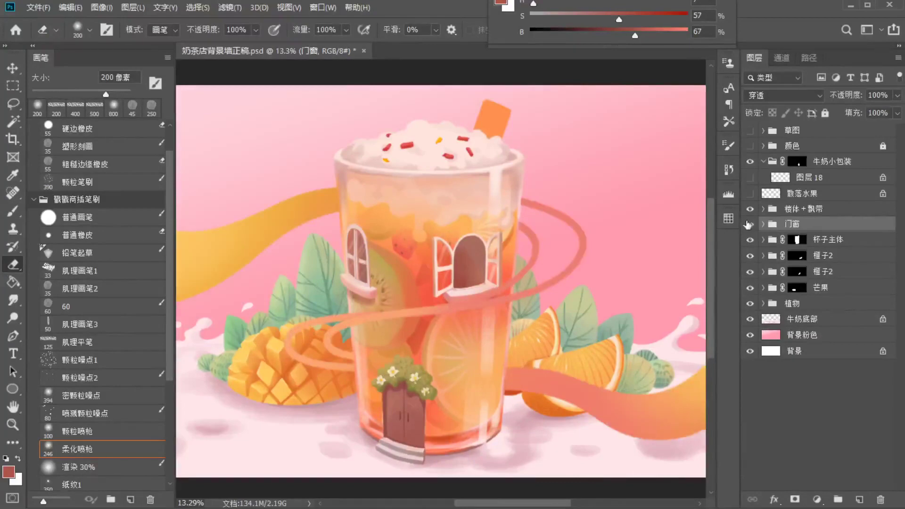
{"action": "left_click", "coordinate": [750, 224]}
{"action": "left_click", "coordinate": [749, 224]}
Expand the ribbon group, identify its layers by toggling visibility, and select the 液体 layer
{"action": "left_click", "coordinate": [763, 208]}
{"action": "left_click", "coordinate": [750, 256]}
{"action": "left_click", "coordinate": [750, 256]}
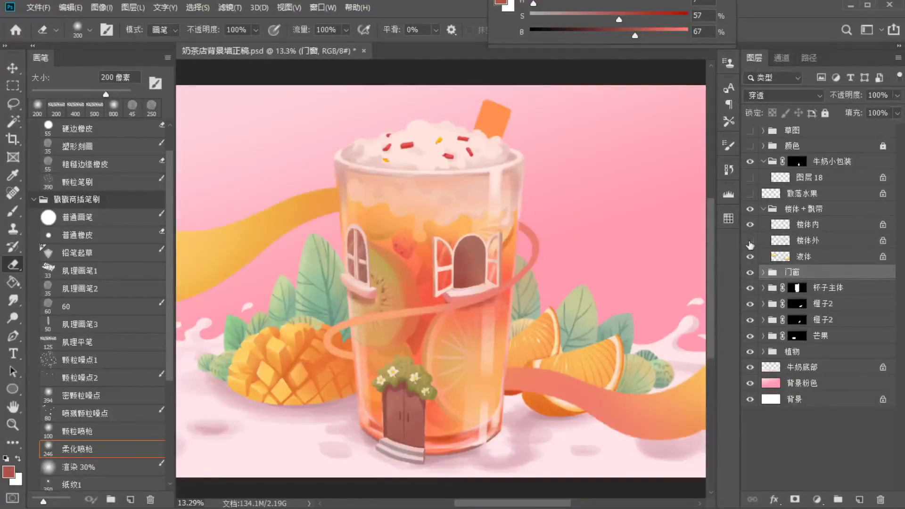
{"action": "left_click", "coordinate": [802, 241]}
{"action": "left_click", "coordinate": [775, 257]}
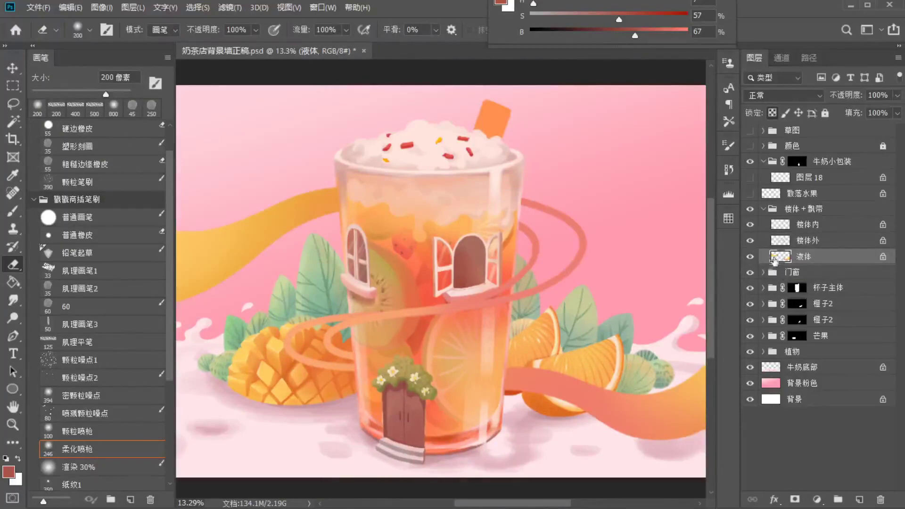
Examine the pouring milk splash picture in 奶茶参考-恢复的.psd, then return to the 奶茶店背景墙正稿.psd illustration
{"action": "key", "text": "ctrl+Tab"}
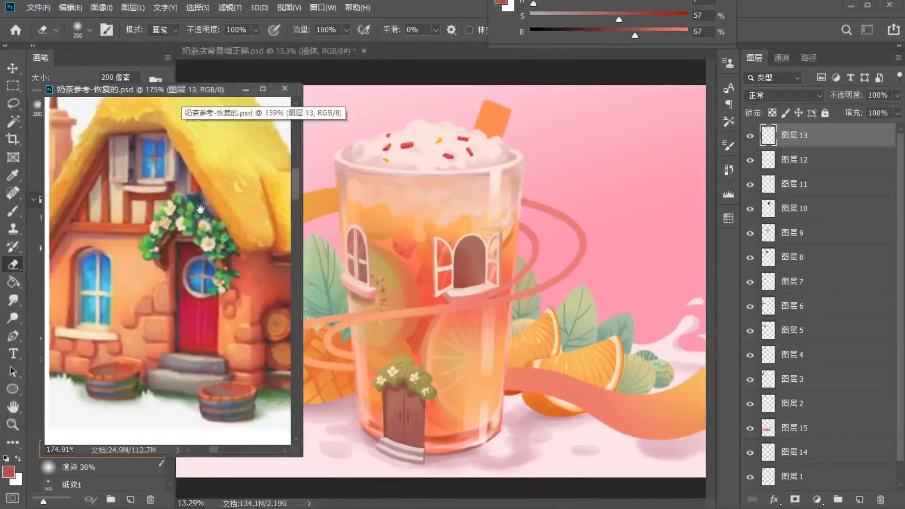
{"action": "left_click_drag", "start_coordinate": [184, 127], "coordinate": [204, 417]}
{"action": "left_click_drag", "start_coordinate": [236, 214], "coordinate": [174, 279]}
{"action": "scroll", "coordinate": [174, 280], "scroll_direction": "down", "scroll_amount": 5}
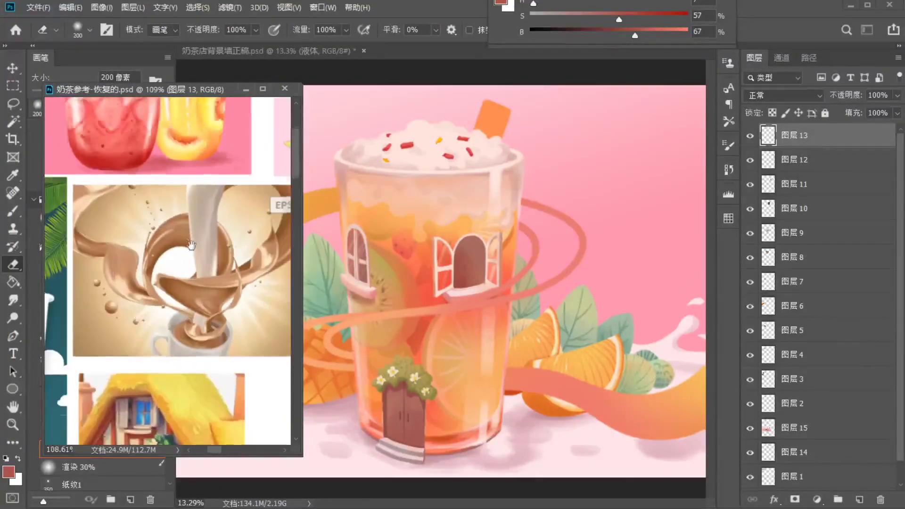
{"action": "left_click_drag", "start_coordinate": [188, 89], "coordinate": [0, 89]}
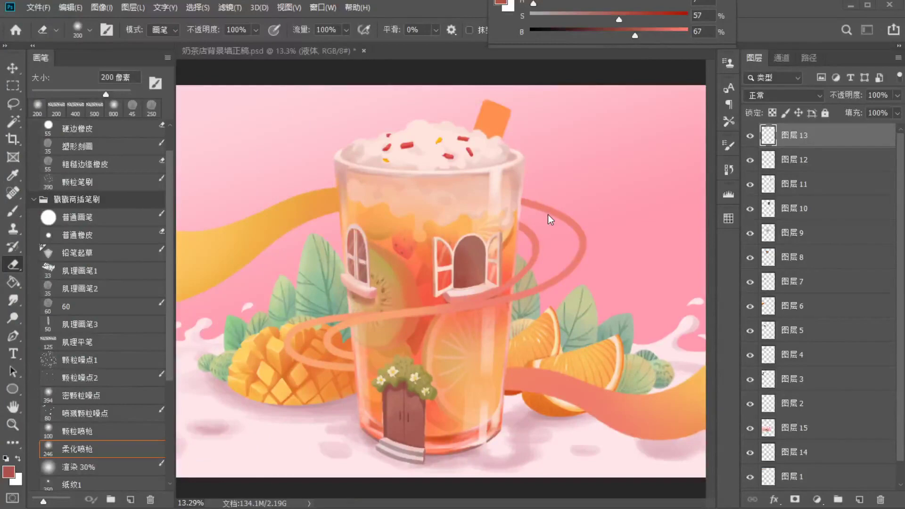
{"action": "left_click", "coordinate": [511, 296]}
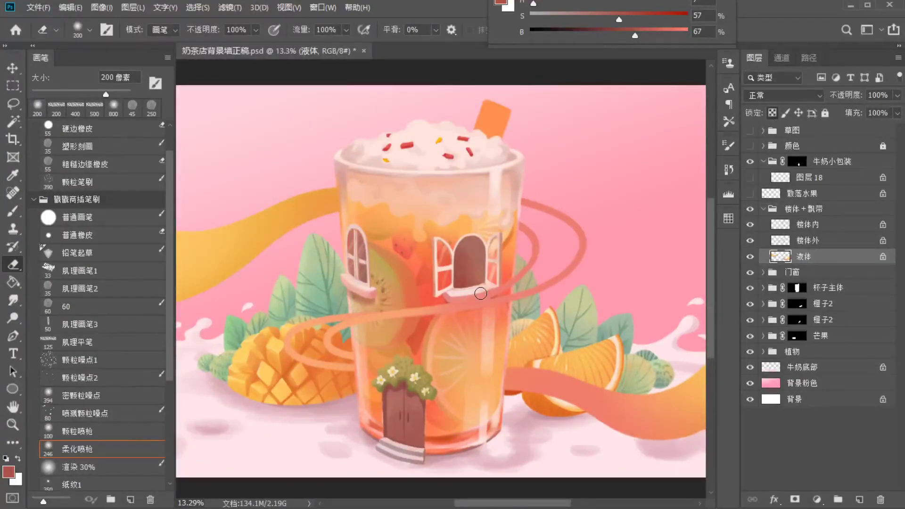
Paint a darker red fold along the right ribbon on the 液体 layer, using brush 60 at 300 px
{"action": "left_click", "coordinate": [64, 288]}
{"action": "scroll", "coordinate": [425, 264], "scroll_direction": "up", "scroll_amount": 3}
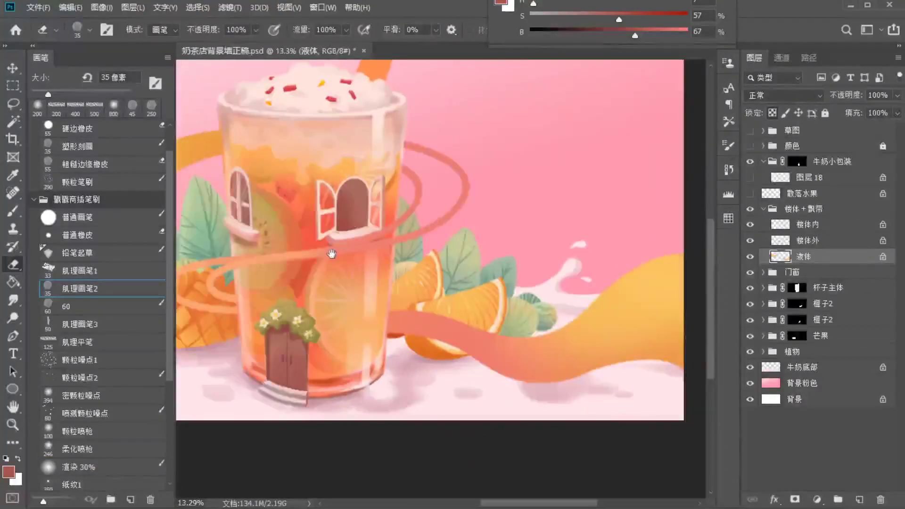
{"action": "left_click", "coordinate": [15, 211]}
{"action": "left_click", "coordinate": [63, 306]}
{"action": "left_click", "coordinate": [495, 344], "text": "alt"}
{"action": "left_click", "coordinate": [657, 29]}
{"action": "mouse_move", "coordinate": [458, 339]}
{"action": "left_mouse_down"}
{"action": "mouse_move", "coordinate": [551, 348]}
{"action": "mouse_move", "coordinate": [679, 321]}
{"action": "mouse_move", "coordinate": [585, 323]}
{"action": "mouse_move", "coordinate": [643, 324]}
{"action": "mouse_move", "coordinate": [636, 313]}
{"action": "mouse_move", "coordinate": [606, 323]}
{"action": "mouse_move", "coordinate": [660, 302]}
{"action": "mouse_move", "coordinate": [679, 276]}
{"action": "mouse_move", "coordinate": [504, 356]}
{"action": "left_mouse_up"}
Blend the right ribbon's fold into its upper part with sampled reds and oranges, using 肌理平笔 at 800 px
{"action": "left_click", "coordinate": [455, 326], "text": "alt"}
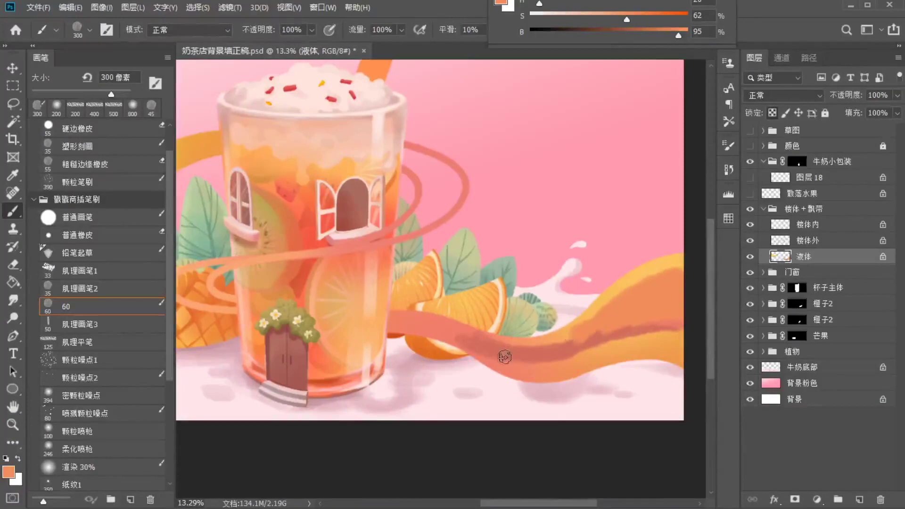
{"action": "left_click", "coordinate": [106, 341]}
{"action": "left_click", "coordinate": [455, 364], "text": "alt"}
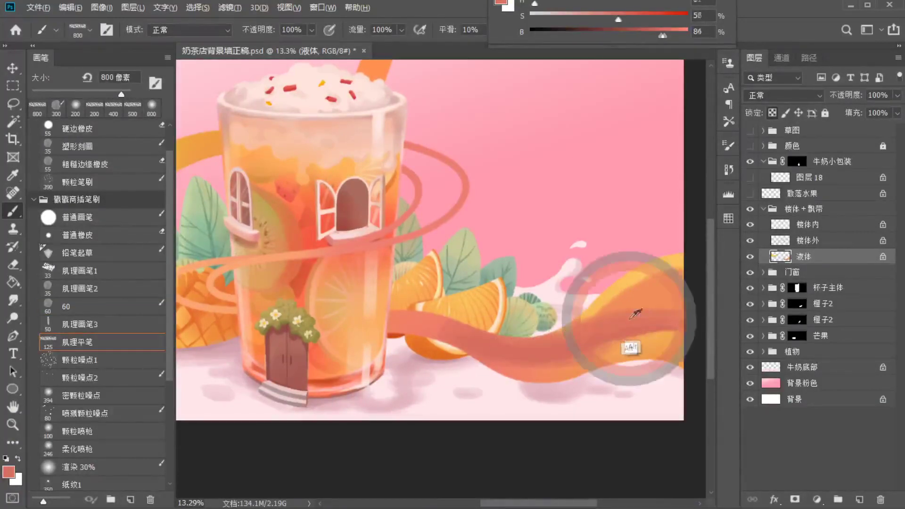
{"action": "left_click", "coordinate": [625, 286], "text": "alt"}
{"action": "mouse_move", "coordinate": [625, 287]}
{"action": "left_mouse_down"}
{"action": "mouse_move", "coordinate": [683, 273]}
{"action": "mouse_move", "coordinate": [678, 282]}
{"action": "left_mouse_up"}
{"action": "left_click", "coordinate": [639, 286], "text": "alt"}
{"action": "left_click", "coordinate": [583, 335], "text": "alt"}
{"action": "left_click_drag", "start_coordinate": [592, 332], "coordinate": [660, 291]}
Brush sampled tones over the right ribbon's lower edge to soften its shading, using 肌理平笔 at 800 px
{"action": "left_click", "coordinate": [625, 325], "text": "alt"}
{"action": "left_click_drag", "start_coordinate": [633, 331], "coordinate": [662, 345]}
{"action": "left_click", "coordinate": [522, 363], "text": "alt"}
{"action": "mouse_move", "coordinate": [525, 364]}
{"action": "left_mouse_down"}
{"action": "mouse_move", "coordinate": [552, 367]}
{"action": "mouse_move", "coordinate": [509, 373]}
{"action": "left_mouse_up"}
{"action": "left_click", "coordinate": [566, 369], "text": "alt"}
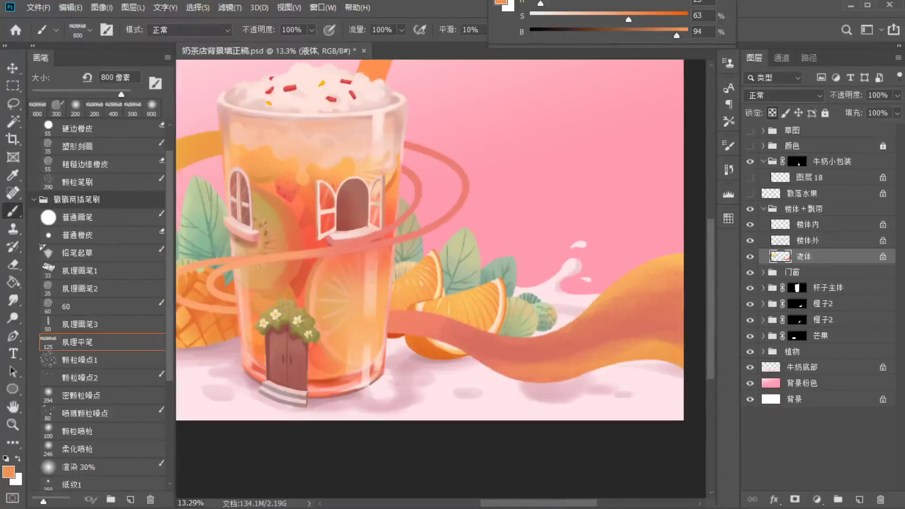
{"action": "left_click_drag", "start_coordinate": [562, 357], "coordinate": [663, 343]}
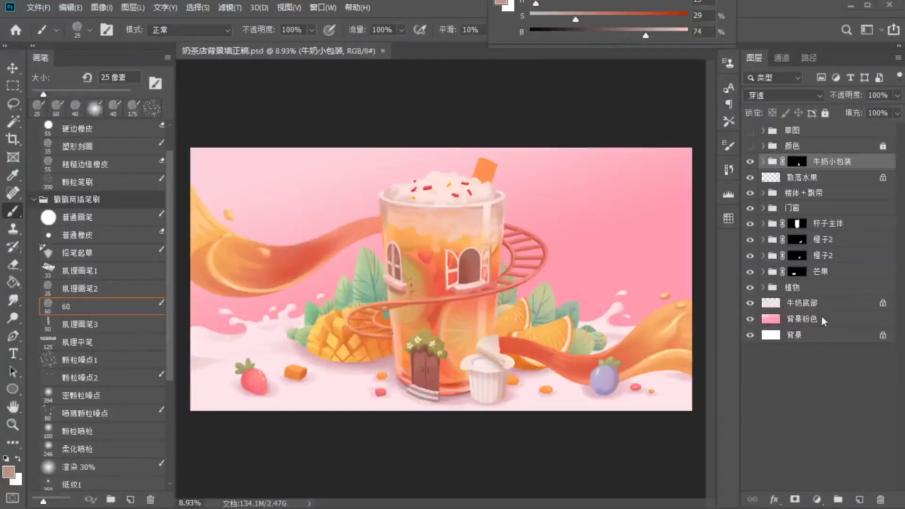
Outline a white flat-bottomed cloud beside the cup on a new layer above 背景粉色, using brush 60 at 60 px
{"action": "left_click", "coordinate": [804, 323]}
{"action": "key", "text": "ctrl+alt+shift+n"}
{"action": "scroll", "coordinate": [544, 216], "scroll_direction": "up", "scroll_amount": 3}
{"action": "left_click_drag", "start_coordinate": [544, 16], "coordinate": [525, 16]}
{"action": "left_click_drag", "start_coordinate": [646, 34], "coordinate": [704, 39]}
{"action": "scroll", "coordinate": [567, 232], "scroll_direction": "up", "scroll_amount": 5}
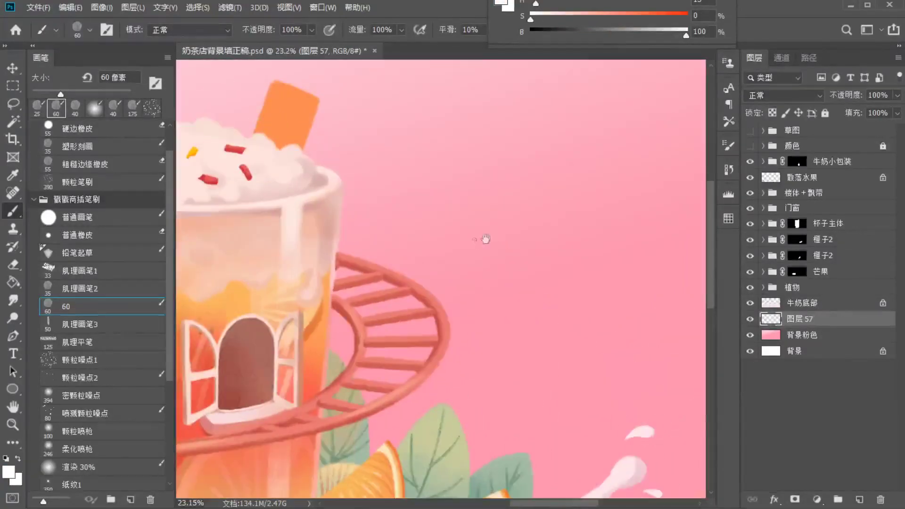
{"action": "mouse_move", "coordinate": [419, 203]}
{"action": "left_mouse_down"}
{"action": "mouse_move", "coordinate": [606, 189]}
{"action": "mouse_move", "coordinate": [413, 195]}
{"action": "mouse_move", "coordinate": [645, 203]}
{"action": "left_mouse_up"}
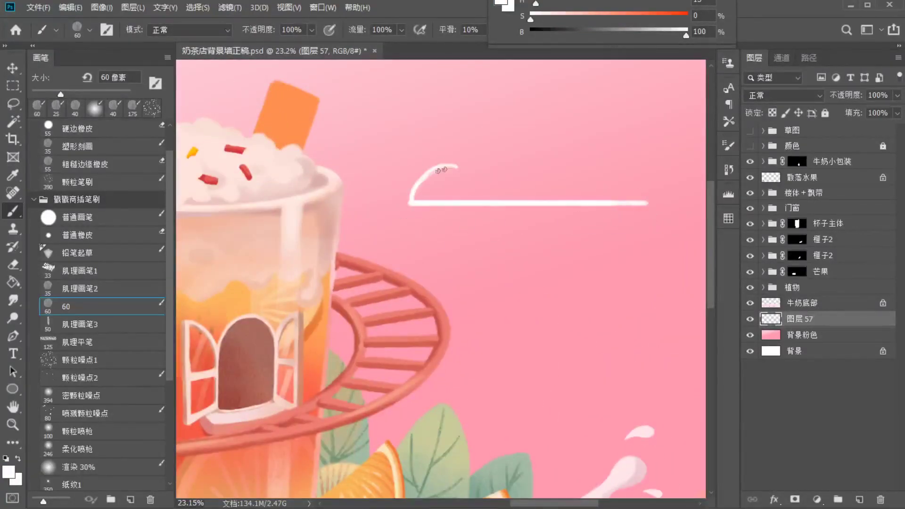
{"action": "mouse_move", "coordinate": [451, 169]}
{"action": "left_mouse_down"}
{"action": "mouse_move", "coordinate": [540, 148]}
{"action": "mouse_move", "coordinate": [472, 140]}
{"action": "mouse_move", "coordinate": [514, 128]}
{"action": "mouse_move", "coordinate": [522, 144]}
{"action": "mouse_move", "coordinate": [548, 150]}
{"action": "mouse_move", "coordinate": [575, 173]}
{"action": "mouse_move", "coordinate": [568, 154]}
{"action": "mouse_move", "coordinate": [543, 151]}
{"action": "mouse_move", "coordinate": [648, 198]}
{"action": "left_mouse_up"}
Select the cloud outline's interior with the Magic Wand, expand the selection, fill it white and deselect
{"action": "key", "text": "w"}
{"action": "left_click", "coordinate": [497, 197]}
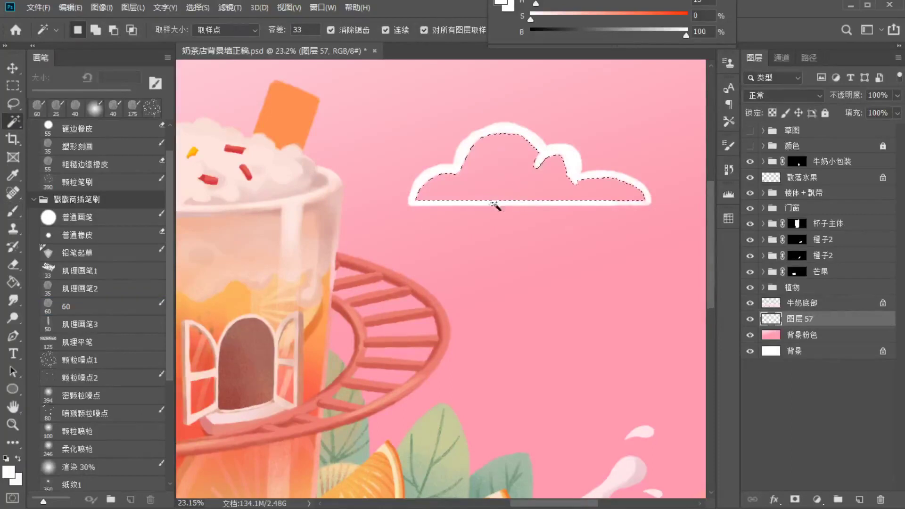
{"action": "key", "text": "F2"}
{"action": "key", "text": "Return"}
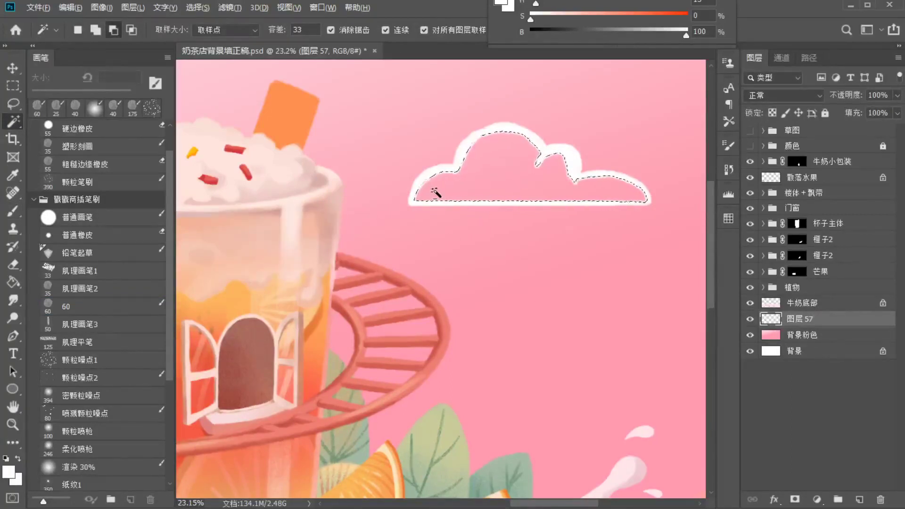
{"action": "key", "text": "alt+BackSpace"}
{"action": "key", "text": "ctrl+d"}
{"action": "key", "text": "b"}
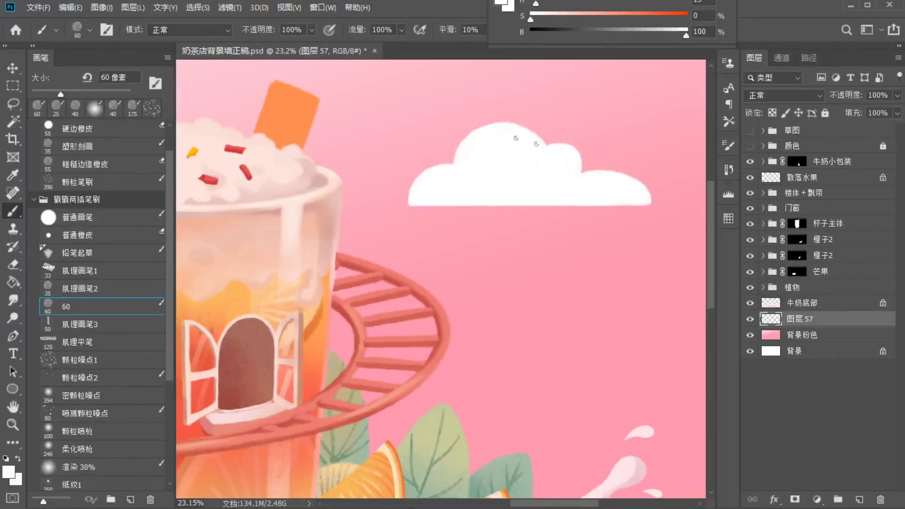
Open Liquify for the cloud layer and display the 背景粉色 layer as its backdrop
{"action": "key", "text": "shift+ctrl+x"}
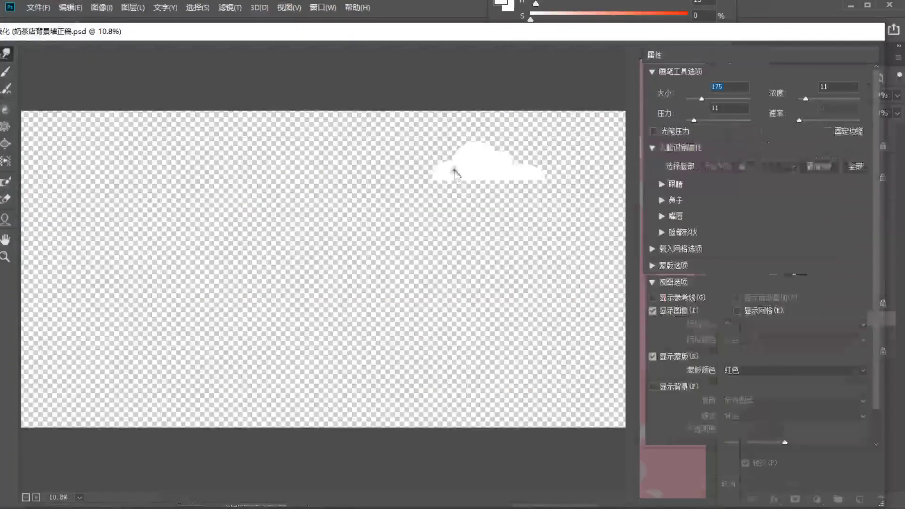
{"action": "scroll", "coordinate": [542, 136], "scroll_direction": "up", "scroll_amount": 5}
{"action": "scroll", "coordinate": [394, 105], "scroll_direction": "down", "scroll_amount": 1}
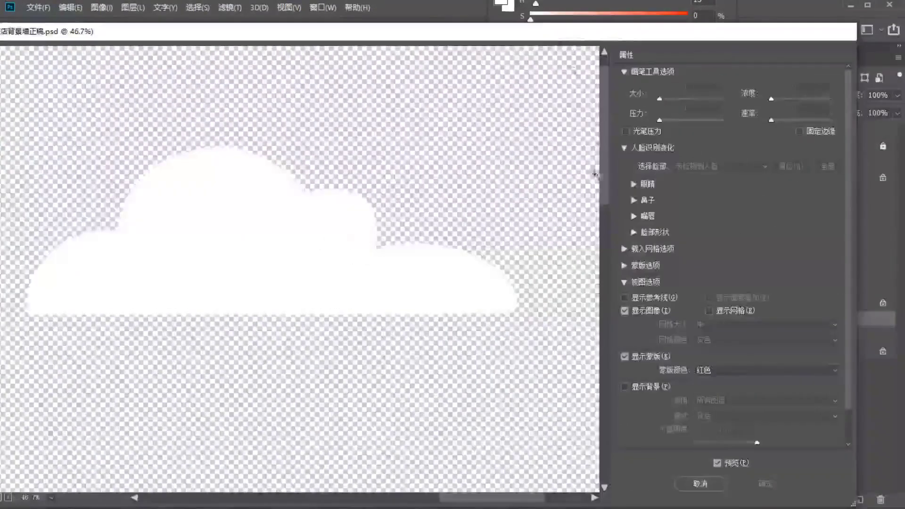
{"action": "left_click", "coordinate": [624, 386]}
{"action": "left_click", "coordinate": [766, 400]}
{"action": "left_click", "coordinate": [698, 413]}
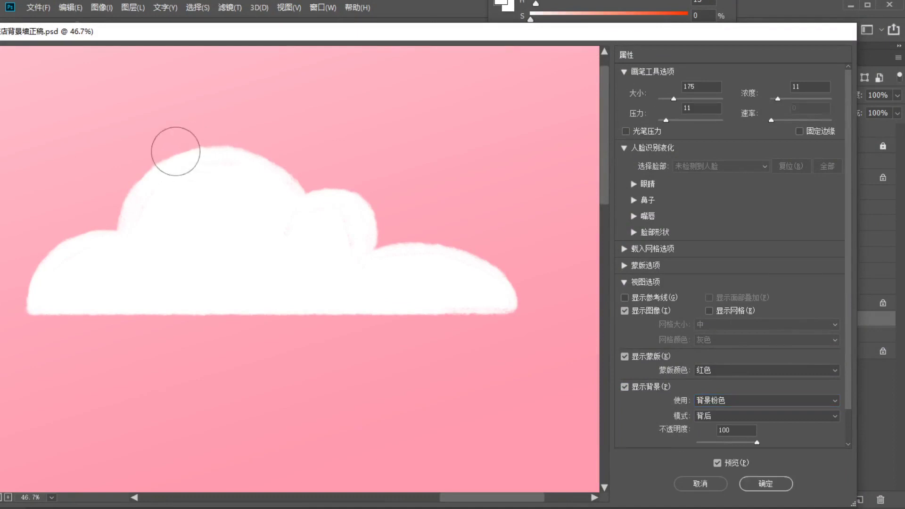
Reshape the cloud's edges with an enlarged Liquify warp brush and apply the filter
{"action": "key", "text": "bracketright"}
{"action": "key", "text": "bracketright"}
{"action": "key", "text": "bracketright"}
{"action": "key", "text": "bracketright"}
{"action": "left_click_drag", "start_coordinate": [527, 310], "coordinate": [503, 307]}
{"action": "left_click", "coordinate": [765, 483]}
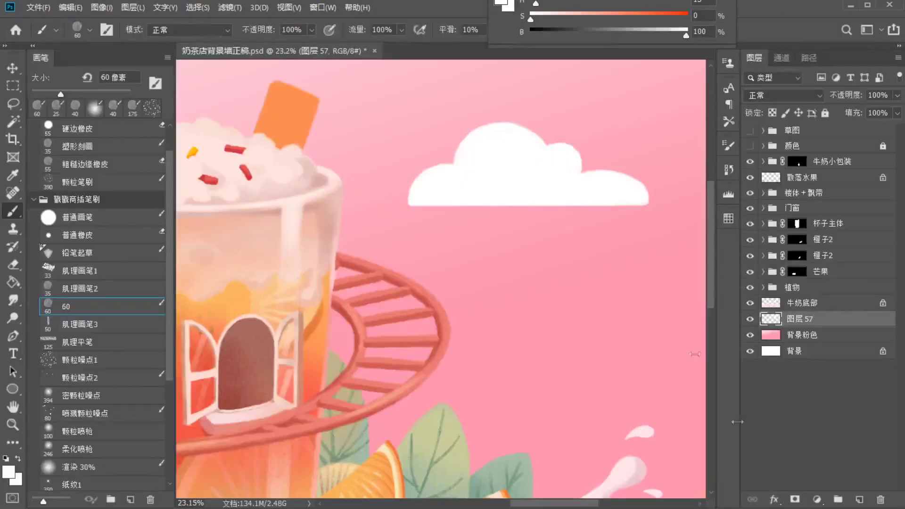
Clean up the cloud's bumps and flat base with white strokes, using brush 60 at 60 px
{"action": "scroll", "coordinate": [541, 188], "scroll_direction": "up", "scroll_amount": 3}
{"action": "mouse_move", "coordinate": [290, 222]}
{"action": "left_mouse_down"}
{"action": "mouse_move", "coordinate": [384, 129]}
{"action": "mouse_move", "coordinate": [541, 211]}
{"action": "left_mouse_up"}
{"action": "left_click_drag", "start_coordinate": [354, 264], "coordinate": [521, 232]}
{"action": "left_click_drag", "start_coordinate": [617, 181], "coordinate": [420, 204]}
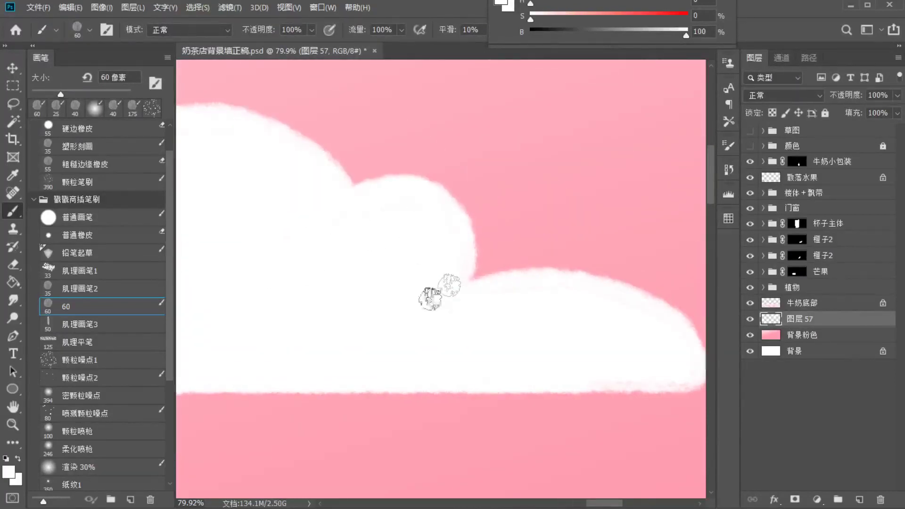
{"action": "left_click_drag", "start_coordinate": [612, 374], "coordinate": [502, 375]}
{"action": "scroll", "coordinate": [497, 349], "scroll_direction": "down", "scroll_amount": 8}
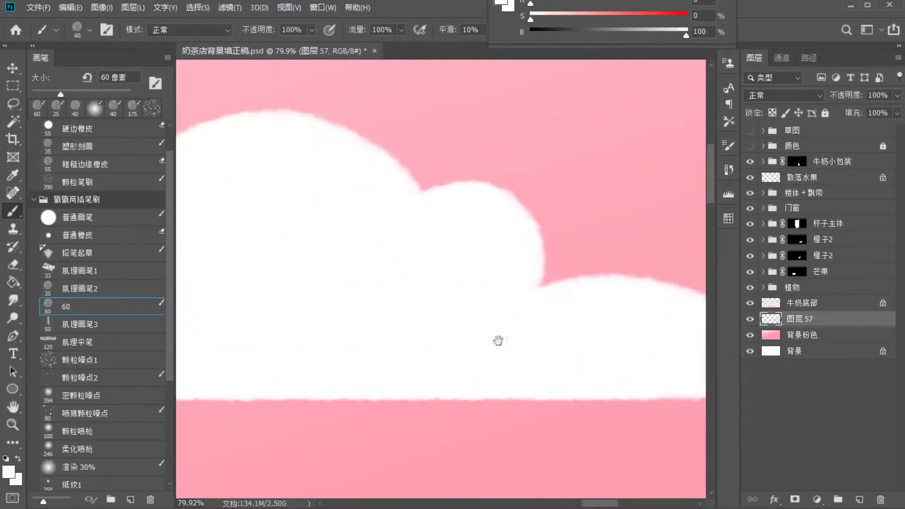
Outline a second flat-based cloud with four bumps in white below the first cloud, using brush 60 at 60 px
{"action": "scroll", "coordinate": [519, 263], "scroll_direction": "up", "scroll_amount": 5}
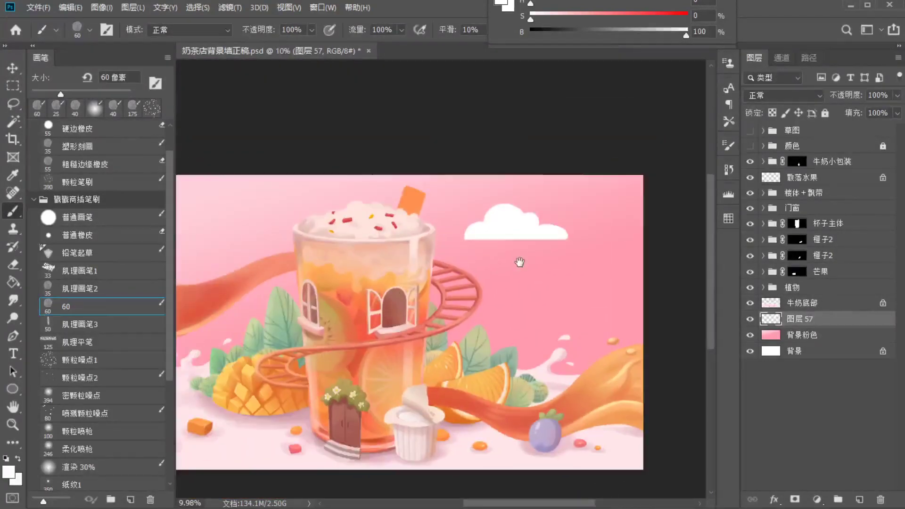
{"action": "left_click_drag", "start_coordinate": [443, 301], "coordinate": [586, 300]}
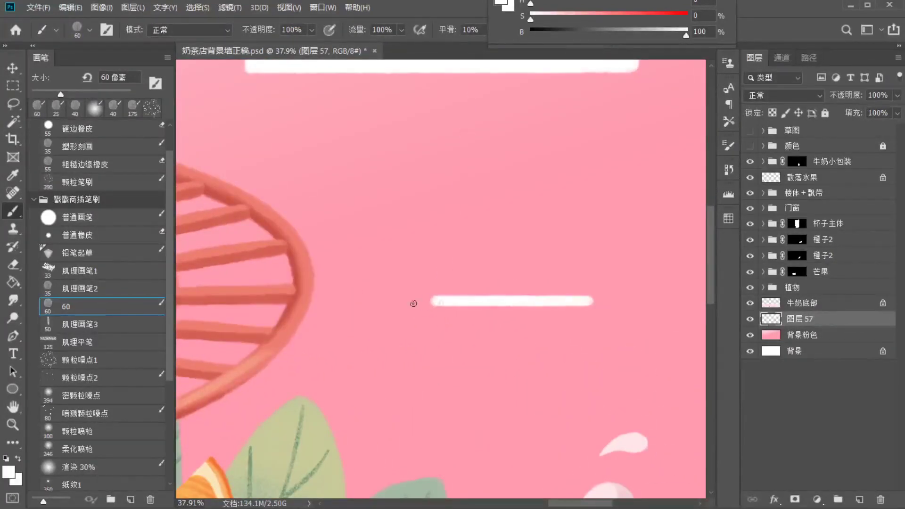
{"action": "mouse_move", "coordinate": [389, 302]}
{"action": "left_mouse_down"}
{"action": "mouse_move", "coordinate": [676, 300]}
{"action": "mouse_move", "coordinate": [594, 304]}
{"action": "left_mouse_up"}
{"action": "mouse_move", "coordinate": [357, 257]}
{"action": "left_mouse_down"}
{"action": "mouse_move", "coordinate": [316, 296]}
{"action": "mouse_move", "coordinate": [336, 268]}
{"action": "mouse_move", "coordinate": [375, 260]}
{"action": "left_mouse_up"}
{"action": "left_click_drag", "start_coordinate": [447, 246], "coordinate": [400, 254]}
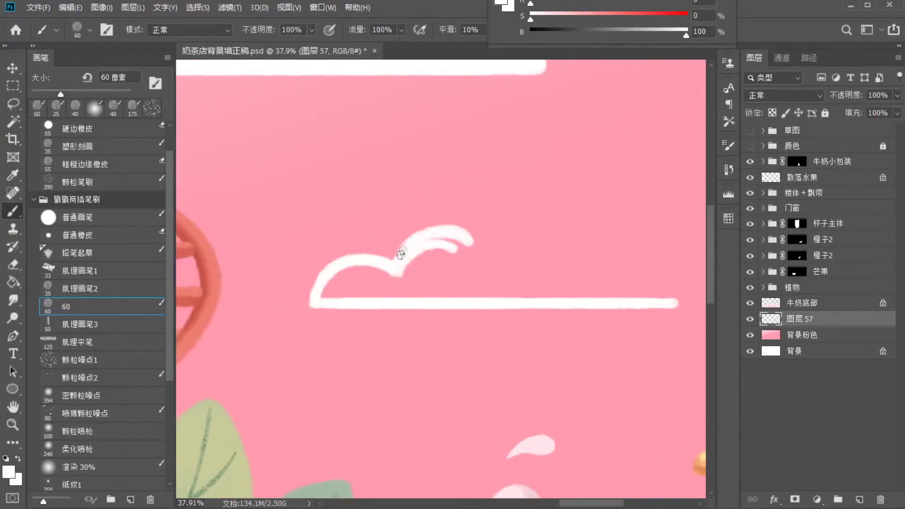
{"action": "mouse_move", "coordinate": [471, 235]}
{"action": "left_mouse_down"}
{"action": "mouse_move", "coordinate": [599, 275]}
{"action": "mouse_move", "coordinate": [492, 248]}
{"action": "left_mouse_up"}
{"action": "left_click_drag", "start_coordinate": [591, 281], "coordinate": [633, 303]}
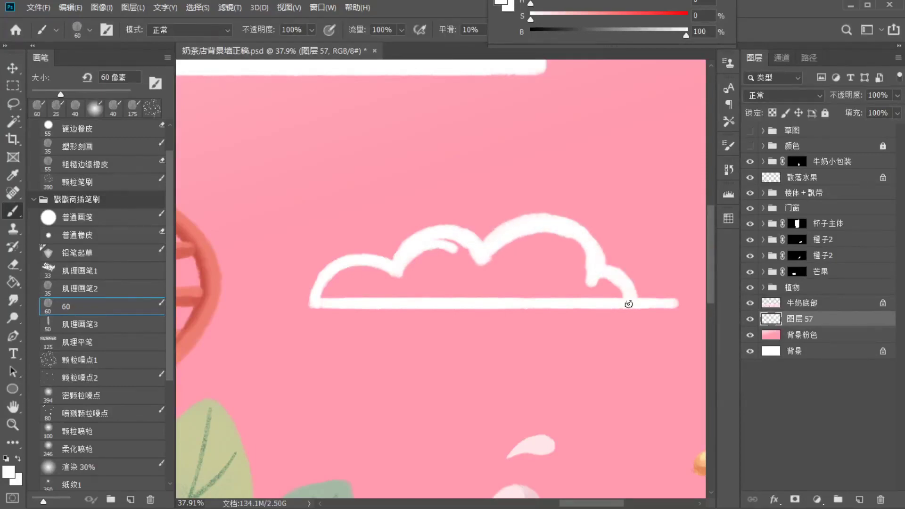
Select the second cloud's interior with the Magic Wand, expand the selection by 20 pixels, fill it white and deselect
{"action": "key", "text": "w"}
{"action": "left_click", "coordinate": [434, 282]}
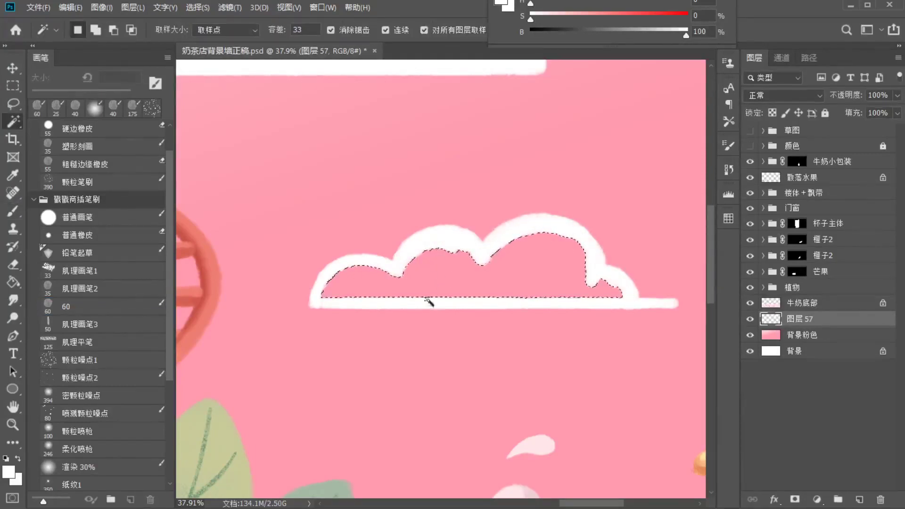
{"action": "key", "text": "alt+s"}
{"action": "type", "text": "me20"}
{"action": "key", "text": "Return"}
{"action": "key", "text": "alt+Delete"}
{"action": "key", "text": "ctrl+d"}
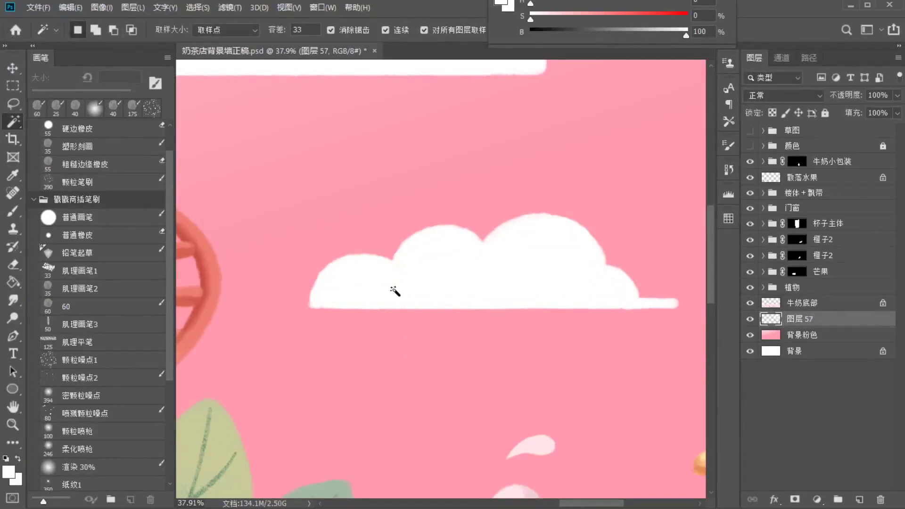
Smooth the second cloud's bumps and edges with white strokes, using brush 60 at 60 px
{"action": "scroll", "coordinate": [559, 304], "scroll_direction": "up", "scroll_amount": 5}
{"action": "left_click_drag", "start_coordinate": [325, 222], "coordinate": [461, 244]}
{"action": "left_click", "coordinate": [115, 309]}
{"action": "left_click", "coordinate": [115, 309]}
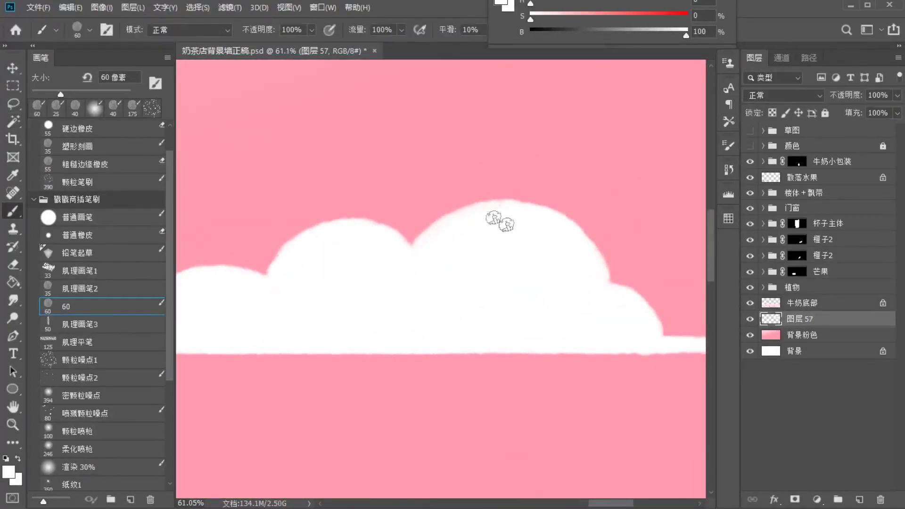
{"action": "left_click_drag", "start_coordinate": [540, 257], "coordinate": [356, 233]}
{"action": "left_click_drag", "start_coordinate": [430, 272], "coordinate": [468, 278]}
{"action": "scroll", "coordinate": [406, 241], "scroll_direction": "down", "scroll_amount": 10}
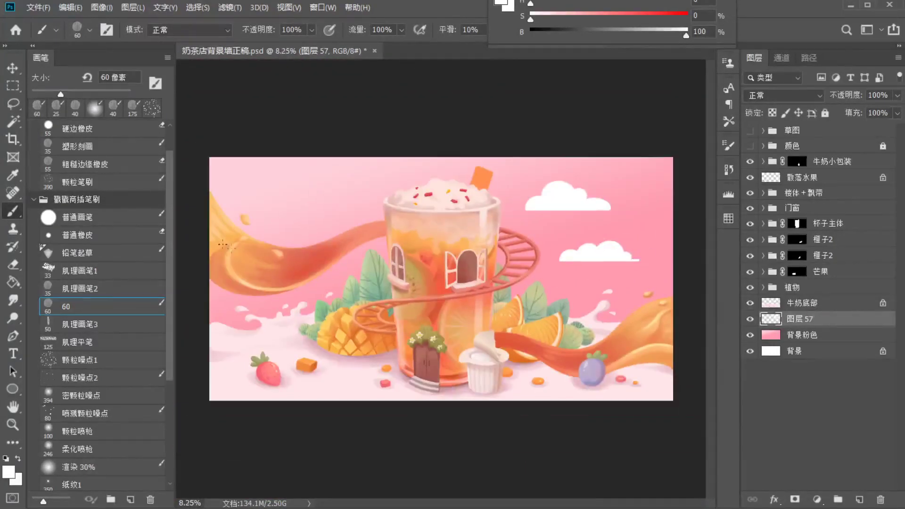
Move the two clouds to either side of the cup, partly behind it, and lower the cloud layer's opacity to 43%
{"action": "left_click", "coordinate": [14, 104]}
{"action": "key", "text": "m"}
{"action": "mouse_move", "coordinate": [623, 257]}
{"action": "left_mouse_down"}
{"action": "mouse_move", "coordinate": [377, 261]}
{"action": "mouse_move", "coordinate": [347, 230]}
{"action": "mouse_move", "coordinate": [614, 241]}
{"action": "mouse_move", "coordinate": [614, 203]}
{"action": "mouse_move", "coordinate": [367, 177]}
{"action": "mouse_move", "coordinate": [355, 240]}
{"action": "mouse_move", "coordinate": [664, 237]}
{"action": "mouse_move", "coordinate": [564, 202]}
{"action": "mouse_move", "coordinate": [601, 263]}
{"action": "mouse_move", "coordinate": [543, 213]}
{"action": "mouse_move", "coordinate": [549, 220]}
{"action": "left_mouse_up"}
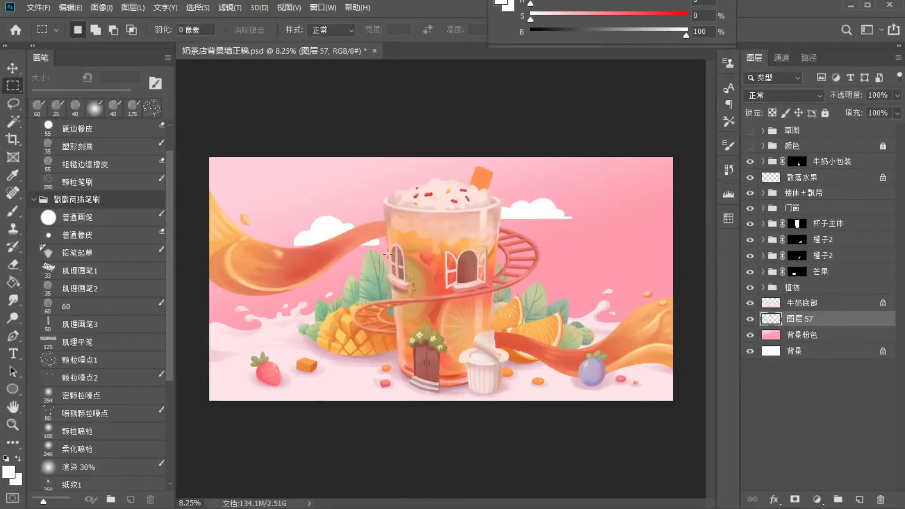
{"action": "left_click_drag", "start_coordinate": [893, 101], "coordinate": [870, 111]}
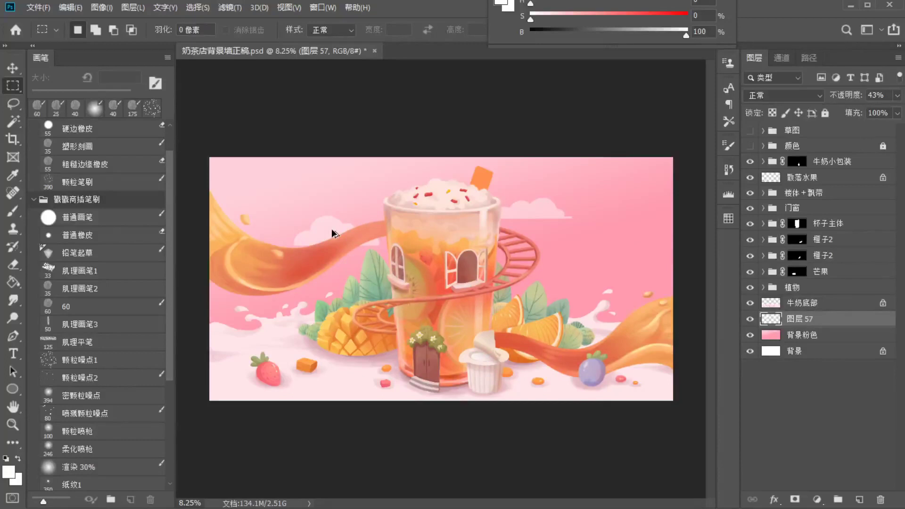
Copy the cloud left of the cup to the pink area above the right ribbon and scale the copy down
{"action": "left_click_drag", "start_coordinate": [273, 204], "coordinate": [393, 270]}
{"action": "left_click_drag", "start_coordinate": [328, 230], "coordinate": [600, 269]}
{"action": "key", "text": "ctrl+t"}
{"action": "mouse_move", "coordinate": [653, 285]}
{"action": "left_mouse_down"}
{"action": "mouse_move", "coordinate": [626, 275]}
{"action": "mouse_move", "coordinate": [648, 273]}
{"action": "left_mouse_up"}
{"action": "key", "text": "Return"}
Marquee-select the small cloud copy, fade it with the 柔化喷枪 eraser at 24% opacity and 2100 px, and deselect
{"action": "key", "text": "m"}
{"action": "left_click_drag", "start_coordinate": [583, 247], "coordinate": [682, 294]}
{"action": "key", "text": "e"}
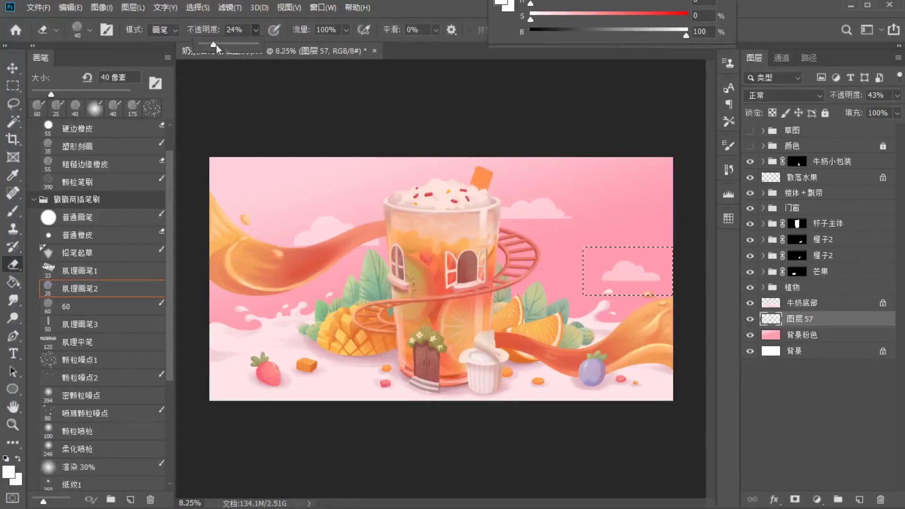
{"action": "left_click", "coordinate": [148, 440]}
{"action": "key", "text": "bracketright"}
{"action": "key", "text": "bracketright"}
{"action": "key", "text": "bracketright"}
{"action": "key", "text": "bracketright"}
{"action": "key", "text": "bracketright"}
{"action": "key", "text": "bracketright"}
{"action": "key", "text": "bracketright"}
{"action": "left_click_drag", "start_coordinate": [638, 279], "coordinate": [683, 279]}
{"action": "key", "text": "ctrl+d"}
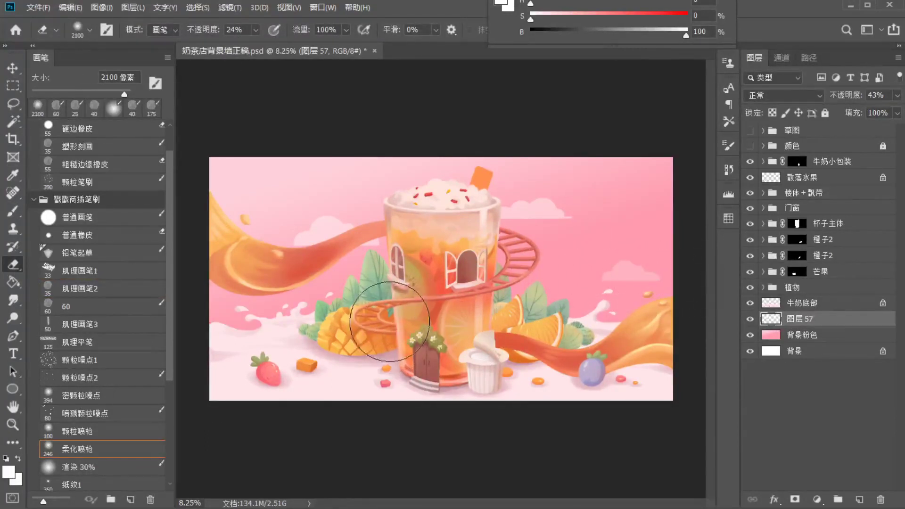